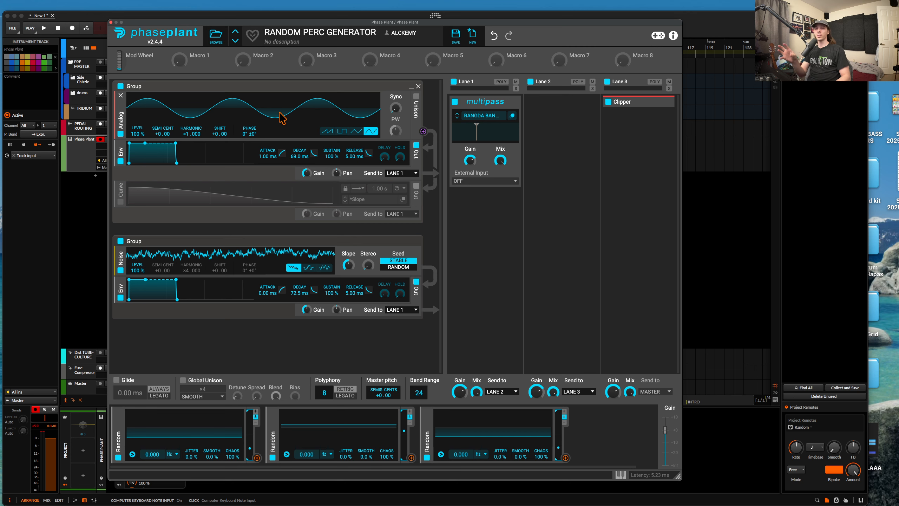
Audition the Random Perc Generator preset by playing the same note repeatedly.
{"action": "key", "text": "a"}
{"action": "key", "text": "a"}
{"action": "key", "text": "a"}
{"action": "key", "text": "a"}
{"action": "key", "text": "a"}
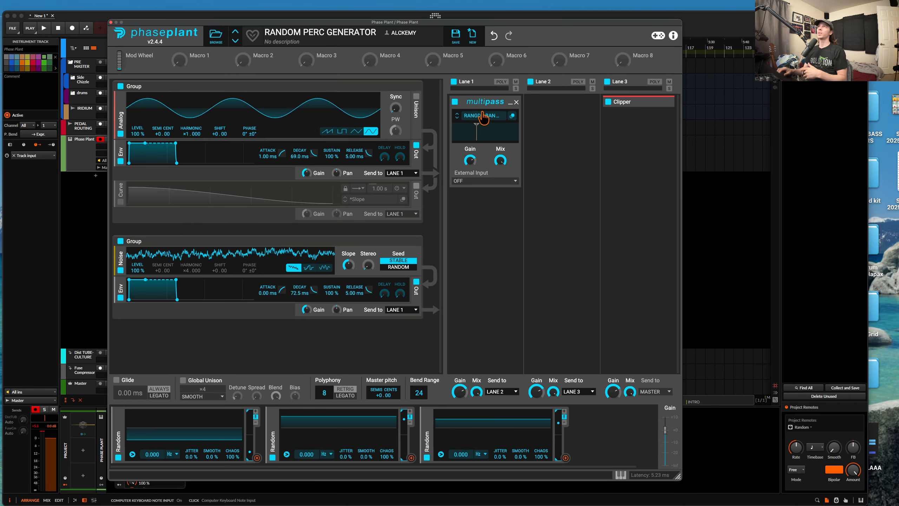
Reset the patch to an empty default and add a Clipper to Lane 3.
{"action": "left_click", "coordinate": [473, 36]}
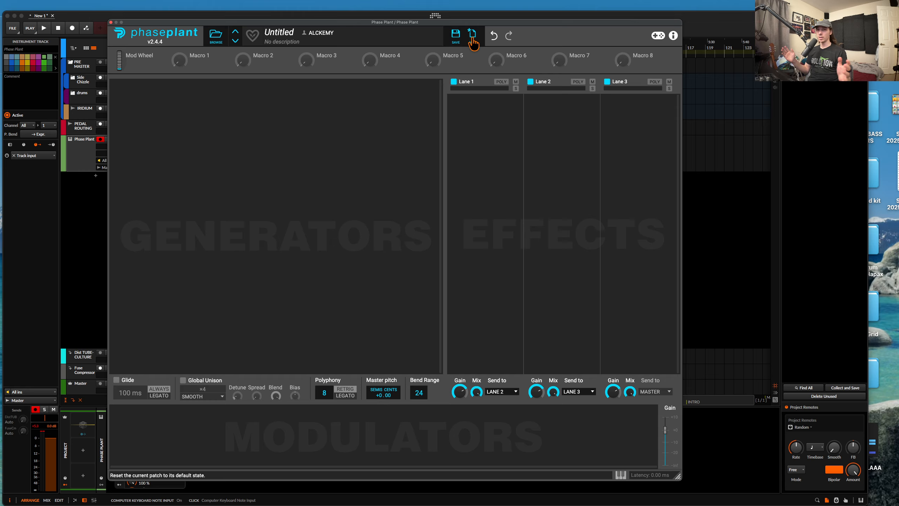
{"action": "left_click", "coordinate": [633, 129]}
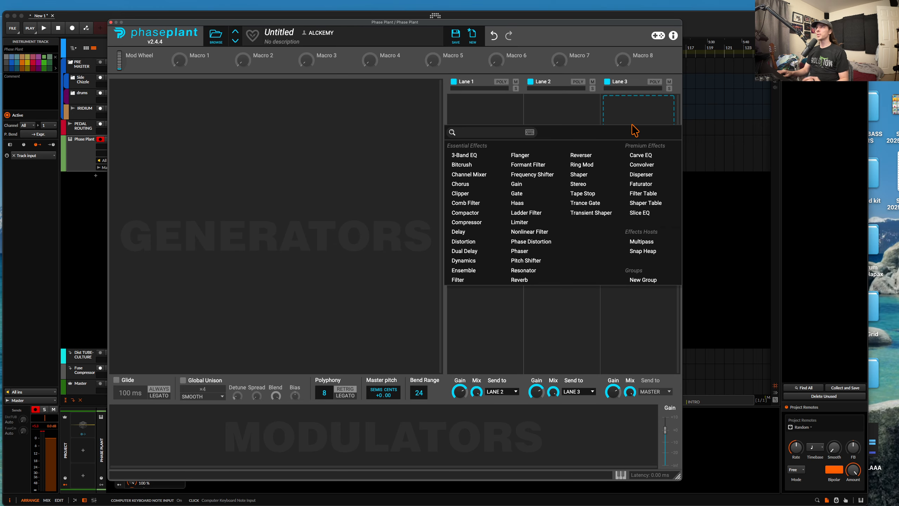
{"action": "left_click", "coordinate": [460, 193]}
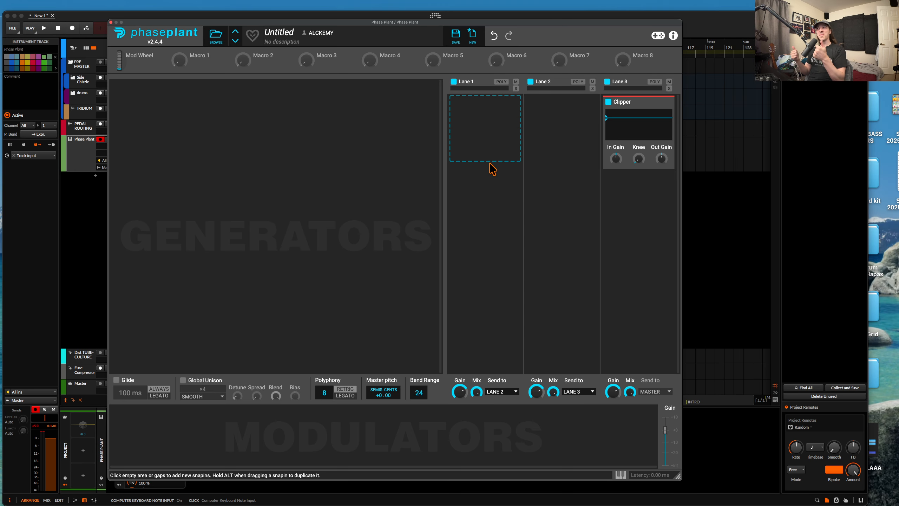
Add a Noise generator and shape its envelope with 0 ms attack, about 98.7 ms decay and 0% sustain.
{"action": "left_click", "coordinate": [369, 106]}
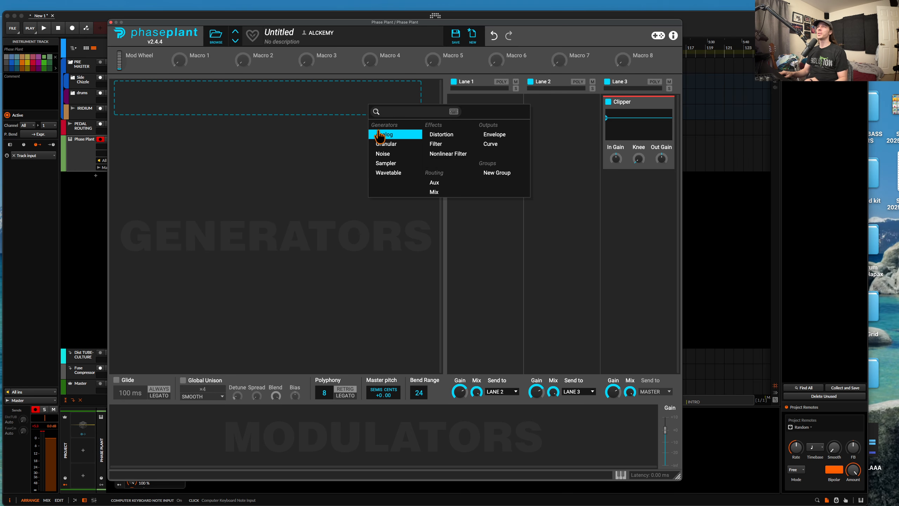
{"action": "left_click", "coordinate": [383, 154]}
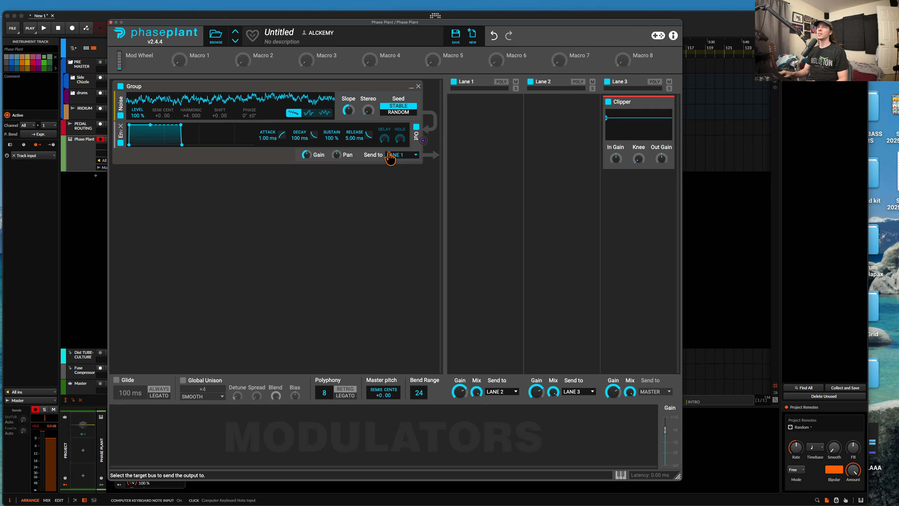
{"action": "left_click_drag", "start_coordinate": [161, 127], "coordinate": [151, 145]}
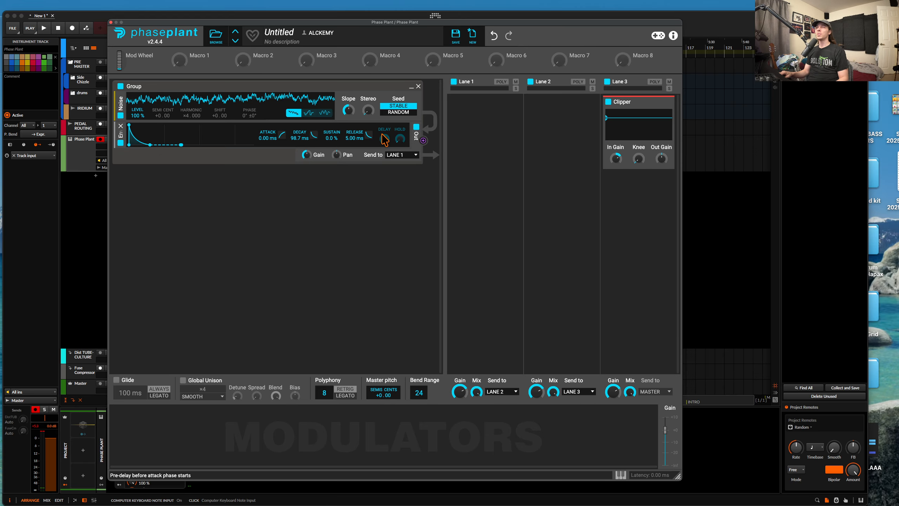
Try a different slope on the noise generator and reset it to the default.
{"action": "left_click", "coordinate": [497, 117]}
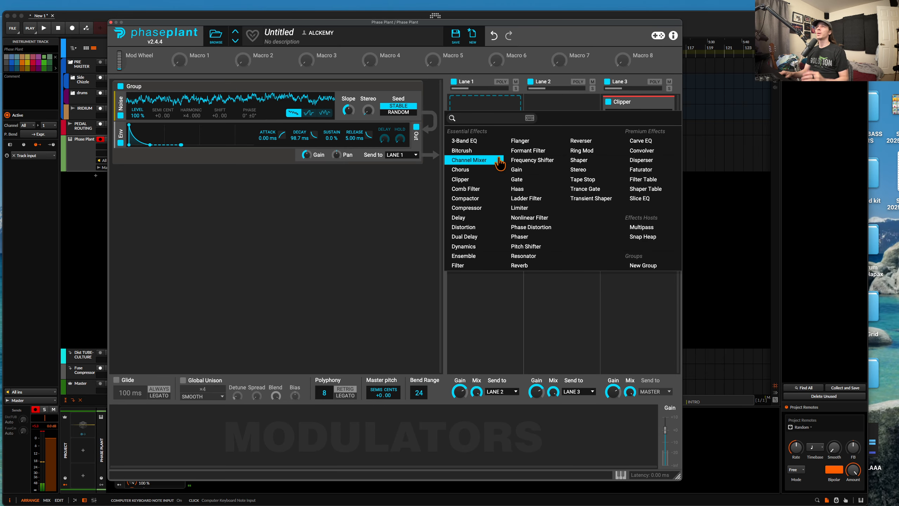
{"action": "left_click", "coordinate": [346, 113]}
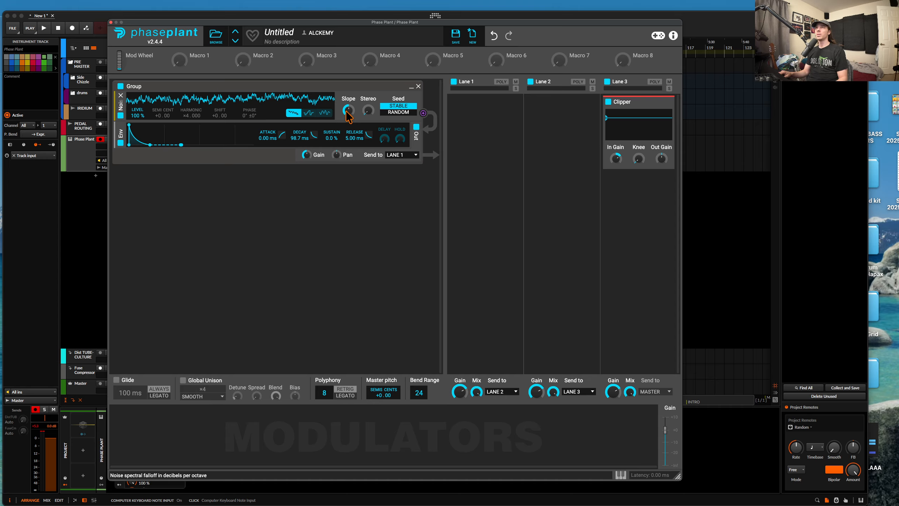
{"action": "left_click_drag", "start_coordinate": [347, 112], "coordinate": [348, 138]}
{"action": "double_click", "coordinate": [345, 113]}
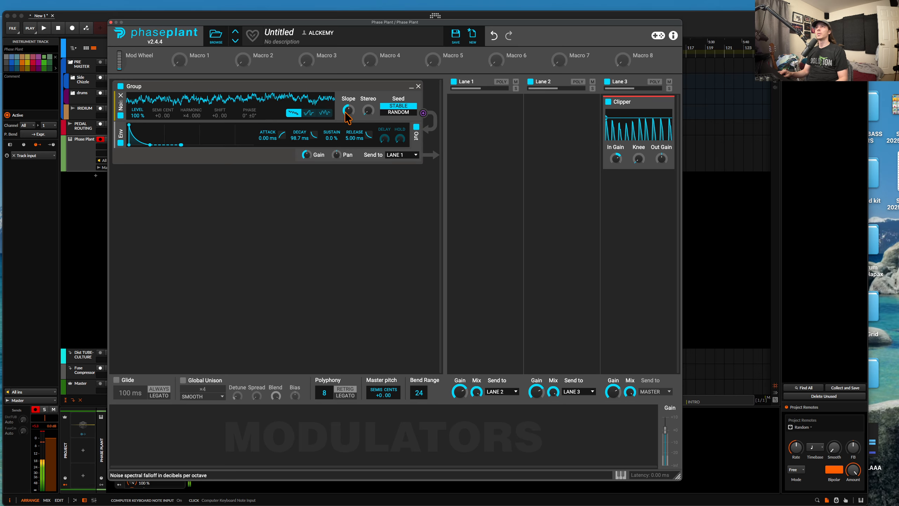
Try a band-pass Filter with a ×6 slope in Lane 1, adjusting its cutoff while auditioning repeated notes.
{"action": "left_click", "coordinate": [478, 116]}
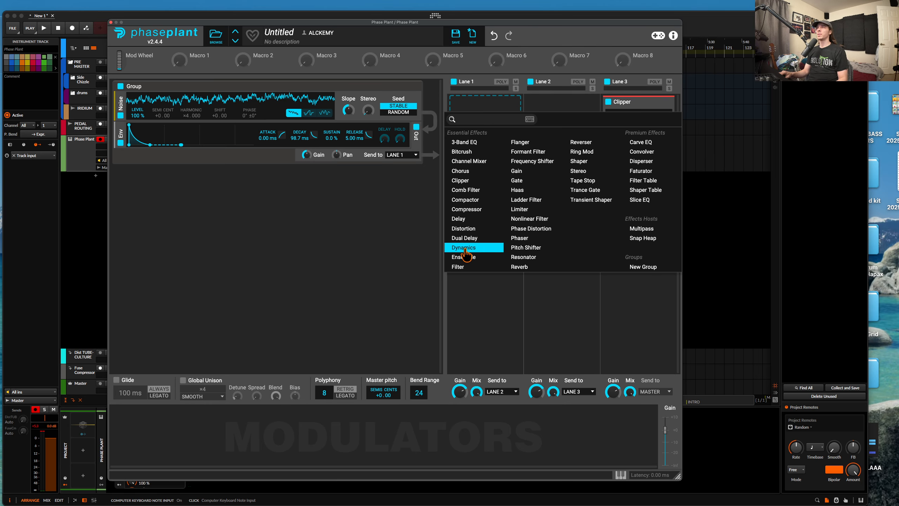
{"action": "left_click", "coordinate": [460, 268]}
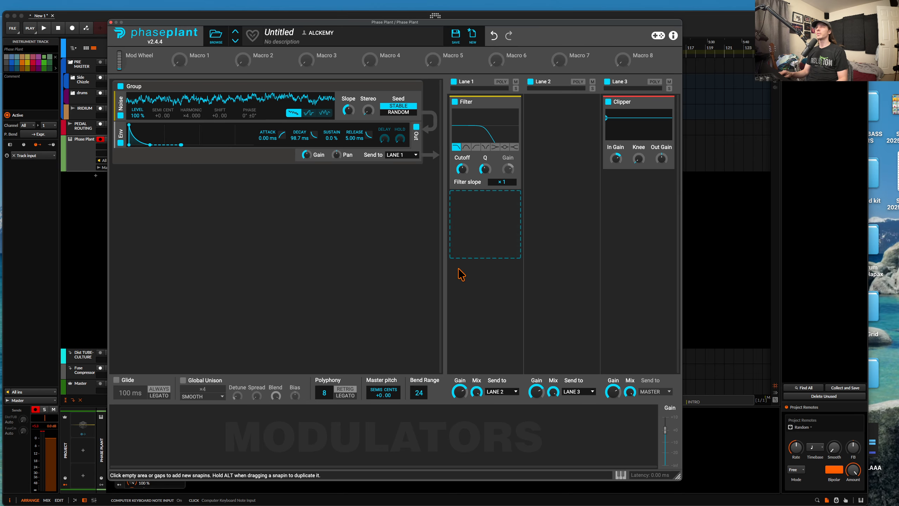
{"action": "left_click", "coordinate": [466, 146]}
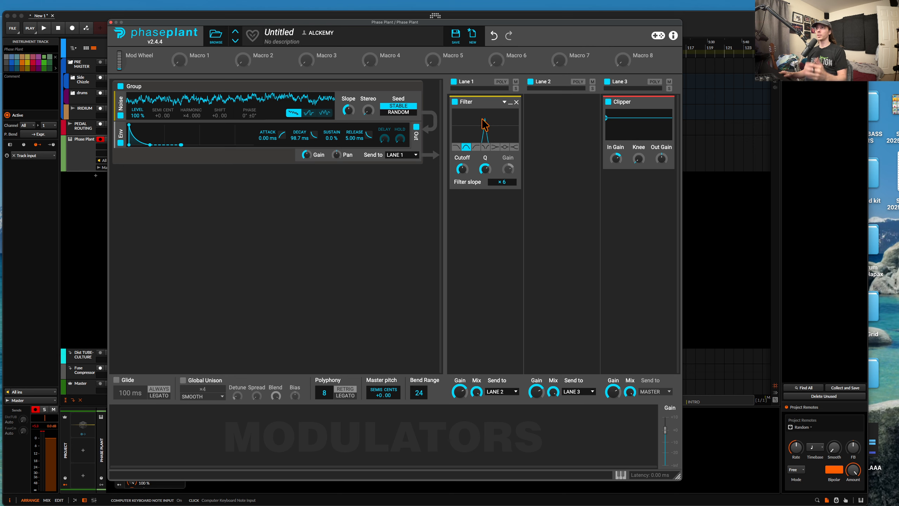
{"action": "key", "text": "a"}
{"action": "key", "text": "a"}
{"action": "key", "text": "a"}
{"action": "key", "text": "a"}
{"action": "left_click_drag", "start_coordinate": [464, 179], "coordinate": [465, 172]}
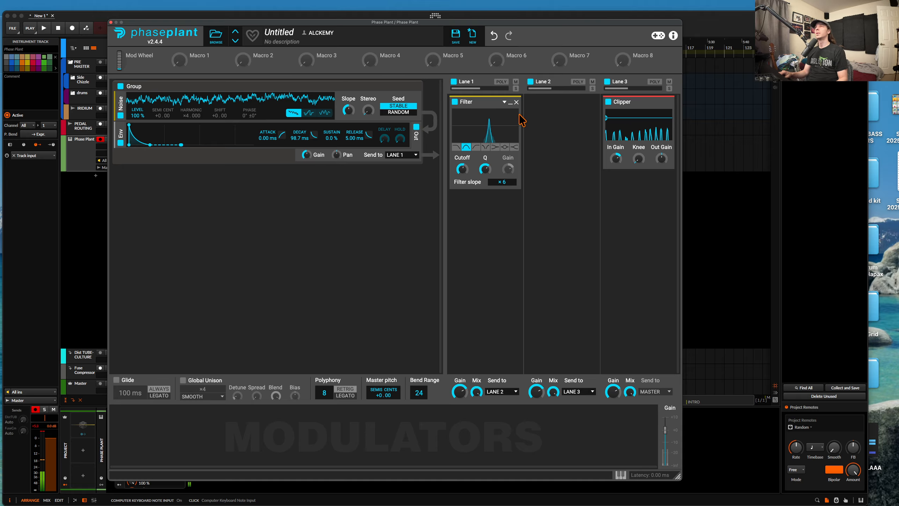
Replace the Filter in Lane 1 with a Slice EQ and open its full editor.
{"action": "left_click", "coordinate": [516, 102]}
{"action": "left_click", "coordinate": [482, 115]}
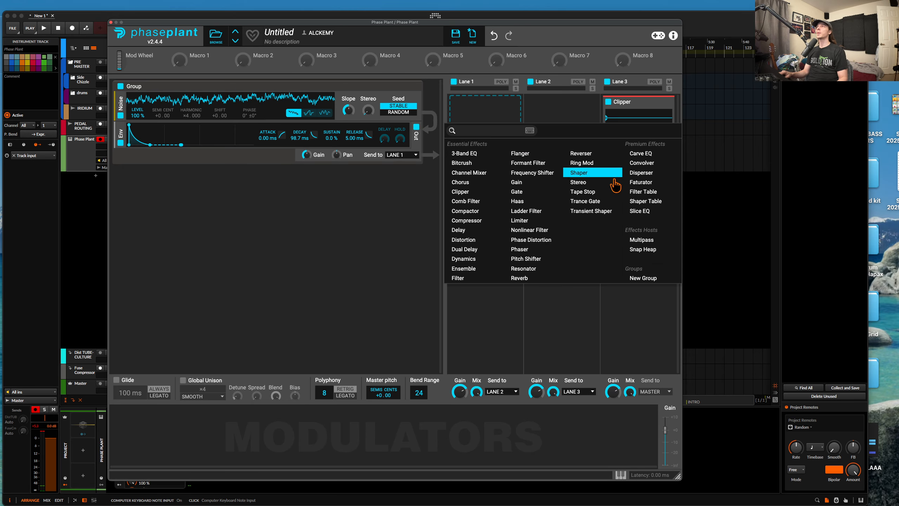
{"action": "left_click", "coordinate": [640, 211]}
{"action": "left_click", "coordinate": [512, 117]}
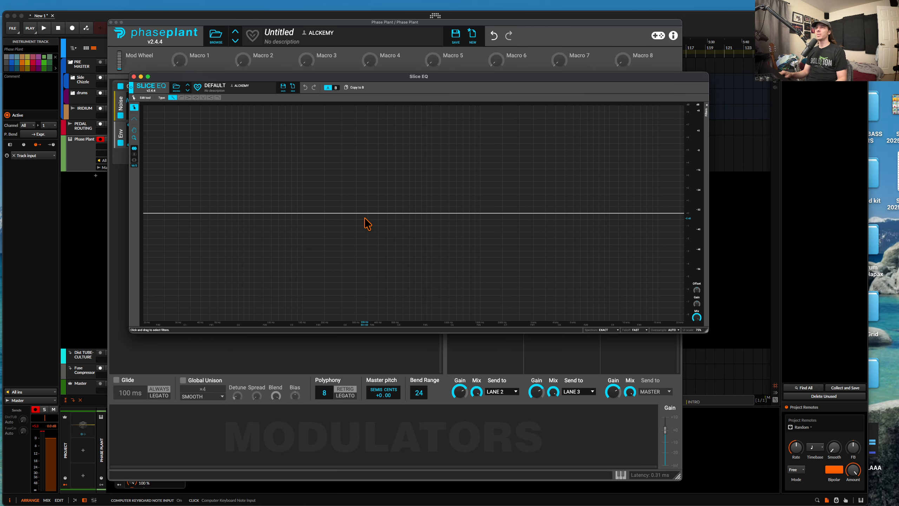
Draw five narrow peak filters on the EQ curve: three strong boosts and two deep cuts spread across the low and middle frequencies.
{"action": "left_click_drag", "start_coordinate": [365, 218], "coordinate": [343, 107]}
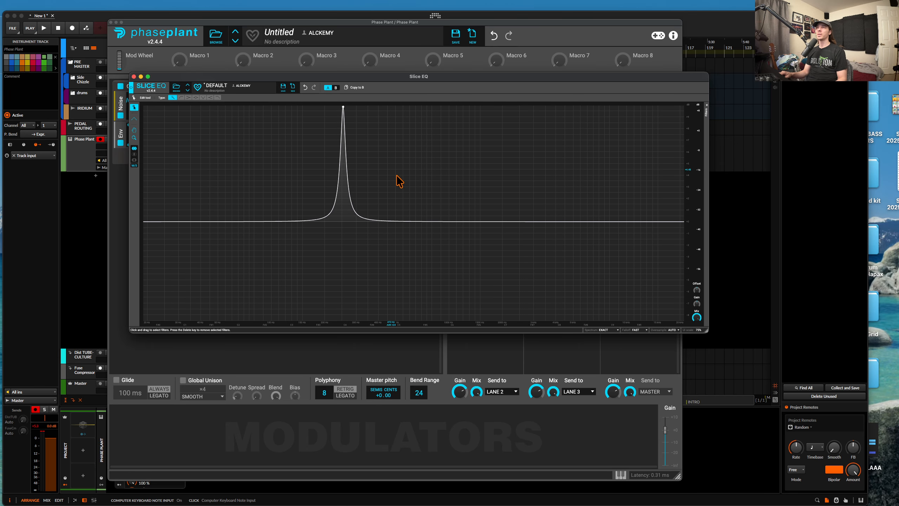
{"action": "left_click_drag", "start_coordinate": [416, 227], "coordinate": [379, 425]}
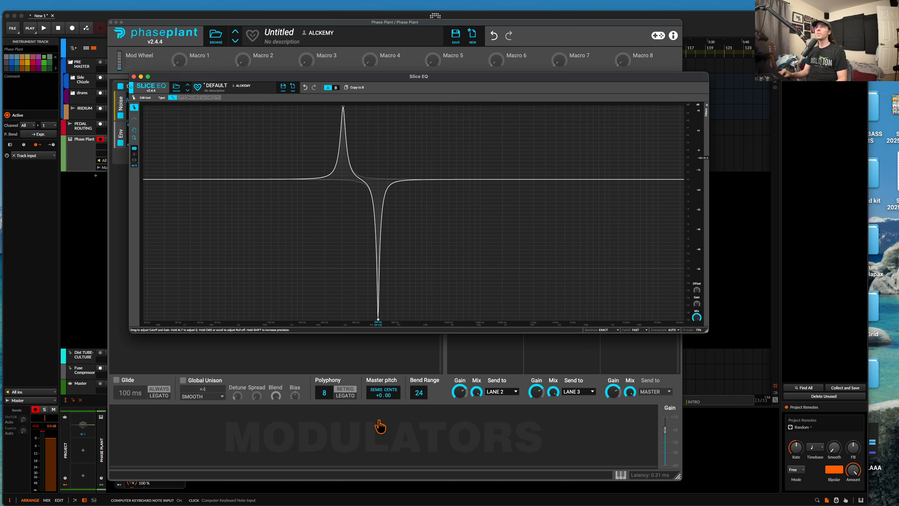
{"action": "left_click_drag", "start_coordinate": [293, 181], "coordinate": [289, 28]}
{"action": "scroll", "coordinate": [290, 107], "scroll_direction": "up", "scroll_amount": 10}
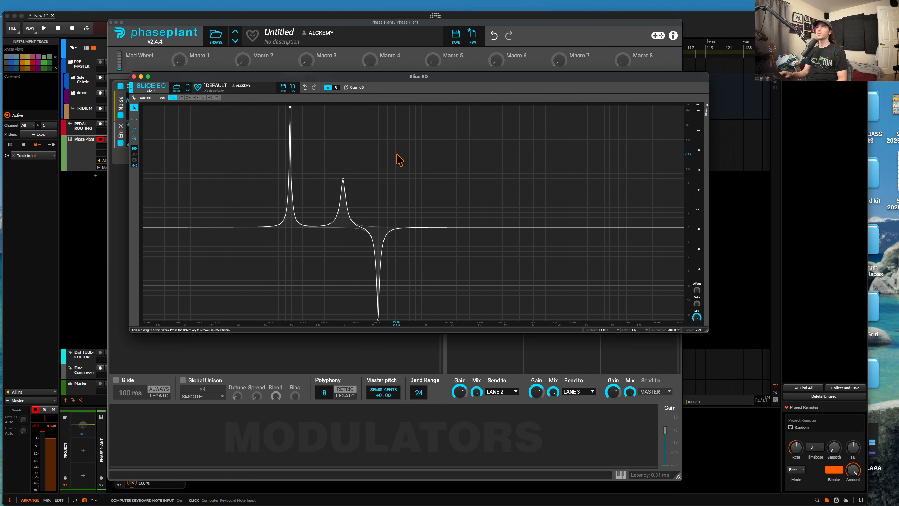
{"action": "left_click_drag", "start_coordinate": [425, 228], "coordinate": [412, 66]}
{"action": "scroll", "coordinate": [415, 159], "scroll_direction": "up", "scroll_amount": 5}
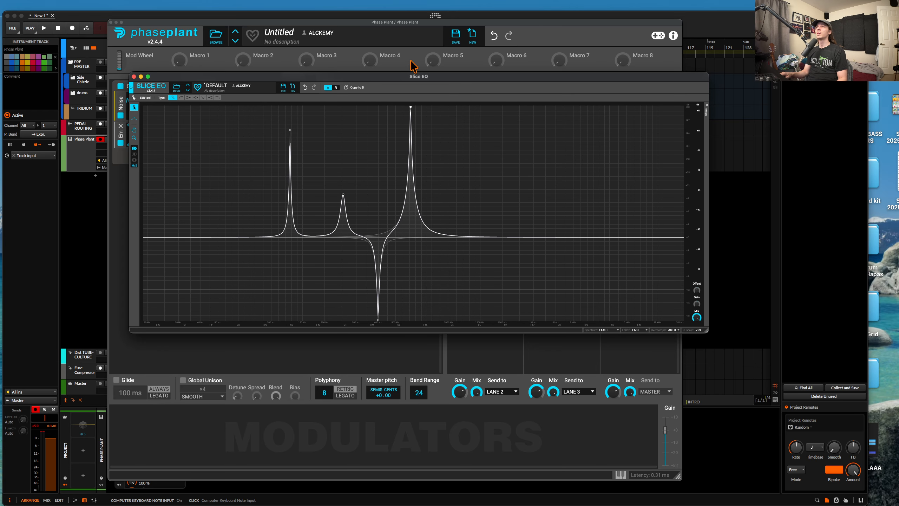
{"action": "left_click_drag", "start_coordinate": [463, 241], "coordinate": [453, 301]}
{"action": "scroll", "coordinate": [453, 293], "scroll_direction": "up", "scroll_amount": 5}
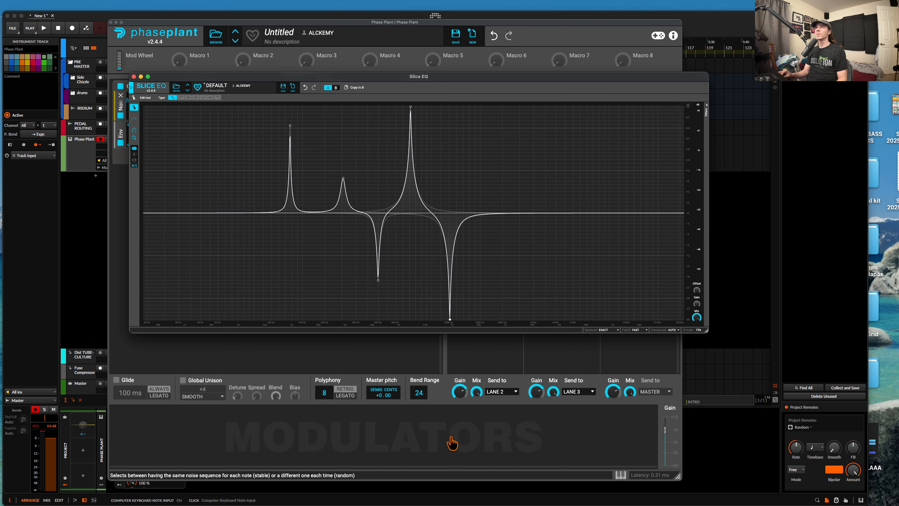
Add two more sharp boosts and three more deep cuts, raise the second-lowest boost, and close the EQ editor.
{"action": "left_click_drag", "start_coordinate": [499, 222], "coordinate": [474, 102]}
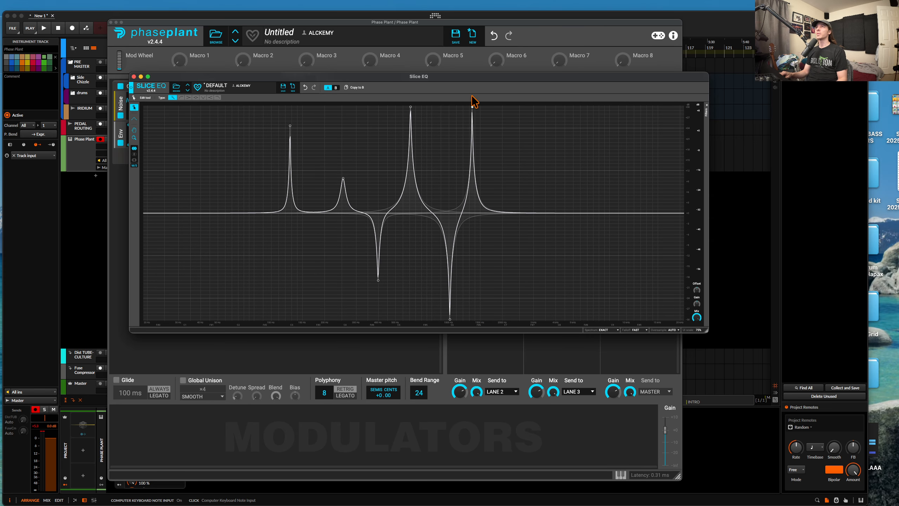
{"action": "left_click_drag", "start_coordinate": [343, 178], "coordinate": [343, 146]}
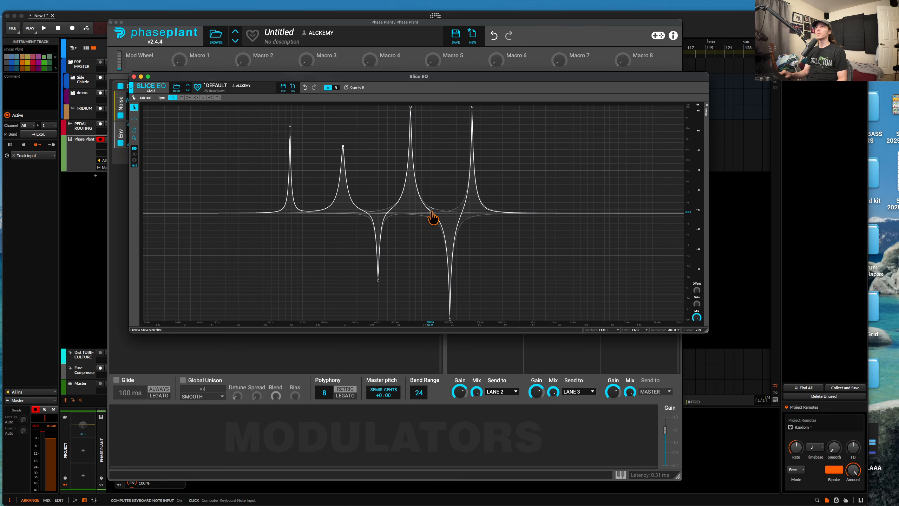
{"action": "left_click_drag", "start_coordinate": [432, 212], "coordinate": [432, 349]}
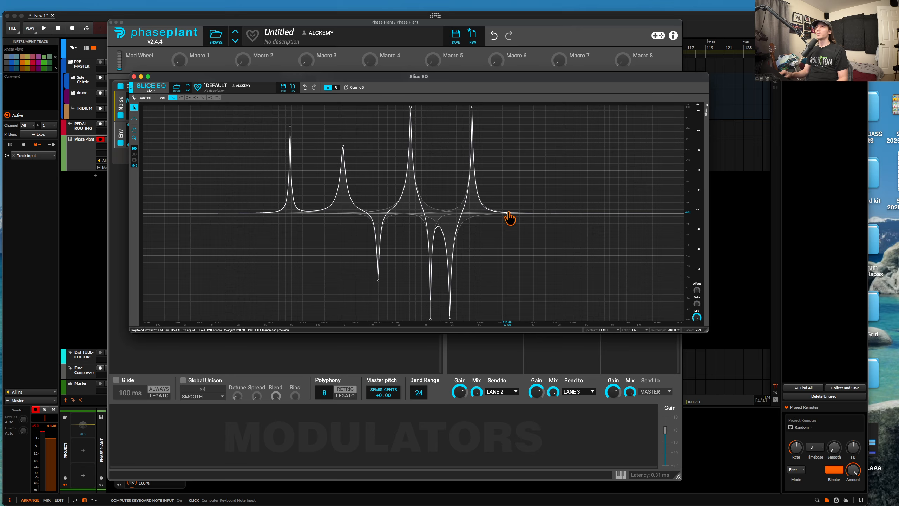
{"action": "left_click_drag", "start_coordinate": [509, 217], "coordinate": [510, 426]}
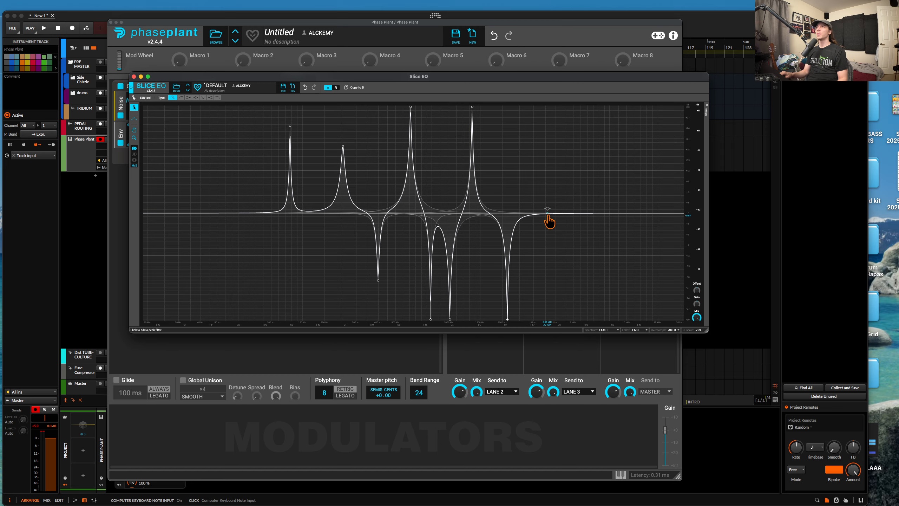
{"action": "left_click_drag", "start_coordinate": [547, 214], "coordinate": [547, 107]}
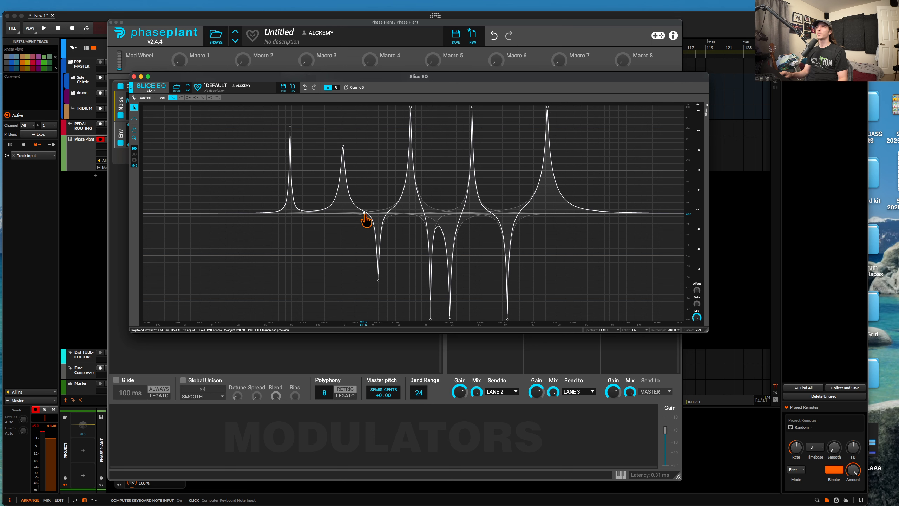
{"action": "left_click_drag", "start_coordinate": [365, 213], "coordinate": [329, 363]}
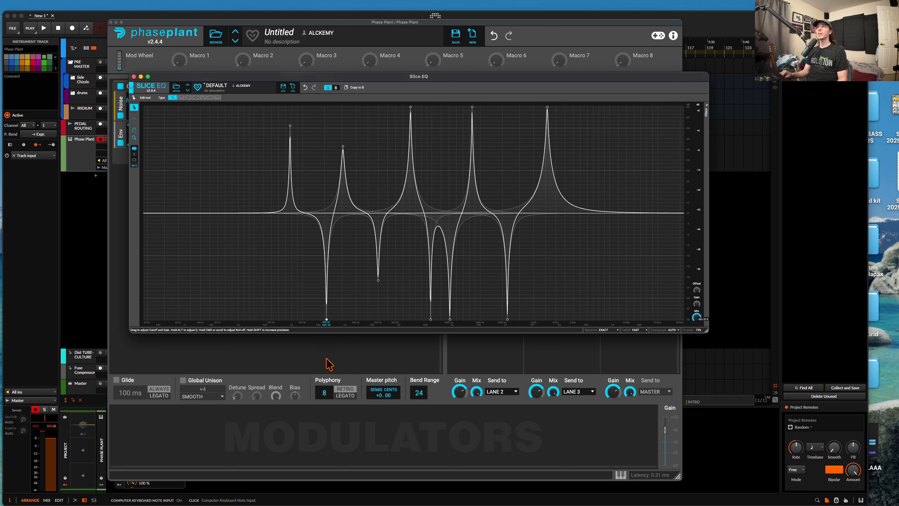
{"action": "left_click", "coordinate": [133, 77]}
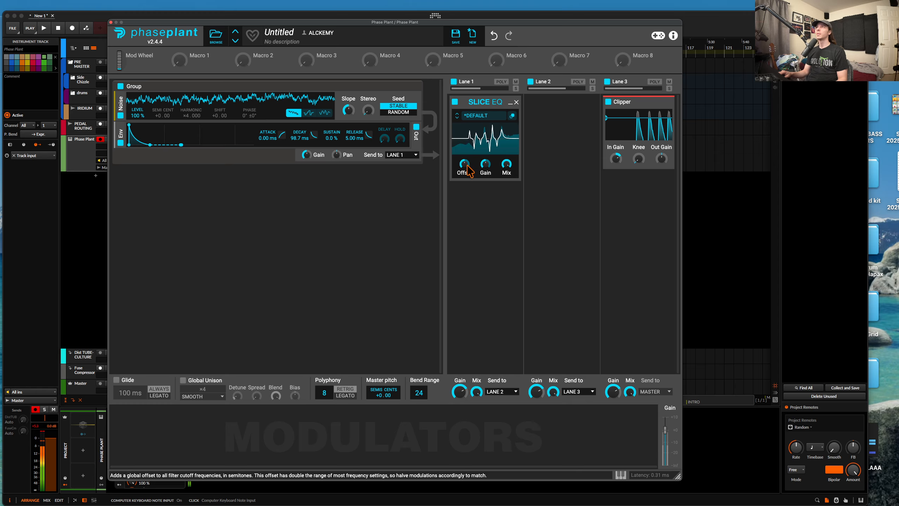
Lower the Slice EQ's offset to about −14.45 semitones and duplicate the effect within Lane 1.
{"action": "mouse_move", "coordinate": [465, 165]}
{"action": "left_mouse_down"}
{"action": "mouse_move", "coordinate": [465, 177]}
{"action": "mouse_move", "coordinate": [465, 171]}
{"action": "left_mouse_up"}
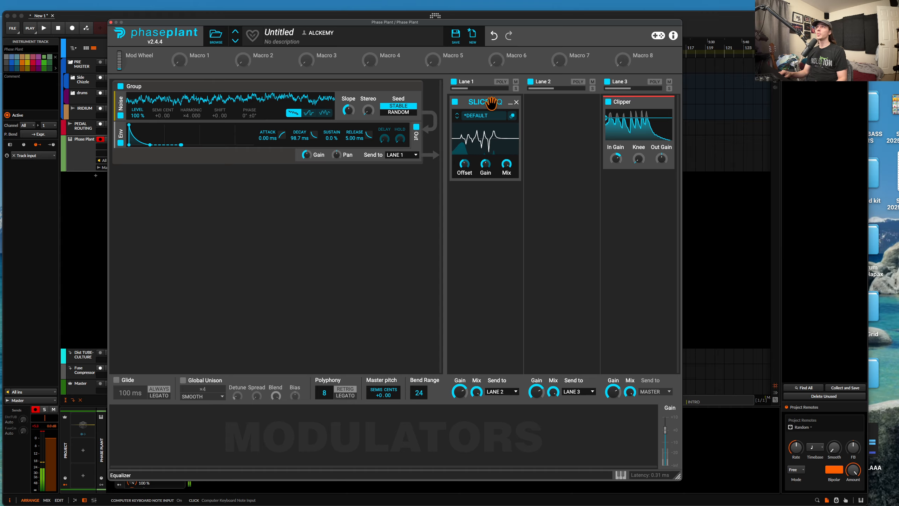
{"action": "key", "text": "super+d"}
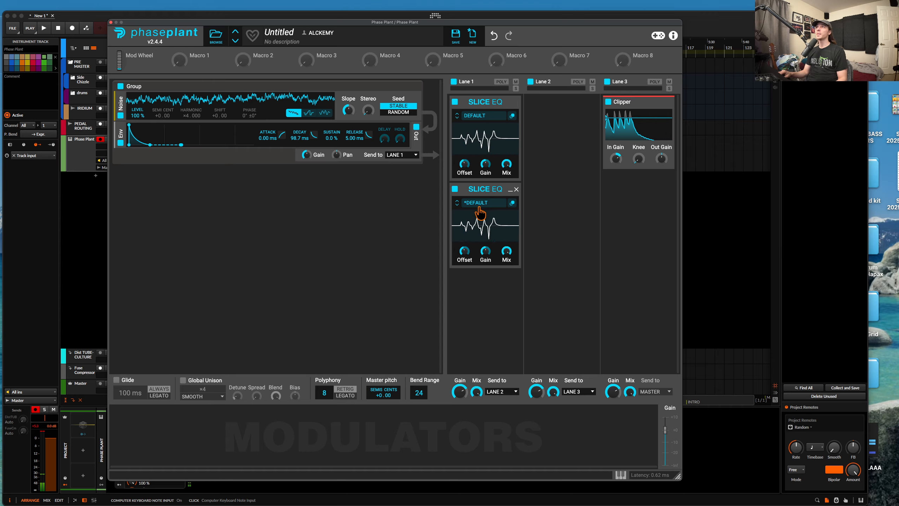
Assign Macro 1 to modulate the offset of both Slice EQs.
{"action": "left_click", "coordinate": [192, 63]}
{"action": "left_click", "coordinate": [464, 171]}
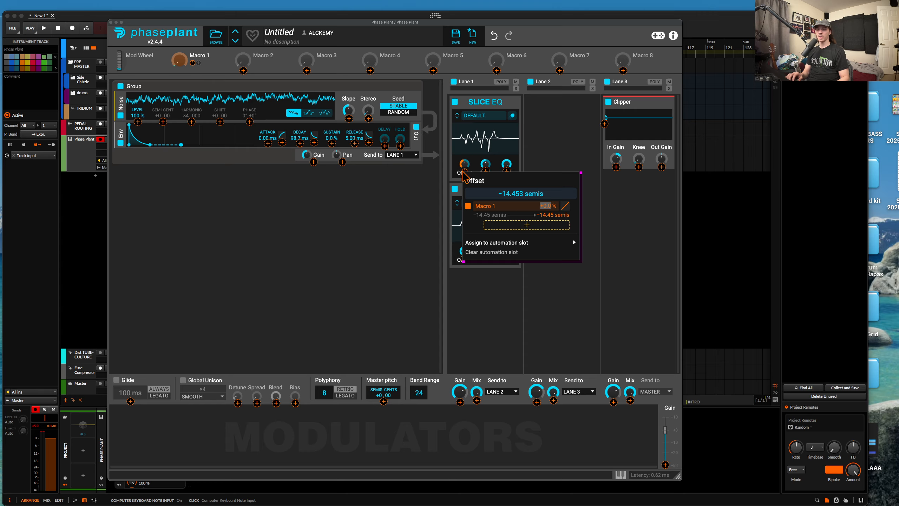
{"action": "left_click", "coordinate": [464, 261]}
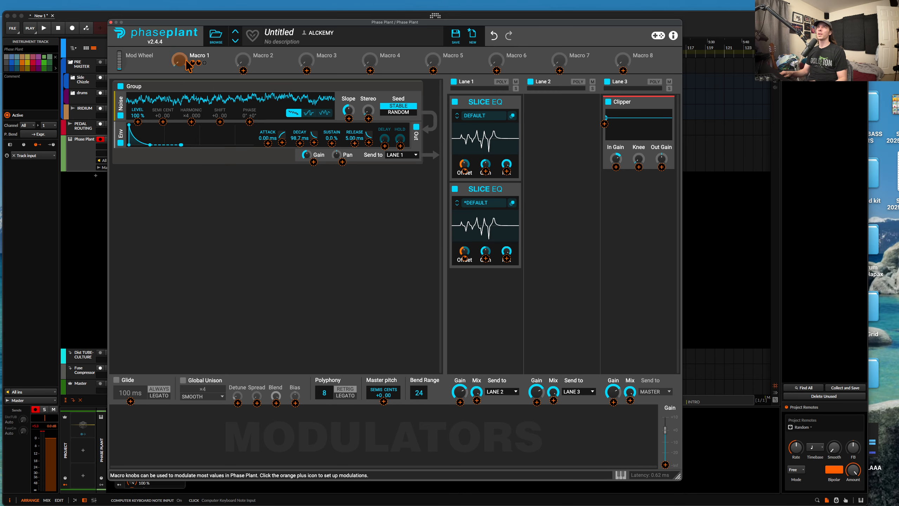
{"action": "left_click", "coordinate": [177, 69]}
Open Macro 1's value and polarity settings, and sweep the macro to audition the linked EQ modulation.
{"action": "right_click", "coordinate": [178, 65]}
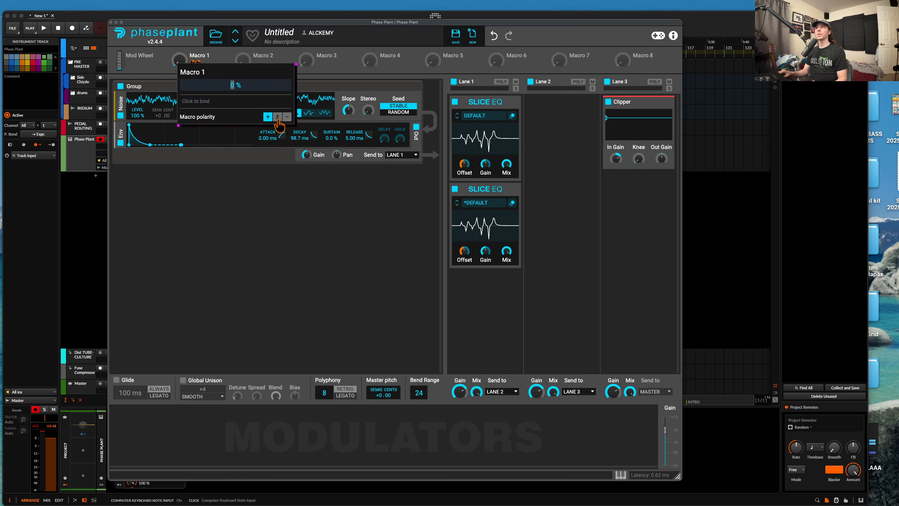
{"action": "left_click_drag", "start_coordinate": [178, 63], "coordinate": [178, 42]}
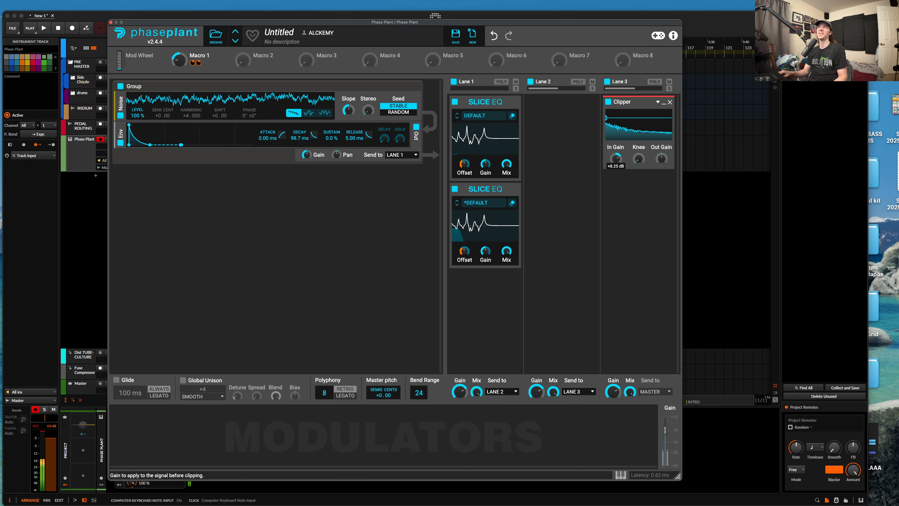
{"action": "left_click_drag", "start_coordinate": [179, 60], "coordinate": [179, 54]}
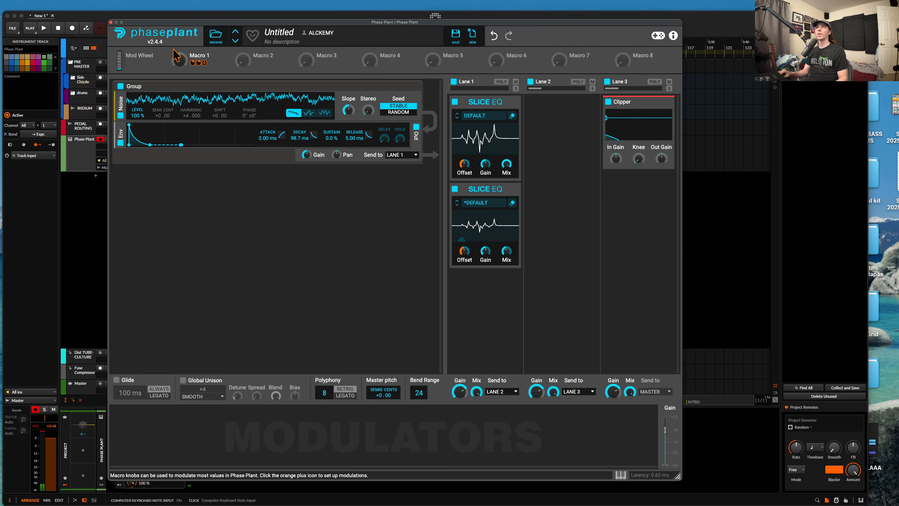
Readjust Macro 1's value and collapse both Slice EQs in Lane 1.
{"action": "left_click_drag", "start_coordinate": [178, 62], "coordinate": [178, 81]}
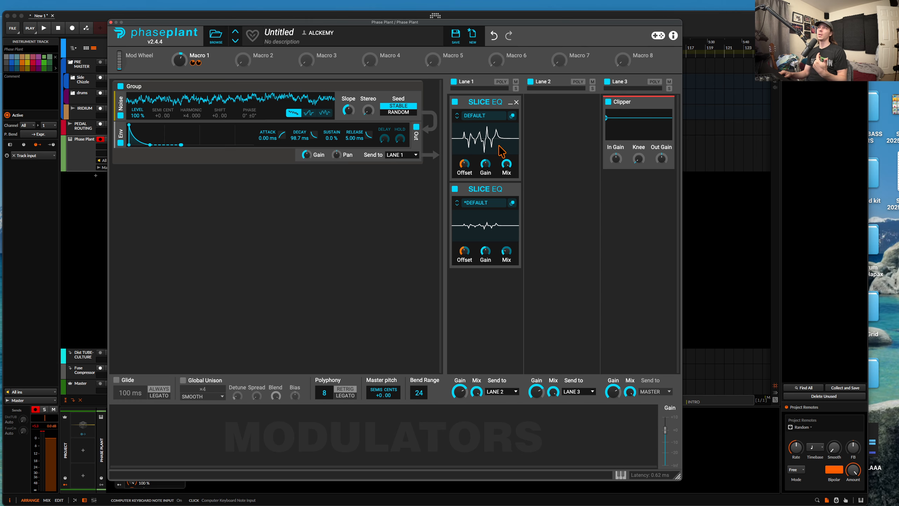
{"action": "left_click", "coordinate": [510, 102]}
{"action": "left_click", "coordinate": [511, 116]}
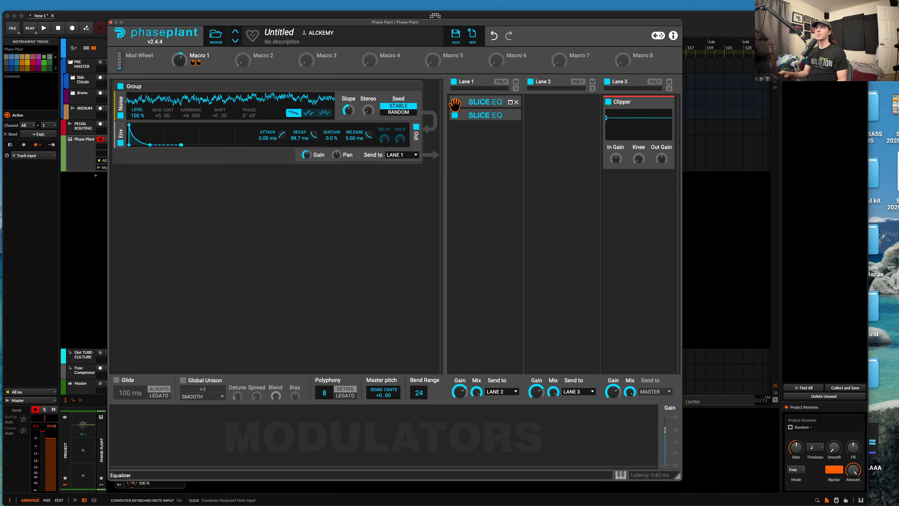
Bypass both Slice EQs and add a stack of eight Comb Filters below them in Lane 1.
{"action": "left_click", "coordinate": [455, 101]}
{"action": "left_click", "coordinate": [455, 115]}
{"action": "left_click", "coordinate": [485, 142]}
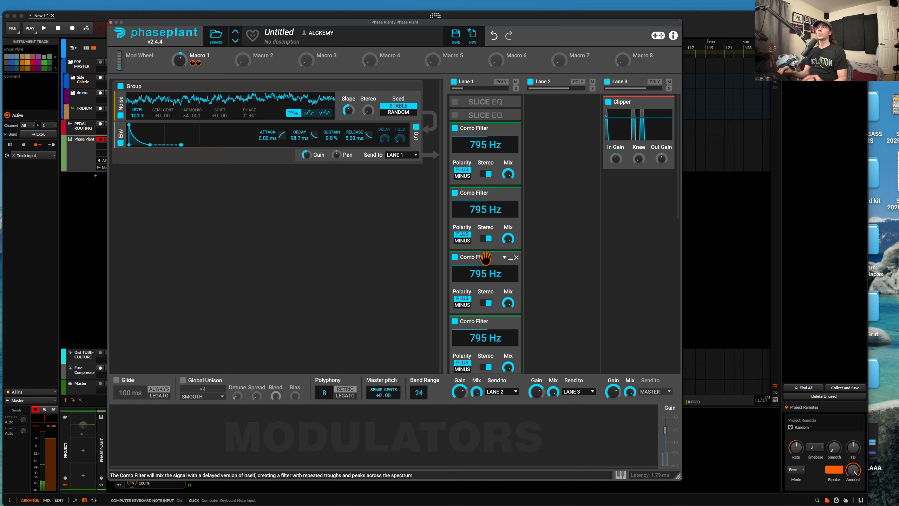
Set the first three Comb Filters to about 162, 502 and 327 Hz, and the last two to about 1.41 kHz and 79 Hz.
{"action": "left_click_drag", "start_coordinate": [486, 273], "coordinate": [486, 283]}
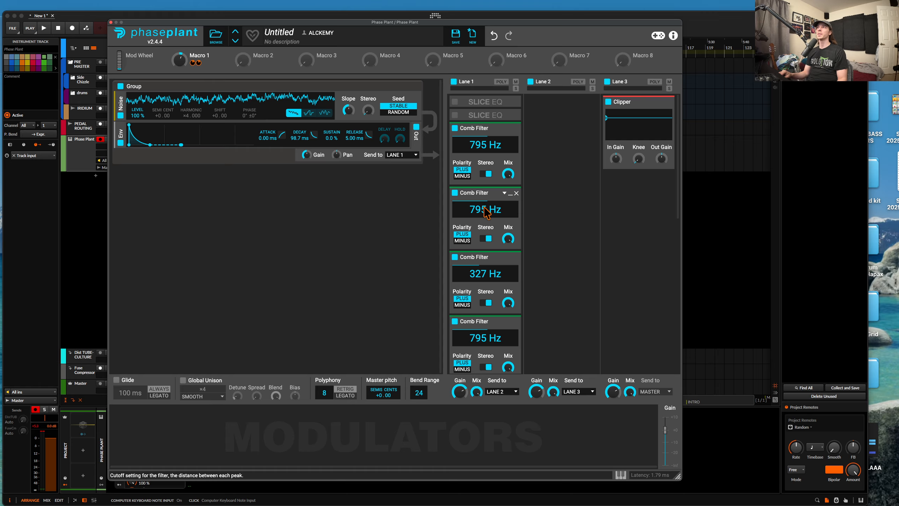
{"action": "left_click_drag", "start_coordinate": [485, 211], "coordinate": [485, 217]}
{"action": "left_click_drag", "start_coordinate": [486, 146], "coordinate": [485, 167]}
{"action": "scroll", "coordinate": [486, 230], "scroll_direction": "down", "scroll_amount": 3}
{"action": "scroll", "coordinate": [486, 231], "scroll_direction": "down", "scroll_amount": 3}
{"action": "mouse_move", "coordinate": [485, 270]}
{"action": "left_mouse_down"}
{"action": "mouse_move", "coordinate": [485, 286]}
{"action": "mouse_move", "coordinate": [485, 260]}
{"action": "left_mouse_up"}
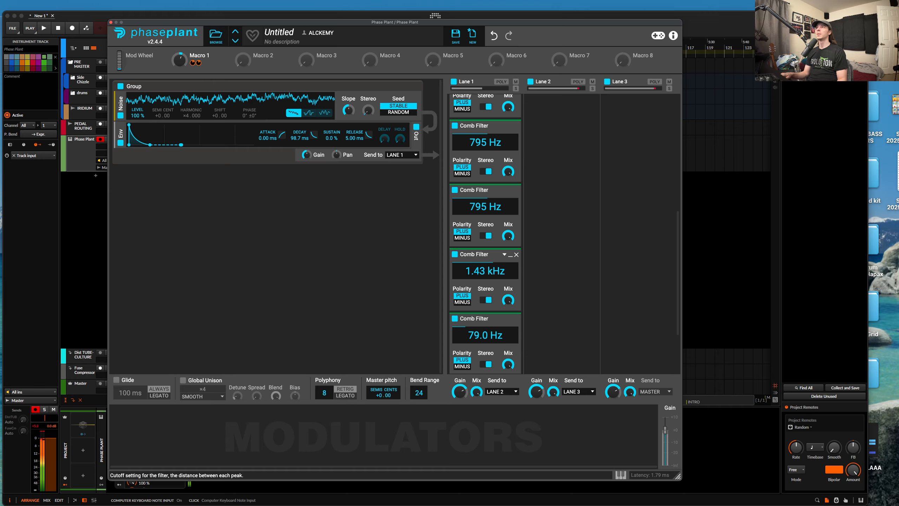
{"action": "scroll", "coordinate": [513, 121], "scroll_direction": "up", "scroll_amount": 6}
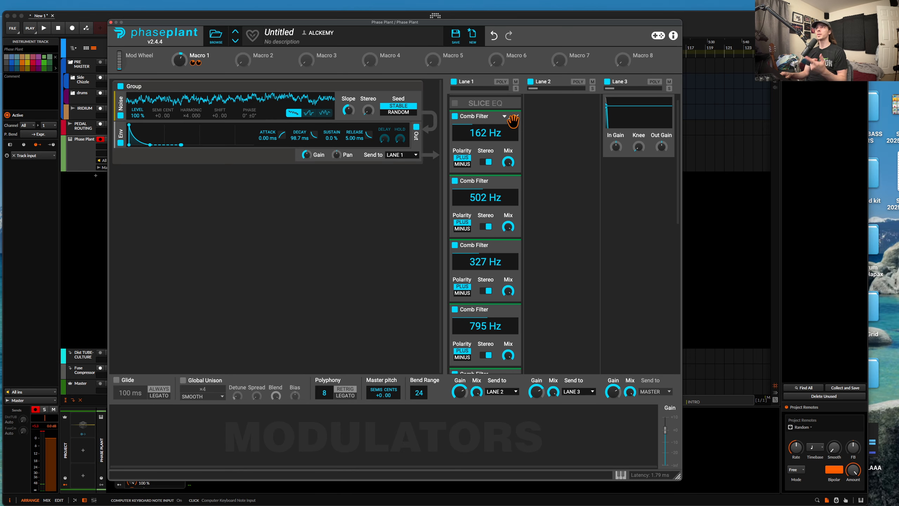
Remove all the Comb Filters from Lane 1 and re-enable both Slice EQs.
{"action": "left_click", "coordinate": [516, 117]}
{"action": "left_click", "coordinate": [516, 117]}
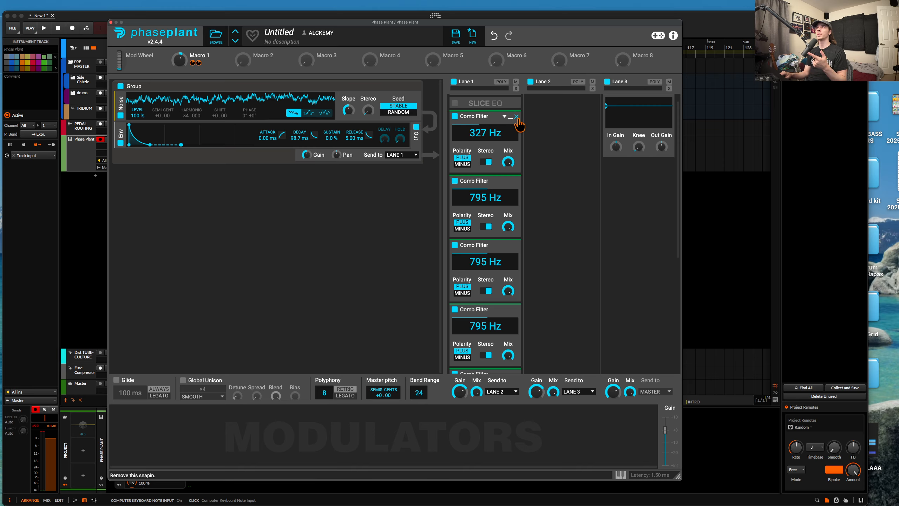
{"action": "left_click", "coordinate": [516, 116]}
{"action": "left_click", "coordinate": [516, 117]}
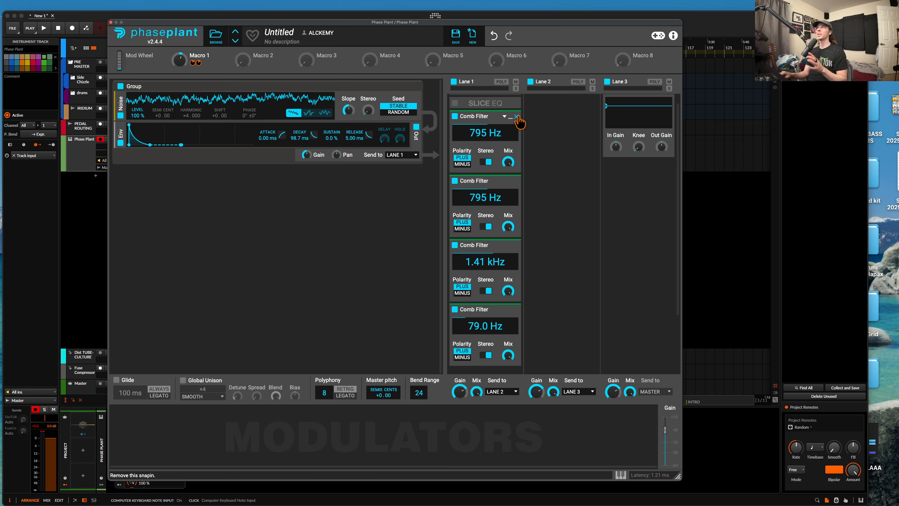
{"action": "left_click", "coordinate": [516, 117]}
{"action": "left_click", "coordinate": [516, 117]}
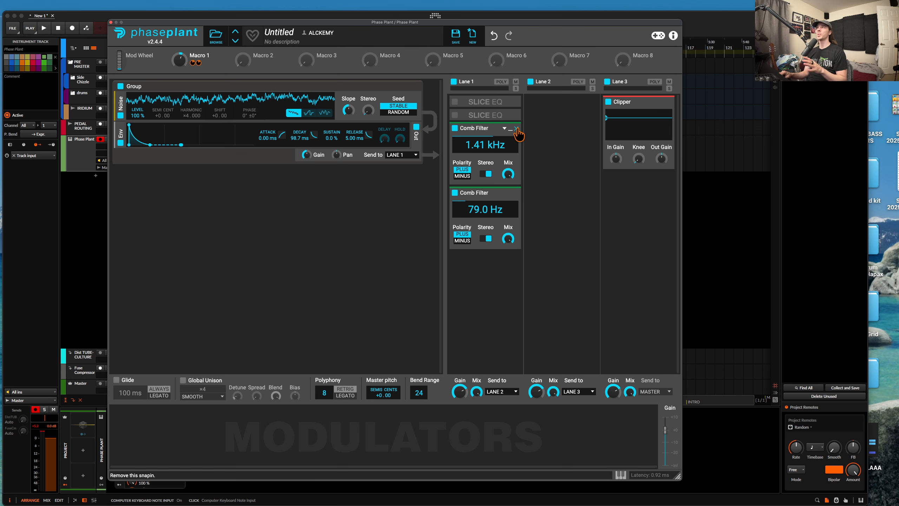
{"action": "left_click", "coordinate": [516, 129]}
{"action": "left_click", "coordinate": [516, 129]}
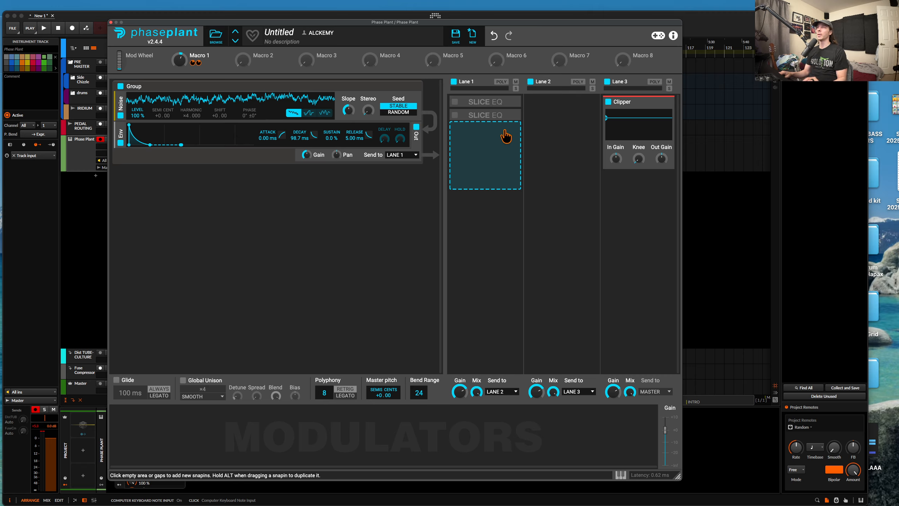
{"action": "left_click", "coordinate": [455, 102]}
{"action": "left_click", "coordinate": [455, 115]}
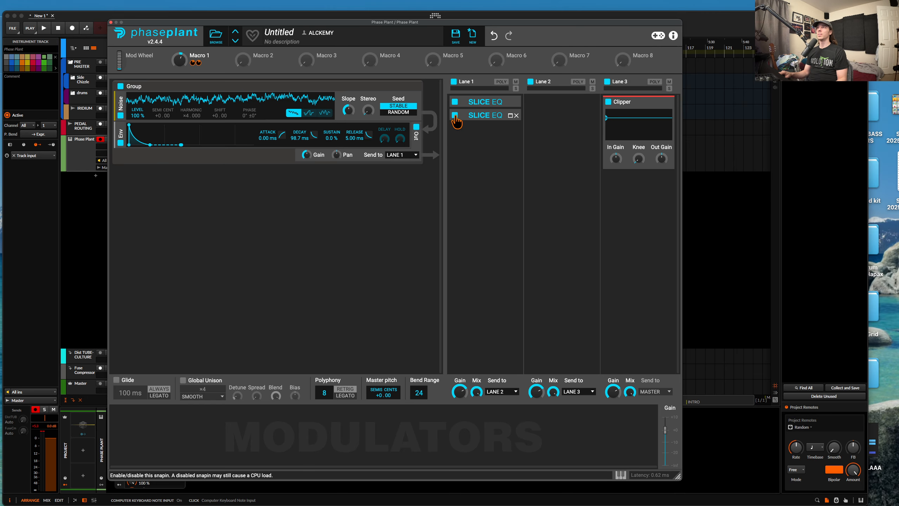
Add a Ring Mod below the Slice EQs in Lane 1 and adjust its sine oscillator frequency.
{"action": "left_click", "coordinate": [474, 131]}
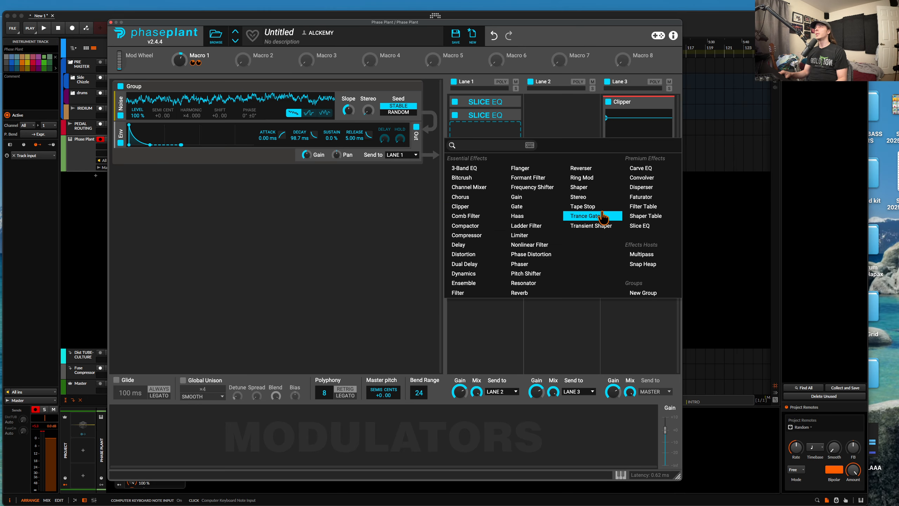
{"action": "left_click", "coordinate": [582, 177]}
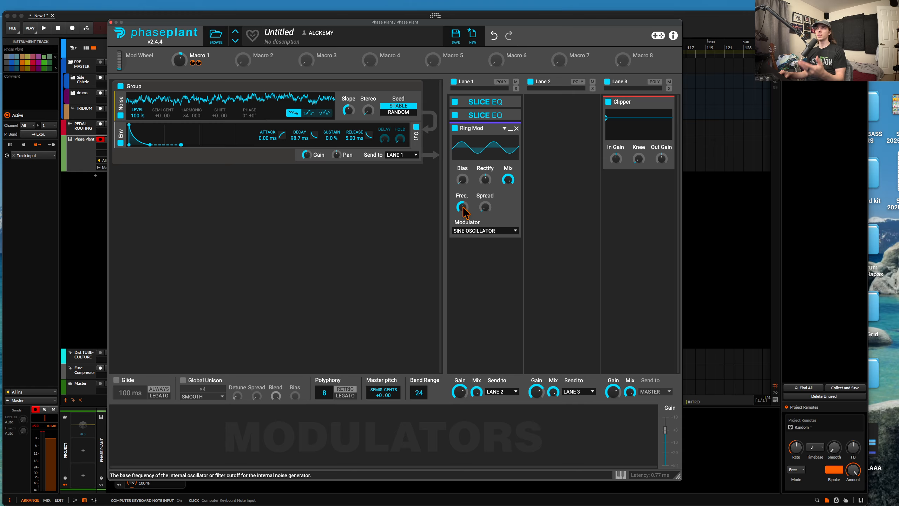
{"action": "left_click_drag", "start_coordinate": [463, 208], "coordinate": [461, 217]}
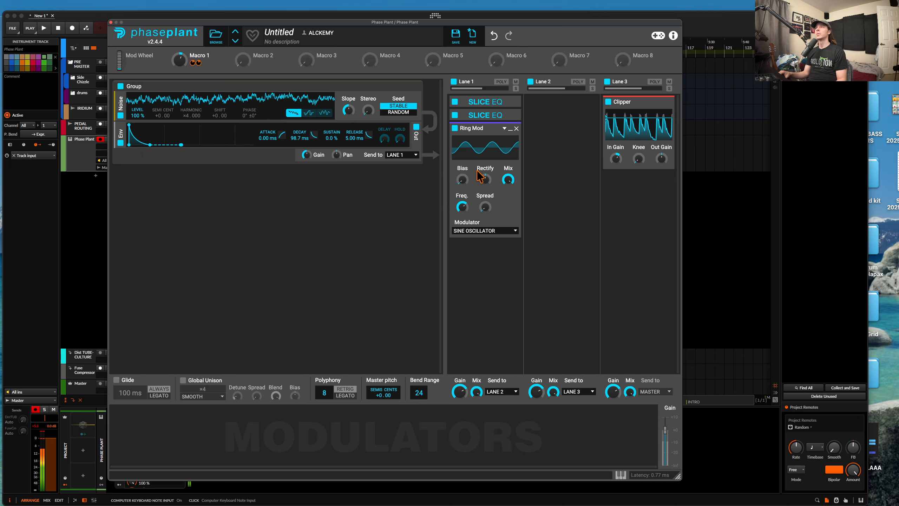
{"action": "left_click", "coordinate": [488, 248]}
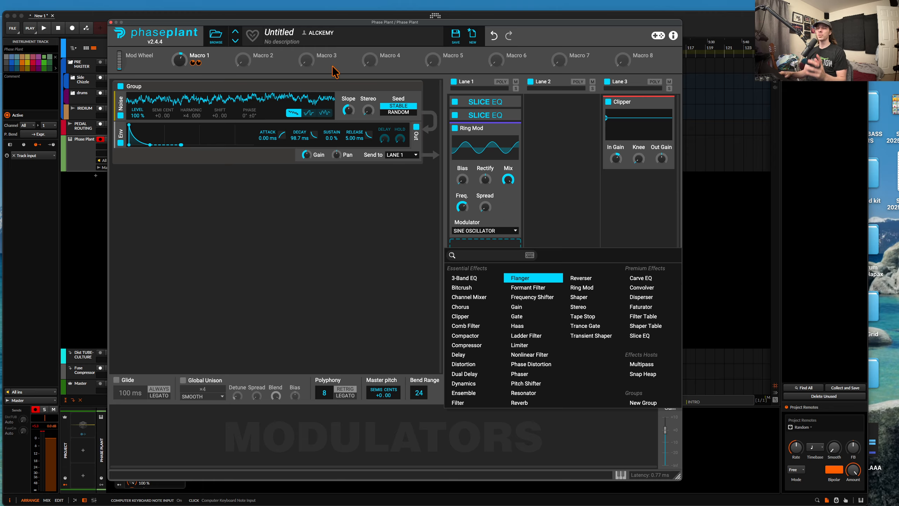
{"action": "left_click", "coordinate": [498, 210]}
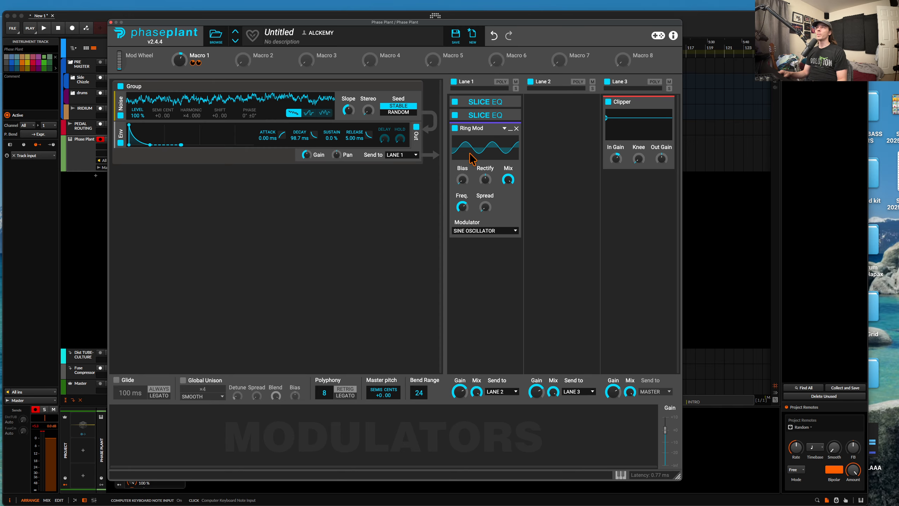
Add a Frequency Shifter after the Ring Mod and set its shift to about 892 Hz.
{"action": "left_click", "coordinate": [485, 246]}
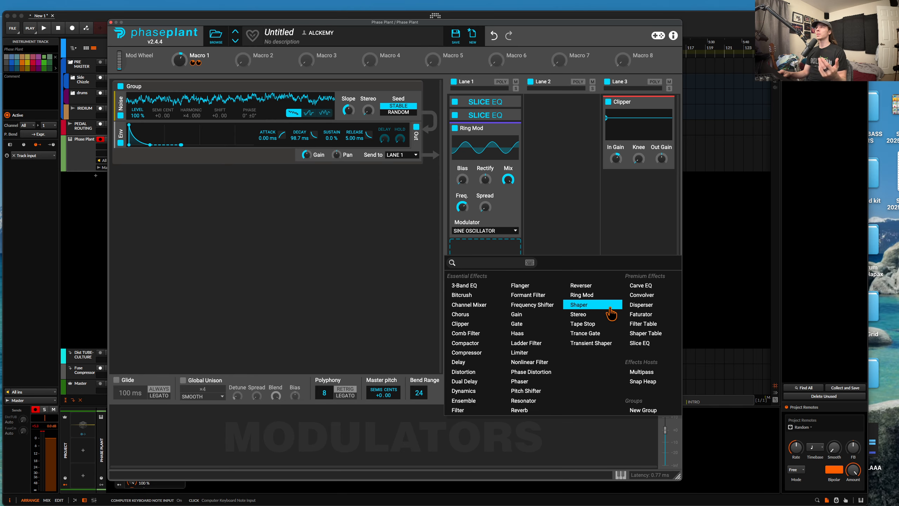
{"action": "left_click", "coordinate": [545, 304]}
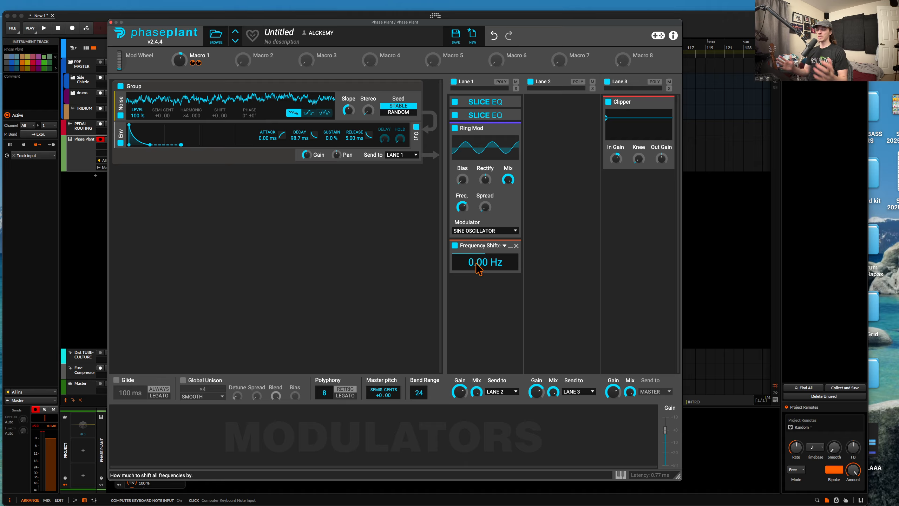
{"action": "left_click_drag", "start_coordinate": [477, 268], "coordinate": [478, 245]}
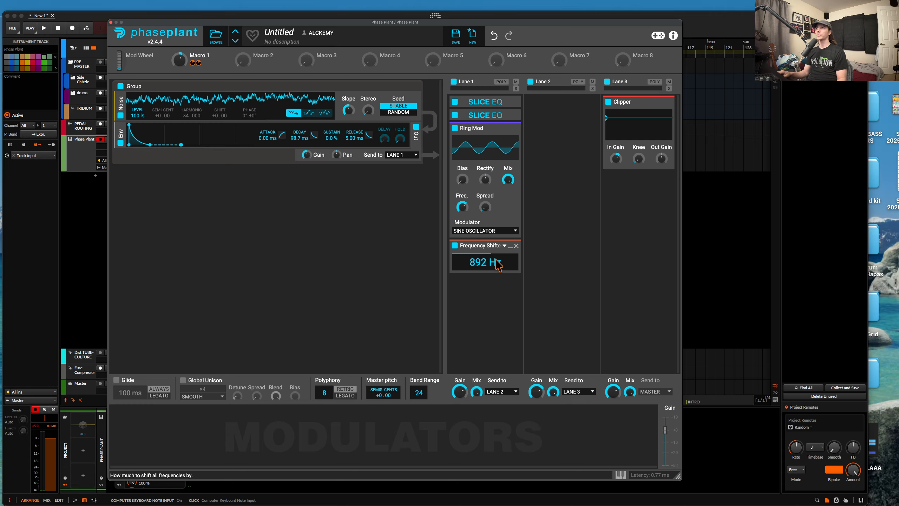
Replace the Frequency Shifter with a Resonator and tune it to A#3.
{"action": "left_click", "coordinate": [515, 245]}
{"action": "left_click", "coordinate": [500, 255]}
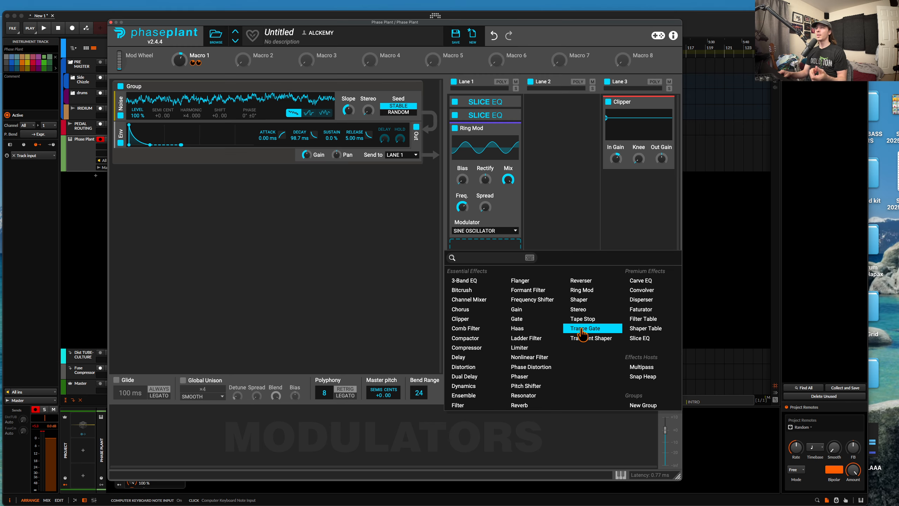
{"action": "left_click", "coordinate": [519, 395]}
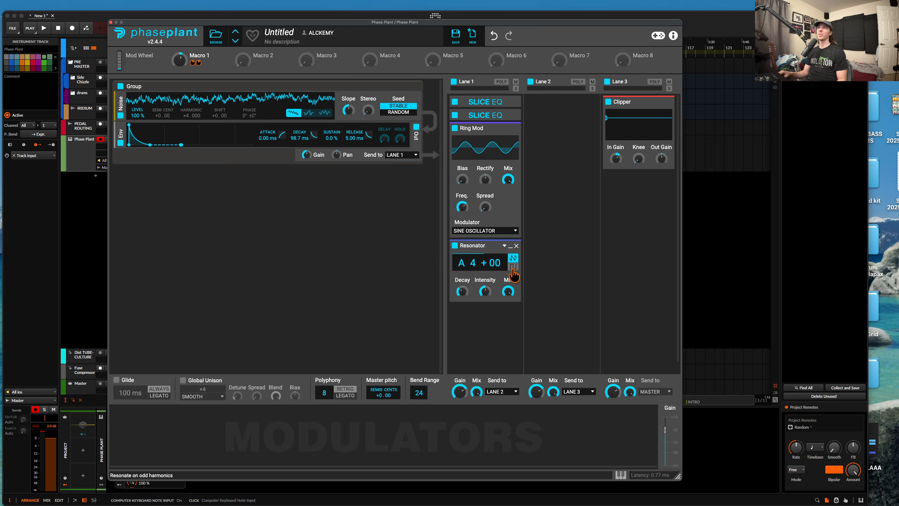
{"action": "left_click_drag", "start_coordinate": [462, 293], "coordinate": [482, 287]}
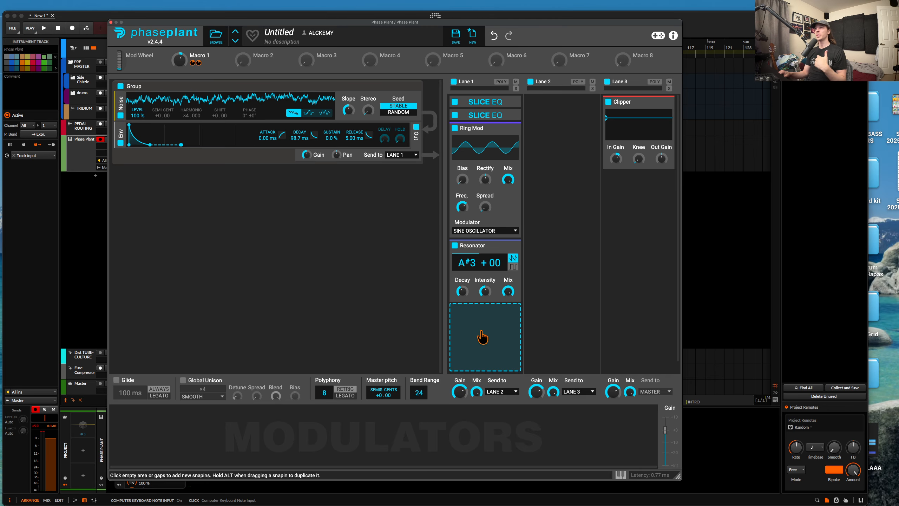
Add a Gain effect at 0.0% after the Resonator, and an Envelope modulator with 4.18 ms attack, 402 ms decay and 0.7% sustain.
{"action": "left_click", "coordinate": [482, 337]}
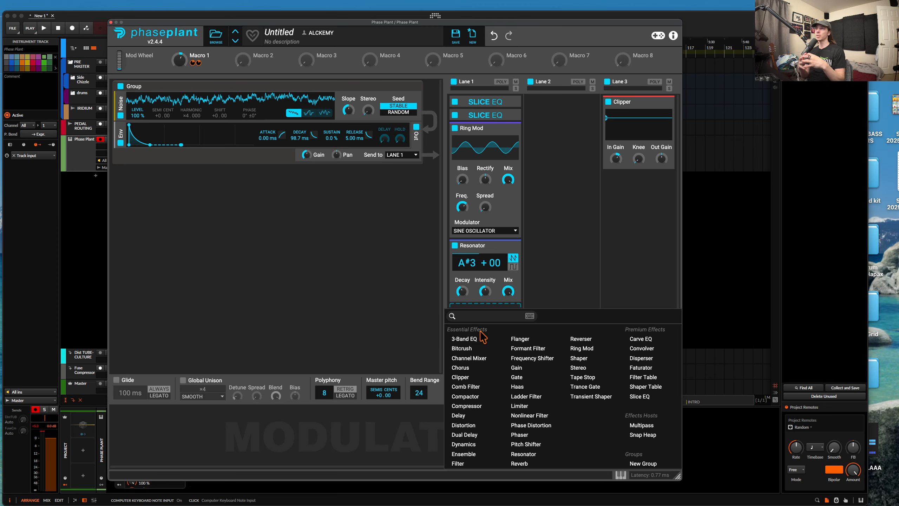
{"action": "left_click", "coordinate": [516, 368]}
{"action": "left_click", "coordinate": [148, 435]}
{"action": "left_click", "coordinate": [173, 386]}
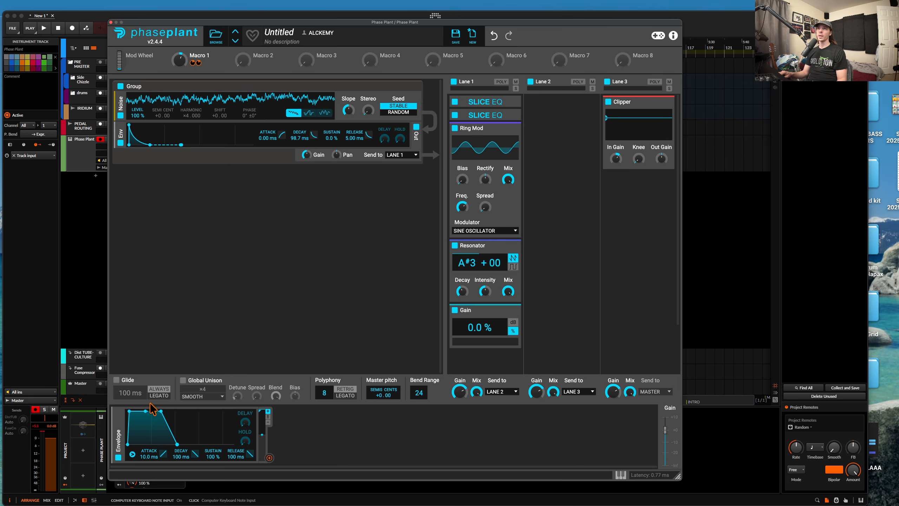
{"action": "left_click_drag", "start_coordinate": [145, 410], "coordinate": [168, 443]}
Assign the Envelope modulator to the Gain effect's level and shape it with a curved 139 ms decay and 0.5% sustain.
{"action": "left_click_drag", "start_coordinate": [268, 458], "coordinate": [482, 344]}
{"action": "right_click", "coordinate": [481, 338]}
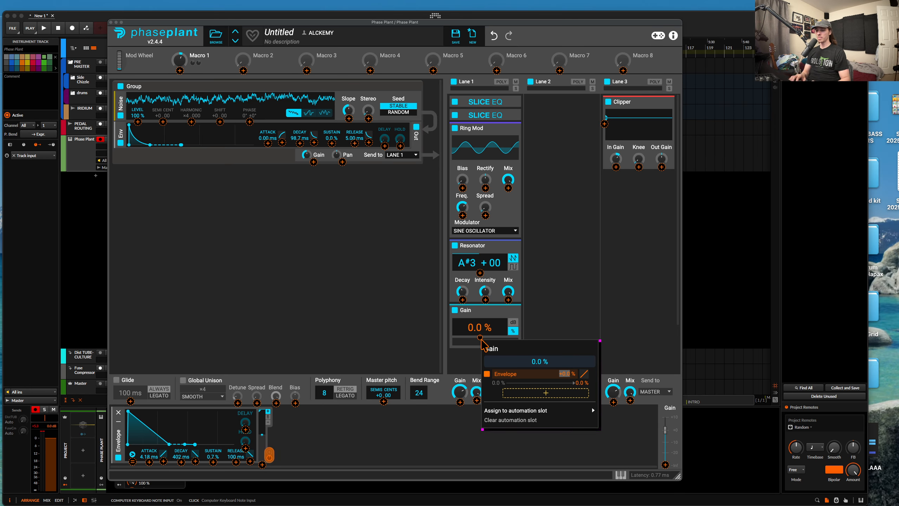
{"action": "type", "text": "5"}
{"action": "left_click_drag", "start_coordinate": [481, 339], "coordinate": [479, 335]}
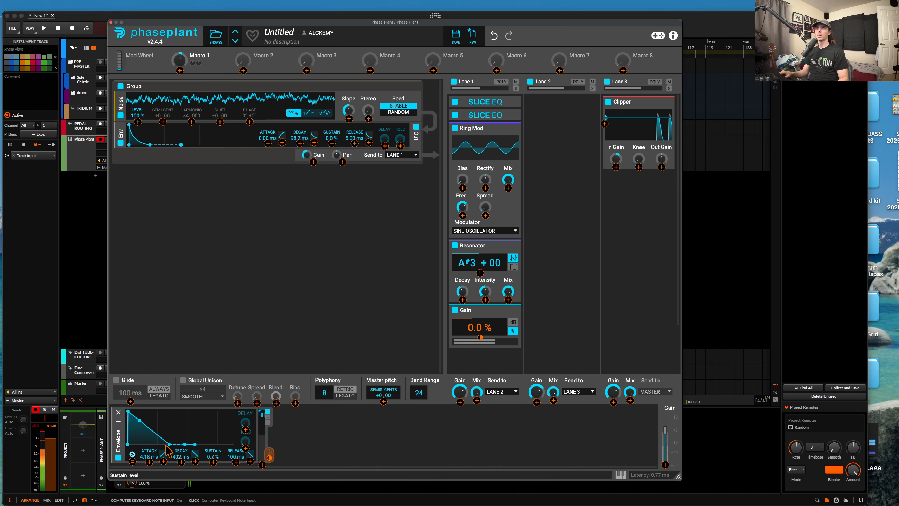
{"action": "left_click", "coordinate": [269, 455]}
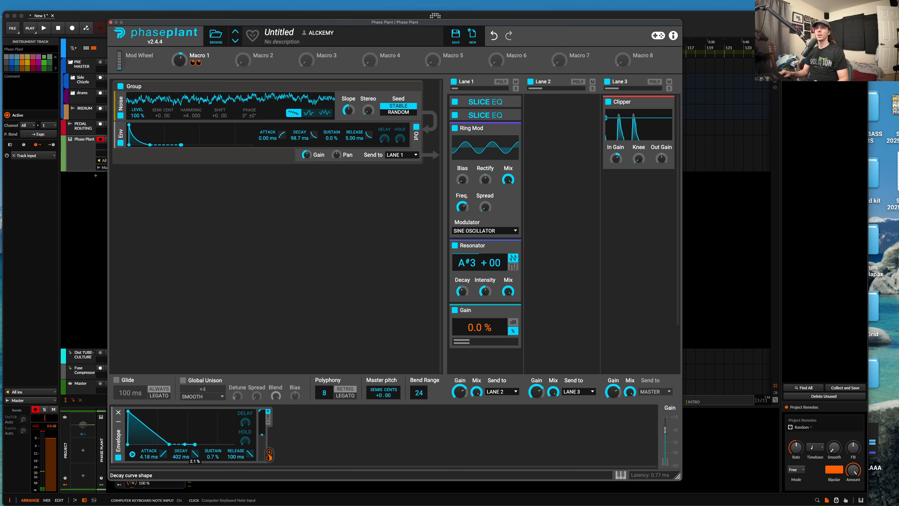
{"action": "left_click_drag", "start_coordinate": [147, 425], "coordinate": [165, 444]}
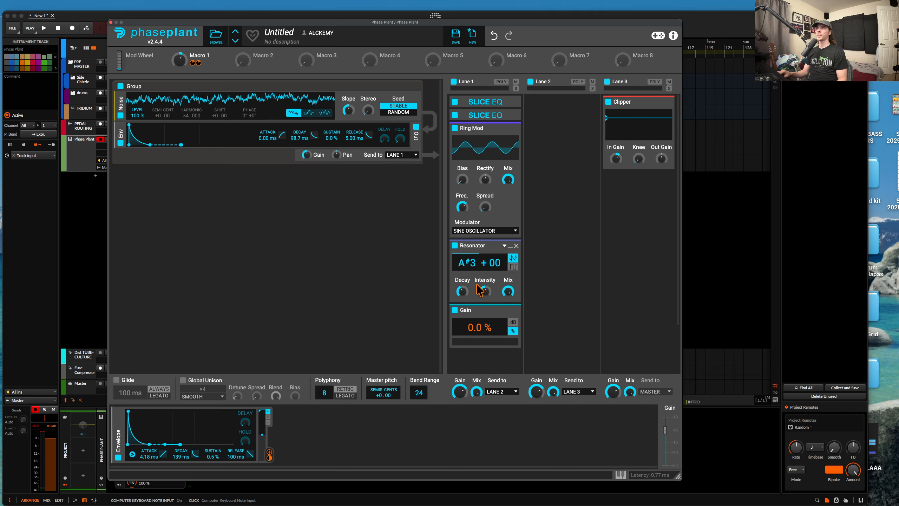
Bypass the Gain effect, and remove it and the Resonator from Lane 1.
{"action": "left_click", "coordinate": [455, 309]}
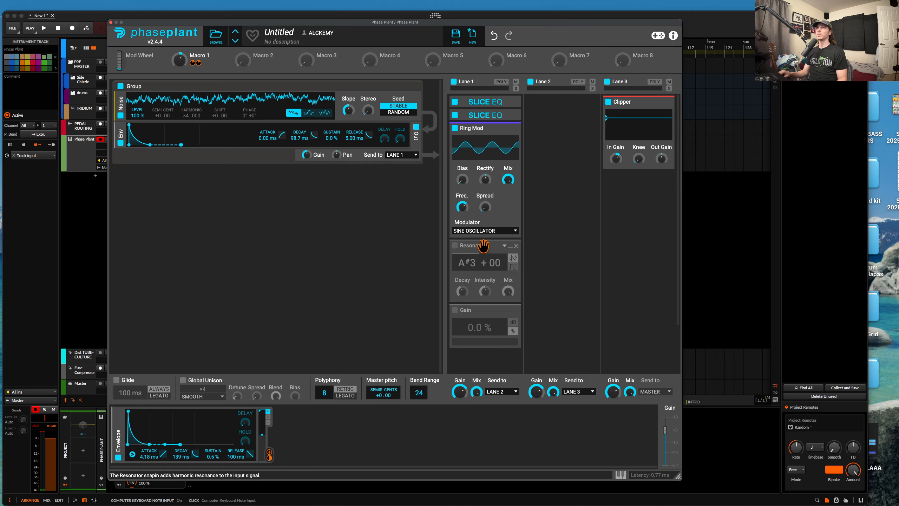
{"action": "left_click", "coordinate": [516, 246]}
{"action": "left_click", "coordinate": [516, 246]}
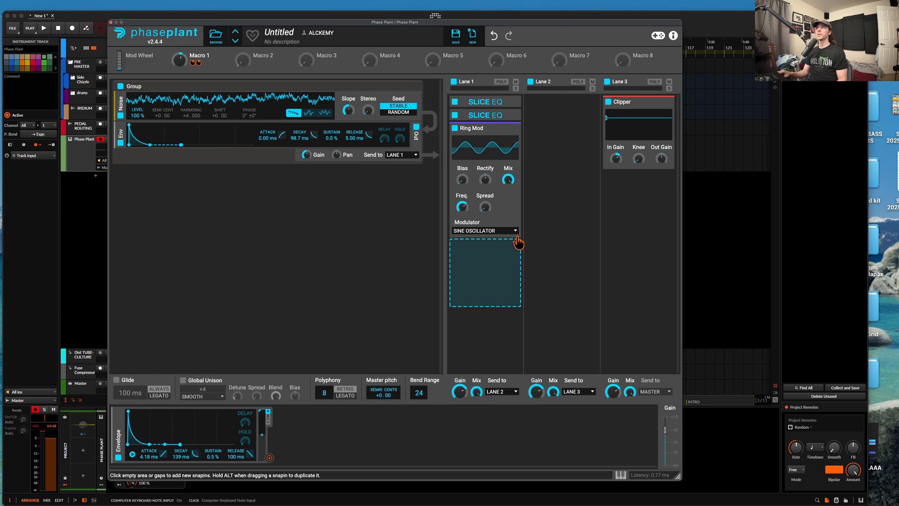
Bypass the Ring Mod and both Slice EQs in Lane 1.
{"action": "left_click", "coordinate": [454, 128]}
{"action": "left_click", "coordinate": [455, 115]}
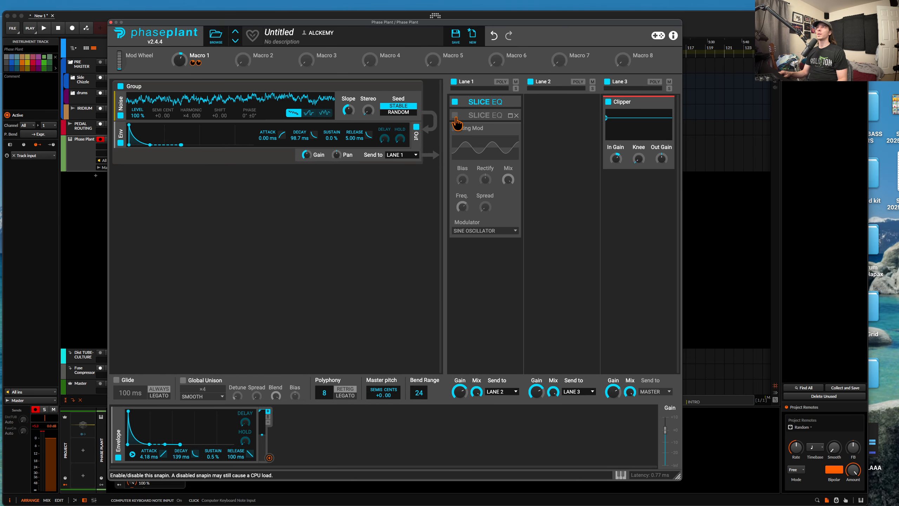
{"action": "left_click", "coordinate": [455, 101]}
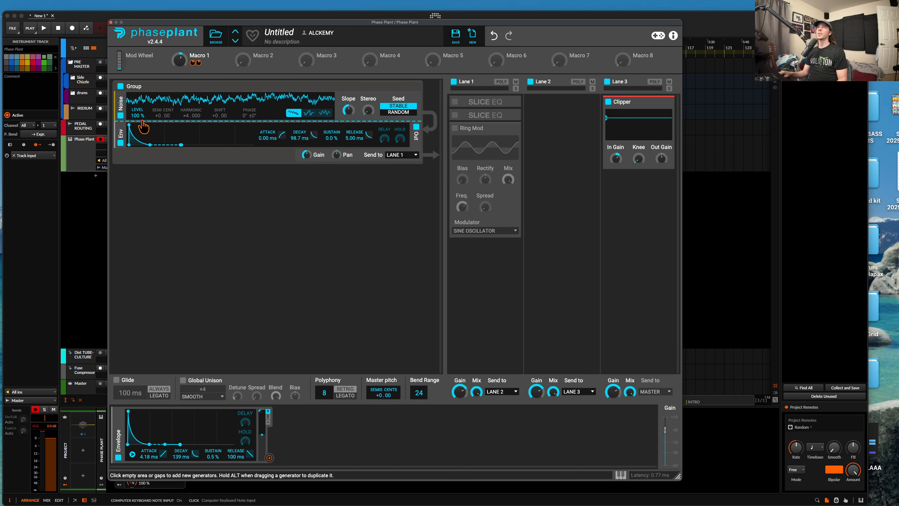
Try an Analog oscillator between the Noise generator and its output envelope, and remove it again.
{"action": "left_click", "coordinate": [143, 121]}
{"action": "left_click", "coordinate": [158, 152]}
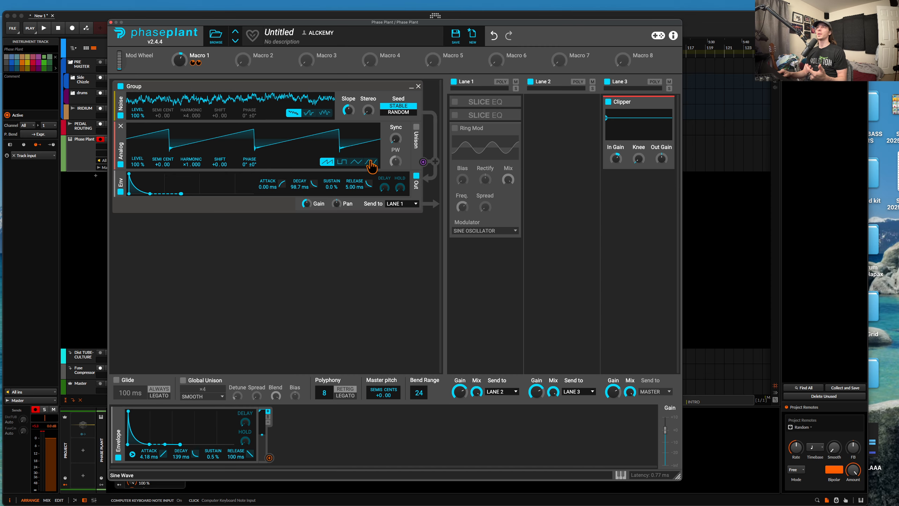
{"action": "left_click", "coordinate": [121, 126]}
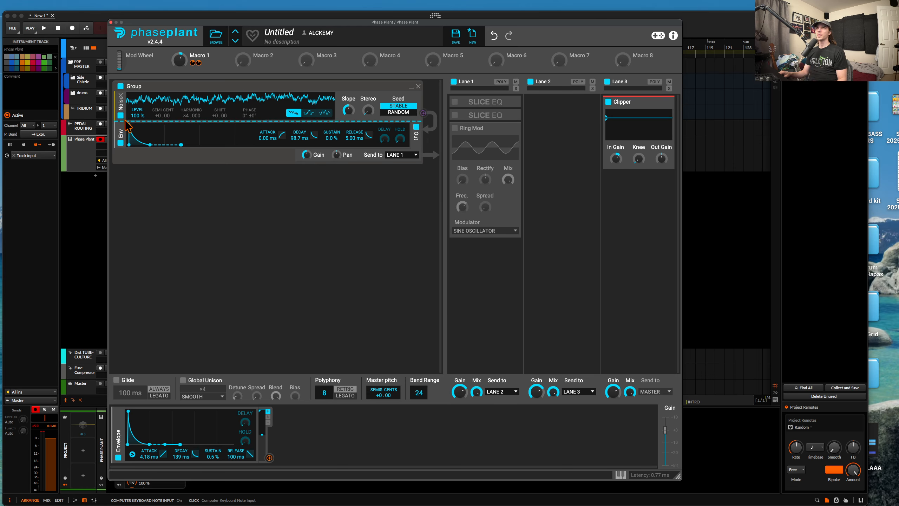
Insert a Wavetable generator between the Noise generator and its output envelope, and bypass the Noise generator.
{"action": "left_click", "coordinate": [126, 121]}
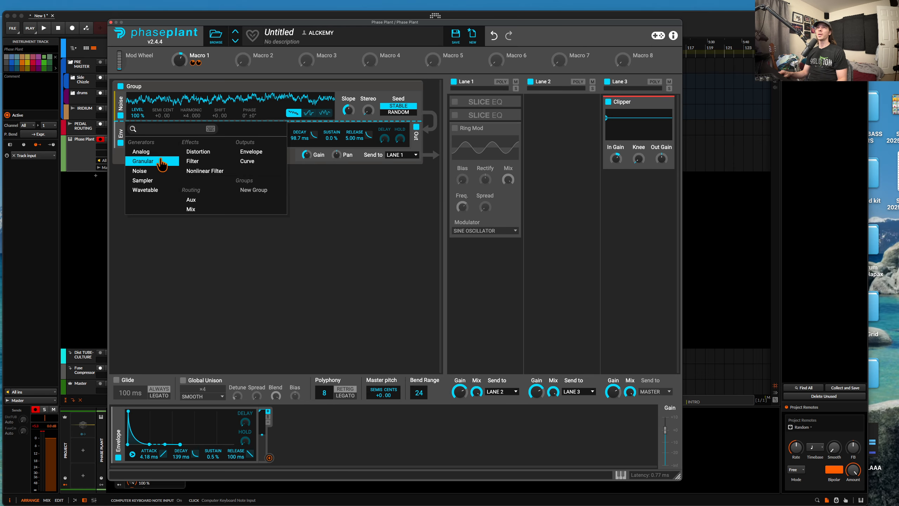
{"action": "left_click", "coordinate": [147, 191]}
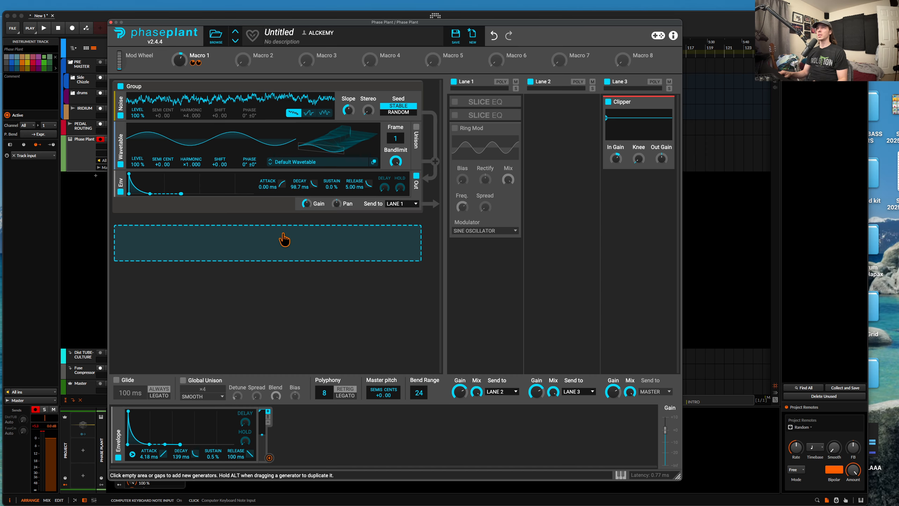
{"action": "left_click", "coordinate": [268, 221]}
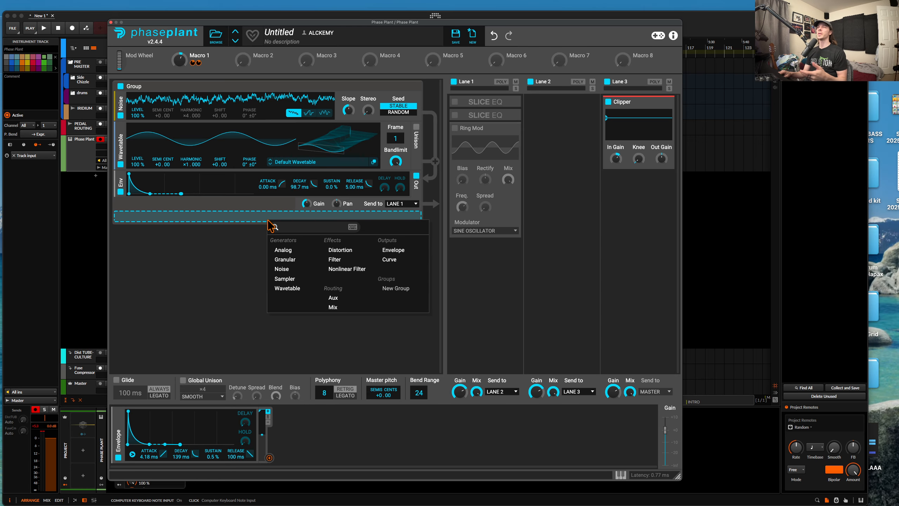
{"action": "left_click", "coordinate": [309, 158]}
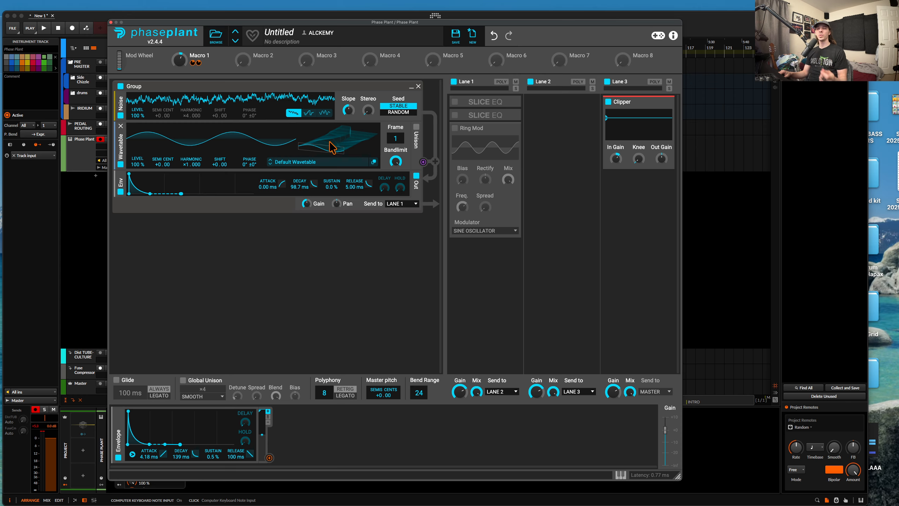
{"action": "left_click", "coordinate": [120, 116]}
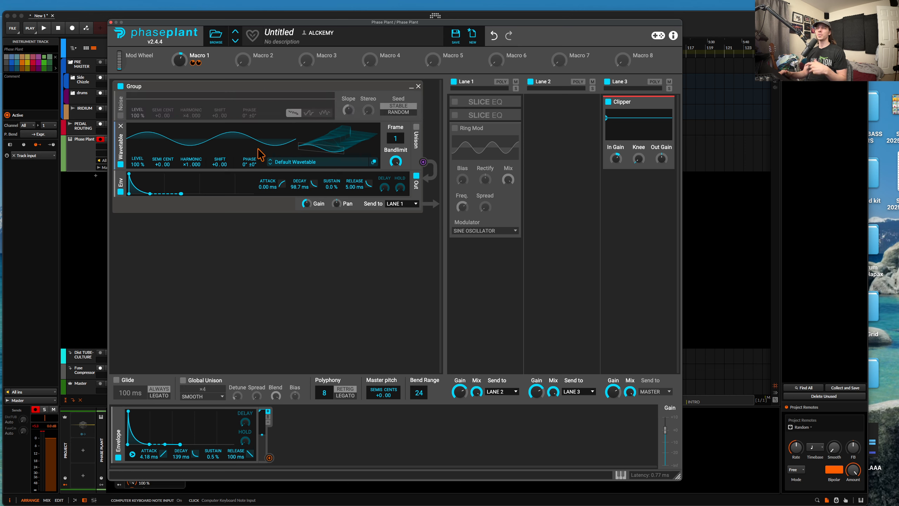
Add a second Wavetable below the output envelope and assign its output to modulate the first Wavetable's level.
{"action": "left_click", "coordinate": [215, 218]}
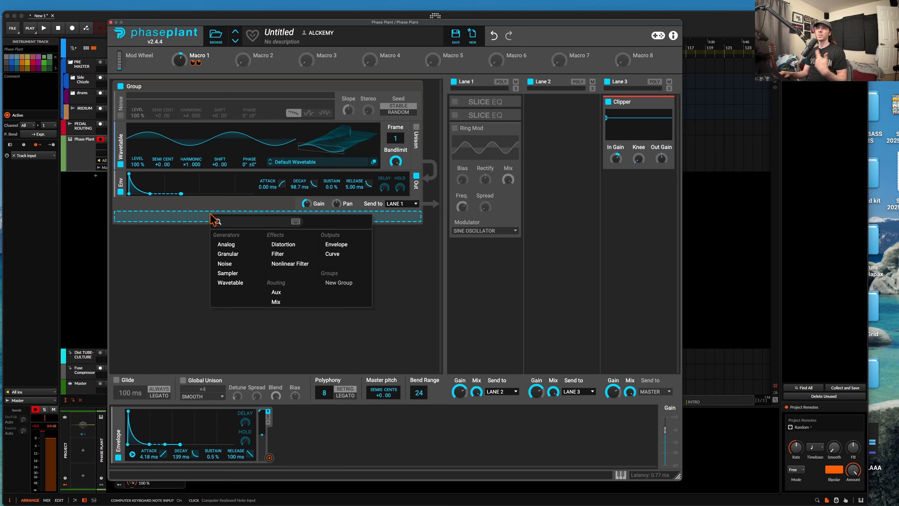
{"action": "left_click", "coordinate": [234, 283]}
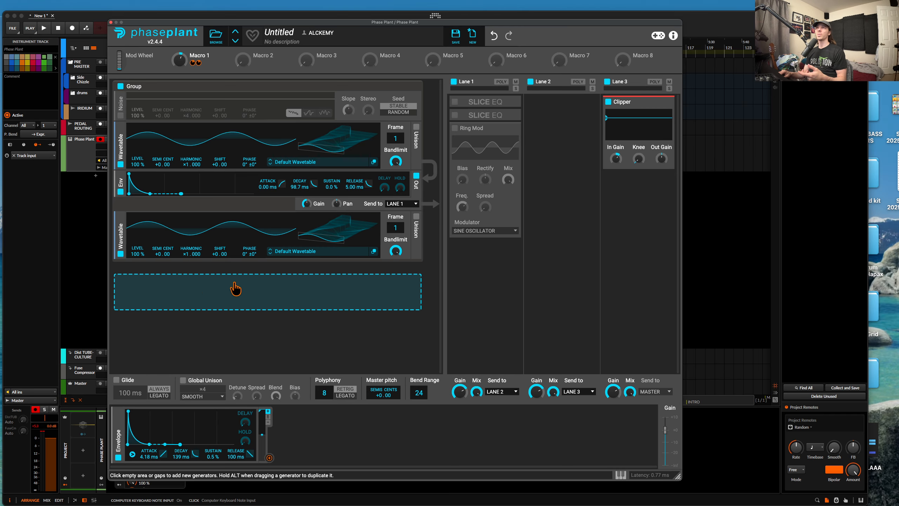
{"action": "left_click", "coordinate": [423, 253]}
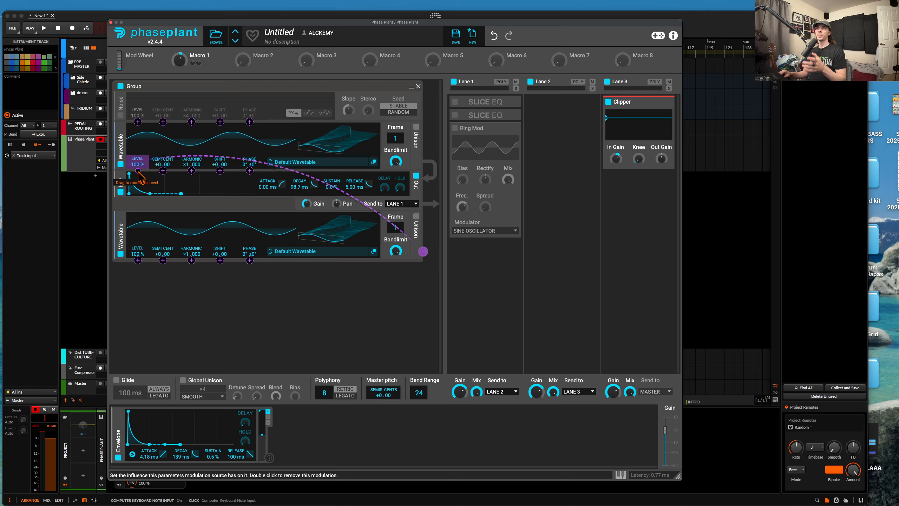
{"action": "left_click_drag", "start_coordinate": [137, 170], "coordinate": [137, 135]}
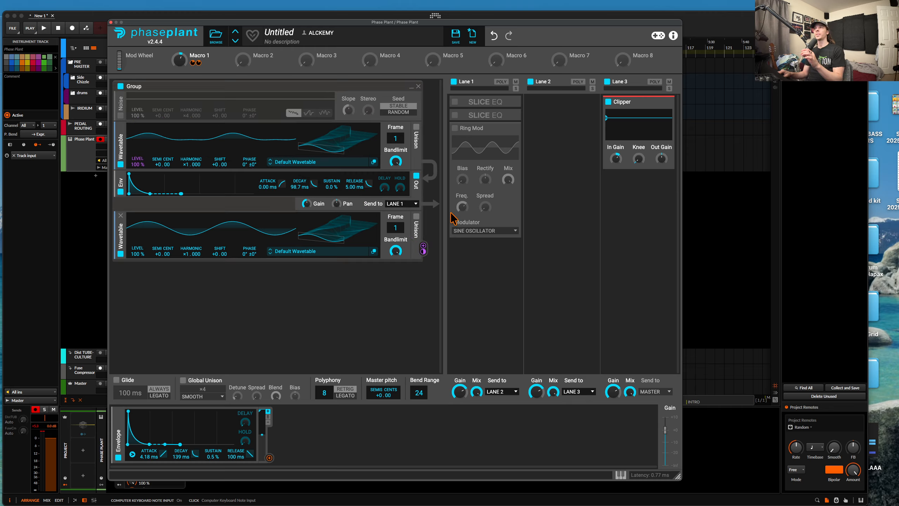
Try a separate Wavetable group sent to Sideband as a source for the Ring Mod, and remove the group again.
{"action": "left_click", "coordinate": [480, 232]}
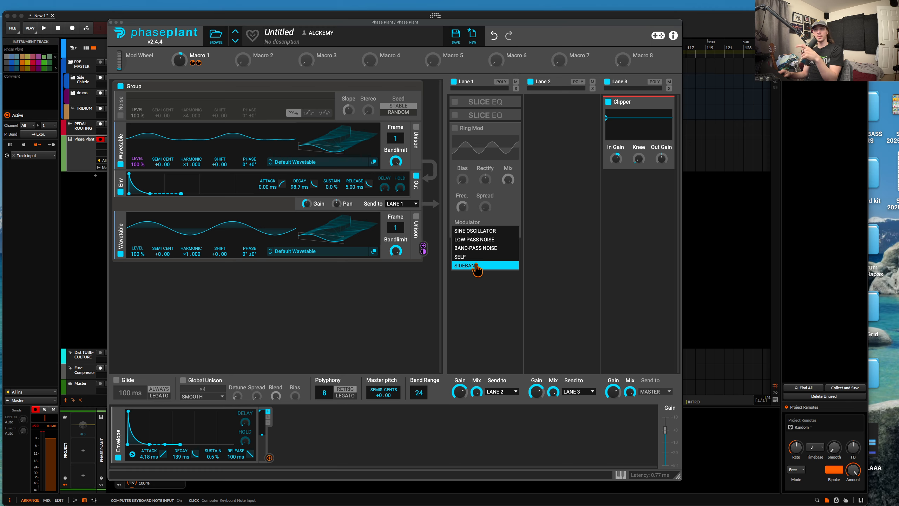
{"action": "left_click", "coordinate": [281, 319]}
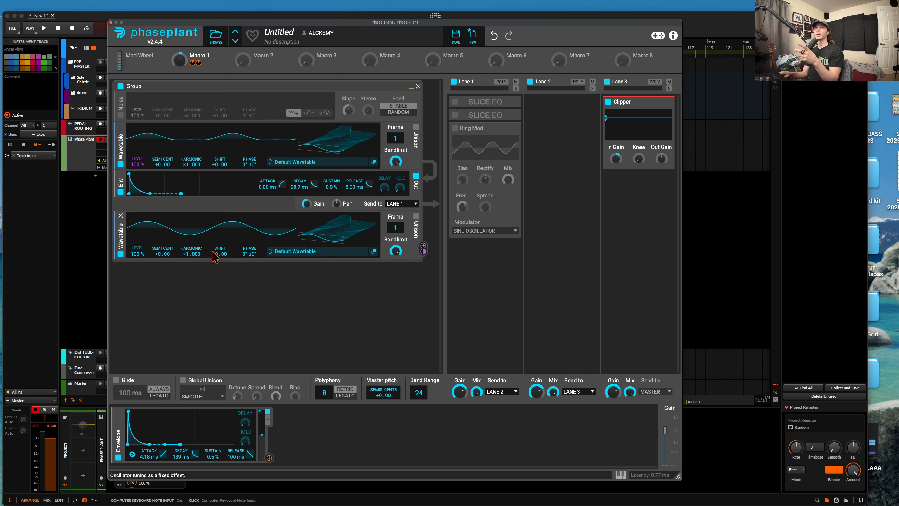
{"action": "left_click", "coordinate": [173, 295]}
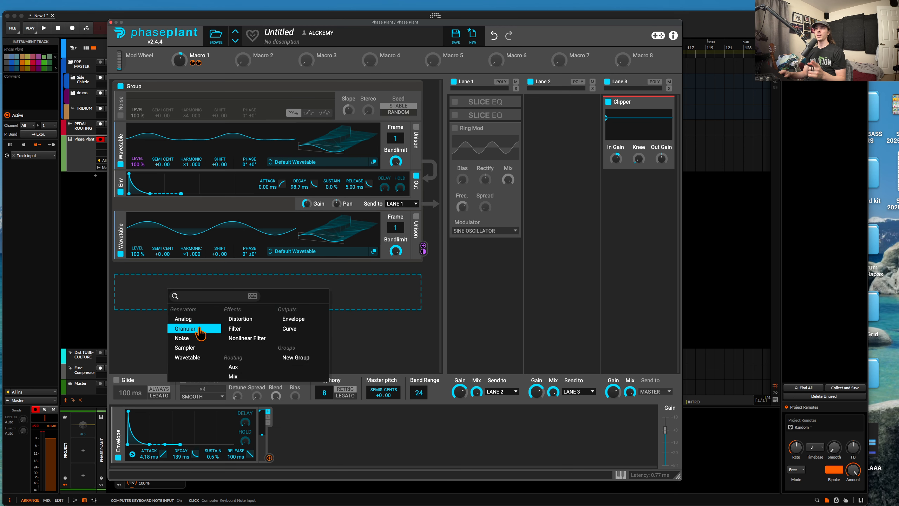
{"action": "left_click", "coordinate": [191, 357]}
{"action": "scroll", "coordinate": [396, 345], "scroll_direction": "down", "scroll_amount": 1}
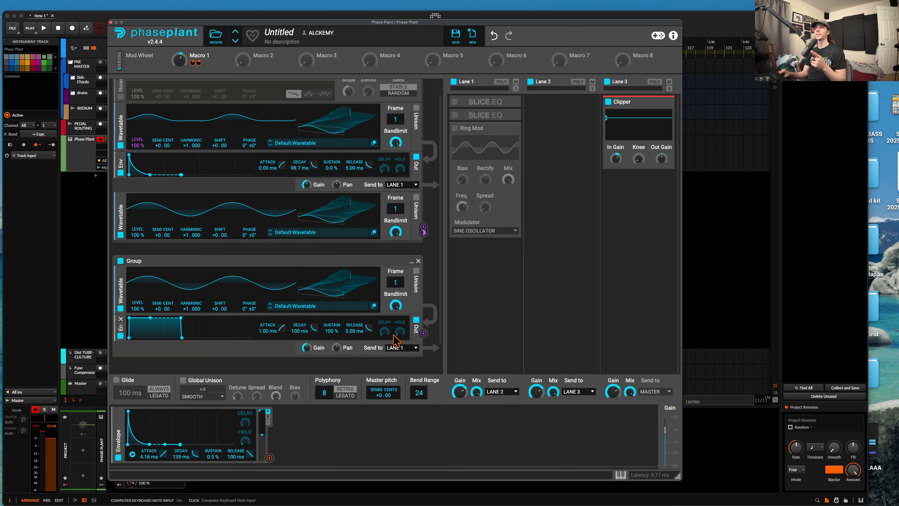
{"action": "left_click", "coordinate": [396, 348]}
{"action": "left_click", "coordinate": [402, 385]}
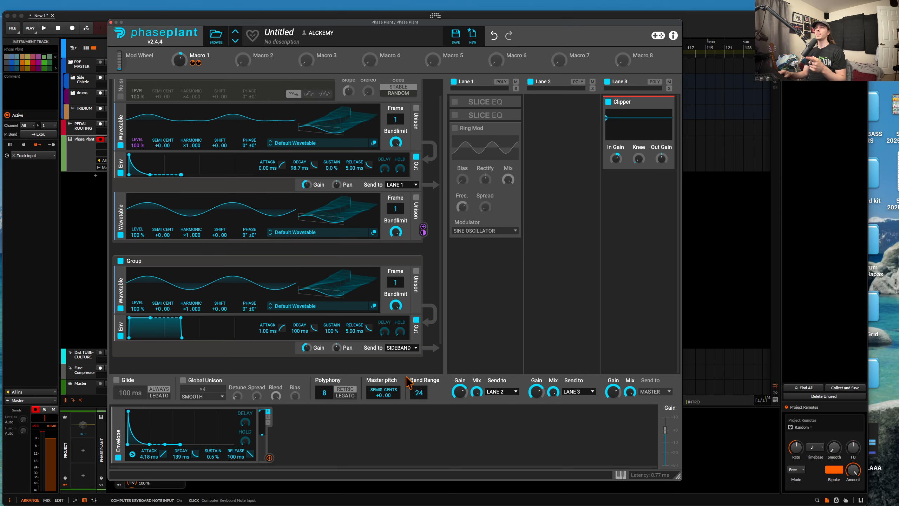
{"action": "left_click", "coordinate": [473, 231]}
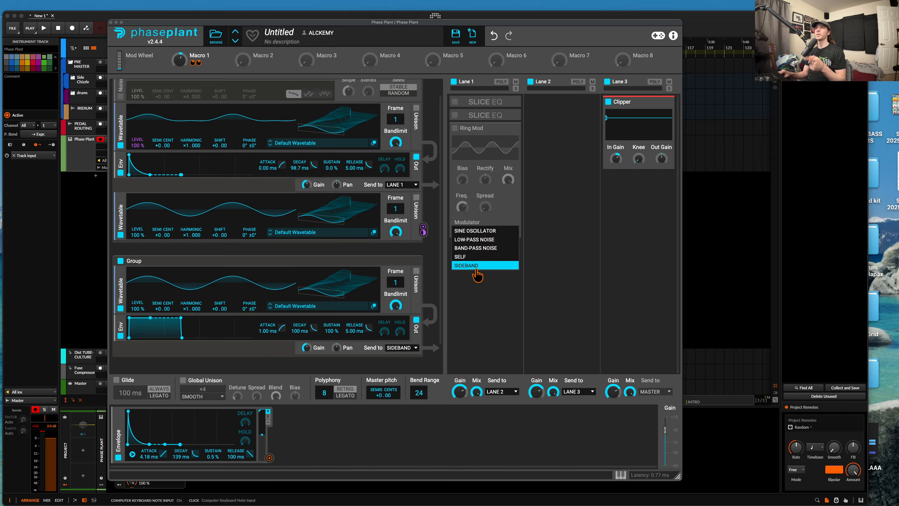
{"action": "left_click", "coordinate": [461, 256]}
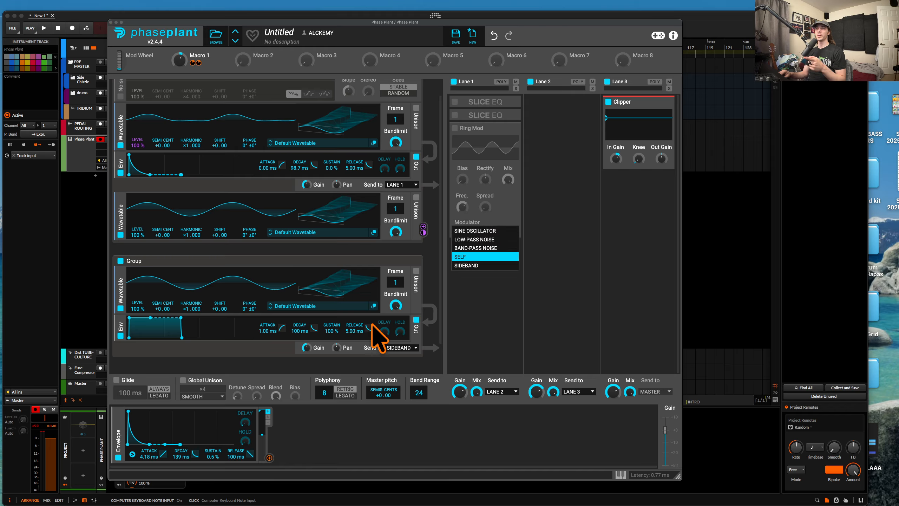
{"action": "left_click", "coordinate": [418, 261]}
{"action": "left_click", "coordinate": [418, 260]}
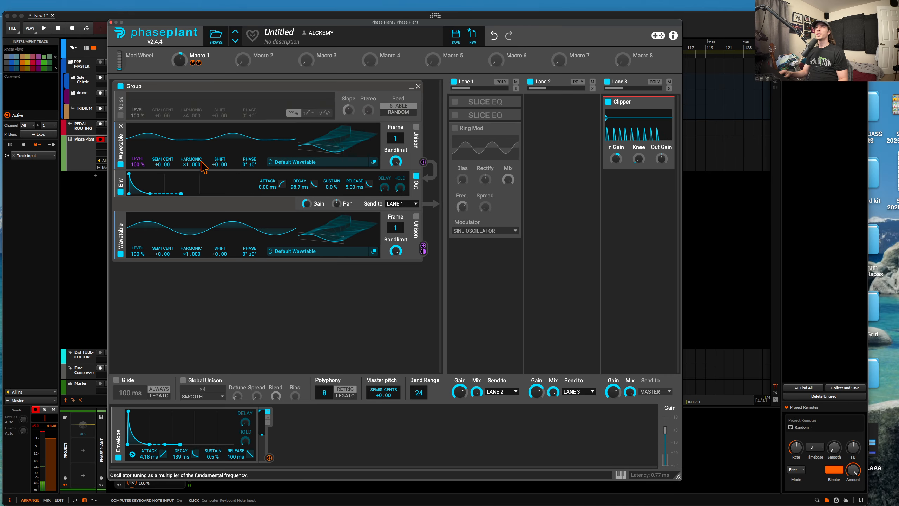
Raise the Clipper's input gain and set the modulating Wavetable's harmonic to 17.323.
{"action": "left_click_drag", "start_coordinate": [616, 159], "coordinate": [616, 140]}
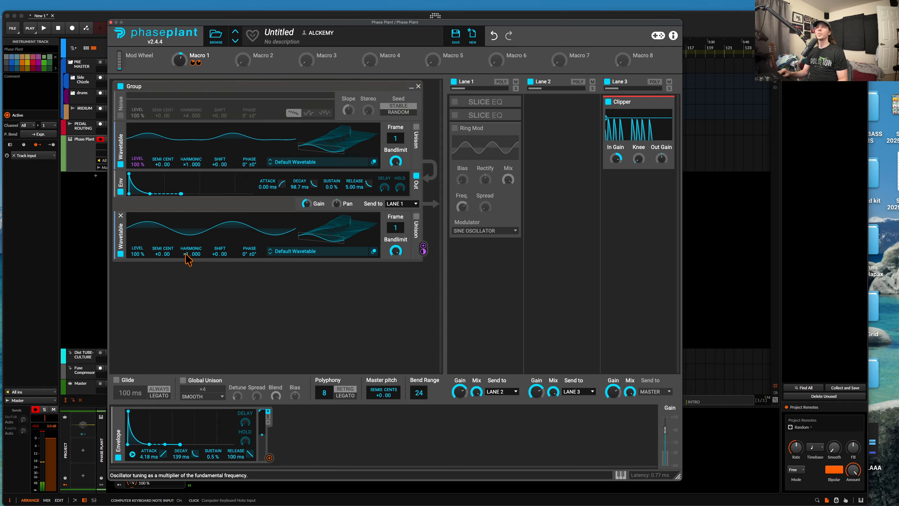
{"action": "left_click_drag", "start_coordinate": [191, 254], "coordinate": [192, 236]}
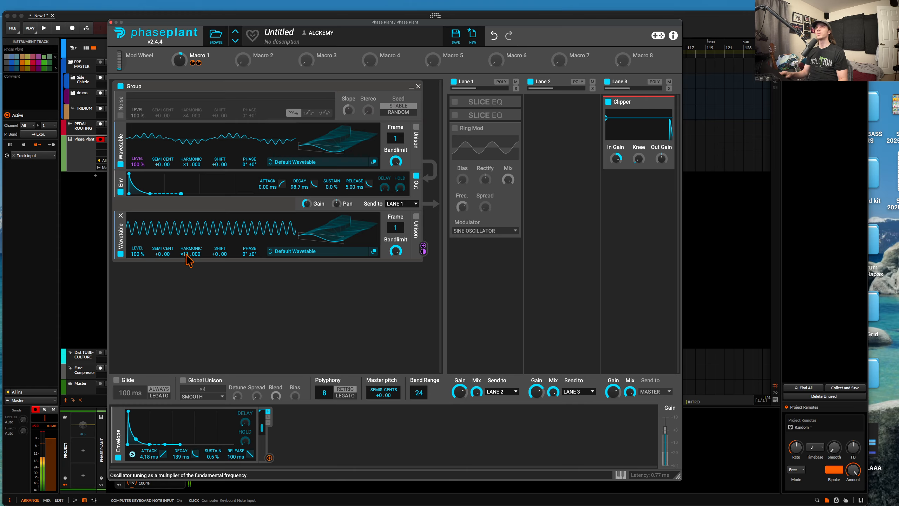
{"action": "left_click_drag", "start_coordinate": [188, 260], "coordinate": [191, 238]}
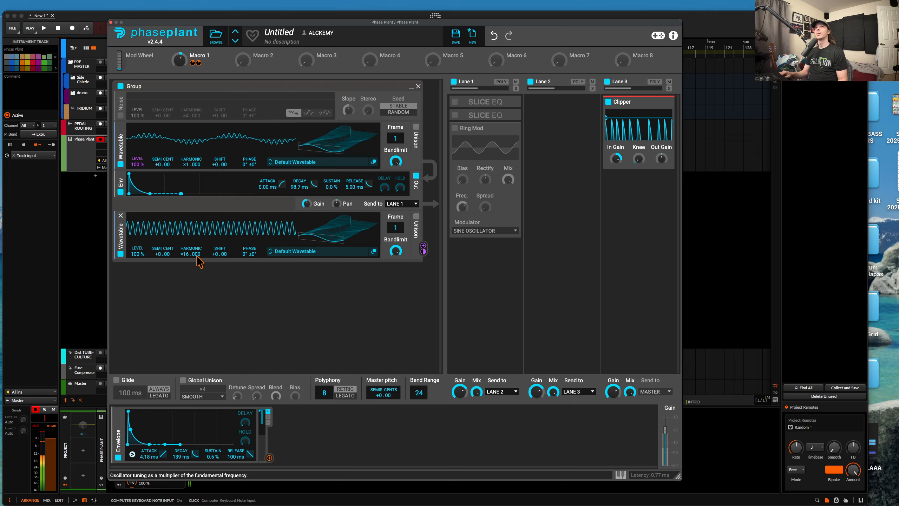
{"action": "scroll", "coordinate": [196, 255], "scroll_direction": "up", "scroll_amount": 5}
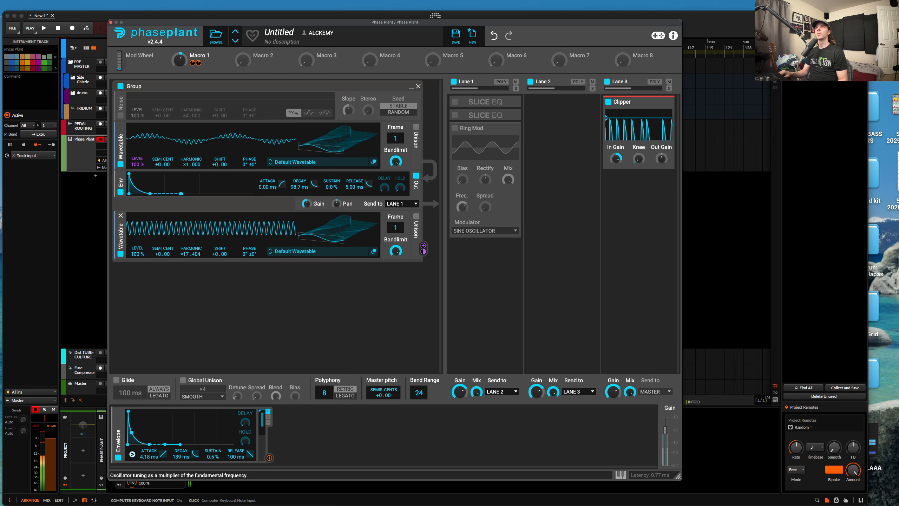
{"action": "scroll", "coordinate": [191, 254], "scroll_direction": "down", "scroll_amount": 1}
Set the output envelope to 262 ms decay and 1.2% sustain, and the modulating Wavetable to harmonic 14.323 and frame 72.
{"action": "left_click_drag", "start_coordinate": [150, 193], "coordinate": [169, 193]}
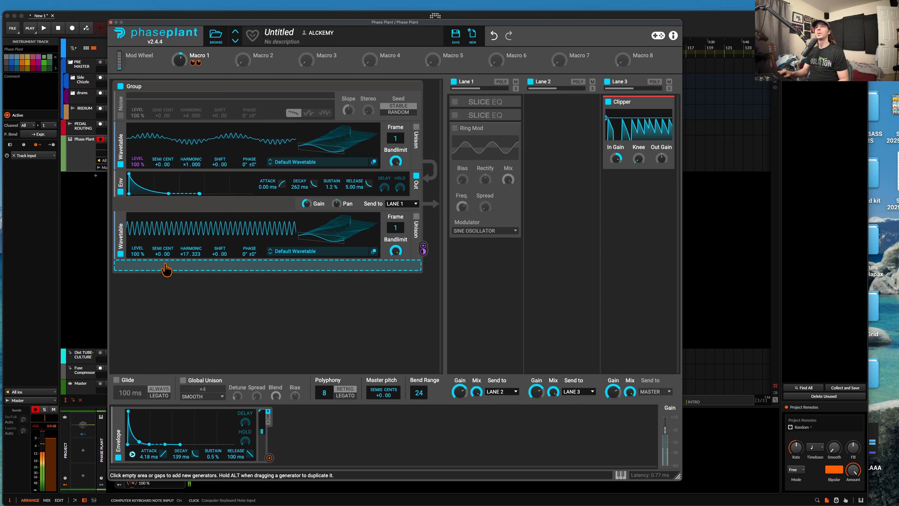
{"action": "mouse_move", "coordinate": [191, 253]}
{"action": "left_mouse_down"}
{"action": "mouse_move", "coordinate": [190, 232]}
{"action": "mouse_move", "coordinate": [191, 275]}
{"action": "mouse_move", "coordinate": [190, 259]}
{"action": "left_mouse_up"}
{"action": "mouse_move", "coordinate": [335, 245]}
{"action": "left_mouse_down"}
{"action": "mouse_move", "coordinate": [335, 224]}
{"action": "mouse_move", "coordinate": [335, 233]}
{"action": "left_mouse_up"}
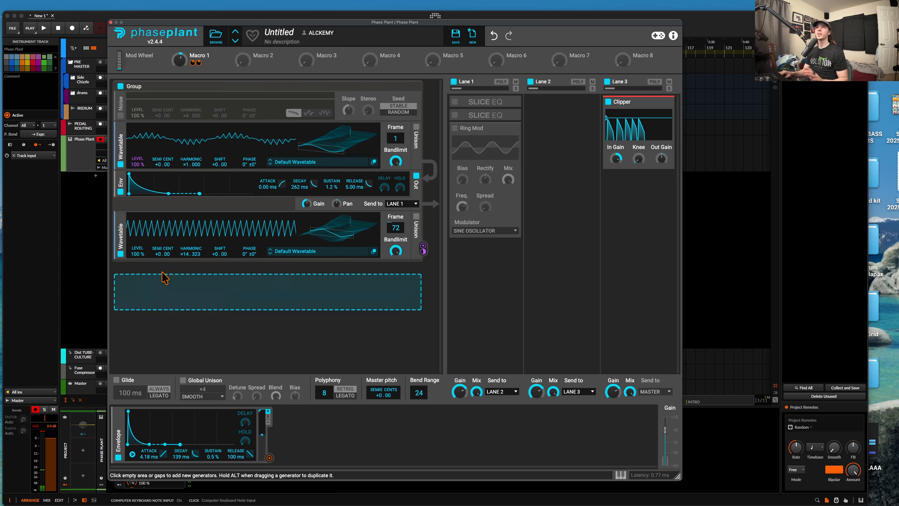
Duplicate the modulating Wavetable and assign the copy's output to the top Wavetable's phase.
{"action": "left_click", "coordinate": [120, 237], "text": "alt"}
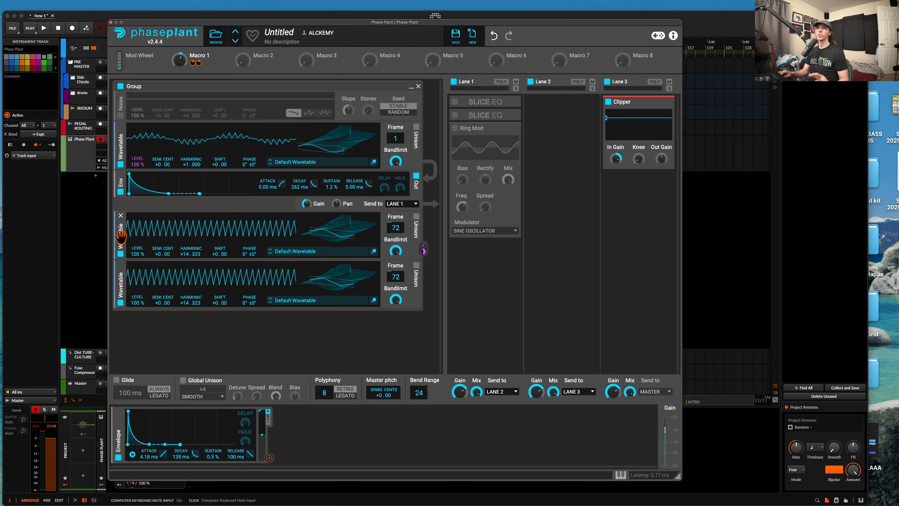
{"action": "left_click", "coordinate": [423, 301]}
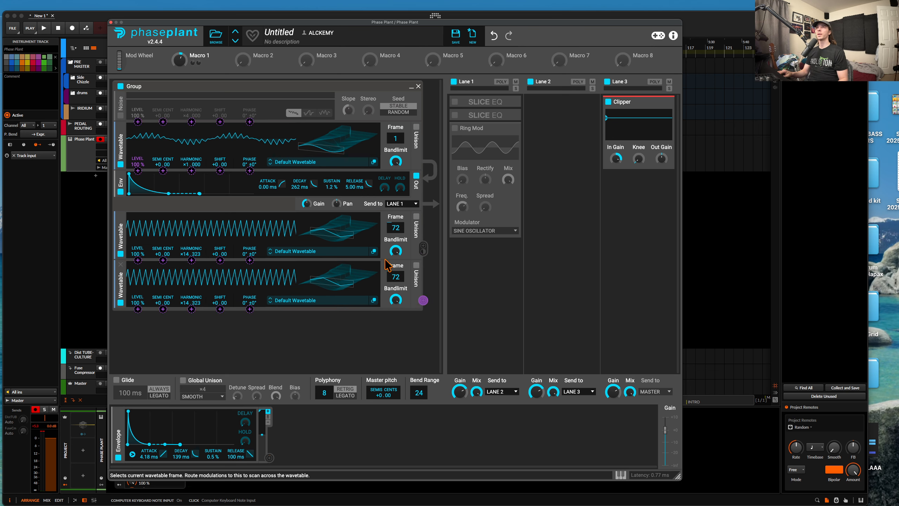
{"action": "left_click_drag", "start_coordinate": [250, 170], "coordinate": [250, 159]}
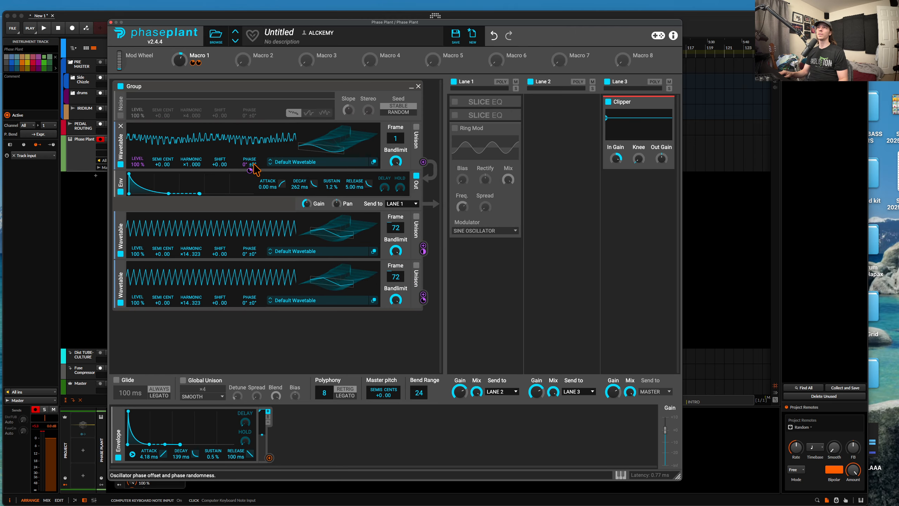
{"action": "mouse_move", "coordinate": [250, 170]}
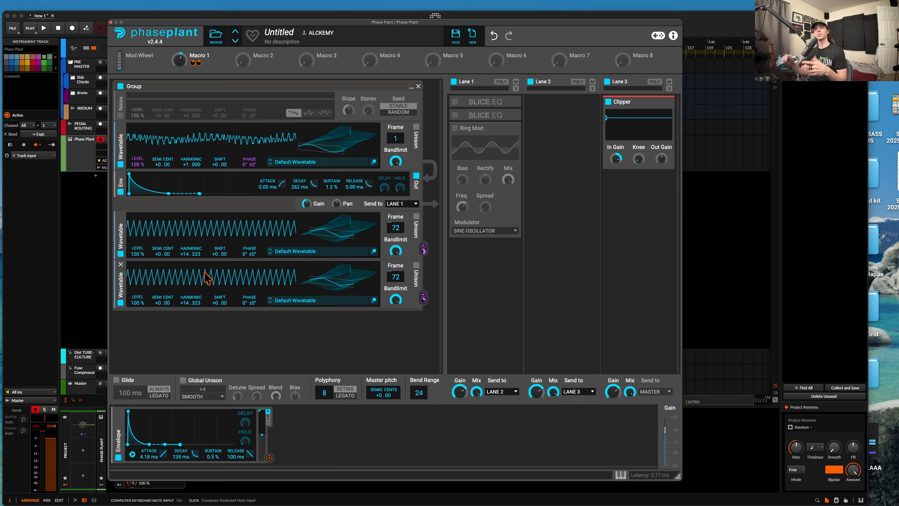
Set the duplicated Wavetable's harmonic to 2.815, and the level-modulating Wavetable to harmonic 25.323 and frame 99.
{"action": "double_click", "coordinate": [185, 304]}
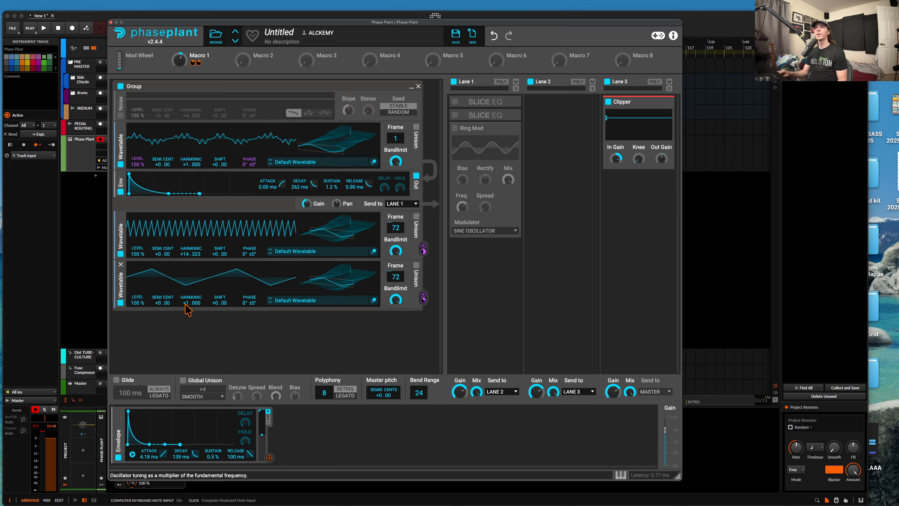
{"action": "mouse_move", "coordinate": [185, 303]}
{"action": "left_mouse_down"}
{"action": "mouse_move", "coordinate": [199, 280]}
{"action": "mouse_move", "coordinate": [192, 299]}
{"action": "mouse_move", "coordinate": [194, 289]}
{"action": "left_mouse_up"}
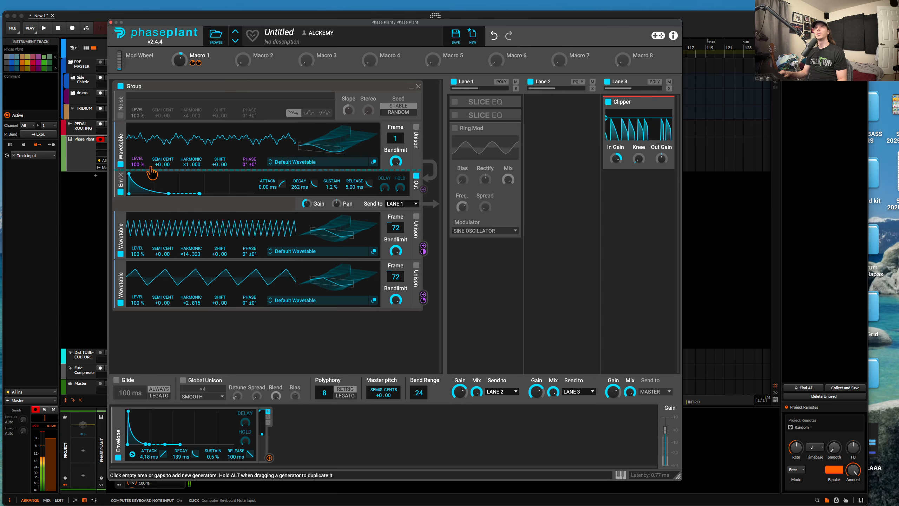
{"action": "left_click_drag", "start_coordinate": [191, 254], "coordinate": [191, 238]}
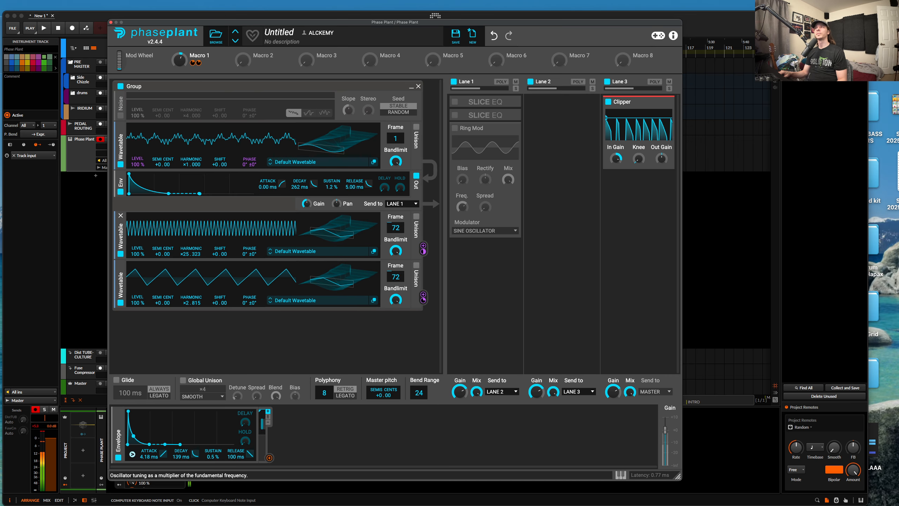
{"action": "left_click_drag", "start_coordinate": [329, 237], "coordinate": [330, 236]}
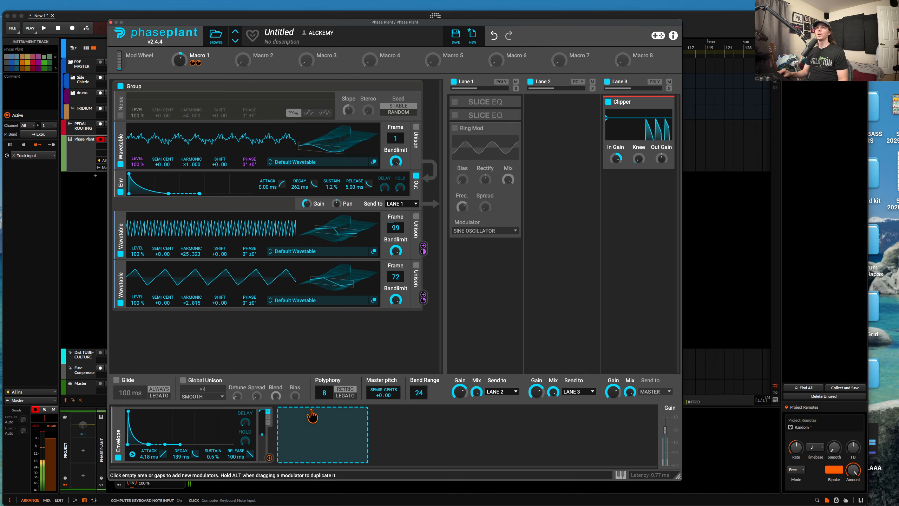
Duplicate the Envelope modulator and assign the original to the amount of the top Wavetable's phase modulation.
{"action": "key", "text": "super+d"}
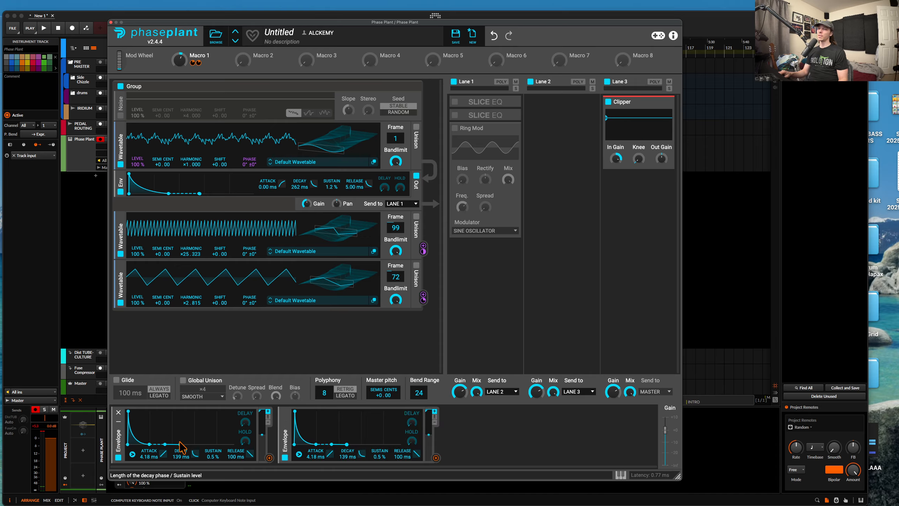
{"action": "left_click", "coordinate": [270, 458]}
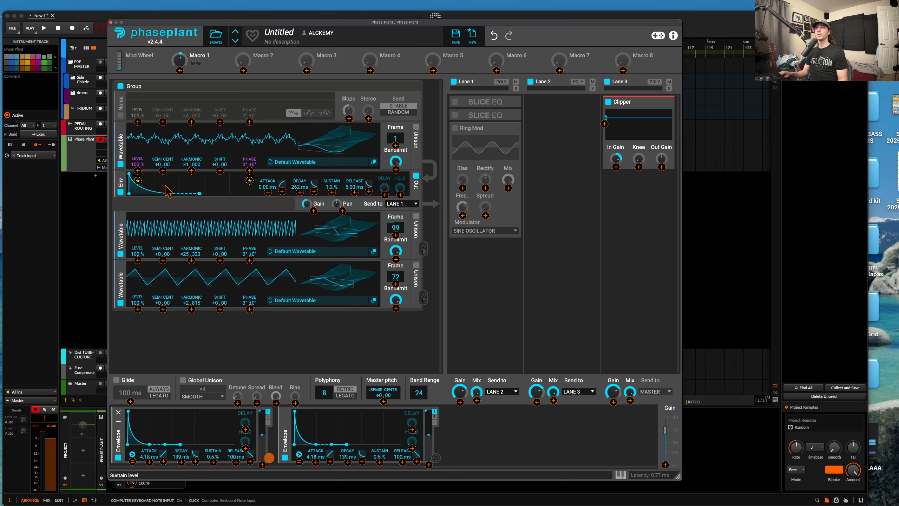
{"action": "left_click", "coordinate": [250, 180]}
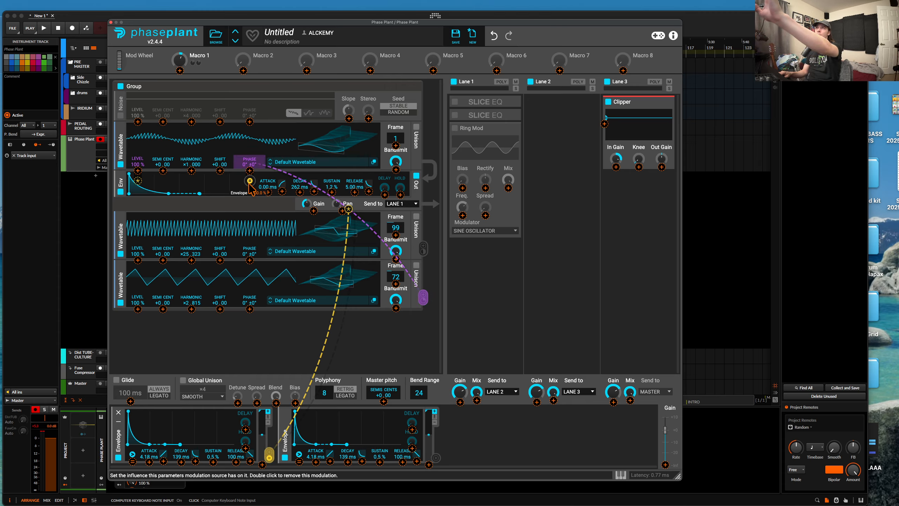
{"action": "double_click", "coordinate": [249, 181]}
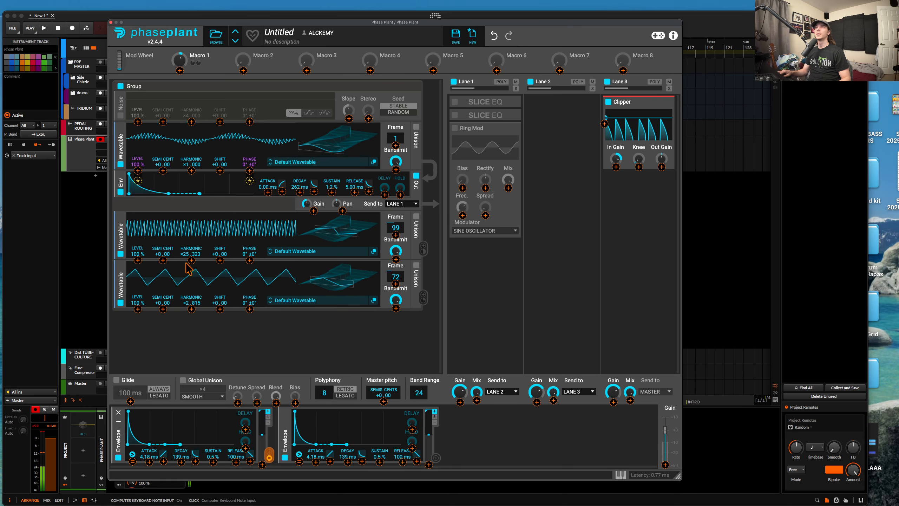
Set the level-modulating Wavetable's harmonic to 8.584, and add a 100 Hz LFO assigned to the top Wavetable's level.
{"action": "mouse_move", "coordinate": [185, 253]}
{"action": "left_mouse_down"}
{"action": "mouse_move", "coordinate": [185, 279]}
{"action": "mouse_move", "coordinate": [185, 256]}
{"action": "mouse_move", "coordinate": [185, 265]}
{"action": "left_mouse_up"}
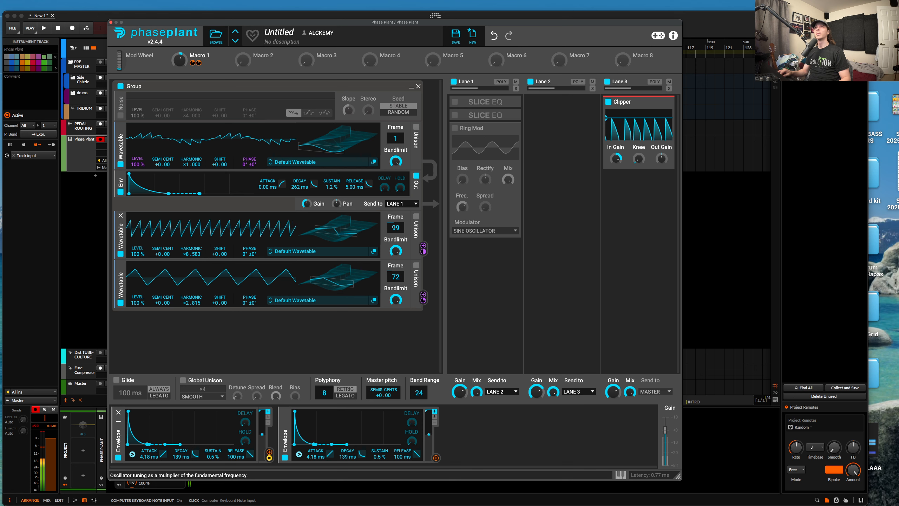
{"action": "left_click", "coordinate": [493, 430]}
{"action": "left_click", "coordinate": [497, 396]}
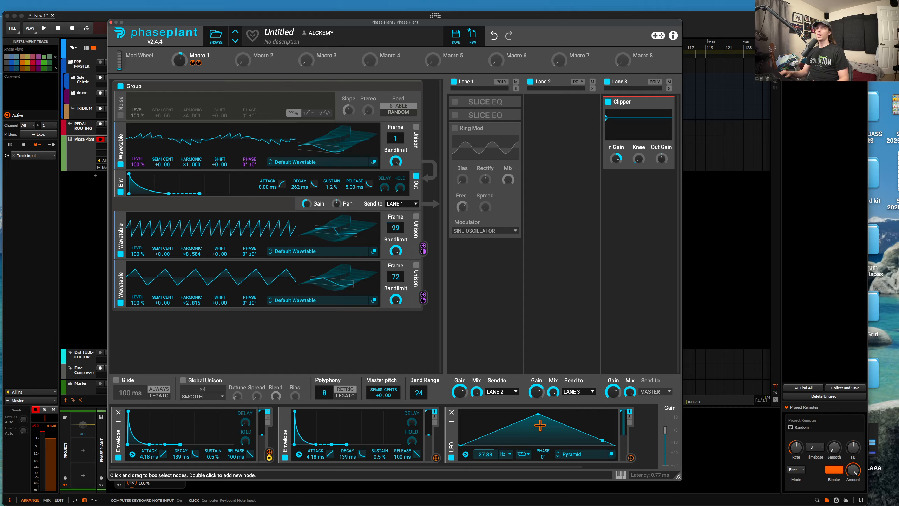
{"action": "left_click_drag", "start_coordinate": [631, 458], "coordinate": [139, 170]}
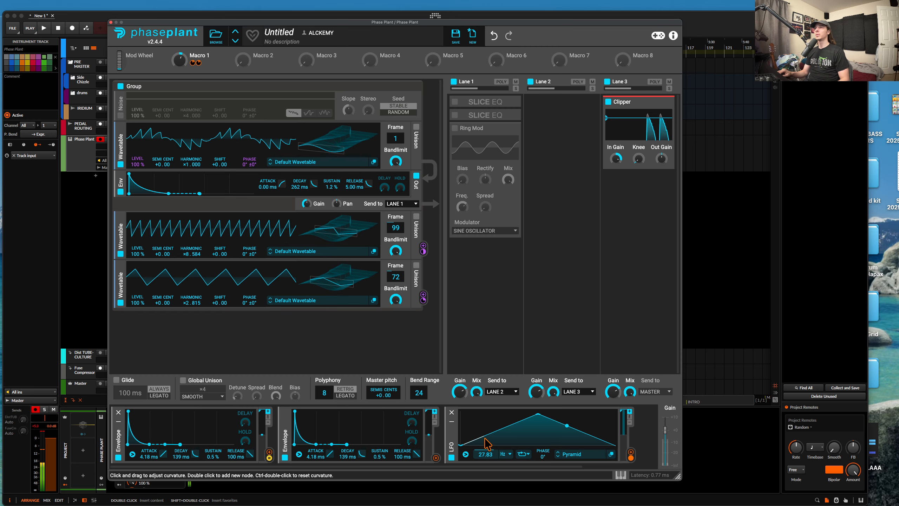
{"action": "left_click_drag", "start_coordinate": [489, 455], "coordinate": [490, 411]}
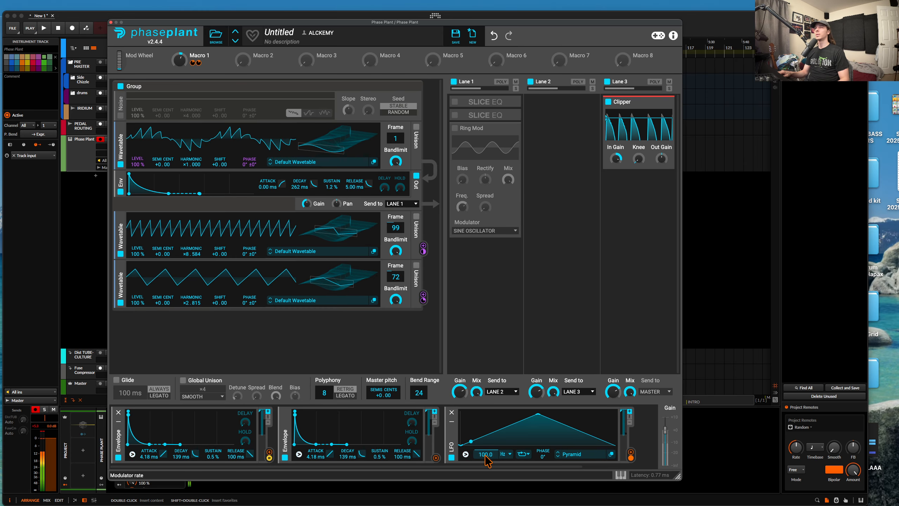
Switch off both modulating Wavetables and try frame 133 on the top Wavetable before returning it to frame 1.
{"action": "left_click", "coordinate": [120, 254]}
{"action": "left_click", "coordinate": [120, 302]}
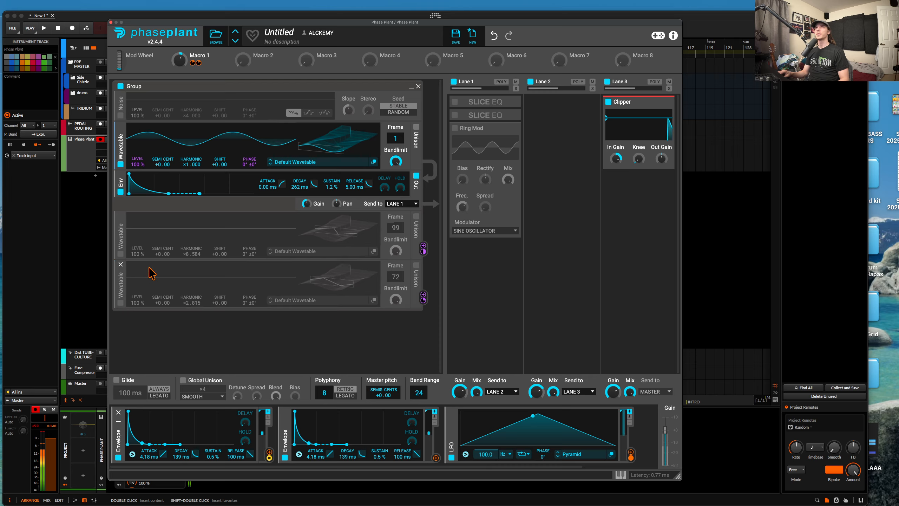
{"action": "left_click_drag", "start_coordinate": [334, 152], "coordinate": [334, 130]}
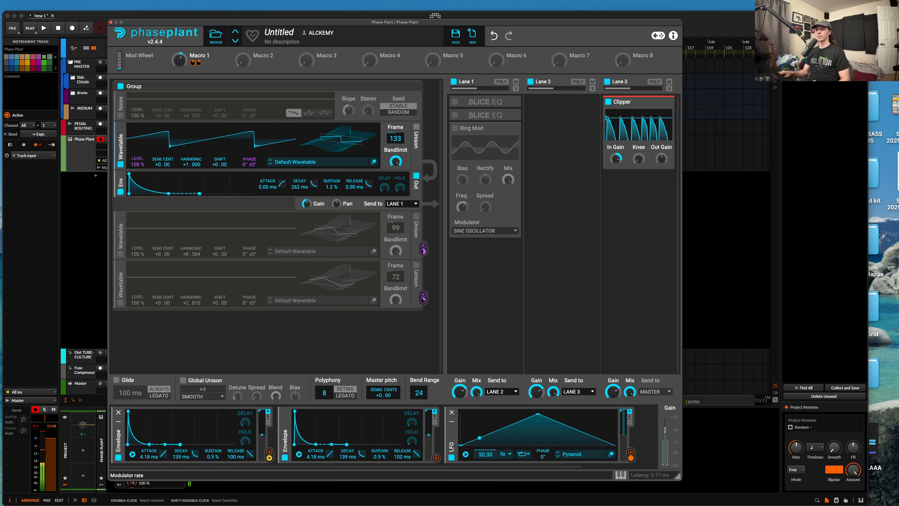
{"action": "left_click_drag", "start_coordinate": [338, 140], "coordinate": [338, 161]}
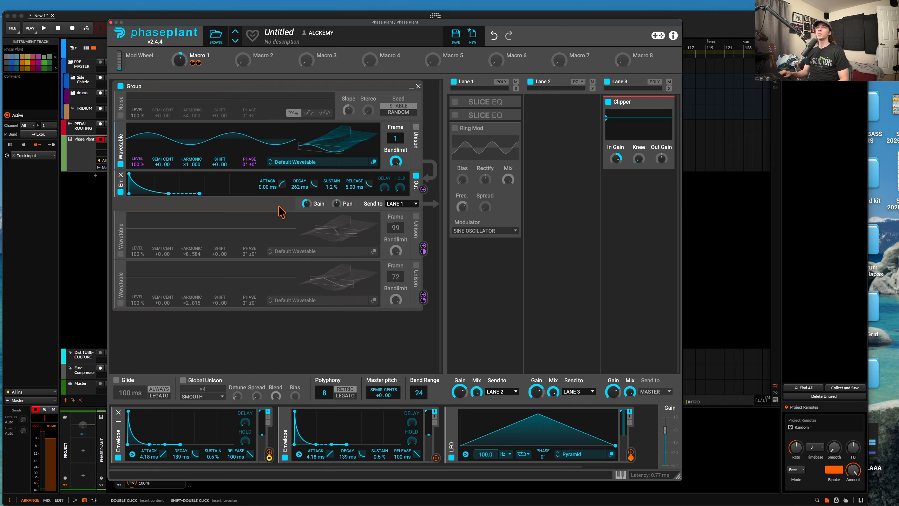
Set the output envelope to 259 ms decay and 100% sustain, and toggle the LFO off and on to compare the sound.
{"action": "left_click_drag", "start_coordinate": [172, 192], "coordinate": [168, 173]}
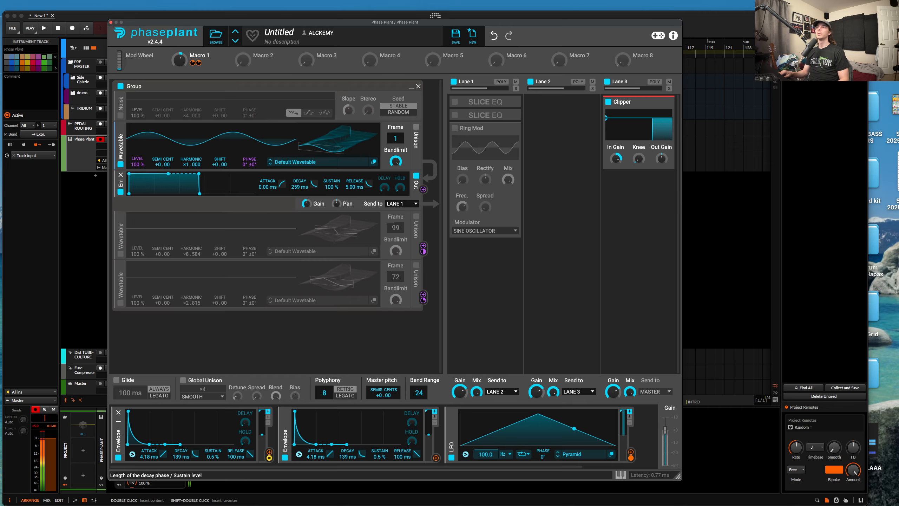
{"action": "left_click", "coordinate": [452, 457]}
{"action": "left_click", "coordinate": [452, 458]}
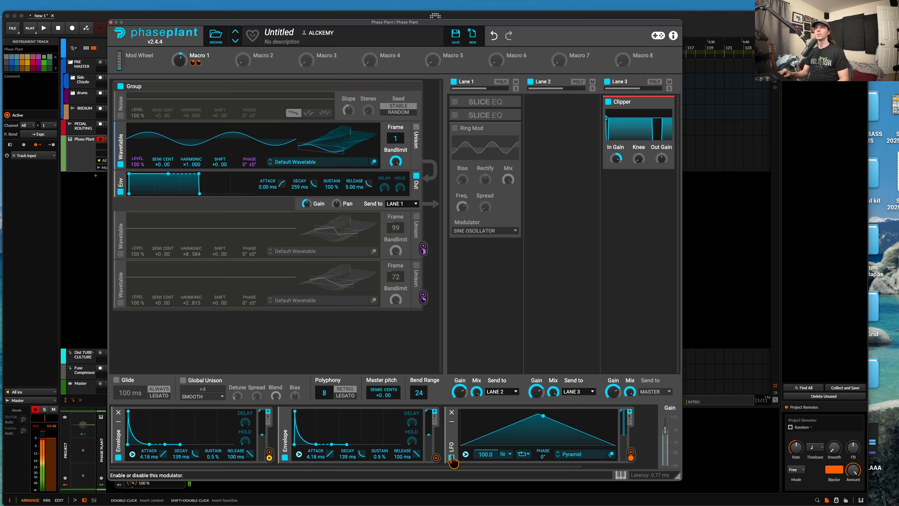
{"action": "left_click", "coordinate": [451, 458]}
{"action": "left_click", "coordinate": [451, 457]}
{"action": "left_click", "coordinate": [451, 458]}
{"action": "left_click", "coordinate": [452, 458]}
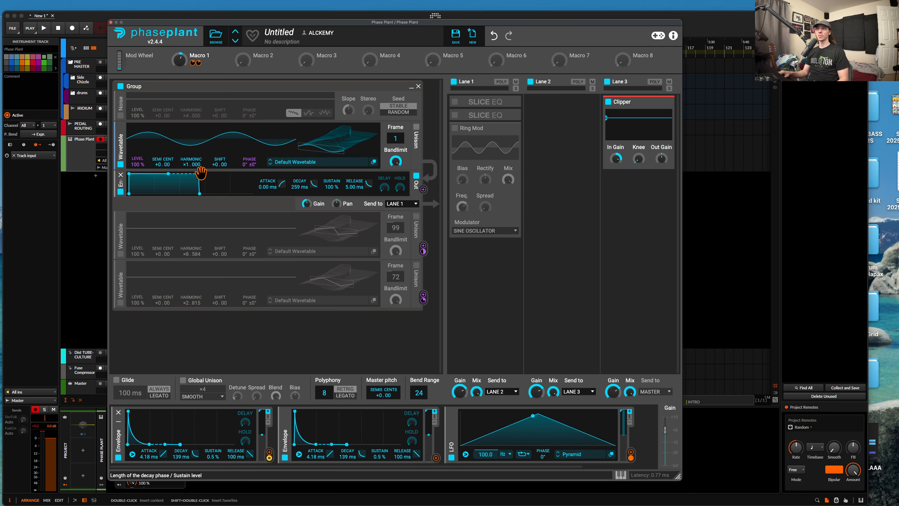
Disable the LFO and re-enable both modulating Wavetables.
{"action": "left_click", "coordinate": [452, 457]}
{"action": "left_click", "coordinate": [121, 253]}
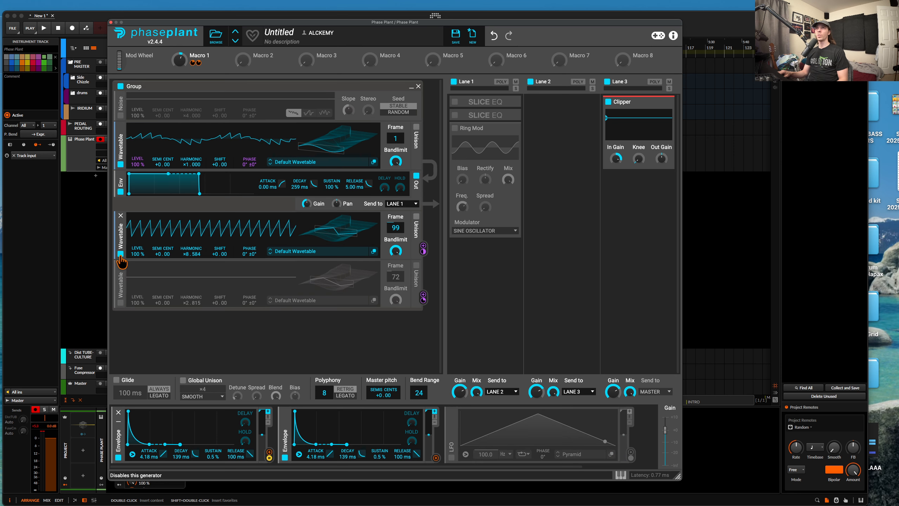
{"action": "left_click", "coordinate": [121, 303]}
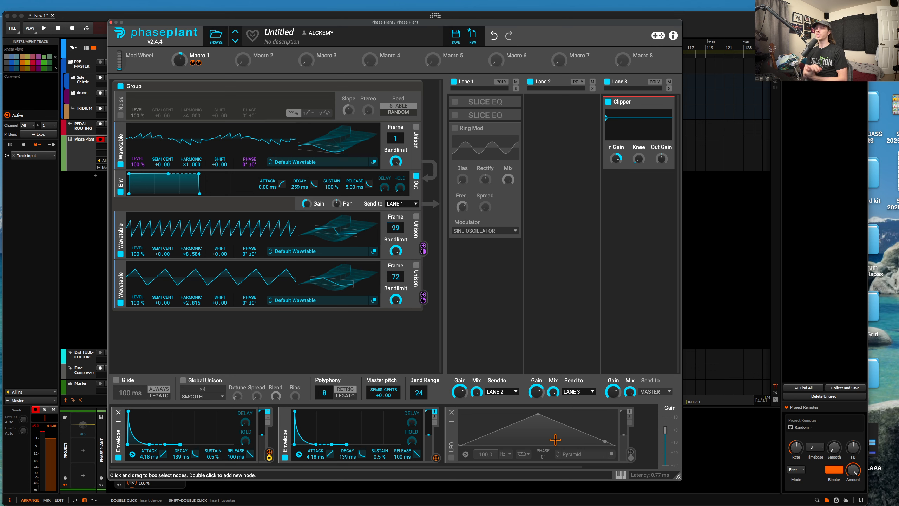
Insert a Remap modulator with the Quantized 8 curve ahead of the LFO and assign it to the top Wavetable's level.
{"action": "left_click", "coordinate": [445, 441]}
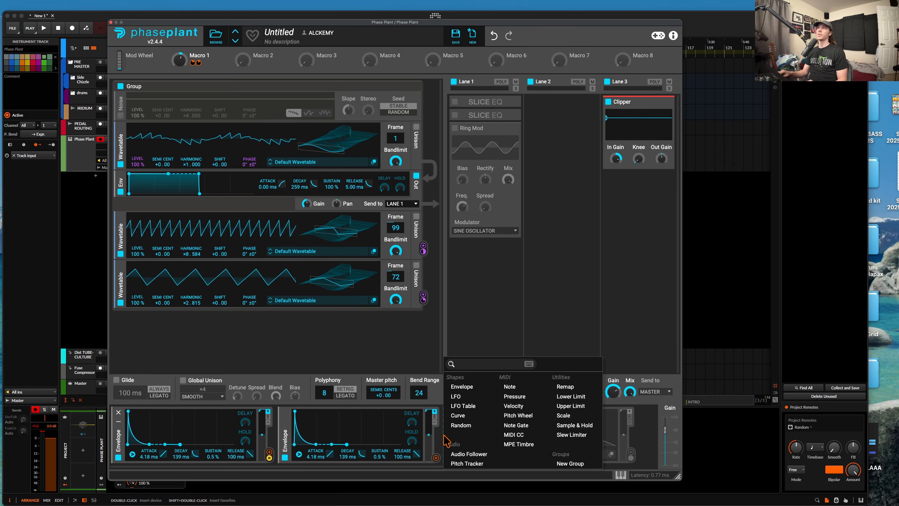
{"action": "left_click", "coordinate": [565, 386]}
{"action": "left_click", "coordinate": [494, 456]}
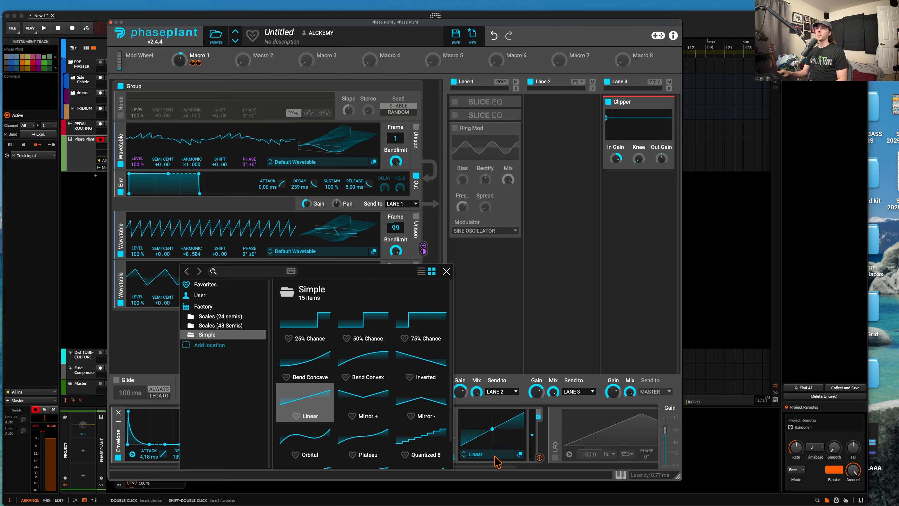
{"action": "double_click", "coordinate": [412, 430]}
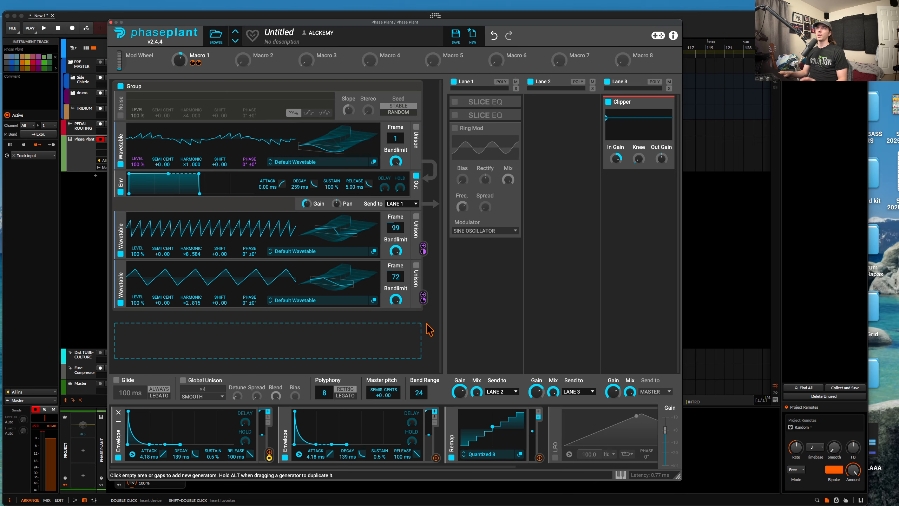
{"action": "left_click_drag", "start_coordinate": [539, 458], "coordinate": [236, 232]}
{"action": "mouse_move", "coordinate": [146, 182]}
{"action": "left_mouse_down"}
{"action": "mouse_move", "coordinate": [138, 171]}
{"action": "mouse_move", "coordinate": [152, 182]}
{"action": "left_mouse_up"}
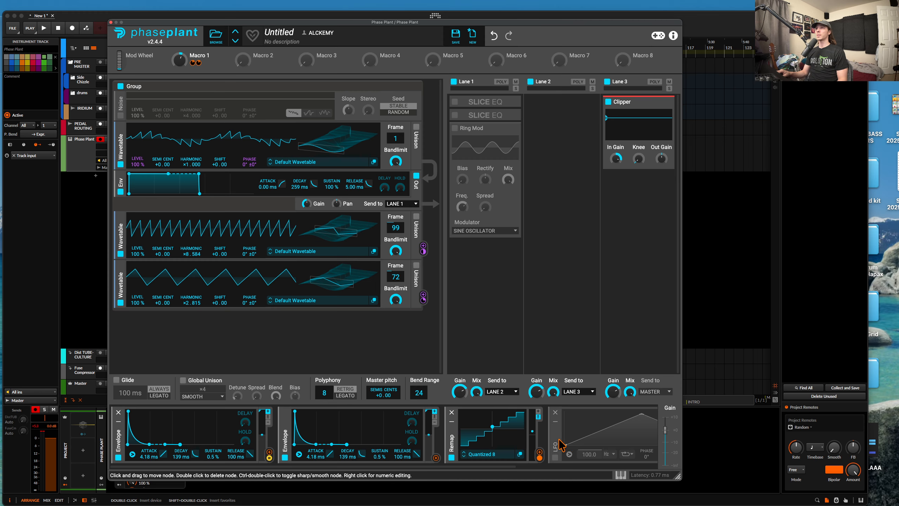
Add a 21.80 Hz LFO ahead of the Remap to drive it, and switch off both modulating Wavetables.
{"action": "left_click", "coordinate": [444, 441]}
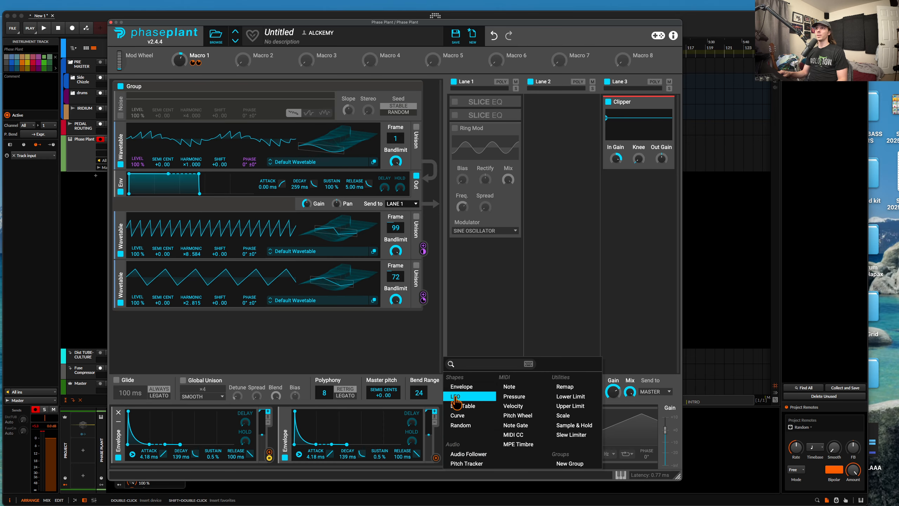
{"action": "left_click", "coordinate": [460, 401]}
{"action": "scroll", "coordinate": [640, 443], "scroll_direction": "right", "scroll_amount": 7}
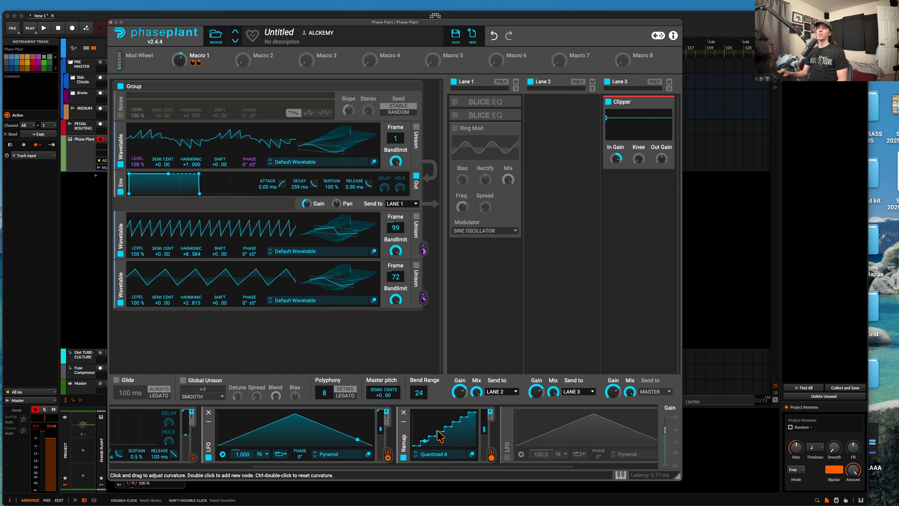
{"action": "left_click_drag", "start_coordinate": [245, 457], "coordinate": [245, 407]}
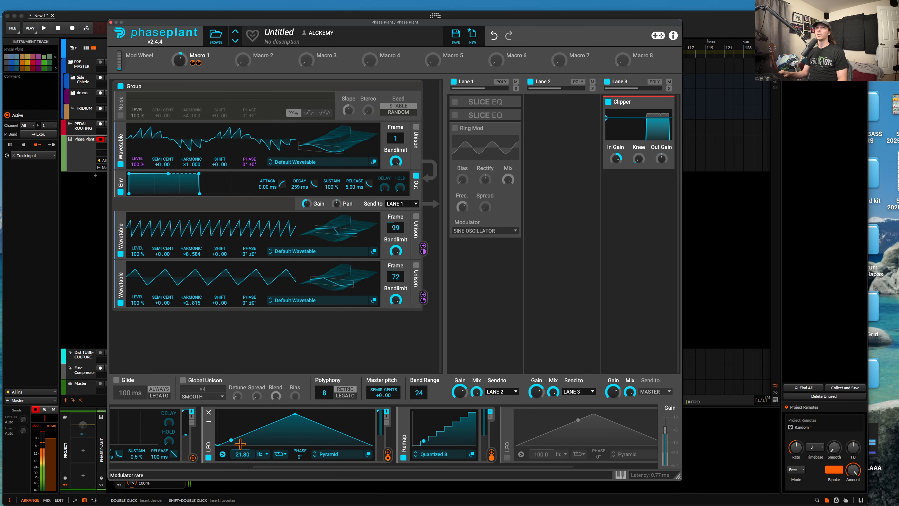
{"action": "left_click", "coordinate": [120, 254]}
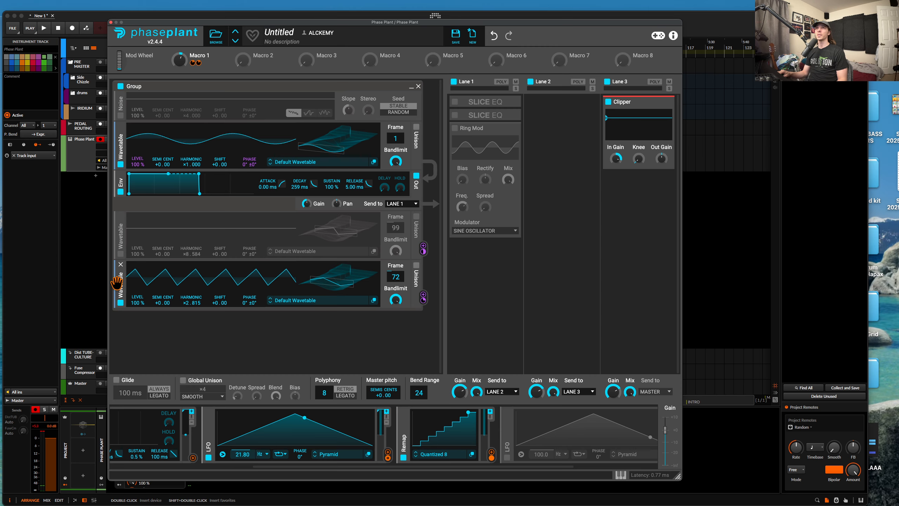
{"action": "left_click", "coordinate": [121, 303]}
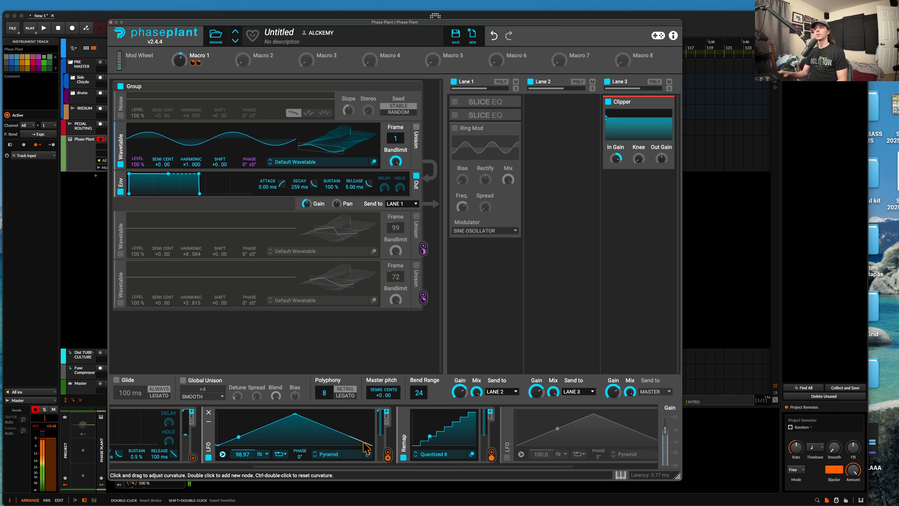
Try the Warbly curve and several 48-semitone scale curves in the Remap, choose Greg. Phrygian, and vary the driving LFO's rate.
{"action": "left_click", "coordinate": [450, 455]}
{"action": "scroll", "coordinate": [373, 386], "scroll_direction": "down", "scroll_amount": 1}
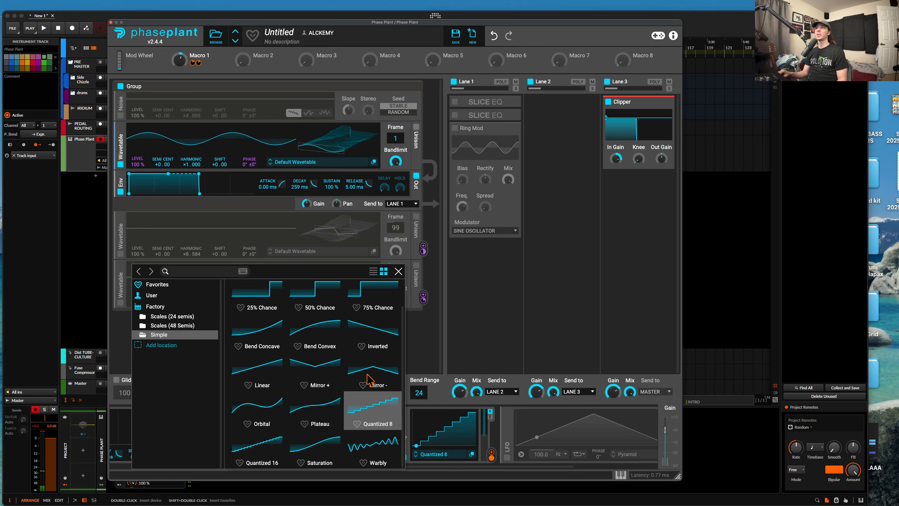
{"action": "left_click", "coordinate": [374, 444]}
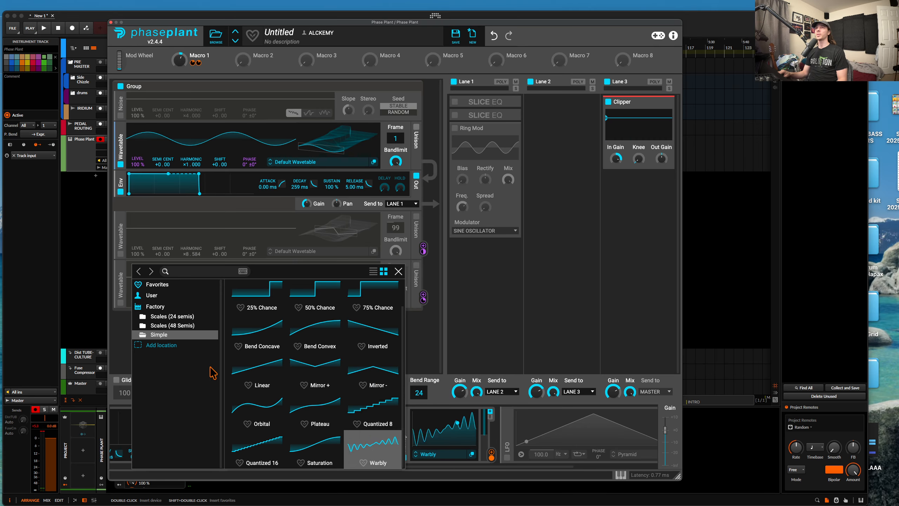
{"action": "left_click", "coordinate": [172, 325]}
{"action": "left_click", "coordinate": [294, 389]}
{"action": "left_click", "coordinate": [311, 357]}
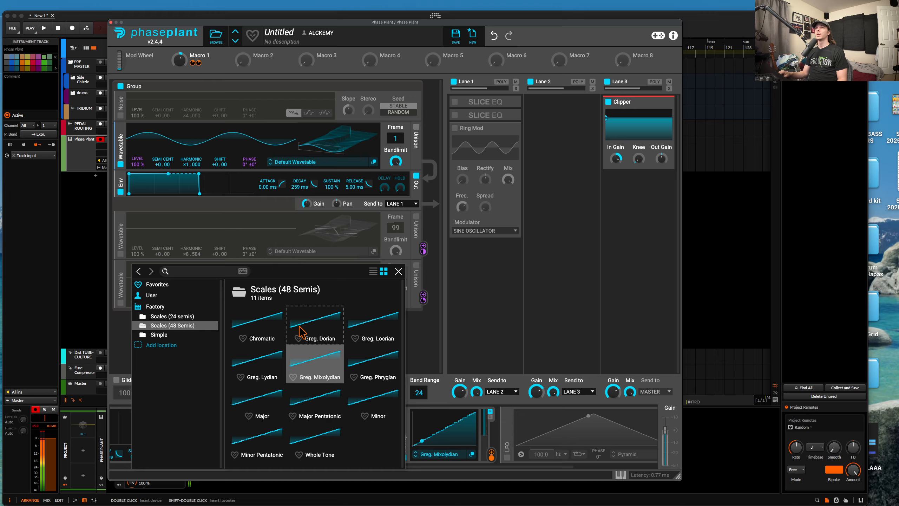
{"action": "left_click", "coordinate": [300, 328]}
{"action": "left_click", "coordinate": [348, 328]}
{"action": "left_click", "coordinate": [374, 359]}
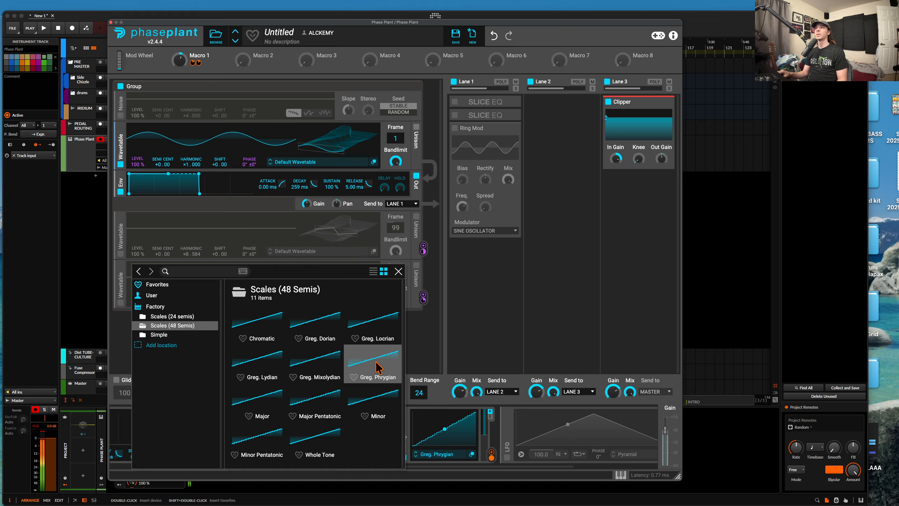
{"action": "left_click", "coordinate": [398, 271]}
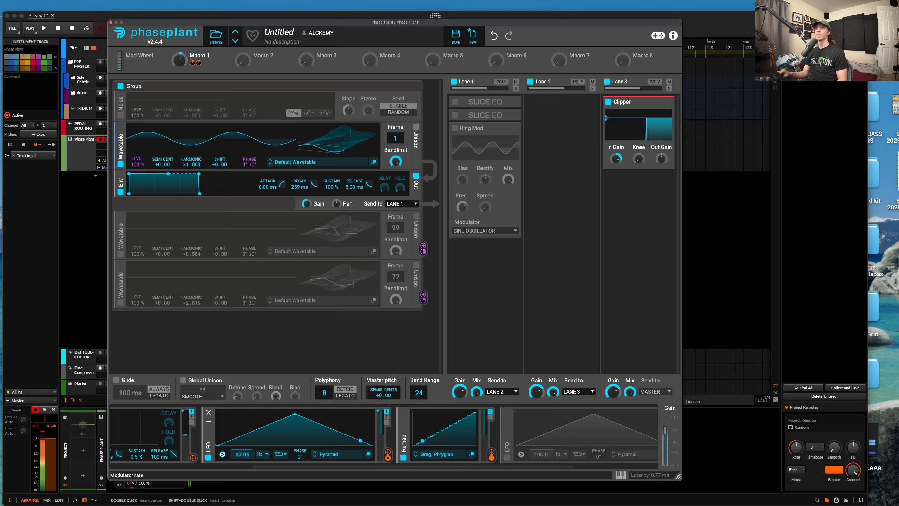
{"action": "left_click_drag", "start_coordinate": [242, 454], "coordinate": [242, 423]}
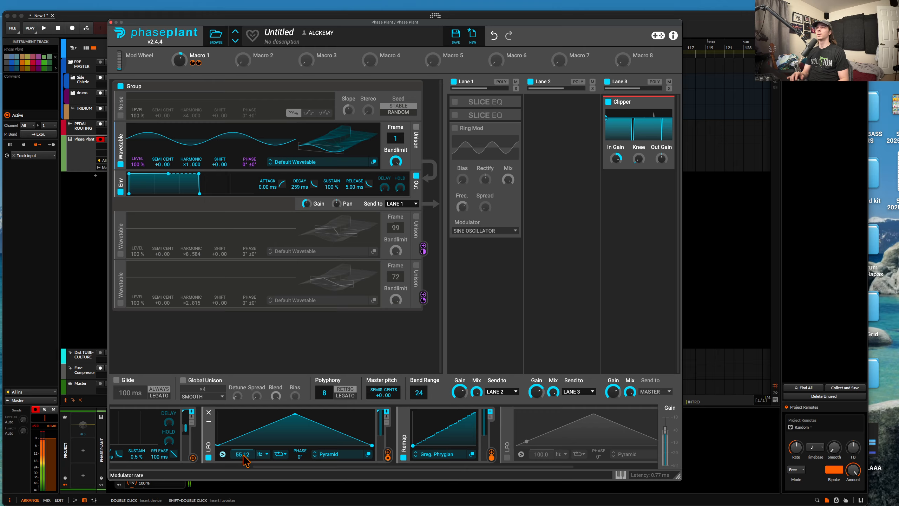
Delete the driving LFO and the Remap modulator, and re-enable both modulating Wavetables.
{"action": "left_click", "coordinate": [209, 411]}
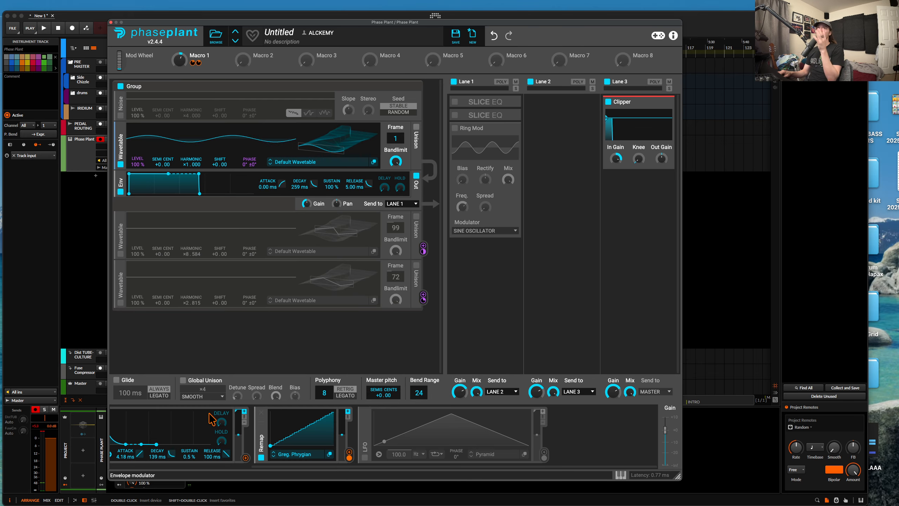
{"action": "left_click", "coordinate": [262, 413]}
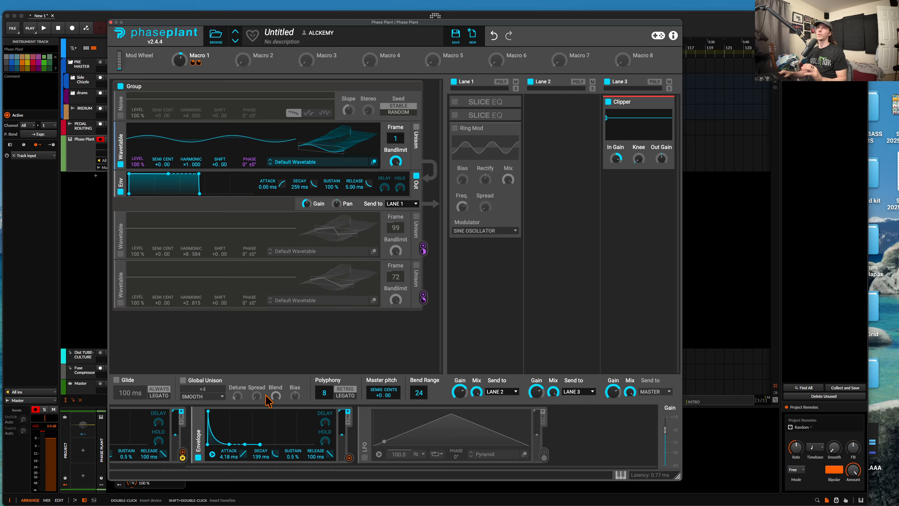
{"action": "left_click", "coordinate": [120, 253]}
{"action": "left_click", "coordinate": [120, 302]}
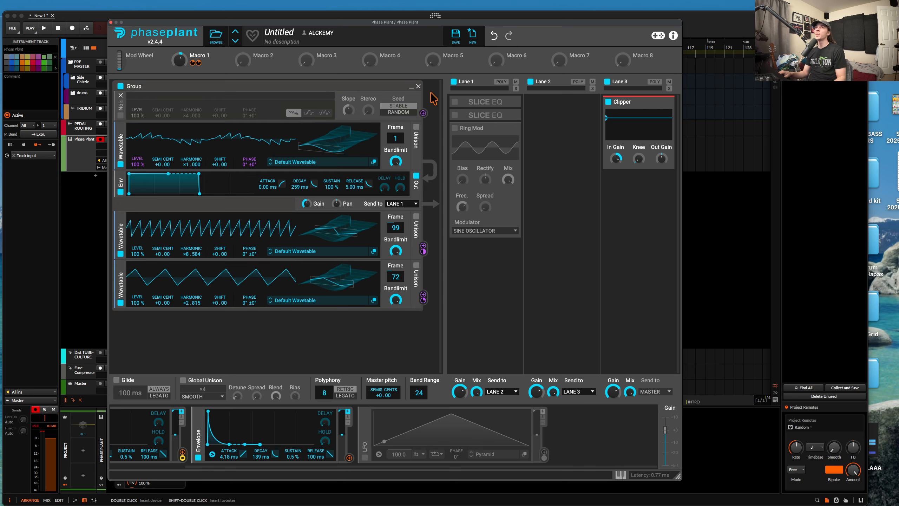
Re-enable the Noise generator, both Slice EQs and the Ring Mod in Lane 1.
{"action": "left_click", "coordinate": [121, 116]}
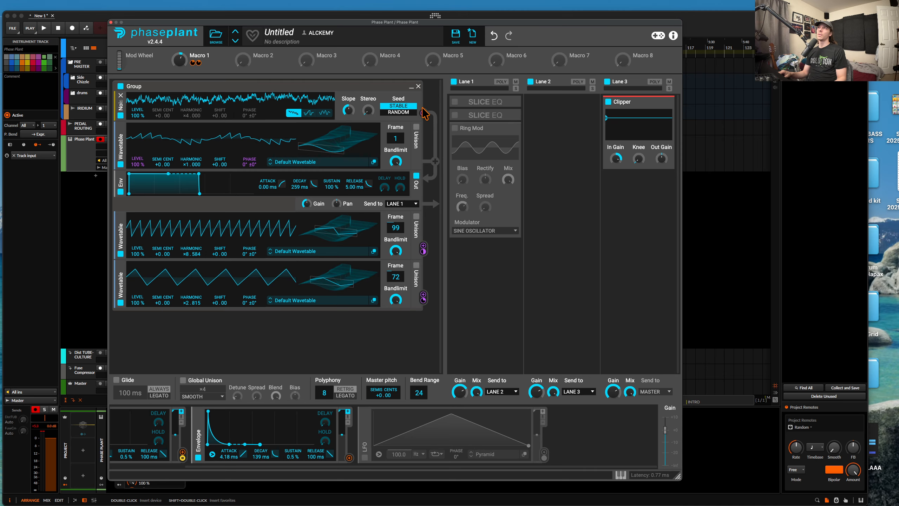
{"action": "left_click", "coordinate": [455, 102]}
{"action": "left_click", "coordinate": [455, 115]}
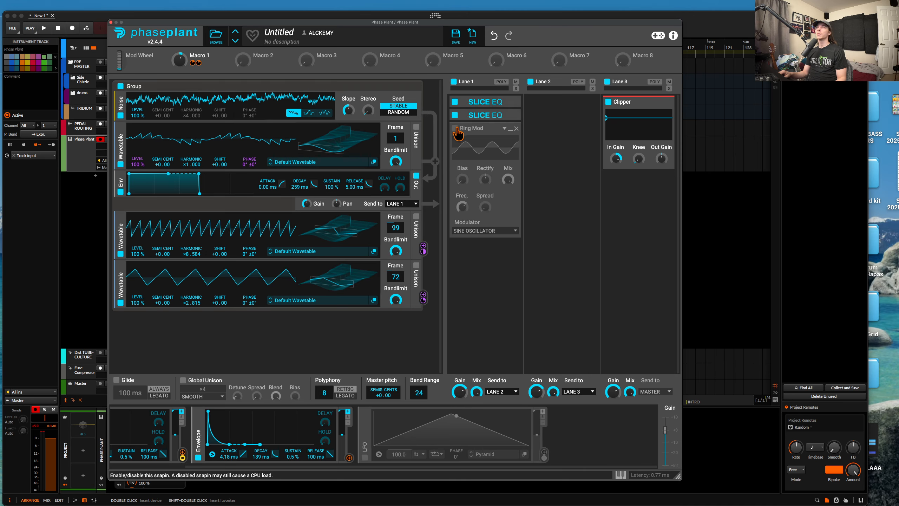
{"action": "left_click", "coordinate": [455, 128]}
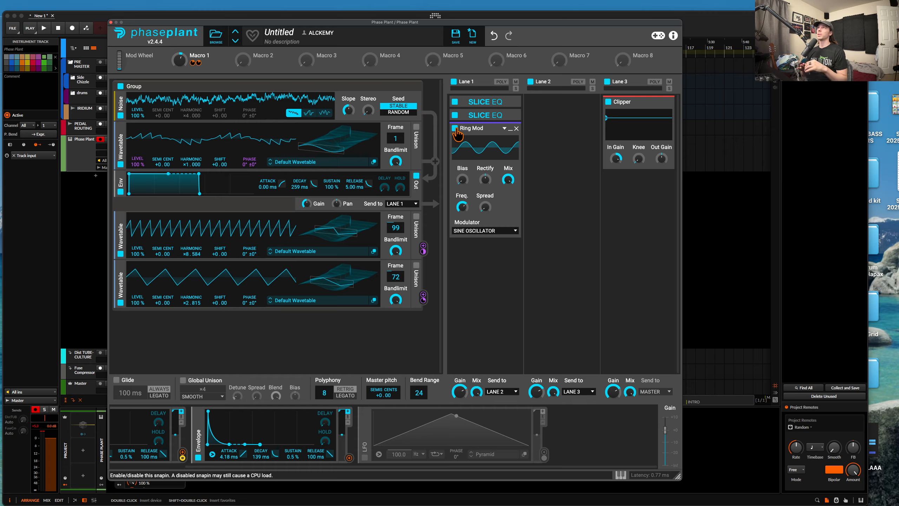
Add a Convolver after the Ring Mod in Lane 1 and load the Empty Apartment Bedroom impulse response from Spaces Real.
{"action": "left_click", "coordinate": [510, 116]}
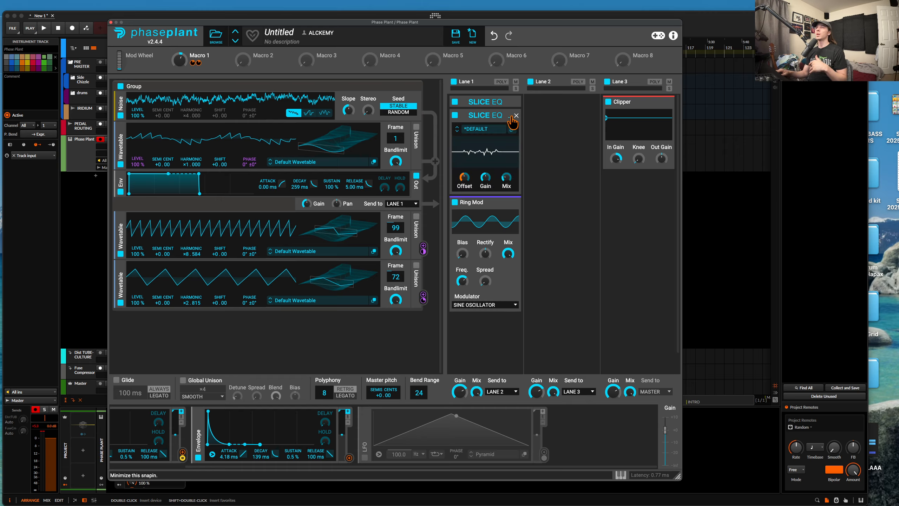
{"action": "left_click", "coordinate": [482, 317]}
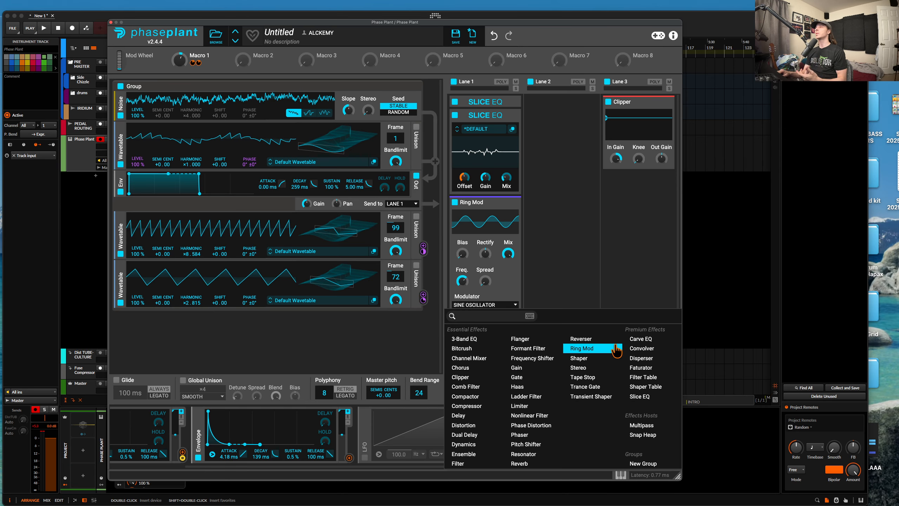
{"action": "left_click", "coordinate": [643, 349]}
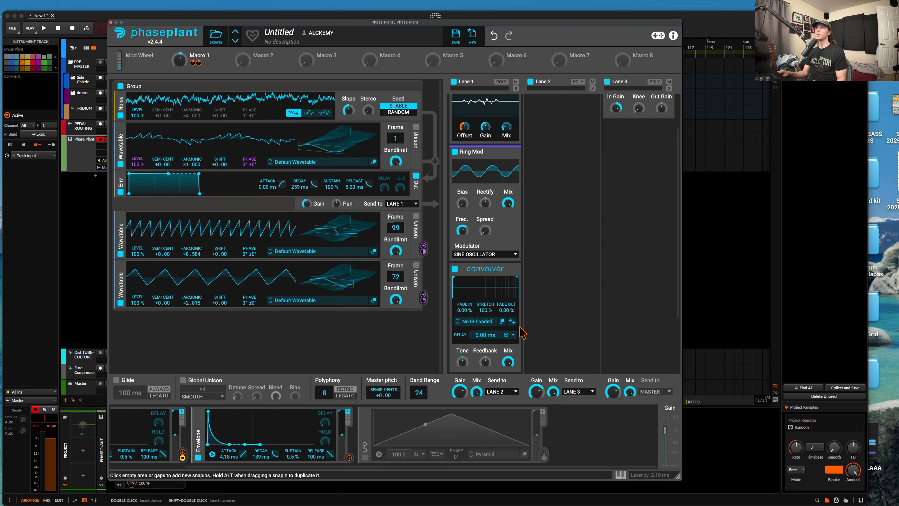
{"action": "left_click", "coordinate": [479, 322]}
{"action": "left_click", "coordinate": [635, 385]}
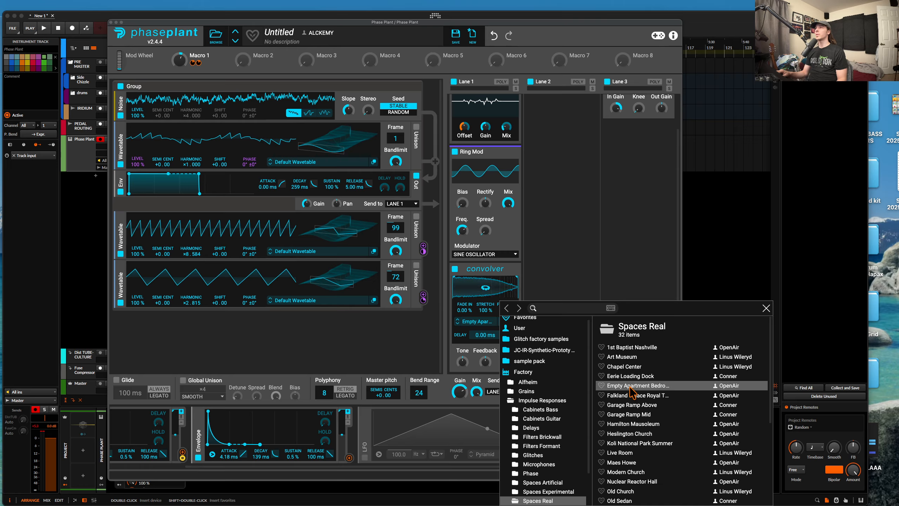
{"action": "left_click", "coordinate": [507, 300]}
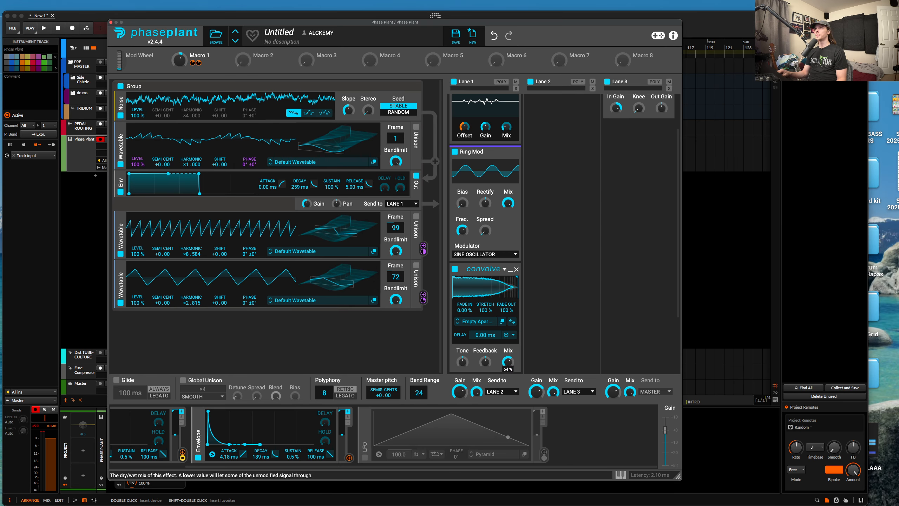
Reduce the Convolver's Mix in Lane 1 and set the Clipper's In Gain in Lane 3 to about +2.39 dB.
{"action": "left_click_drag", "start_coordinate": [508, 361], "coordinate": [507, 370]}
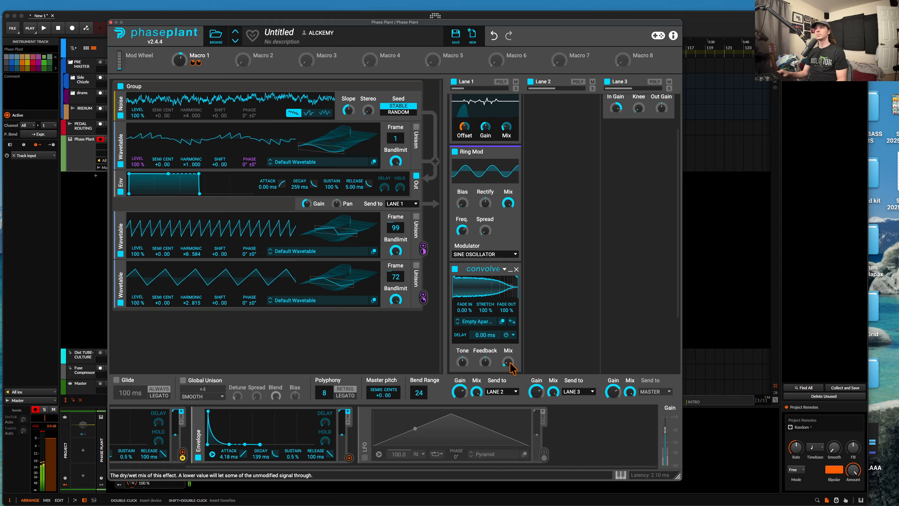
{"action": "scroll", "coordinate": [613, 145], "scroll_direction": "up", "scroll_amount": 2}
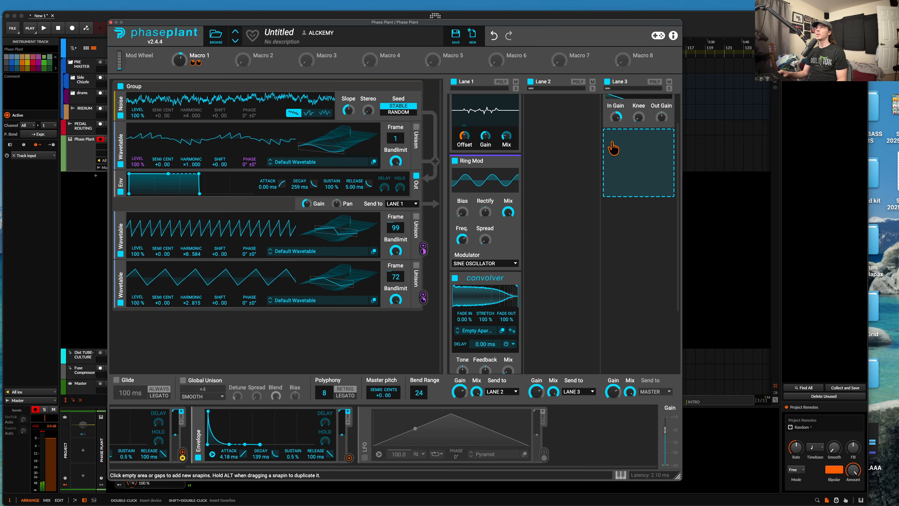
{"action": "left_click_drag", "start_coordinate": [615, 141], "coordinate": [616, 157]}
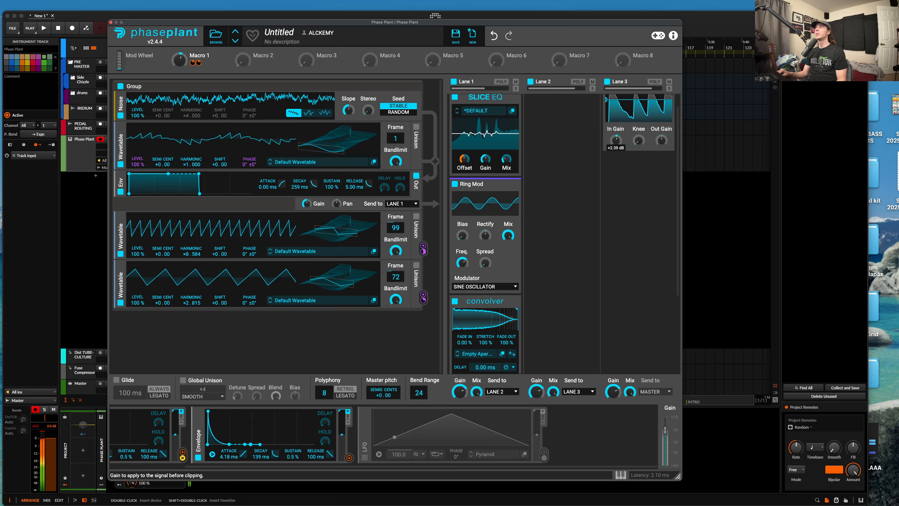
Shape the first group's output envelope to 101 ms decay and 0% sustain, and lower Macro 1 to about -27%.
{"action": "left_click_drag", "start_coordinate": [169, 174], "coordinate": [150, 193]}
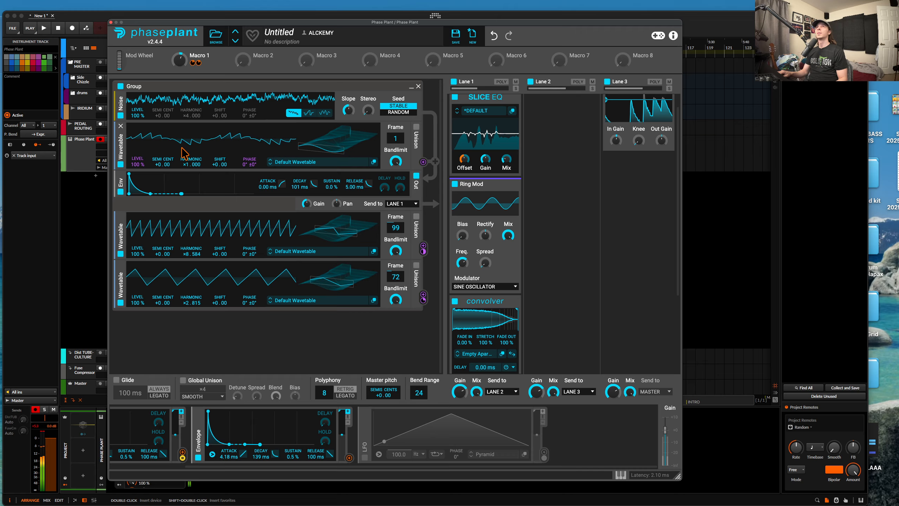
{"action": "left_click_drag", "start_coordinate": [180, 60], "coordinate": [180, 74]}
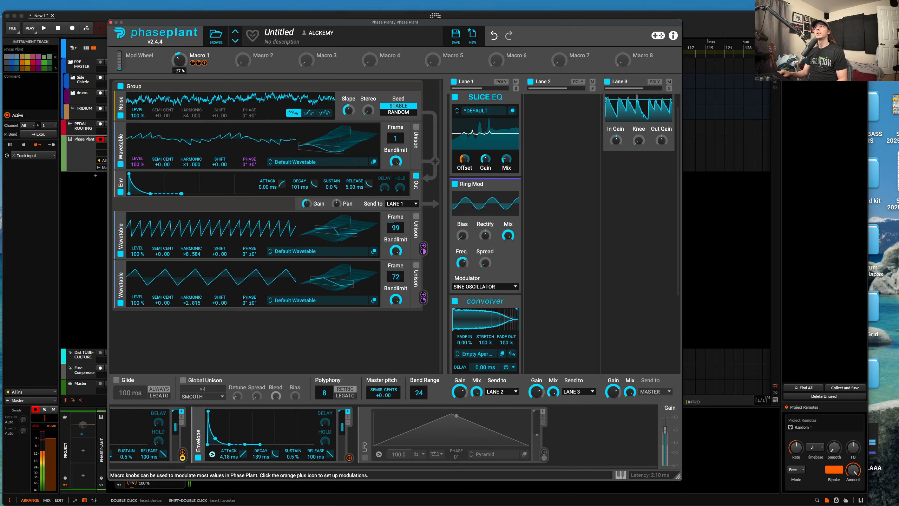
Minimize the second Slice EQ, the Convolver and the Ring Mod in Lane 1.
{"action": "scroll", "coordinate": [508, 147], "scroll_direction": "up", "scroll_amount": 1}
{"action": "scroll", "coordinate": [508, 147], "scroll_direction": "up", "scroll_amount": 1}
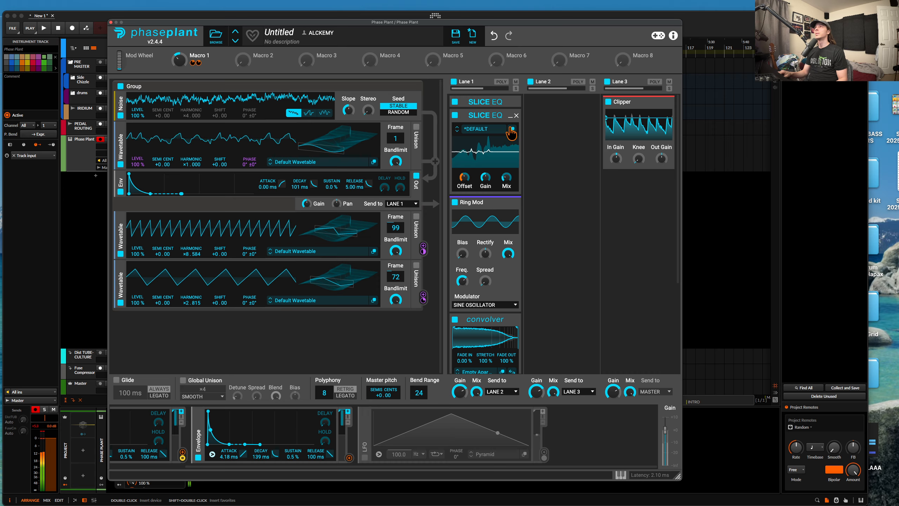
{"action": "left_click", "coordinate": [510, 116]}
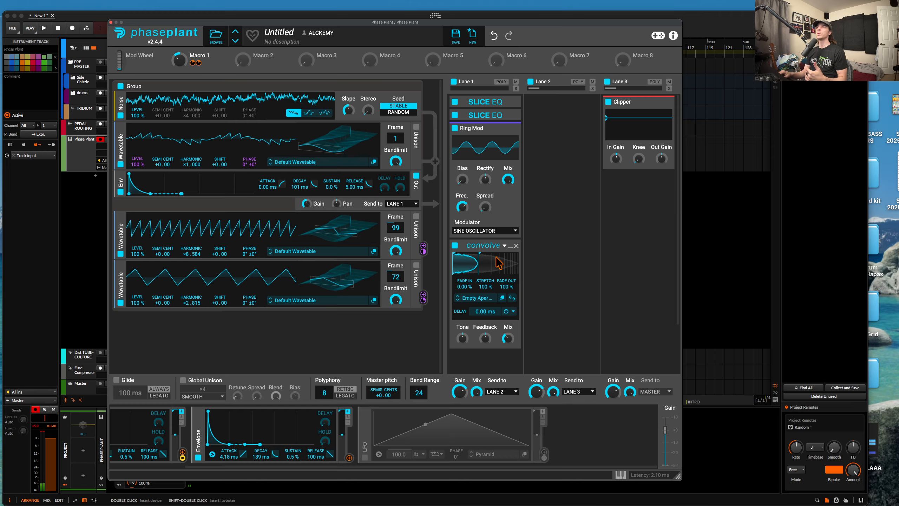
{"action": "left_click", "coordinate": [511, 245]}
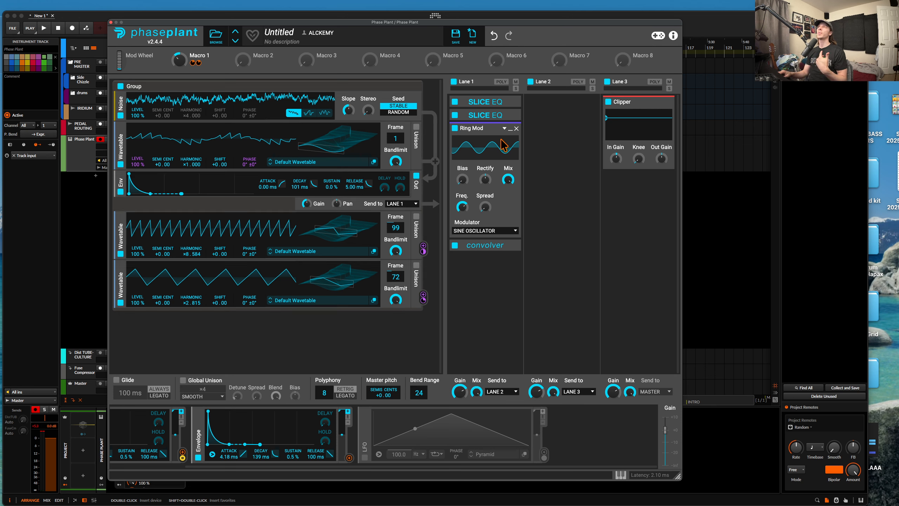
{"action": "left_click", "coordinate": [511, 133]}
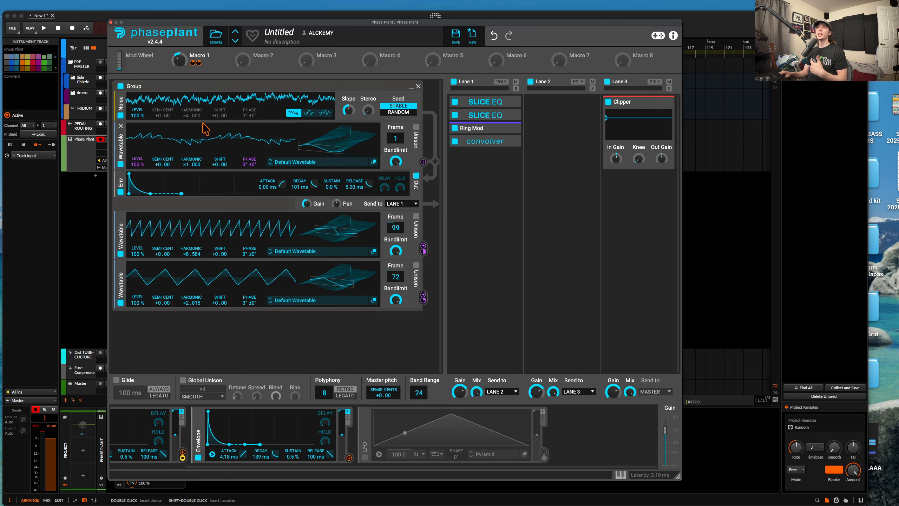
Lower the first Wavetable's level to 10% and add a Noise generator in a new group below the existing one.
{"action": "left_click_drag", "start_coordinate": [138, 164], "coordinate": [138, 196]}
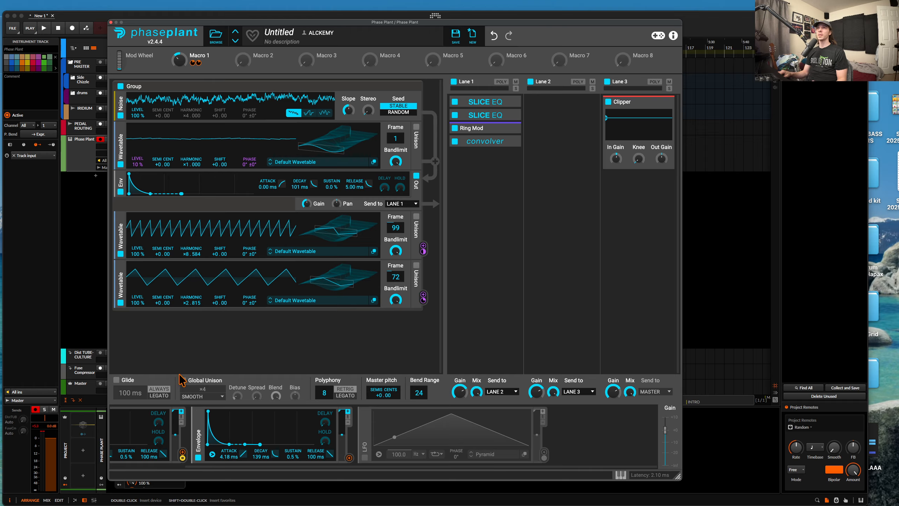
{"action": "left_click", "coordinate": [170, 350]}
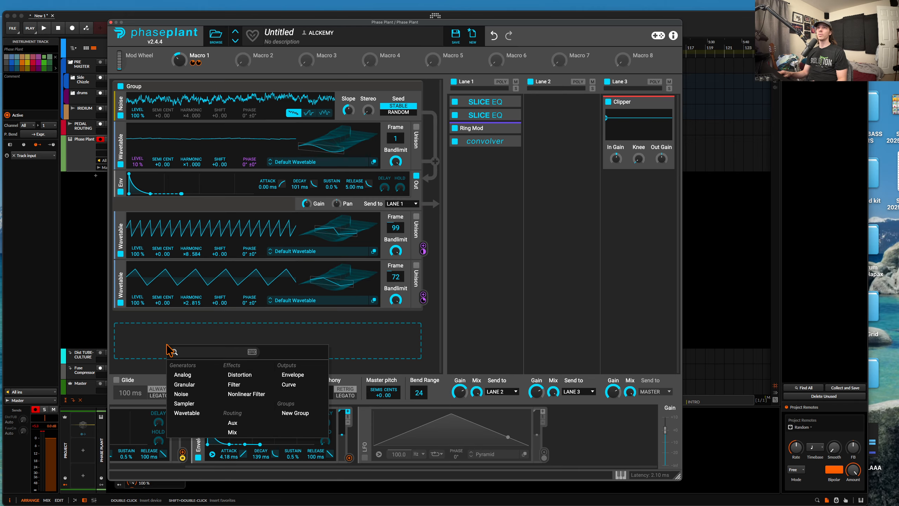
{"action": "left_click", "coordinate": [191, 397]}
Add another LFO after the existing modulators and reshape its curve into a clap-like series of steep, curved decays.
{"action": "left_click", "coordinate": [589, 444]}
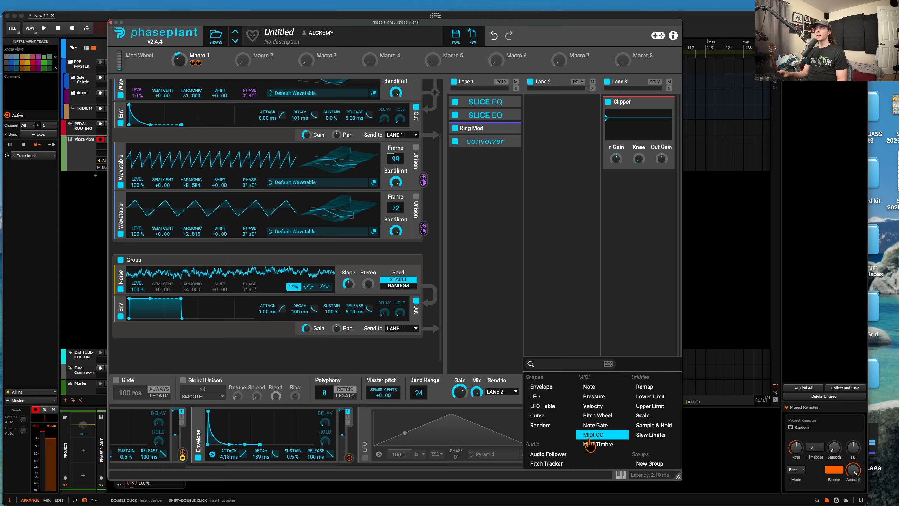
{"action": "left_click", "coordinate": [535, 396]}
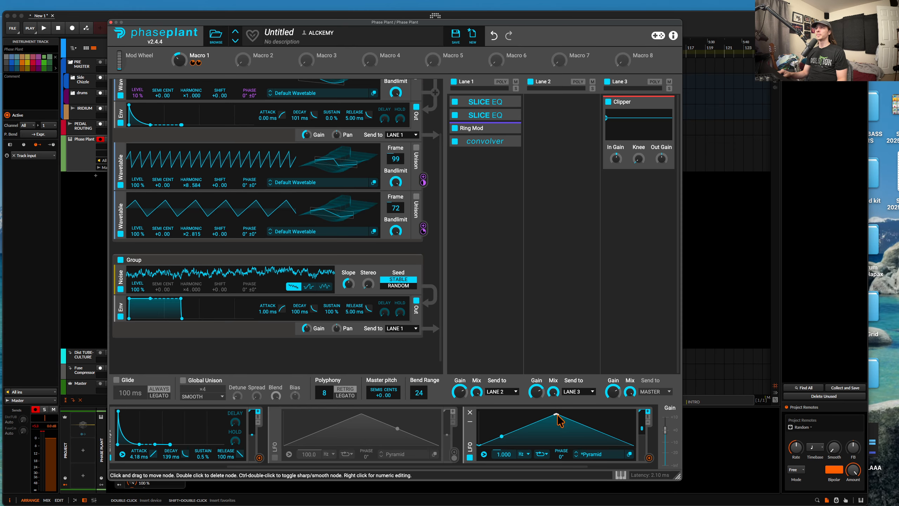
{"action": "left_click_drag", "start_coordinate": [557, 415], "coordinate": [525, 404]}
{"action": "double_click", "coordinate": [510, 446]}
{"action": "double_click", "coordinate": [532, 416]}
{"action": "left_click_drag", "start_coordinate": [568, 428], "coordinate": [572, 487]}
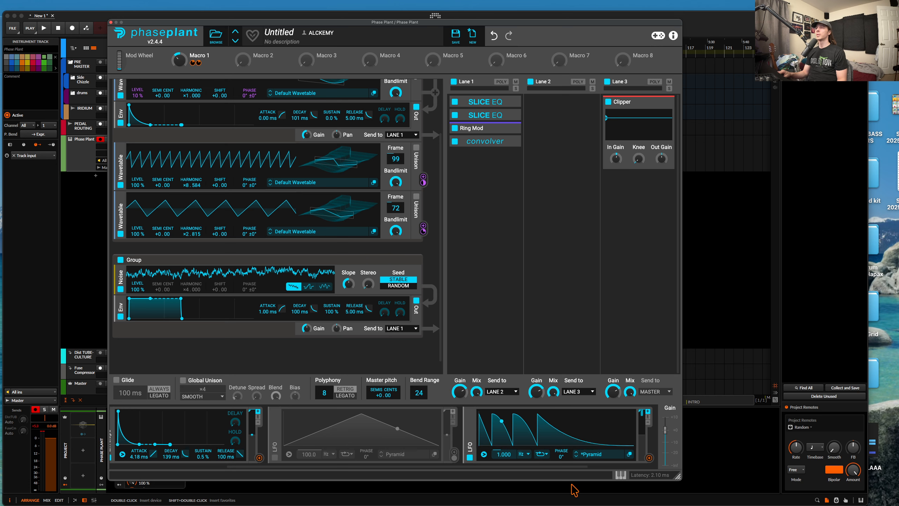
Turn off looping for the new LFO and set its rate to 4.083 Hz.
{"action": "left_click_drag", "start_coordinate": [530, 424], "coordinate": [531, 436]}
{"action": "left_click", "coordinate": [542, 453]}
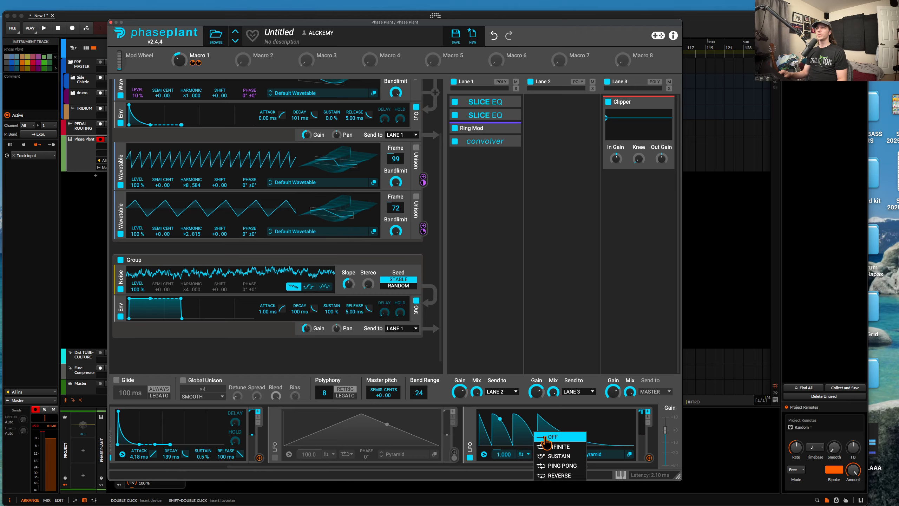
{"action": "left_click", "coordinate": [554, 436]}
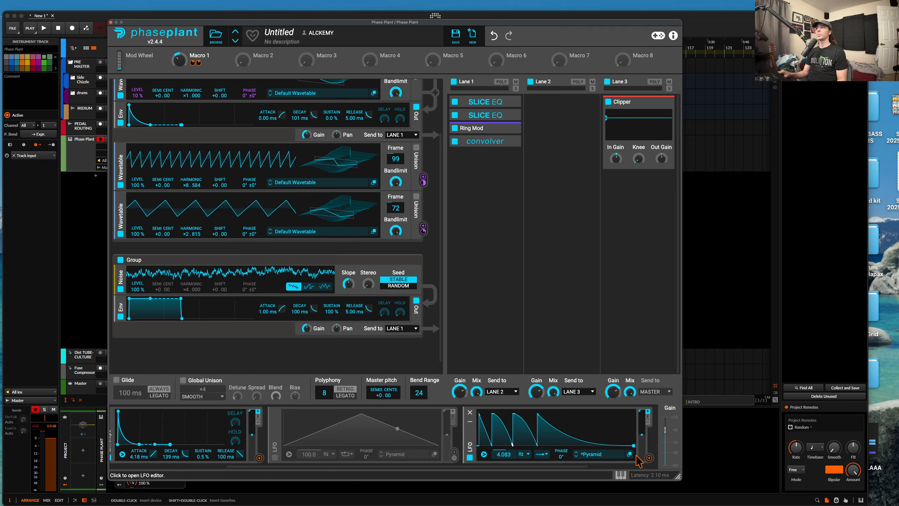
Set the new Noise generator's level to 0% and modulate that level by +100% with the new LFO.
{"action": "left_click_drag", "start_coordinate": [139, 290], "coordinate": [139, 336]}
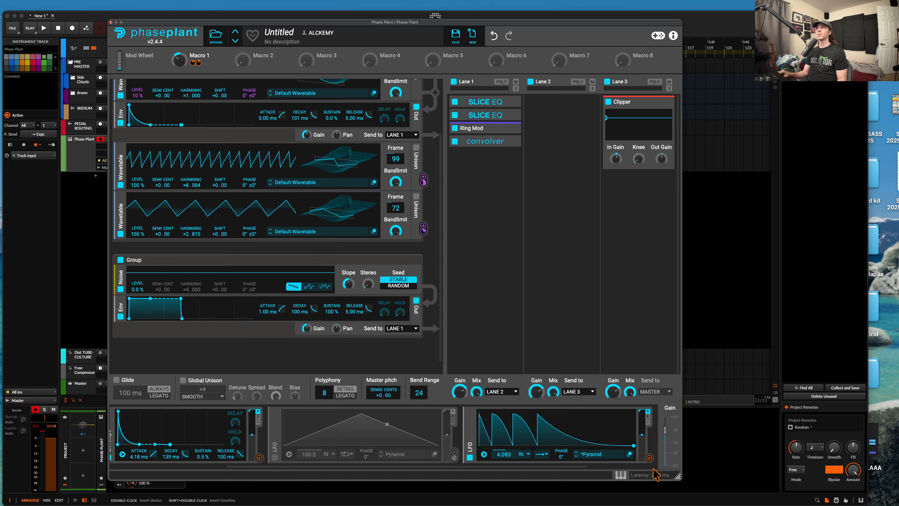
{"action": "left_click", "coordinate": [649, 458]}
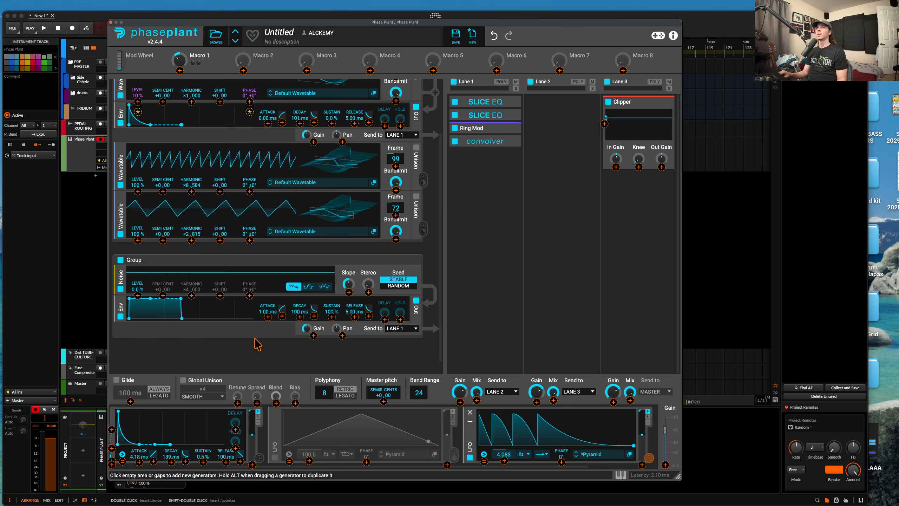
{"action": "left_click", "coordinate": [138, 295]}
{"action": "key", "text": "Return"}
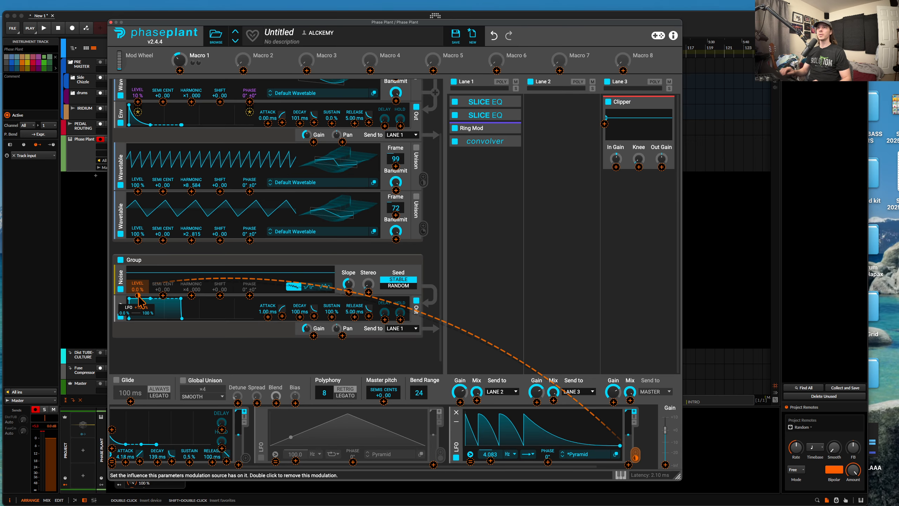
{"action": "left_click", "coordinate": [146, 270]}
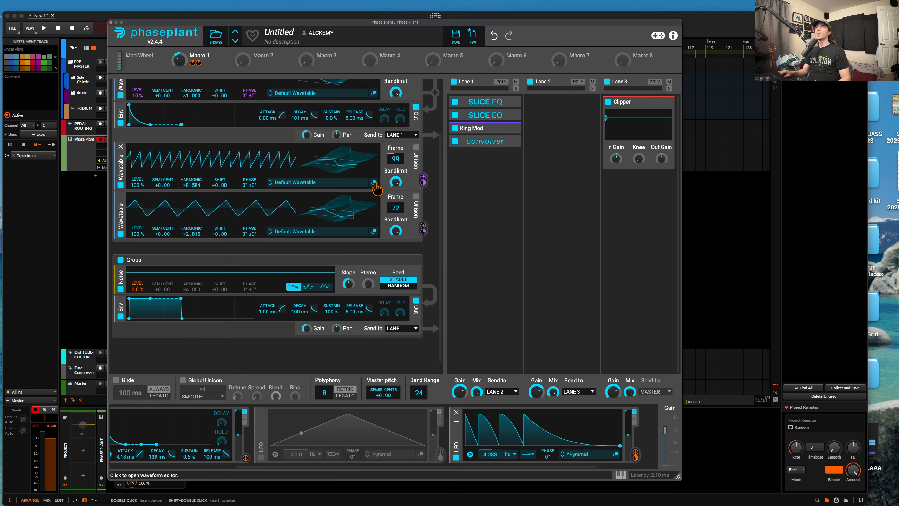
Set the first group's envelope delay to about 28.1 ms and send the new Noise group to Lane 2.
{"action": "scroll", "coordinate": [375, 170], "scroll_direction": "up", "scroll_amount": 3}
{"action": "left_click_drag", "start_coordinate": [384, 187], "coordinate": [385, 180]}
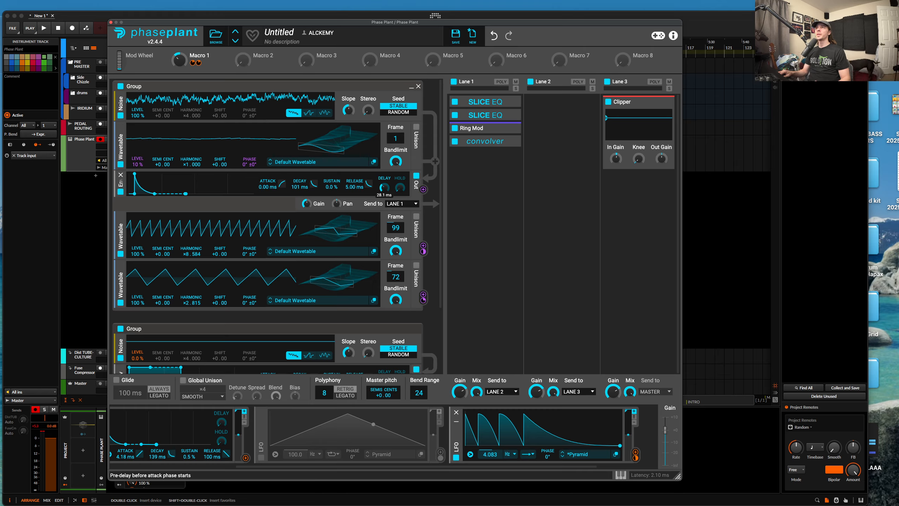
{"action": "scroll", "coordinate": [312, 194], "scroll_direction": "down", "scroll_amount": 4}
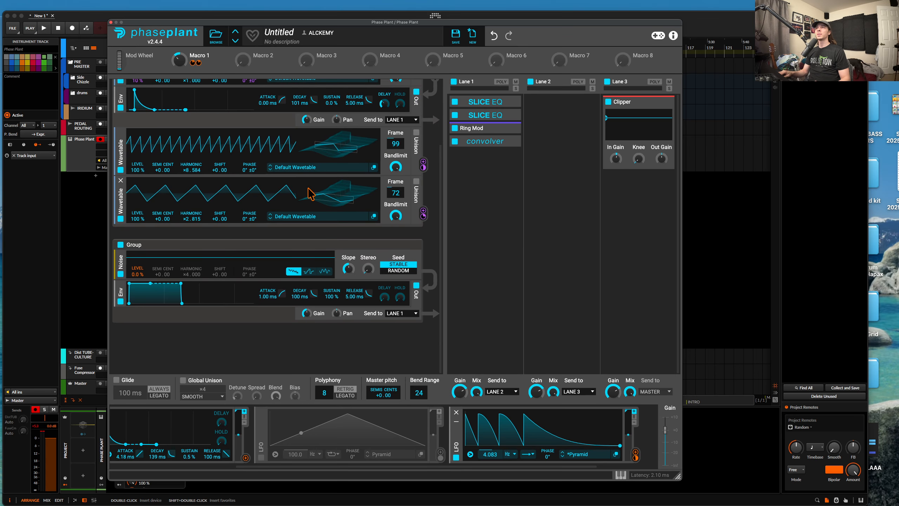
{"action": "left_click", "coordinate": [411, 313]}
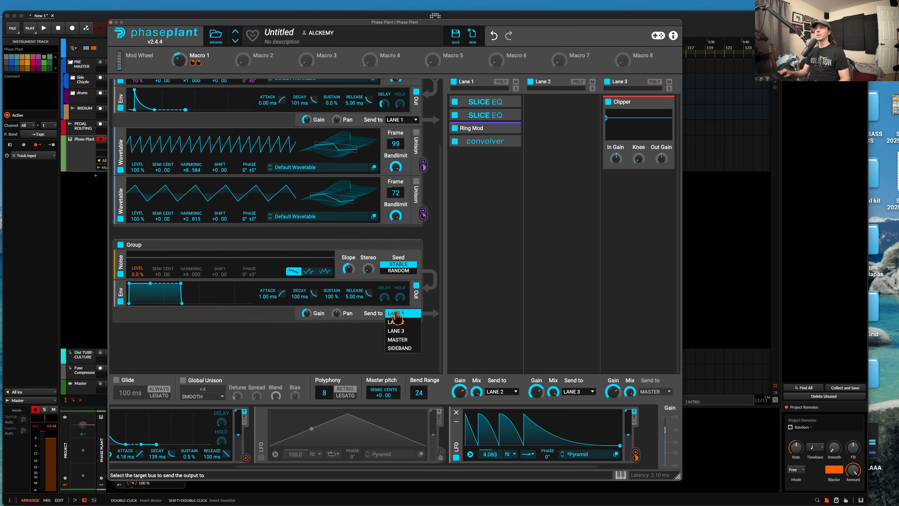
{"action": "left_click", "coordinate": [402, 322]}
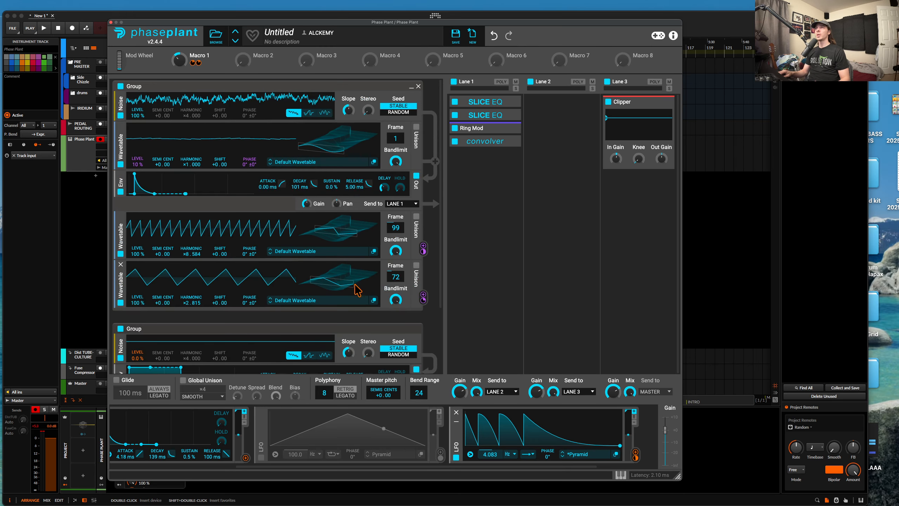
Send Lane 1's output directly to Lane 3 and keep Lane 2 routed to Lane 3.
{"action": "scroll", "coordinate": [404, 304], "scroll_direction": "up", "scroll_amount": 4}
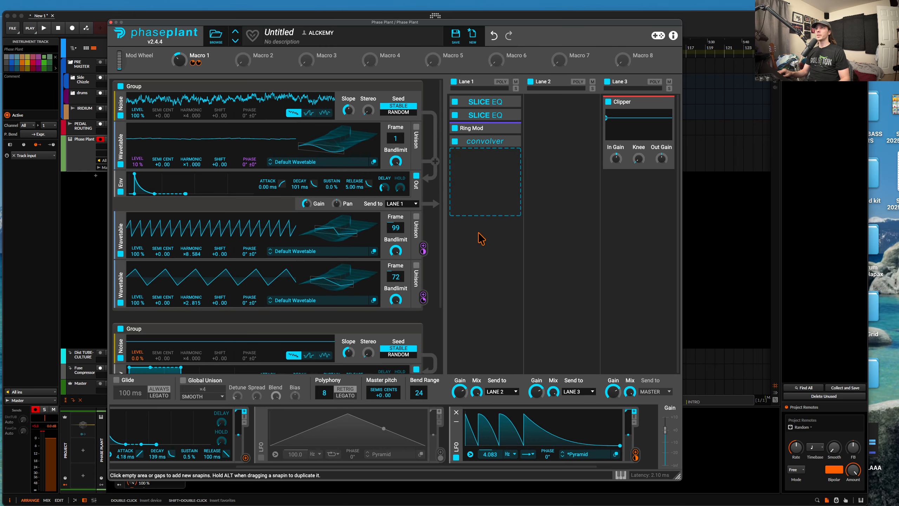
{"action": "left_click", "coordinate": [576, 391]}
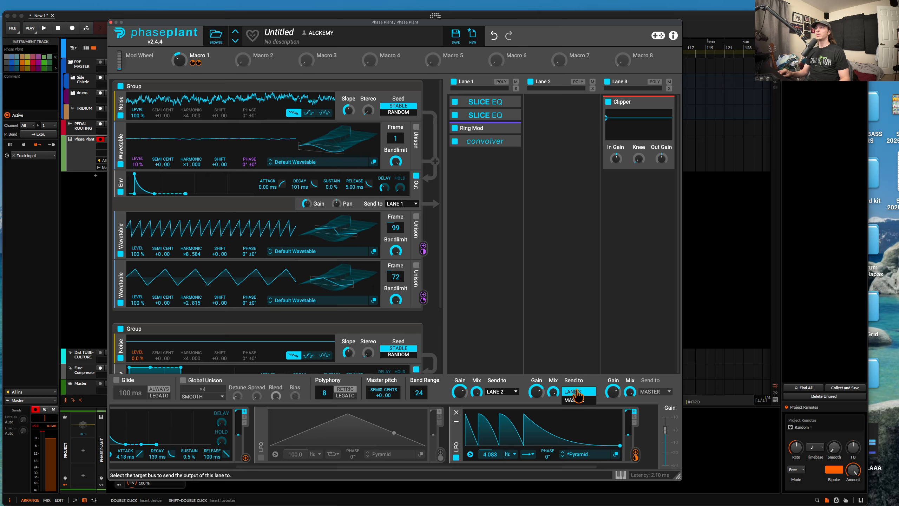
{"action": "left_click", "coordinate": [573, 391]}
{"action": "left_click", "coordinate": [495, 391]}
{"action": "left_click", "coordinate": [495, 400]}
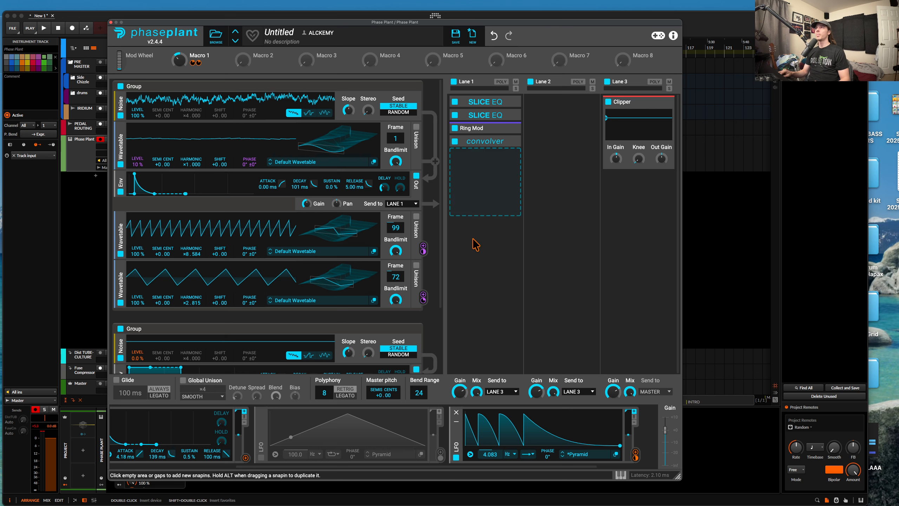
{"action": "left_click", "coordinate": [592, 120]}
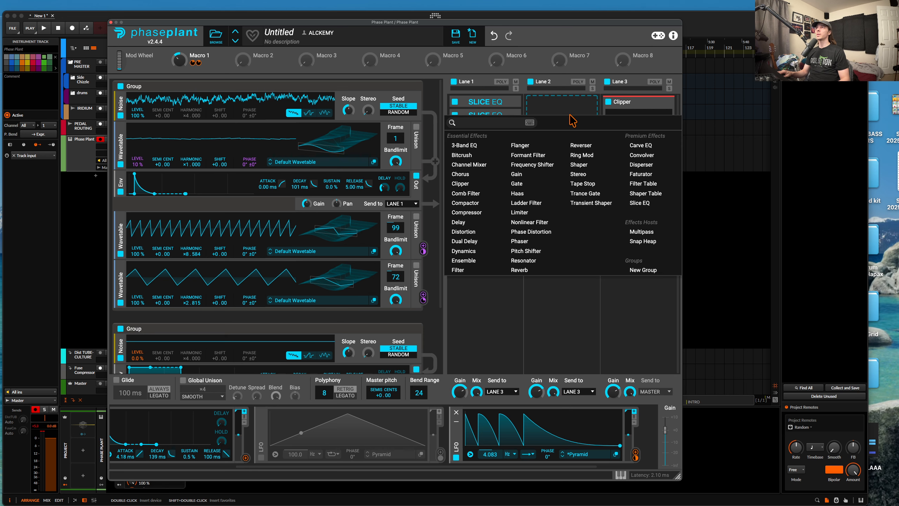
{"action": "left_click", "coordinate": [557, 117]}
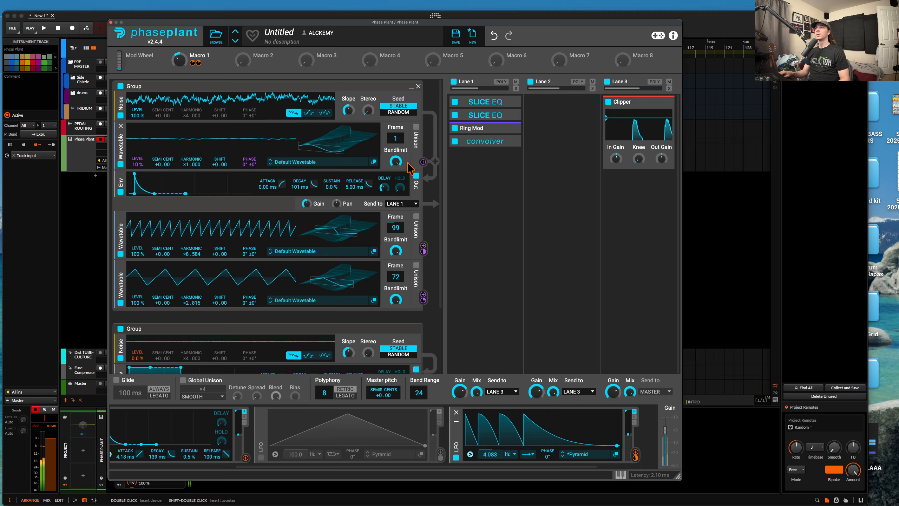
{"action": "scroll", "coordinate": [422, 225], "scroll_direction": "down", "scroll_amount": 3}
{"action": "scroll", "coordinate": [404, 202], "scroll_direction": "up", "scroll_amount": 3}
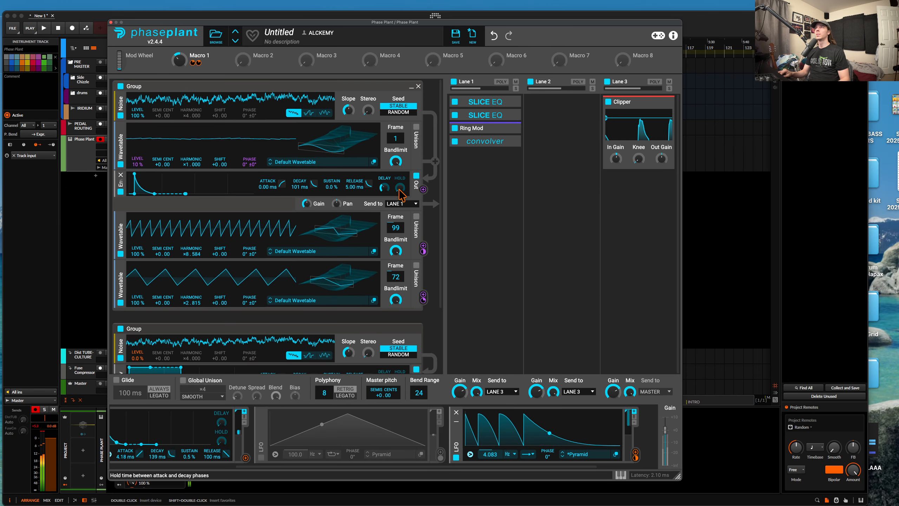
Increase the first group's envelope delay and shape the clap noise group's envelope with 468 ms decay and 0.8% sustain.
{"action": "left_click_drag", "start_coordinate": [384, 188], "coordinate": [384, 180]}
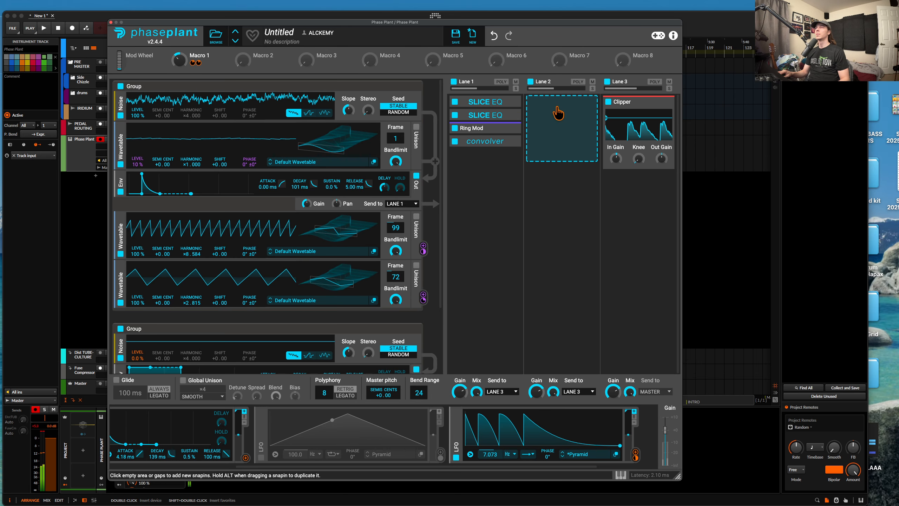
{"action": "scroll", "coordinate": [260, 343], "scroll_direction": "down", "scroll_amount": 2}
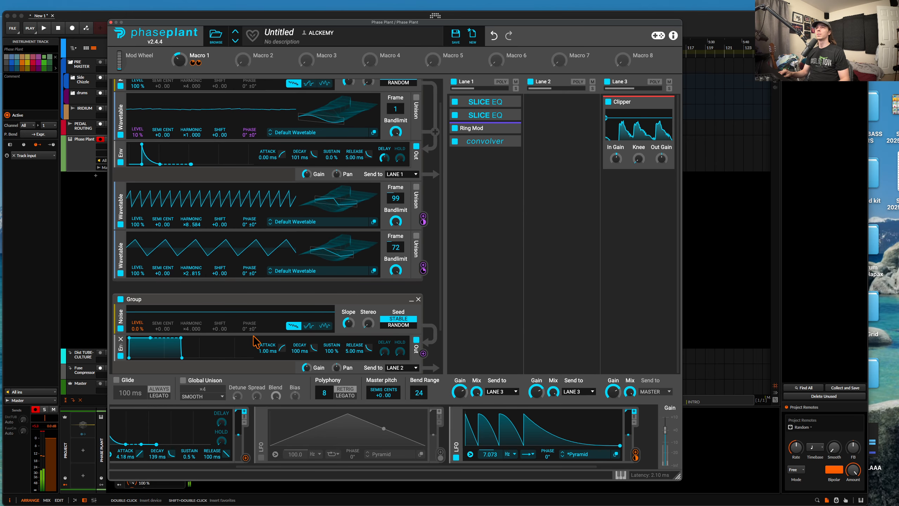
{"action": "right_click", "coordinate": [253, 336]}
{"action": "left_click", "coordinate": [218, 338]}
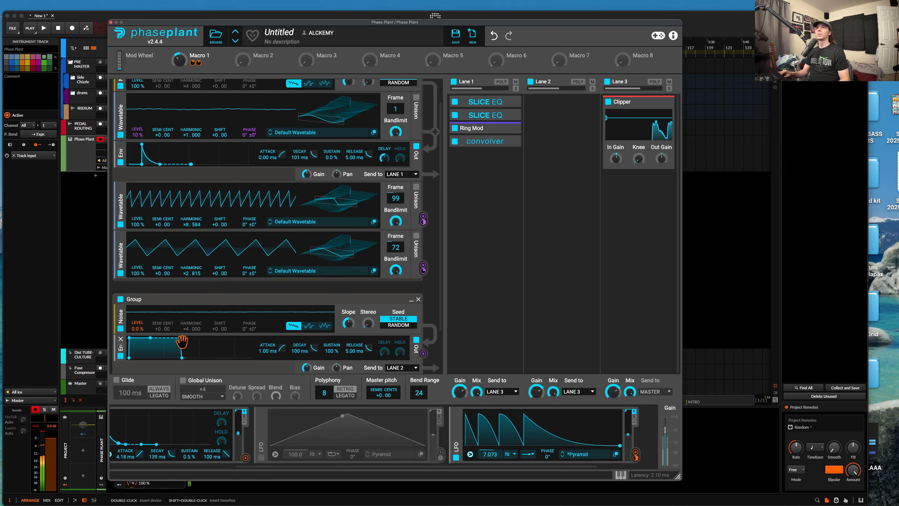
{"action": "left_click_drag", "start_coordinate": [155, 339], "coordinate": [181, 358]}
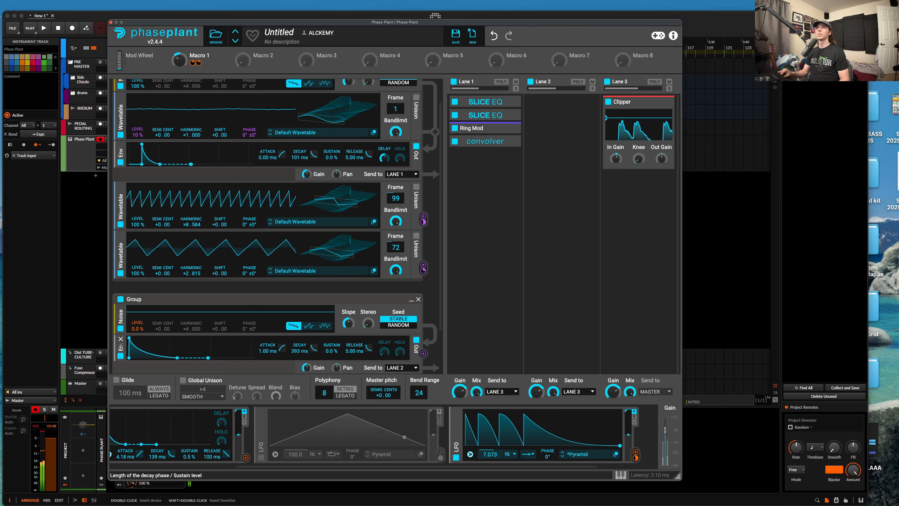
Insert a band-pass Filter with ×2 slope between the clap group's Noise and envelope, and adjust its cutoff and Q.
{"action": "right_click", "coordinate": [198, 341]}
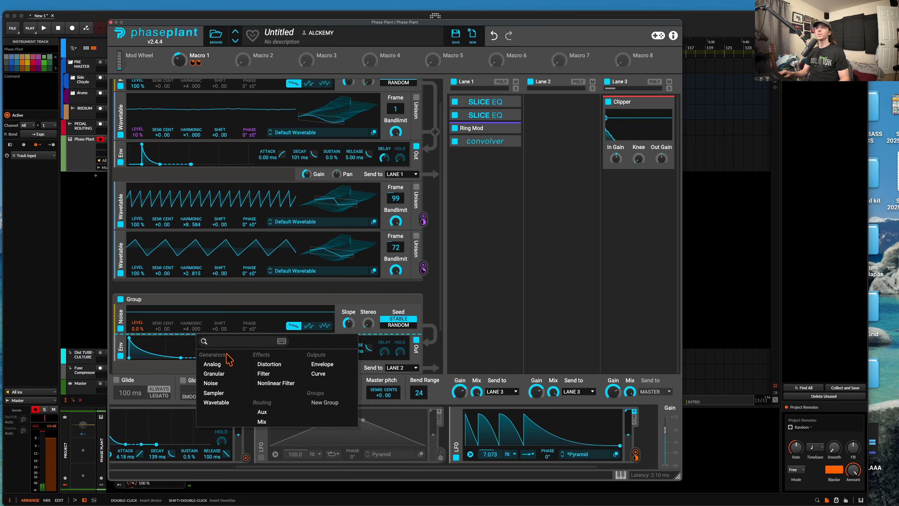
{"action": "left_click", "coordinate": [261, 373]}
{"action": "left_click", "coordinate": [275, 360]}
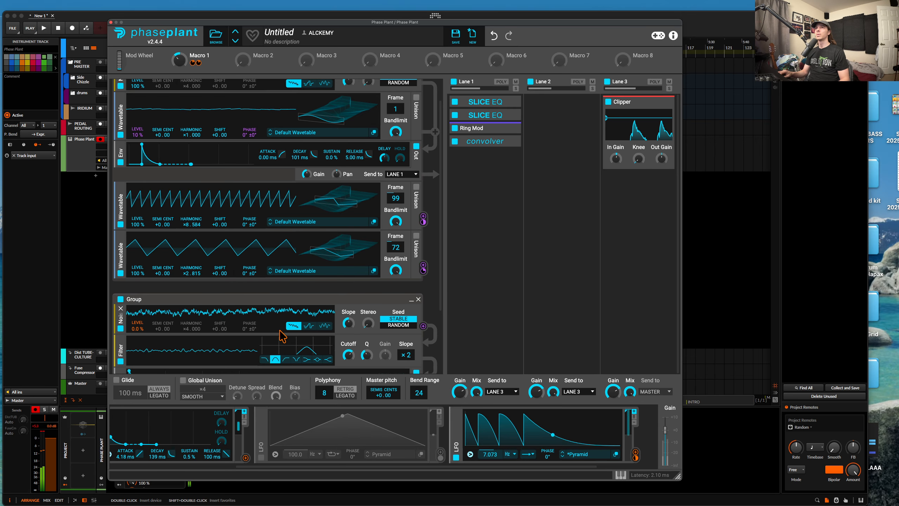
{"action": "left_click_drag", "start_coordinate": [138, 334], "coordinate": [138, 331]}
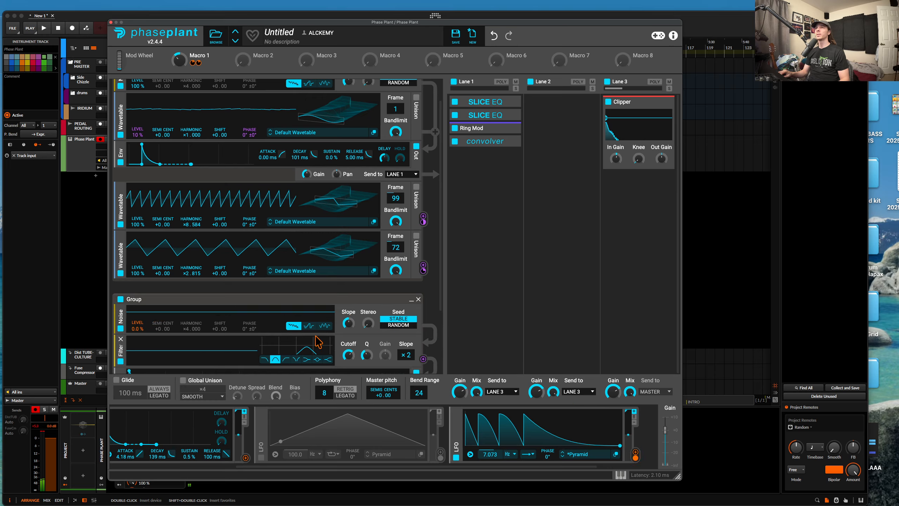
{"action": "left_click_drag", "start_coordinate": [349, 355], "coordinate": [349, 354]}
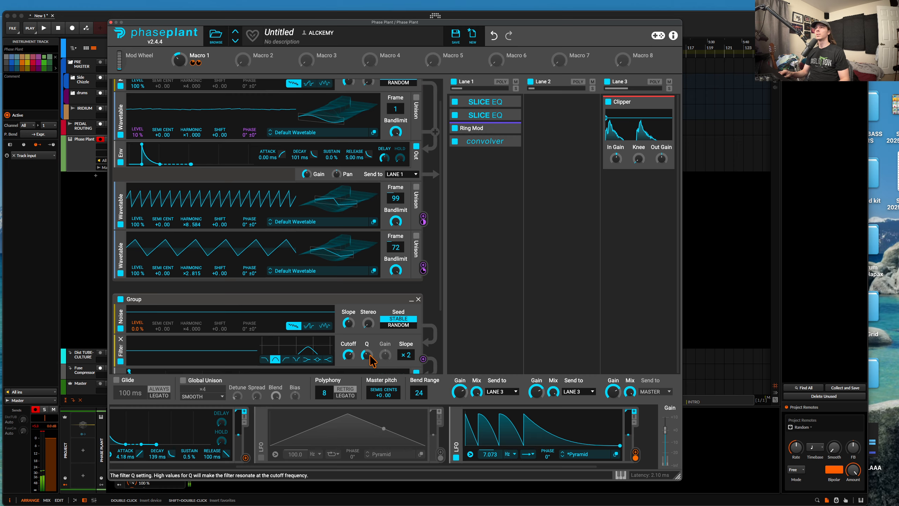
Add a Shaper Table effect to Lane 2 and disable its DC filter.
{"action": "left_click", "coordinate": [544, 131]}
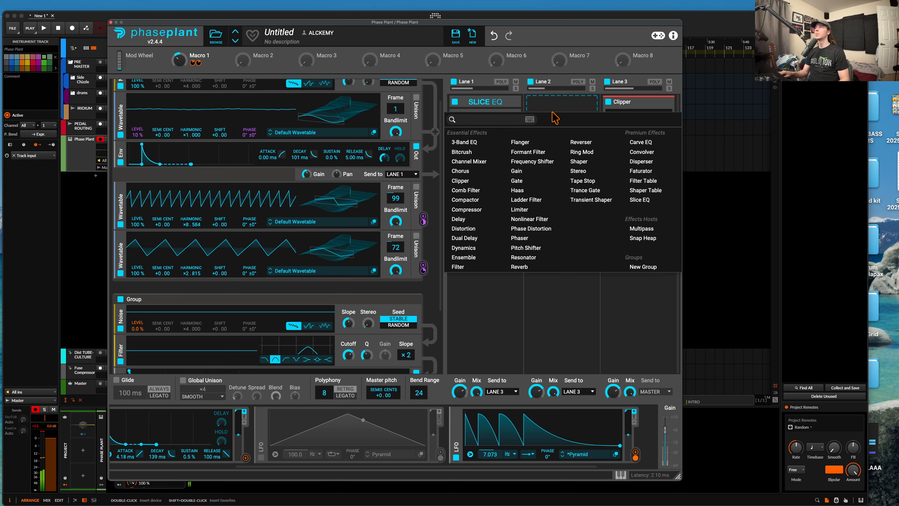
{"action": "left_click", "coordinate": [636, 186]}
{"action": "left_click", "coordinate": [564, 195]}
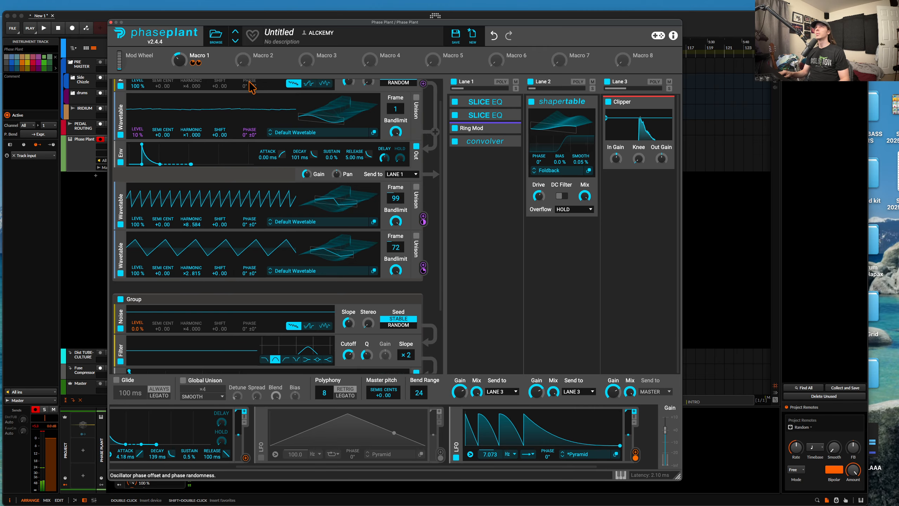
Adjust the Macro 1 value and slightly lower Lane 1's output gain.
{"action": "left_click_drag", "start_coordinate": [186, 68], "coordinate": [186, 60]}
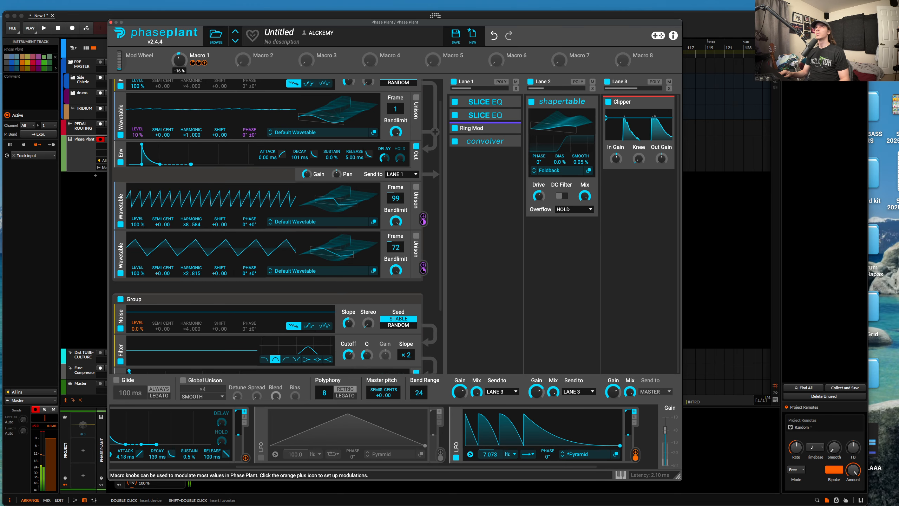
{"action": "scroll", "coordinate": [360, 321], "scroll_direction": "up", "scroll_amount": 3}
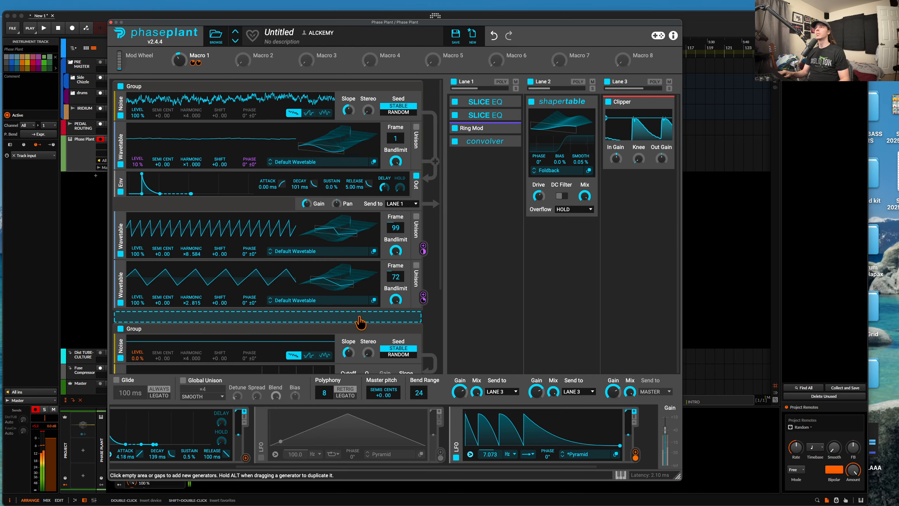
{"action": "left_click_drag", "start_coordinate": [462, 398], "coordinate": [462, 401]}
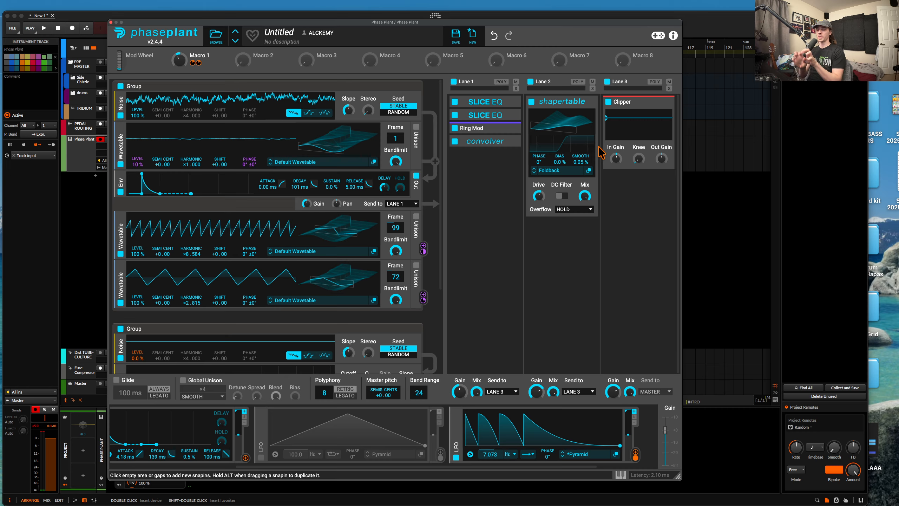
Insert a Shaper Table ahead of the Clipper in Lane 3 and a Compressor in front of it.
{"action": "left_click", "coordinate": [622, 95]}
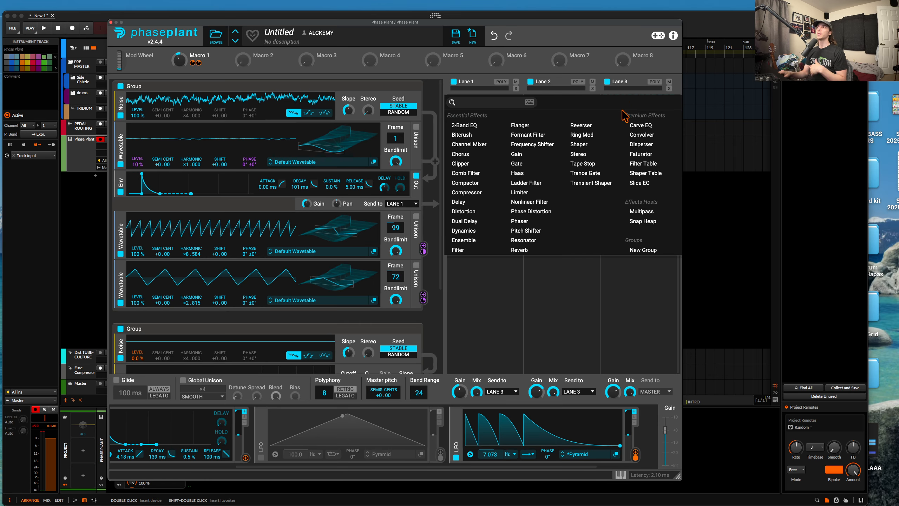
{"action": "left_click", "coordinate": [642, 173]}
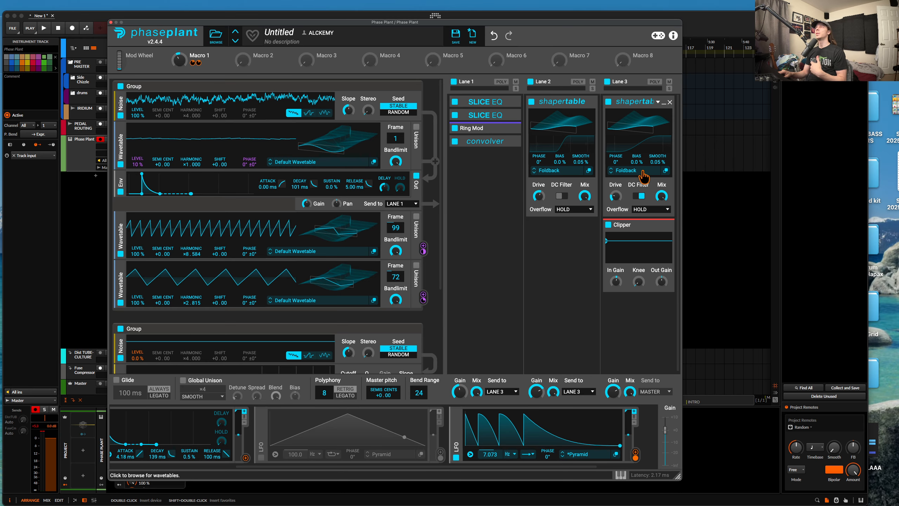
{"action": "left_click", "coordinate": [617, 95]}
{"action": "left_click", "coordinate": [471, 193]}
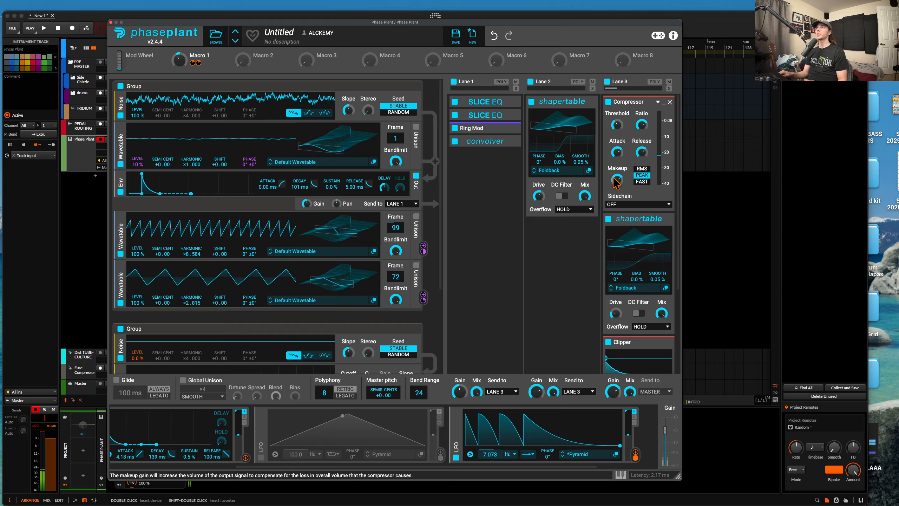
{"action": "scroll", "coordinate": [502, 144], "scroll_direction": "down", "scroll_amount": 2}
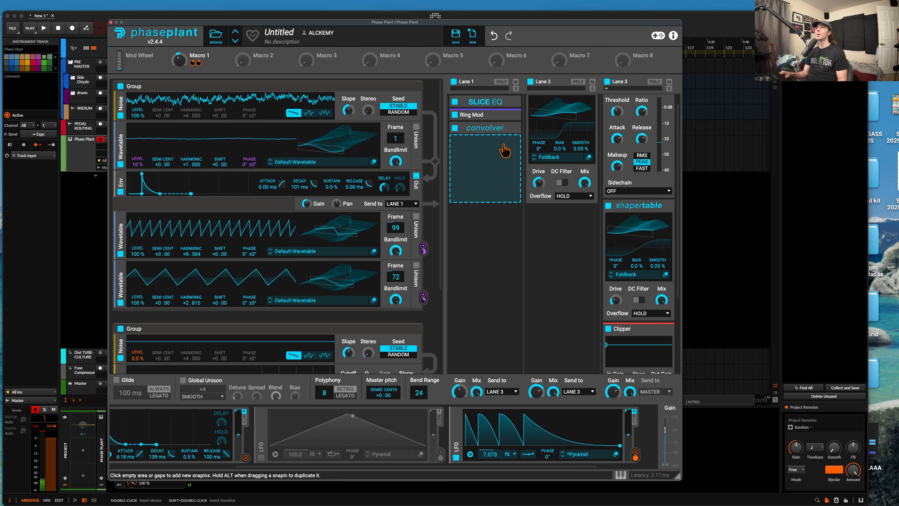
Duplicate the clap noise group and strip the Filter and the level modulation from the copy.
{"action": "scroll", "coordinate": [263, 267], "scroll_direction": "down", "scroll_amount": 5}
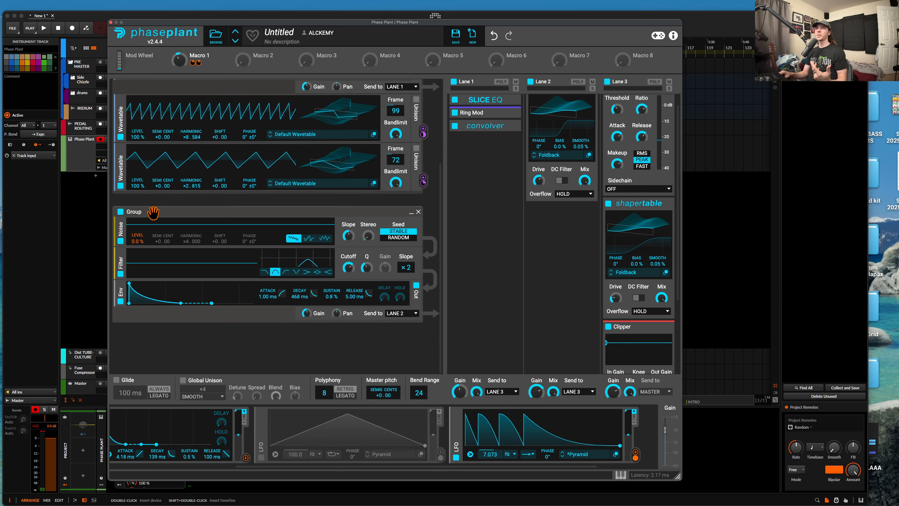
{"action": "key", "text": "super+d"}
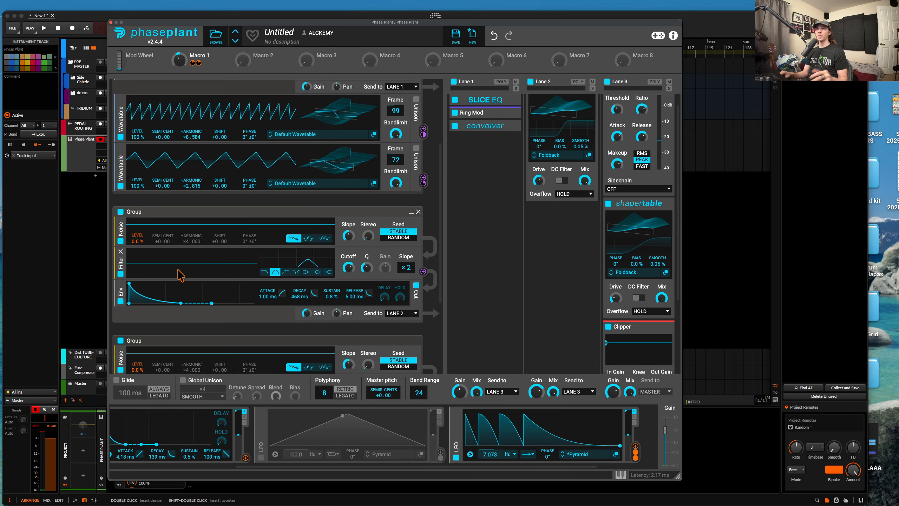
{"action": "scroll", "coordinate": [178, 270], "scroll_direction": "down", "scroll_amount": 3}
{"action": "left_click", "coordinate": [120, 305]}
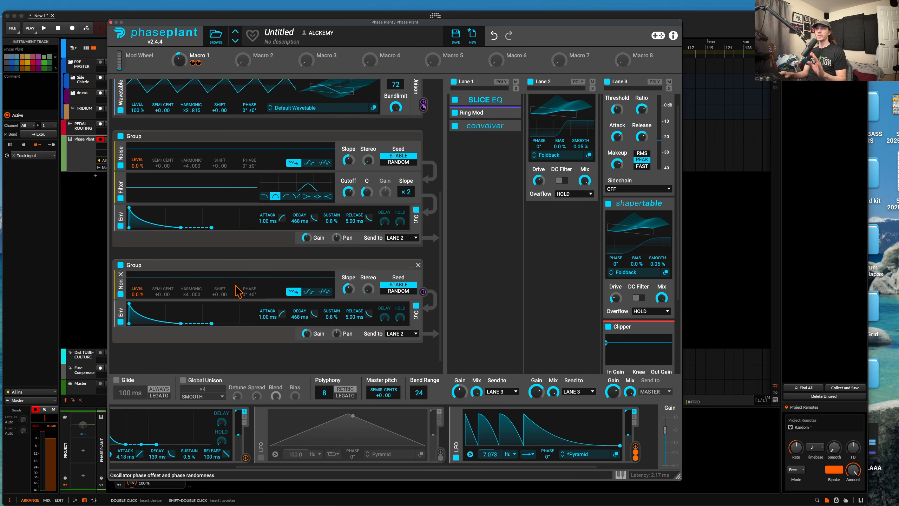
{"action": "double_click", "coordinate": [139, 300]}
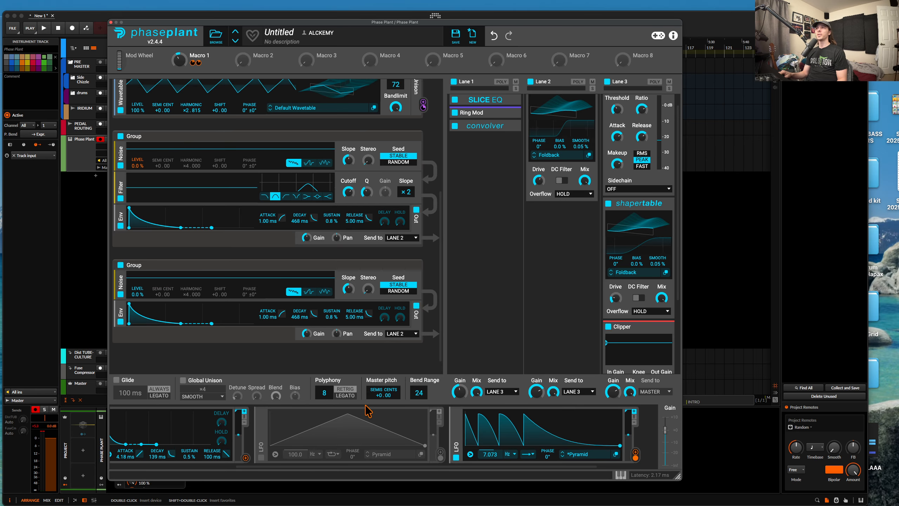
Duplicate the clap LFO and give one of the two the Ramp Down shape at a rate of 4.328 Hz.
{"action": "key", "text": "super+d"}
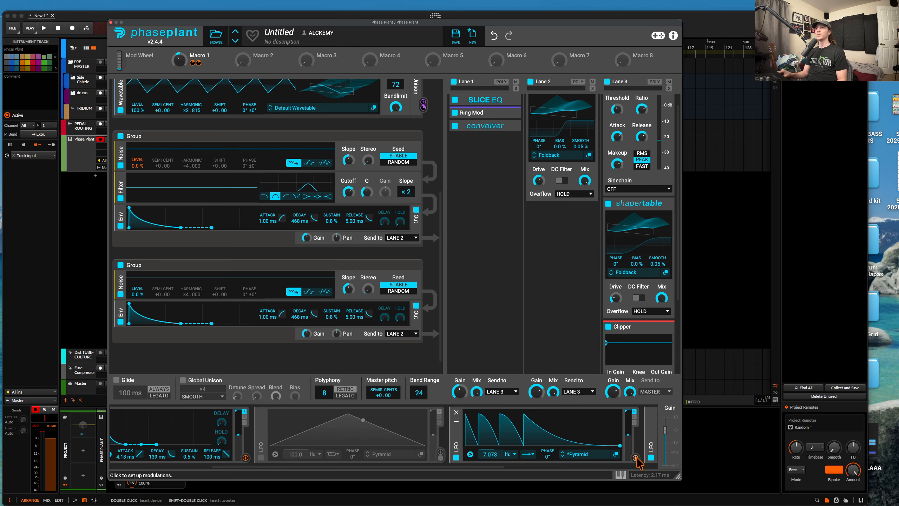
{"action": "left_click", "coordinate": [572, 456]}
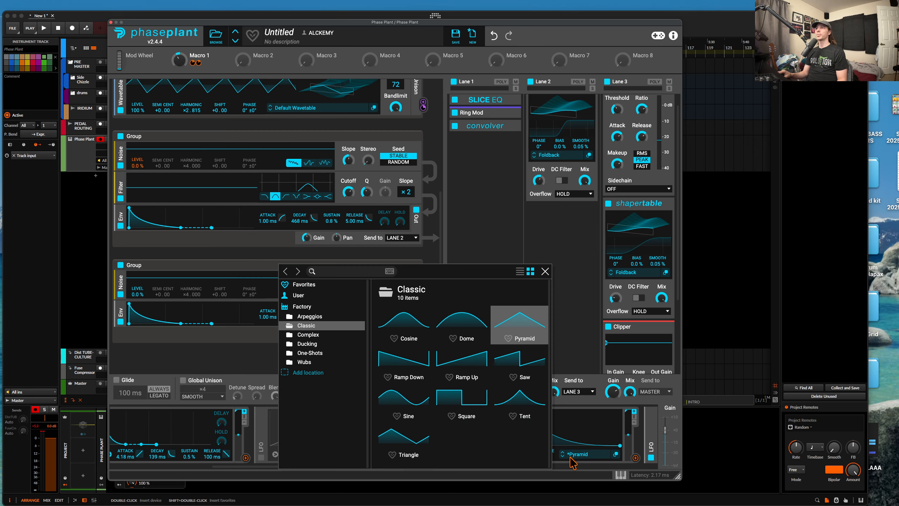
{"action": "left_click", "coordinate": [411, 361]}
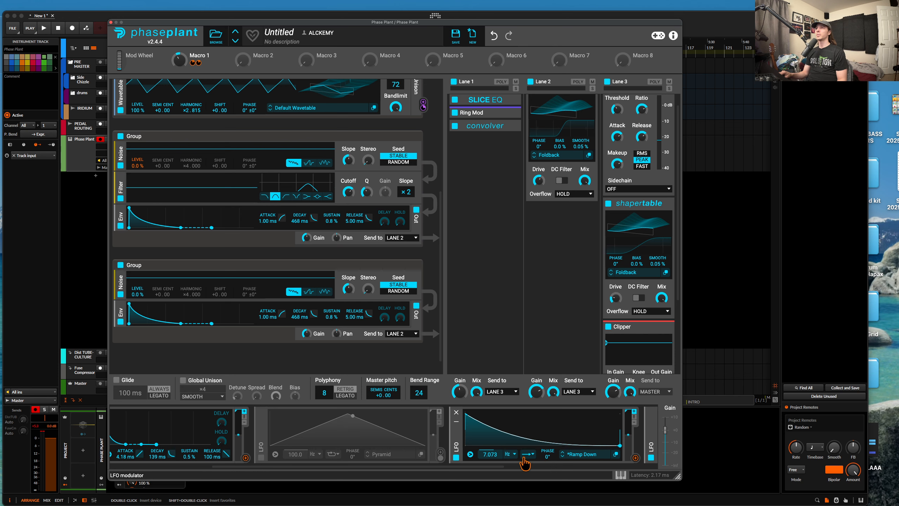
Modulate the copied Noise generator's level with the Ramp Down LFO and set that group's envelope delay to 32.8 ms.
{"action": "left_click_drag", "start_coordinate": [635, 459], "coordinate": [264, 321]}
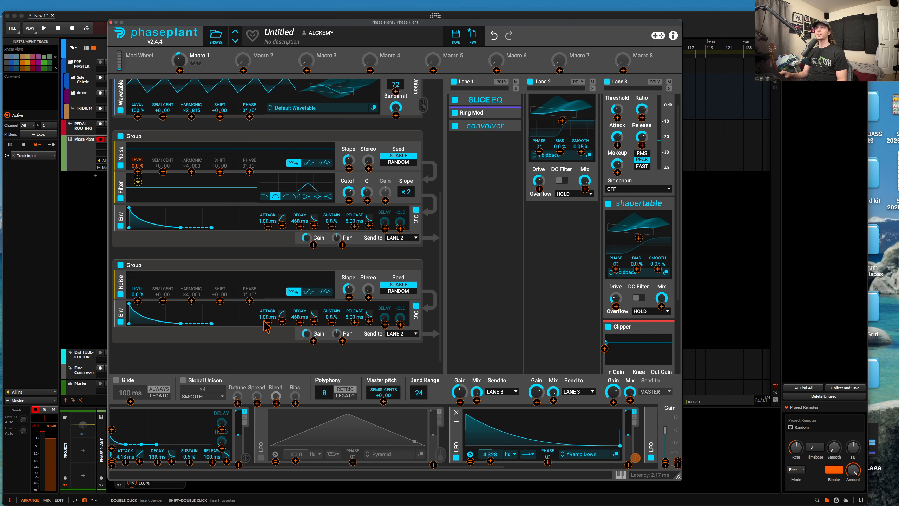
{"action": "left_click_drag", "start_coordinate": [146, 311], "coordinate": [138, 300]}
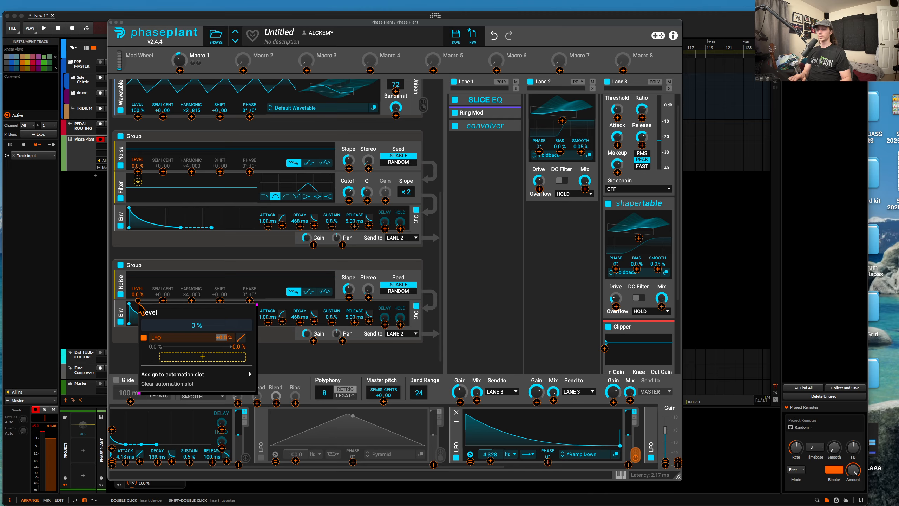
{"action": "key", "text": "Return"}
{"action": "left_click", "coordinate": [392, 298]}
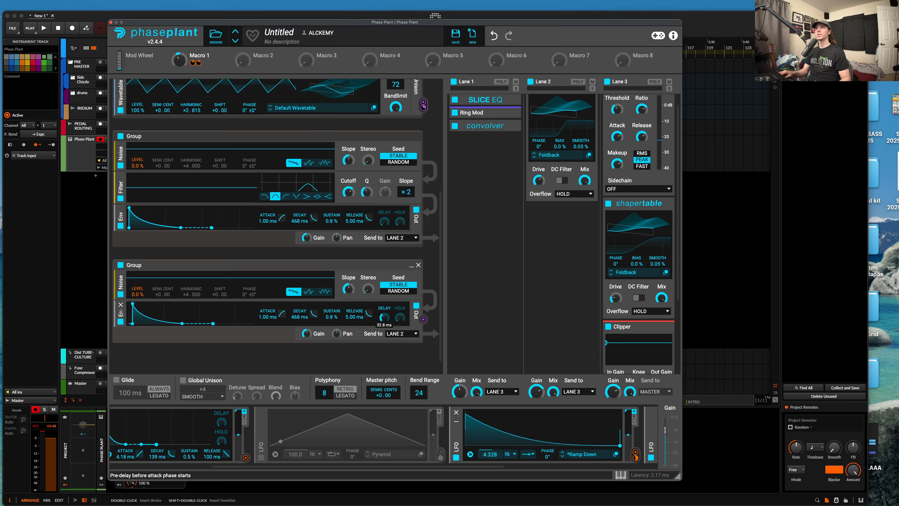
Add a high-pass Filter with raised cutoff after the copied Noise generator and shorten that group's envelope decay to 325 ms.
{"action": "mouse_move", "coordinate": [138, 301]}
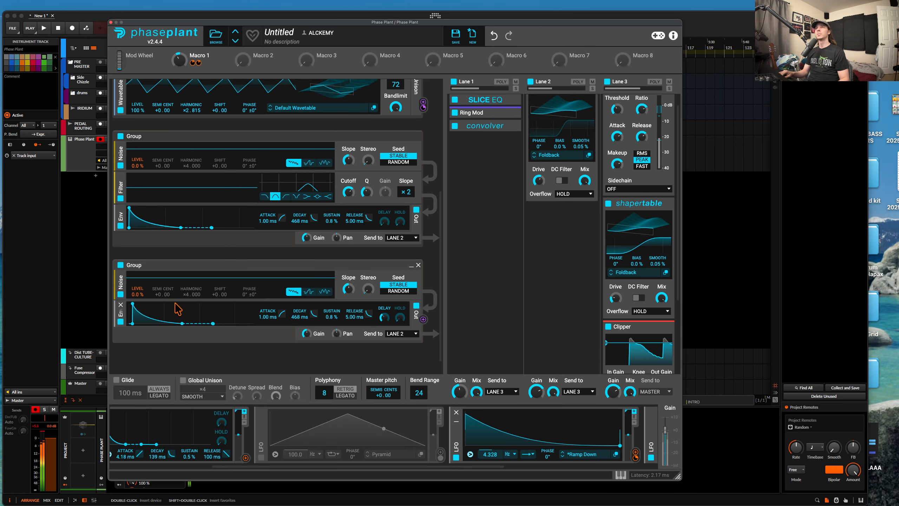
{"action": "left_click", "coordinate": [187, 305]}
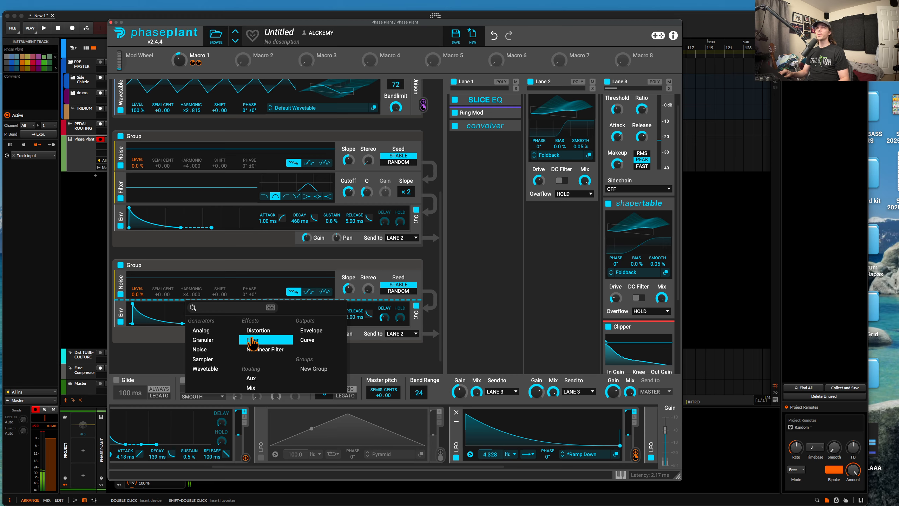
{"action": "left_click", "coordinate": [263, 341]}
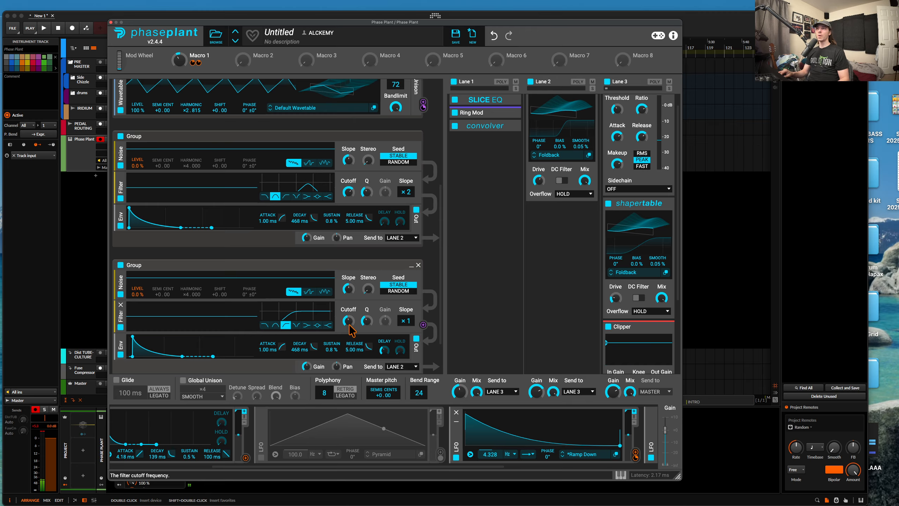
{"action": "left_click_drag", "start_coordinate": [349, 321], "coordinate": [348, 314]}
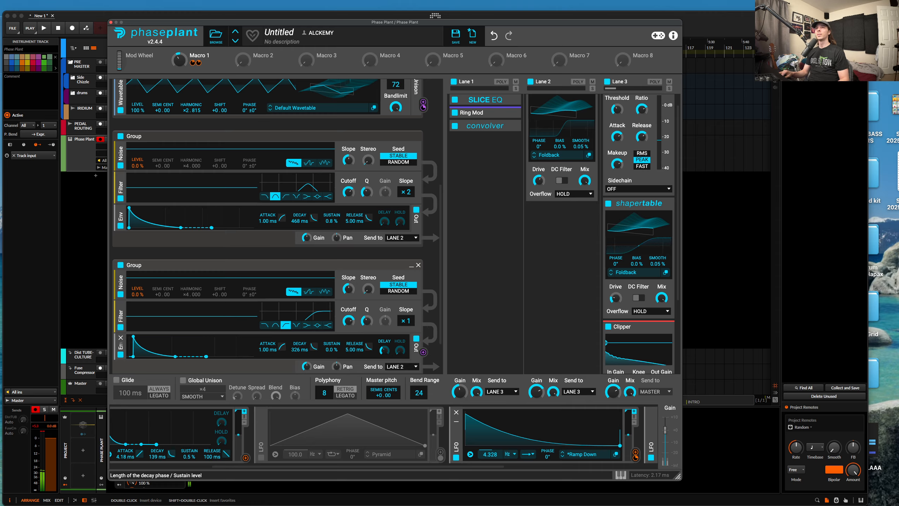
{"action": "left_click_drag", "start_coordinate": [175, 356], "coordinate": [174, 356]}
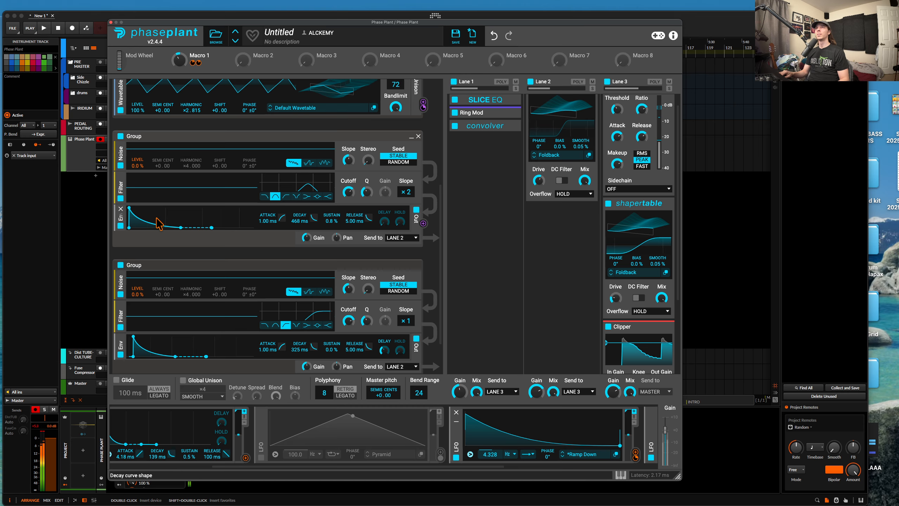
Expand the Convolver and the second Slice EQ in Lane 1 to show their controls.
{"action": "scroll", "coordinate": [158, 223], "scroll_direction": "up", "scroll_amount": 5}
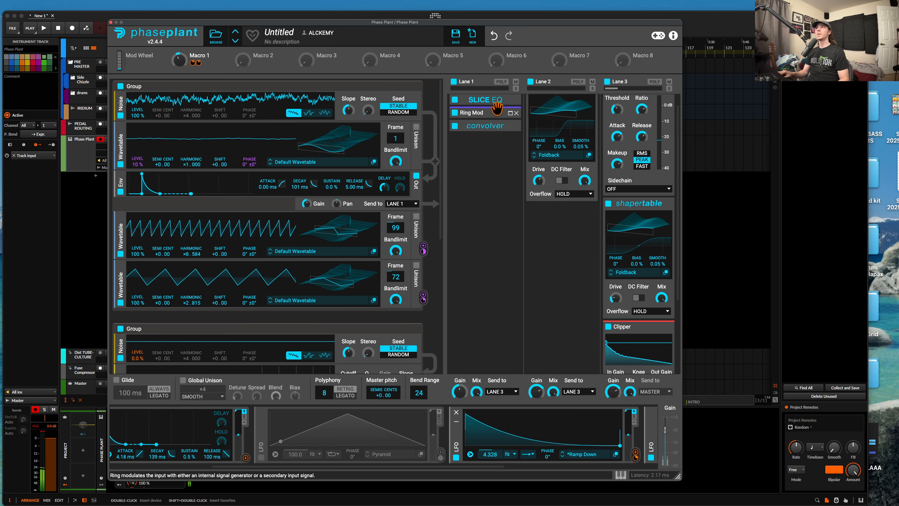
{"action": "left_click", "coordinate": [508, 127]}
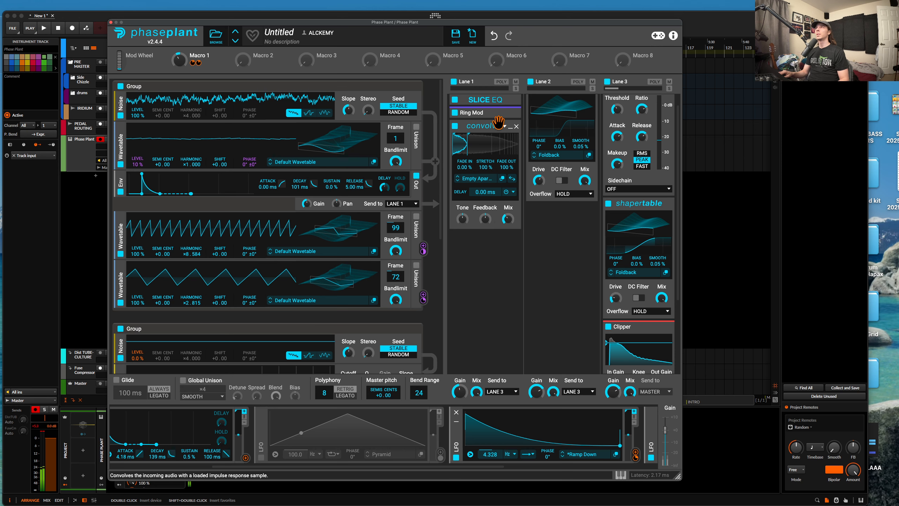
{"action": "scroll", "coordinate": [498, 122], "scroll_direction": "up", "scroll_amount": 1}
{"action": "left_click", "coordinate": [510, 116]}
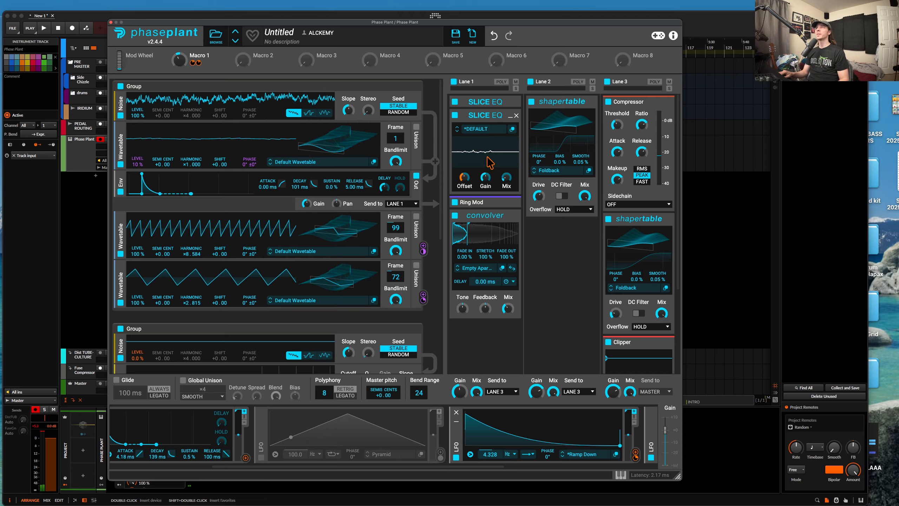
Expand the first Slice EQ in Lane 1 and readjust the Macro 1 knob.
{"action": "left_click", "coordinate": [510, 102]}
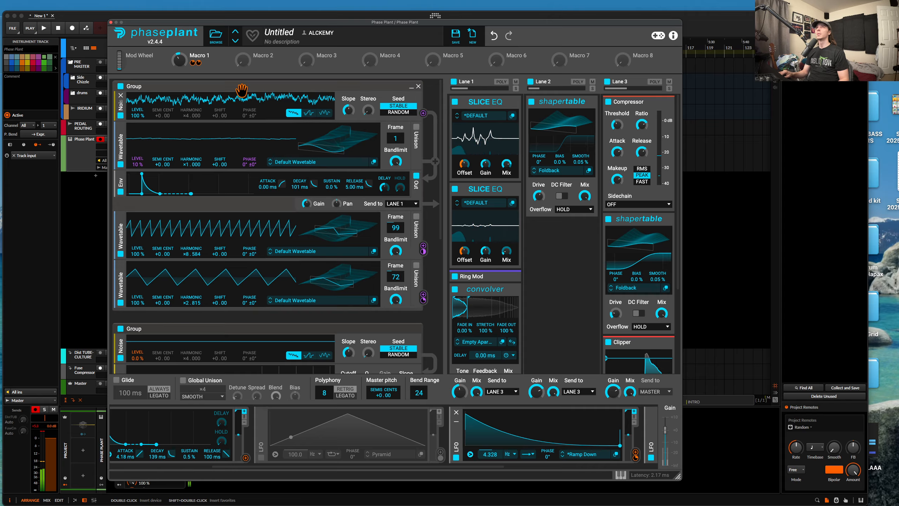
{"action": "double_click", "coordinate": [178, 60]}
{"action": "left_click_drag", "start_coordinate": [178, 59], "coordinate": [179, 56]}
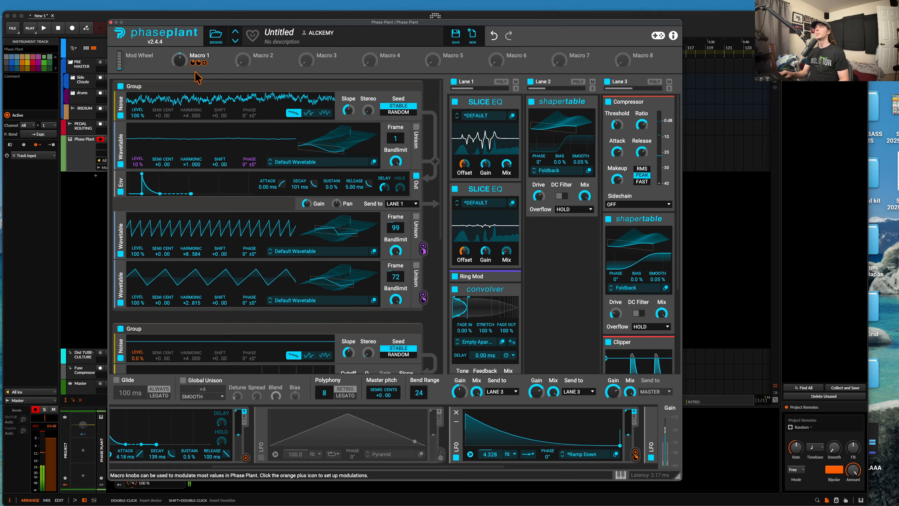
Bypass Lane 1 and adjust the band-pass filter cutoff of the first clap noise group.
{"action": "scroll", "coordinate": [352, 223], "scroll_direction": "down", "scroll_amount": 5}
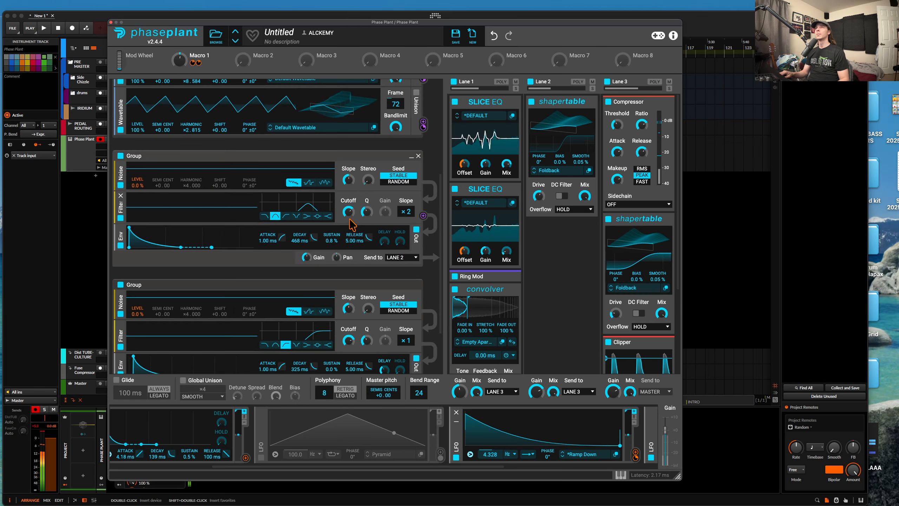
{"action": "scroll", "coordinate": [352, 223], "scroll_direction": "down", "scroll_amount": 1}
{"action": "scroll", "coordinate": [301, 431], "scroll_direction": "right", "scroll_amount": 8}
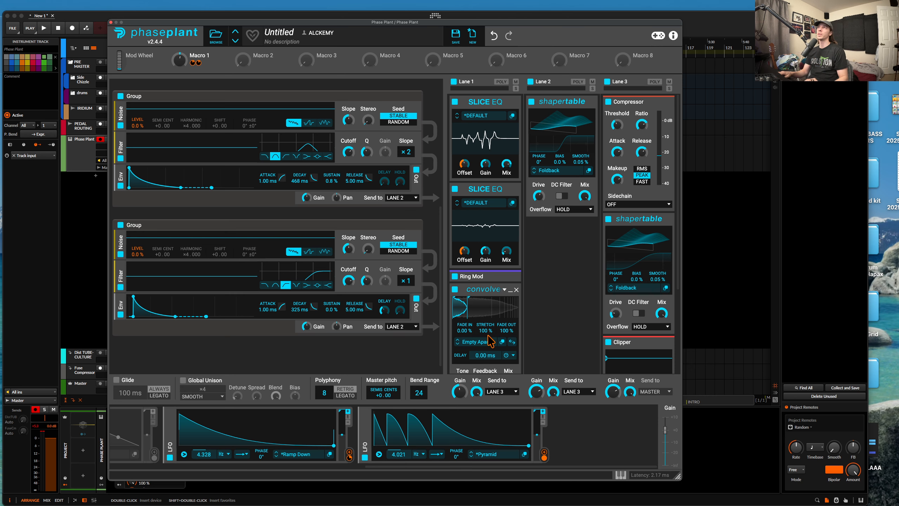
{"action": "left_click", "coordinate": [454, 82]}
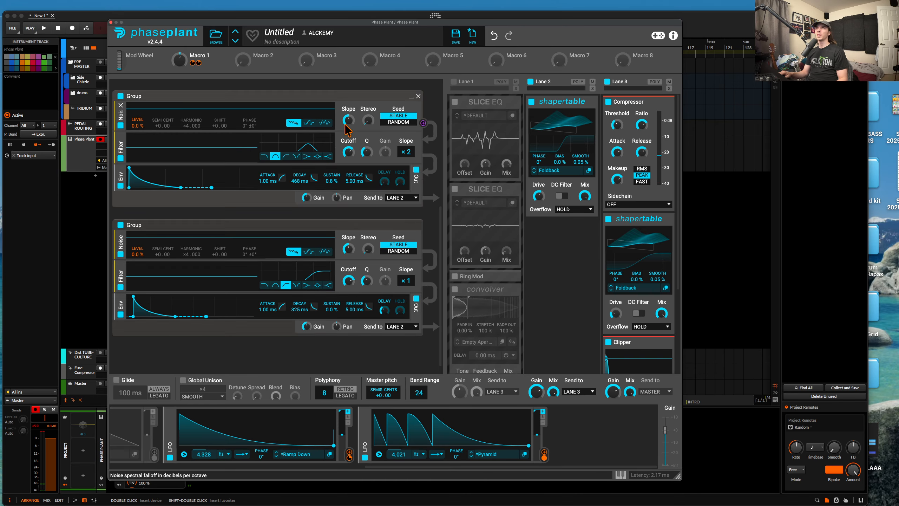
{"action": "left_click_drag", "start_coordinate": [348, 154], "coordinate": [348, 151]}
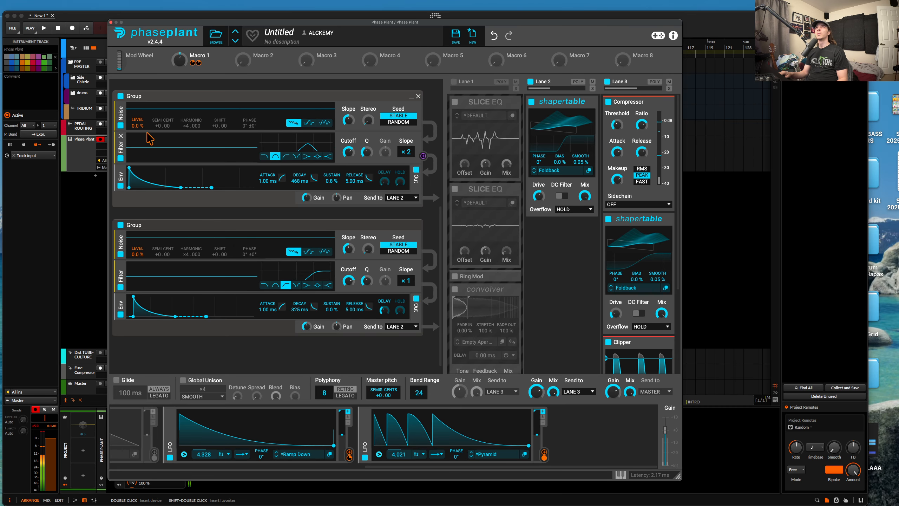
Set the Pyramid LFO's rate to 5.622 Hz, and lengthen the second clap envelope's delay with its decay at 311 ms.
{"action": "left_click_drag", "start_coordinate": [398, 454], "coordinate": [398, 452]}
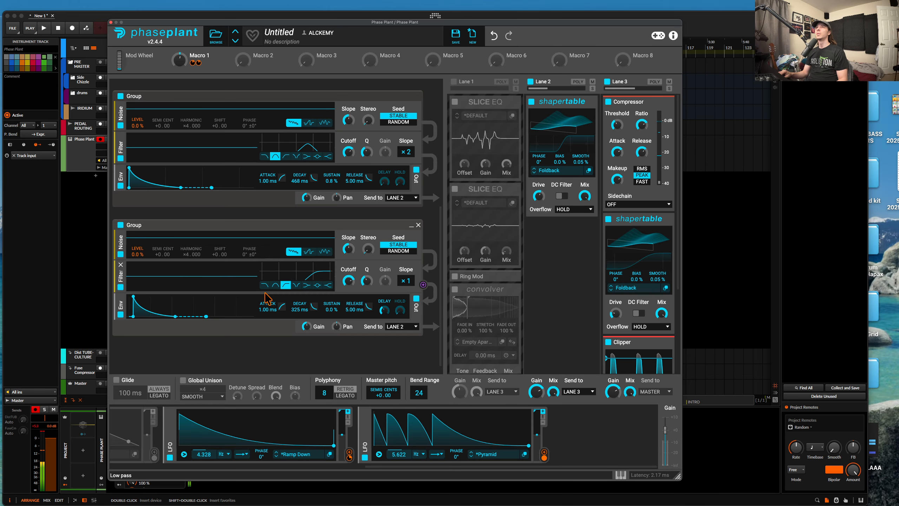
{"action": "left_click_drag", "start_coordinate": [384, 309], "coordinate": [384, 314]}
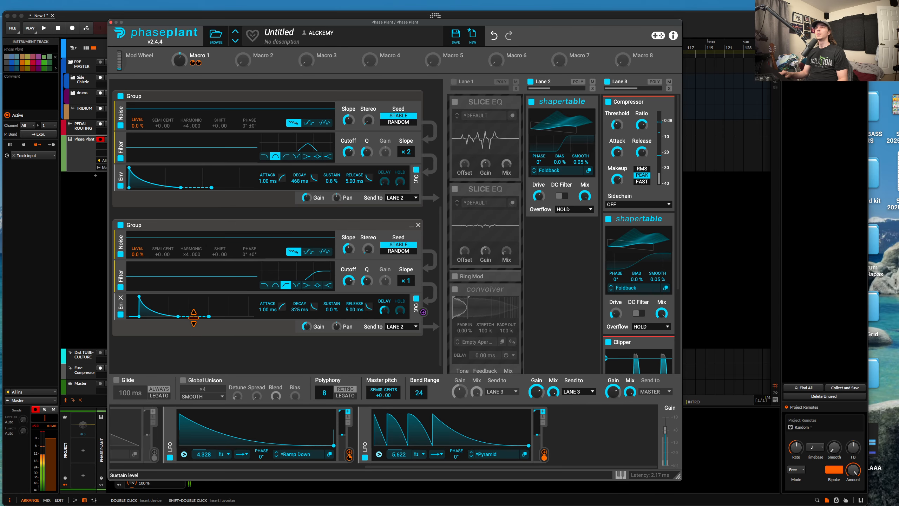
{"action": "left_click_drag", "start_coordinate": [179, 315], "coordinate": [203, 315]}
Set the Ramp Down LFO's rate to 8.808 Hz and the first clap group's filter cutoff to 2.24 kHz.
{"action": "mouse_move", "coordinate": [138, 261]}
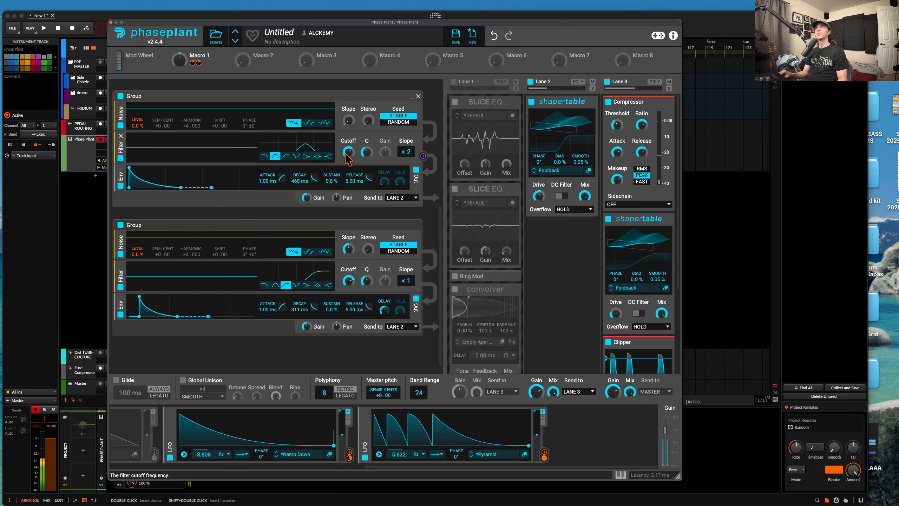
{"action": "left_click_drag", "start_coordinate": [349, 152], "coordinate": [348, 153]}
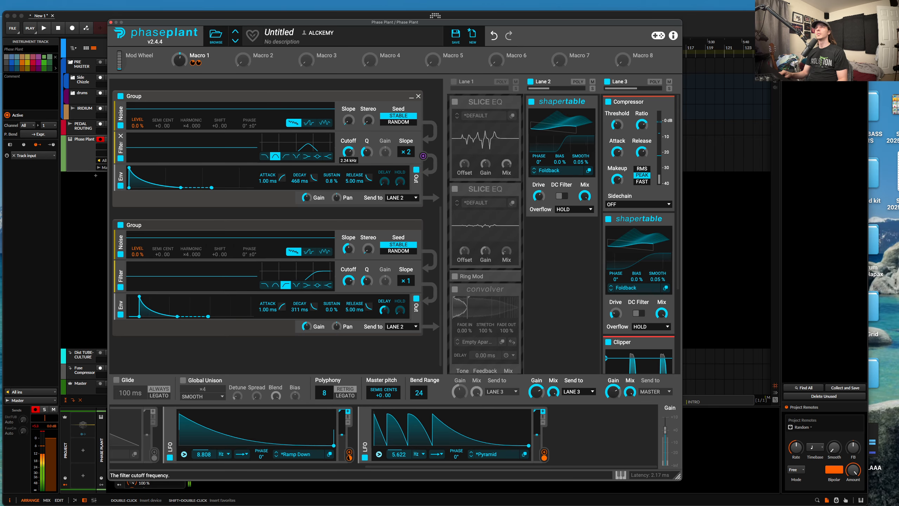
Set the Pyramid LFO's rate to 10.09 Hz and shorten the second clap envelope's delay.
{"action": "left_click_drag", "start_coordinate": [399, 454], "coordinate": [398, 442]}
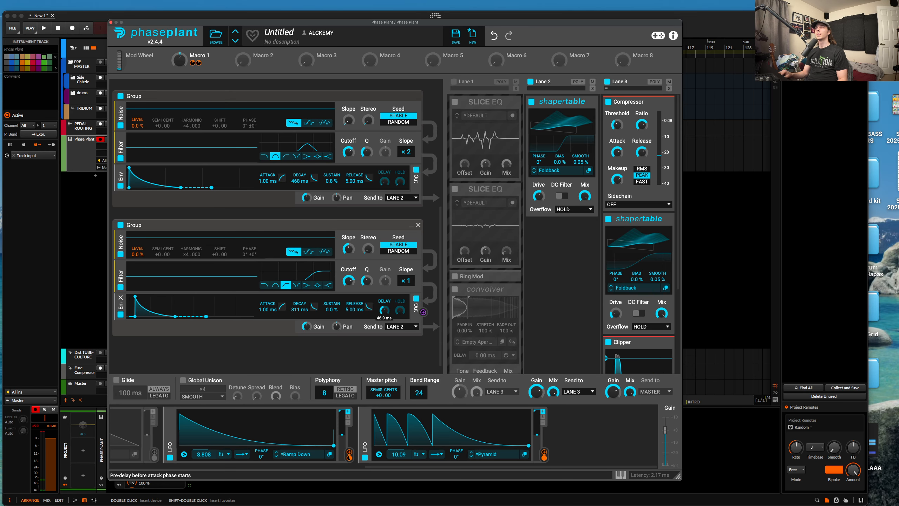
{"action": "left_click_drag", "start_coordinate": [384, 310], "coordinate": [384, 312]}
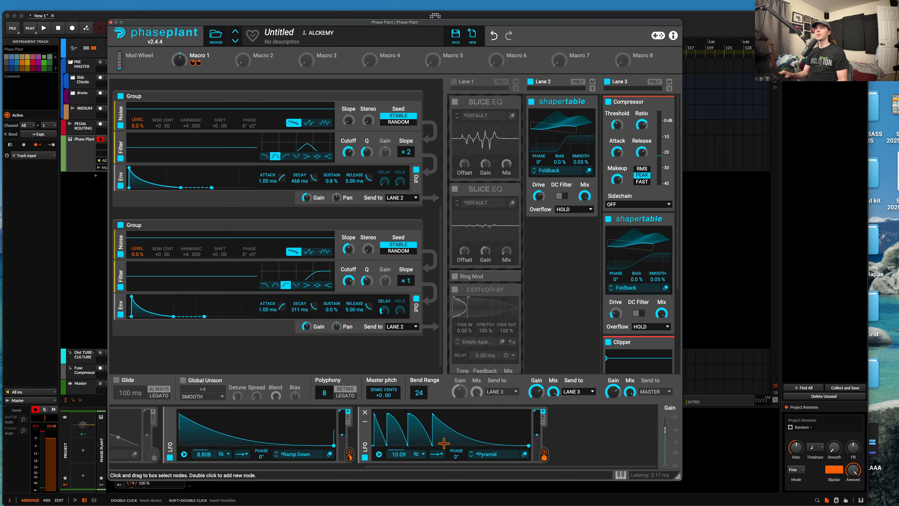
Remove the last peak from the Pyramid LFO's curve, reshape its final decay, and adjust the second clap group's filter cutoff.
{"action": "double_click", "coordinate": [431, 440]}
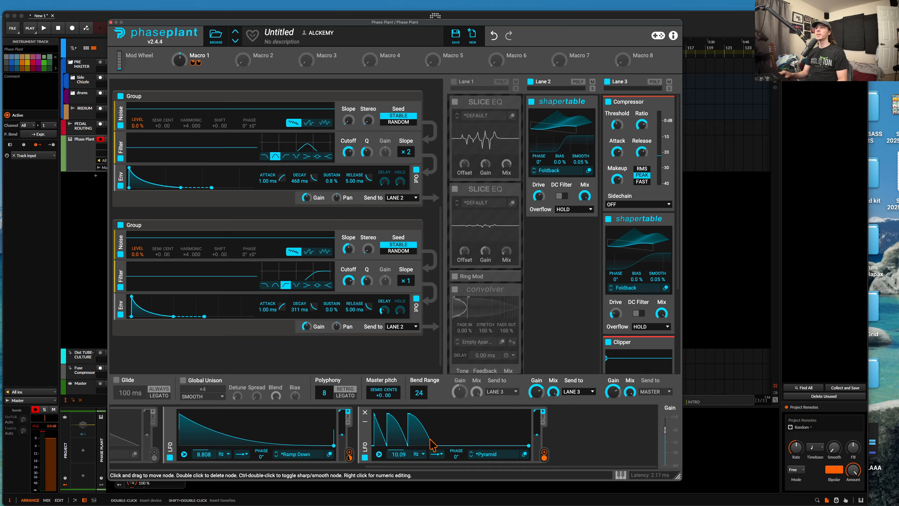
{"action": "left_click_drag", "start_coordinate": [431, 444], "coordinate": [470, 466]}
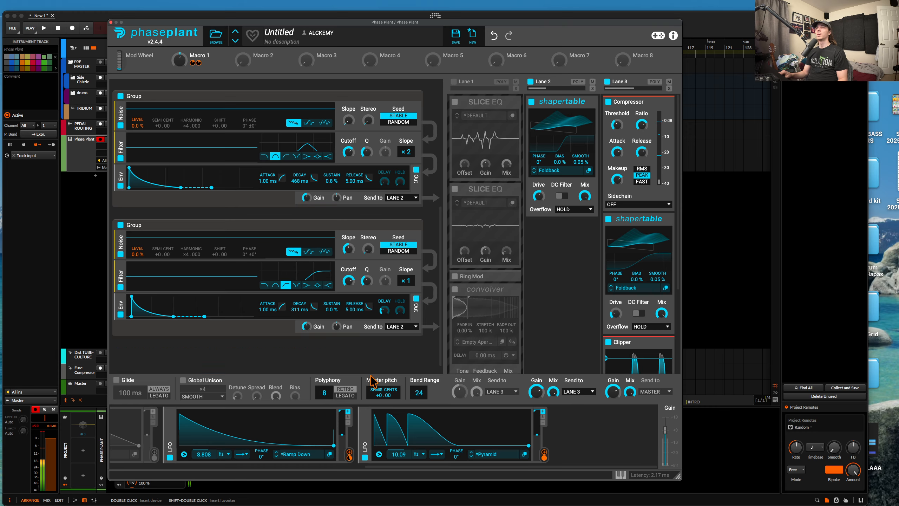
{"action": "left_click_drag", "start_coordinate": [346, 280], "coordinate": [348, 249]}
Bypass the noise and Wavetable percussion group and set the Pyramid LFO's rate to 3.981 Hz.
{"action": "scroll", "coordinate": [242, 279], "scroll_direction": "up", "scroll_amount": 8}
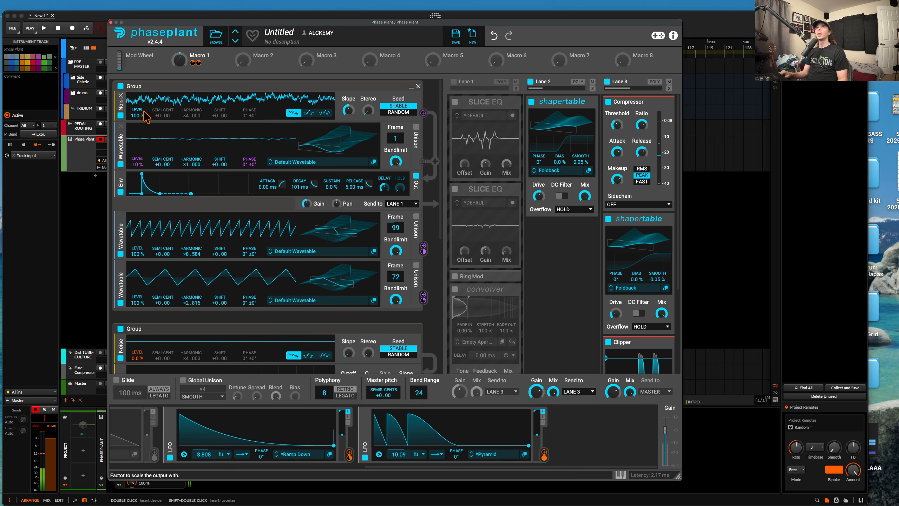
{"action": "left_click", "coordinate": [120, 86]}
{"action": "scroll", "coordinate": [200, 170], "scroll_direction": "down", "scroll_amount": 5}
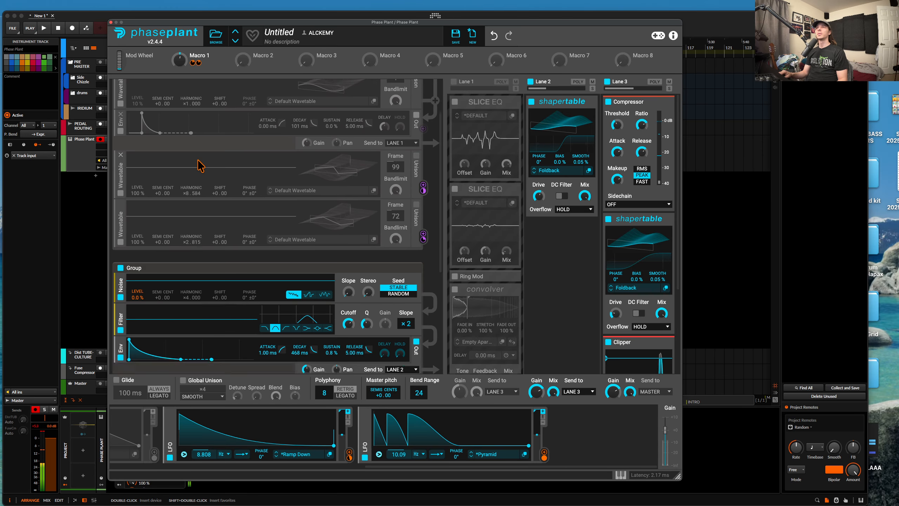
{"action": "scroll", "coordinate": [242, 263], "scroll_direction": "down", "scroll_amount": 2}
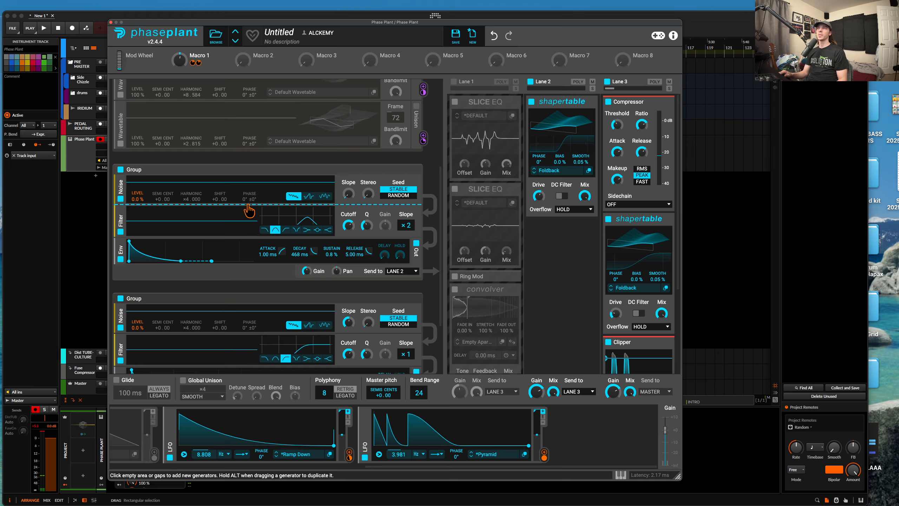
{"action": "scroll", "coordinate": [249, 210], "scroll_direction": "down", "scroll_amount": 3}
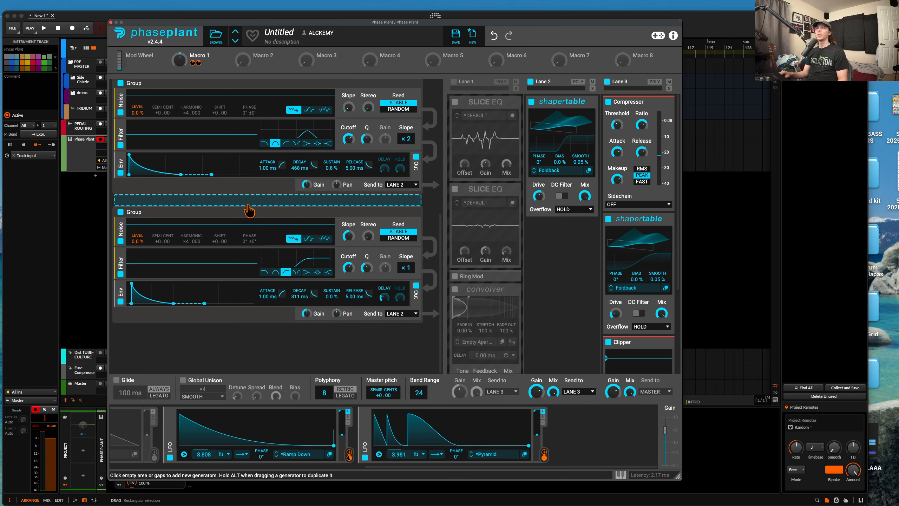
{"action": "scroll", "coordinate": [249, 210], "scroll_direction": "up", "scroll_amount": 5}
{"action": "scroll", "coordinate": [250, 210], "scroll_direction": "down", "scroll_amount": 6}
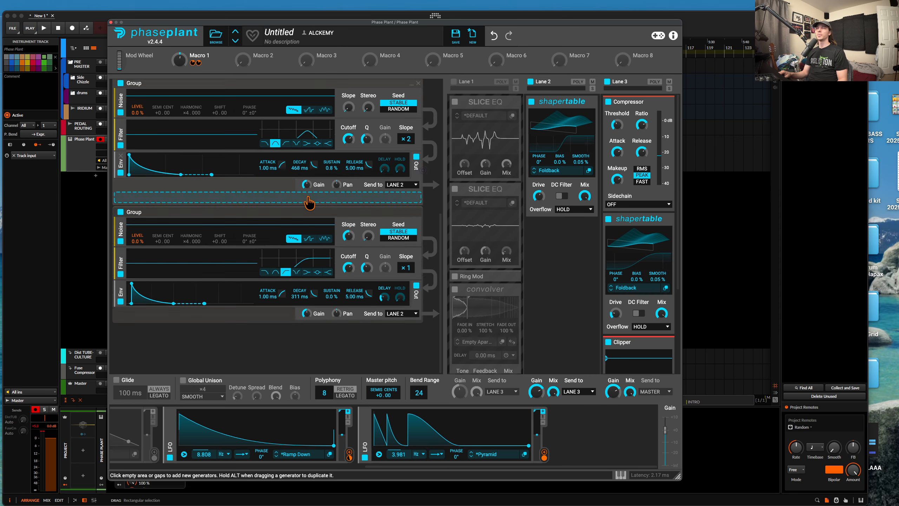
Lower the first clap group's band-pass cutoff slightly and lengthen the second clap envelope's delay.
{"action": "scroll", "coordinate": [311, 205], "scroll_direction": "up", "scroll_amount": 1}
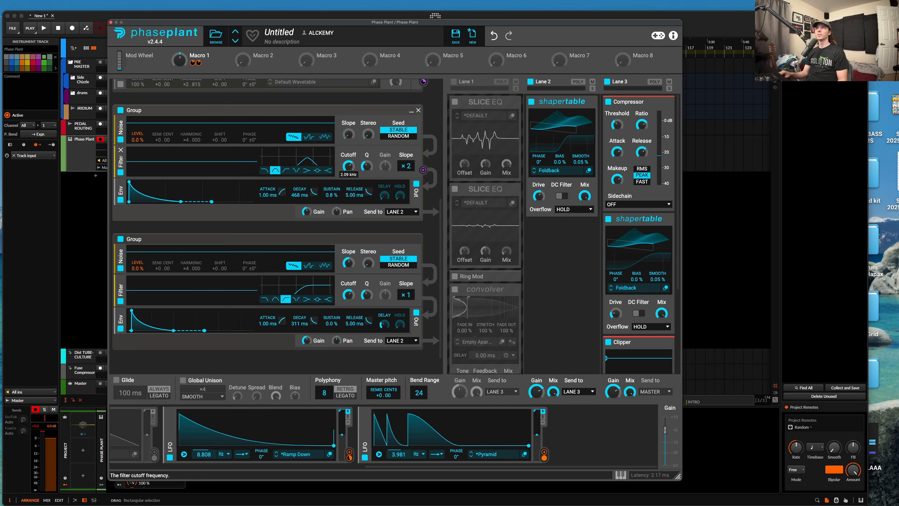
{"action": "left_click_drag", "start_coordinate": [349, 165], "coordinate": [349, 169]}
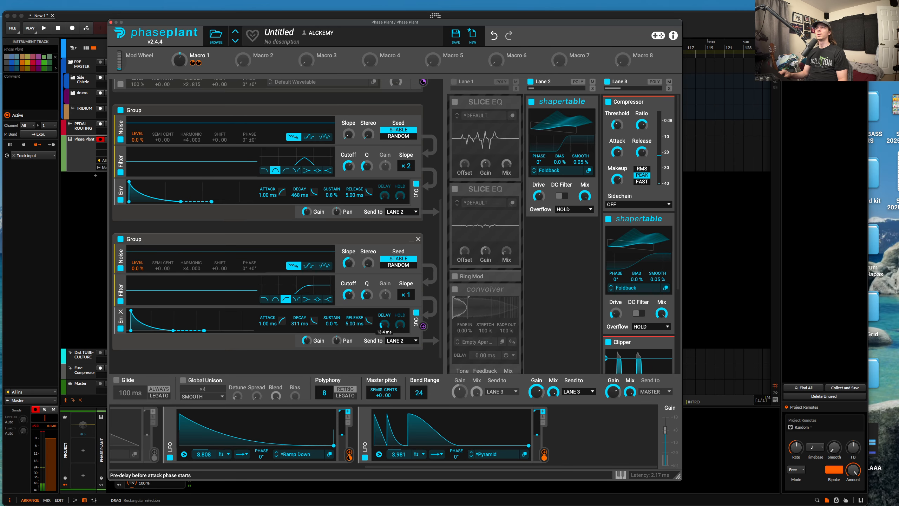
{"action": "left_click_drag", "start_coordinate": [384, 323], "coordinate": [384, 320]}
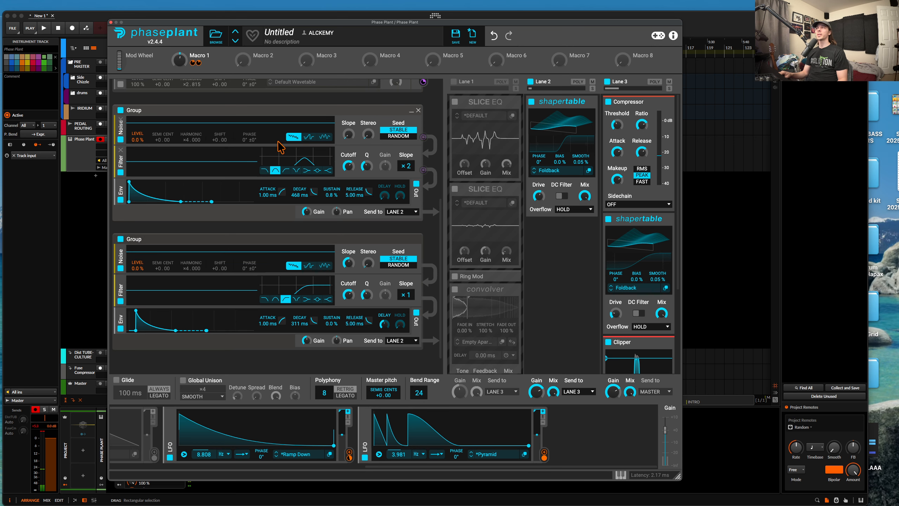
Re-enable the percussion group and Lane 1, and lower Lane 1's output gain to -13.79 dB.
{"action": "scroll", "coordinate": [282, 146], "scroll_direction": "up", "scroll_amount": 6}
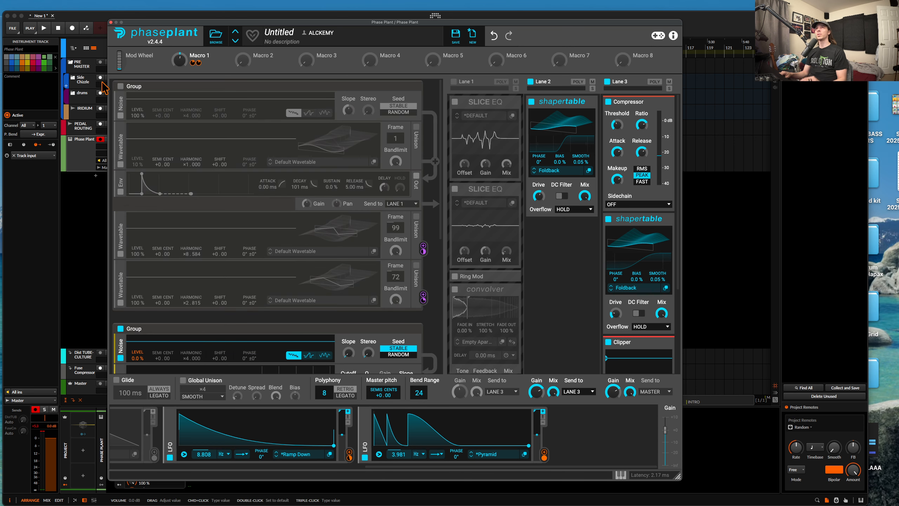
{"action": "left_click", "coordinate": [120, 86]}
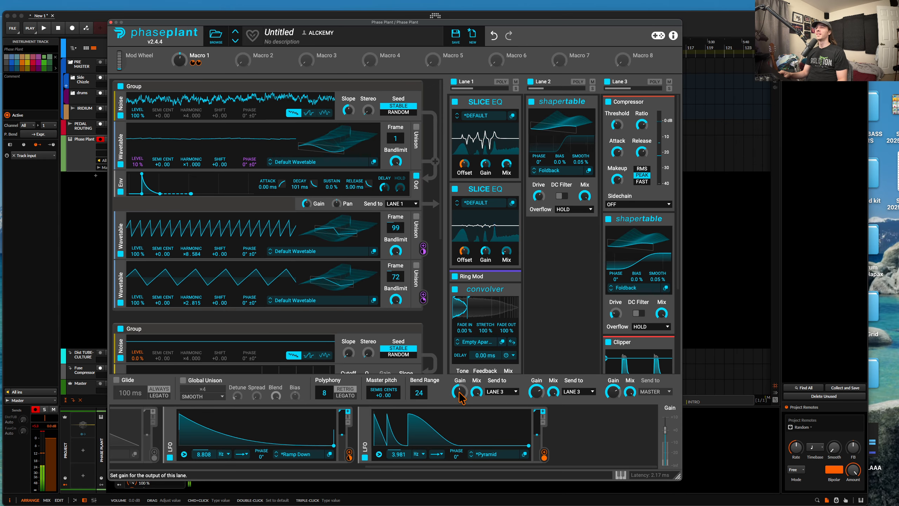
{"action": "left_click_drag", "start_coordinate": [458, 391], "coordinate": [459, 398]}
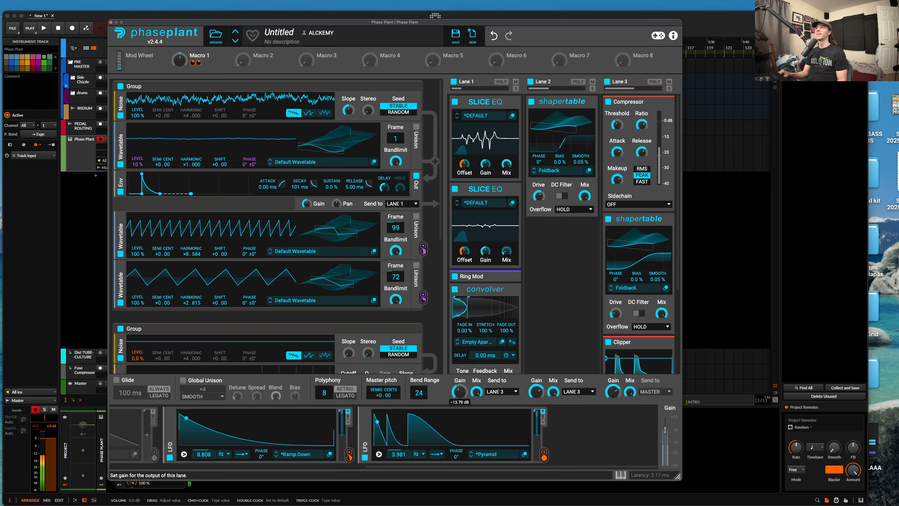
{"action": "scroll", "coordinate": [585, 234], "scroll_direction": "down", "scroll_amount": 5}
{"action": "scroll", "coordinate": [585, 235], "scroll_direction": "up", "scroll_amount": 5}
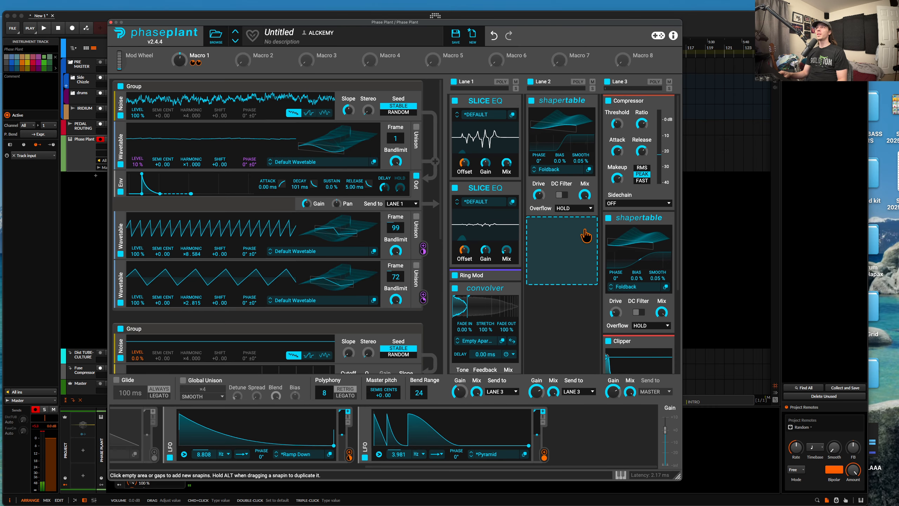
Collapse Lane 3's Shapertable and insert a Multipass before the Clipper with the ALCKEM TT preset.
{"action": "left_click", "coordinate": [663, 219]}
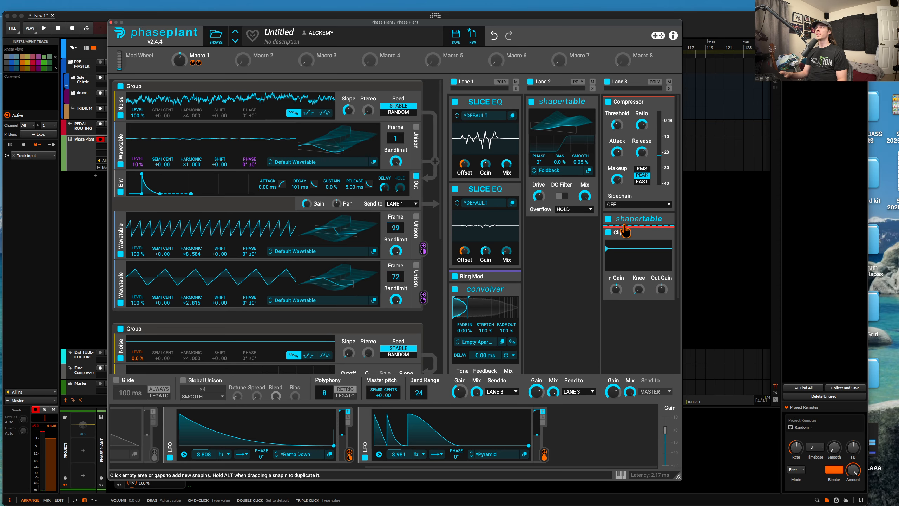
{"action": "left_click", "coordinate": [624, 226]}
{"action": "left_click", "coordinate": [641, 341]}
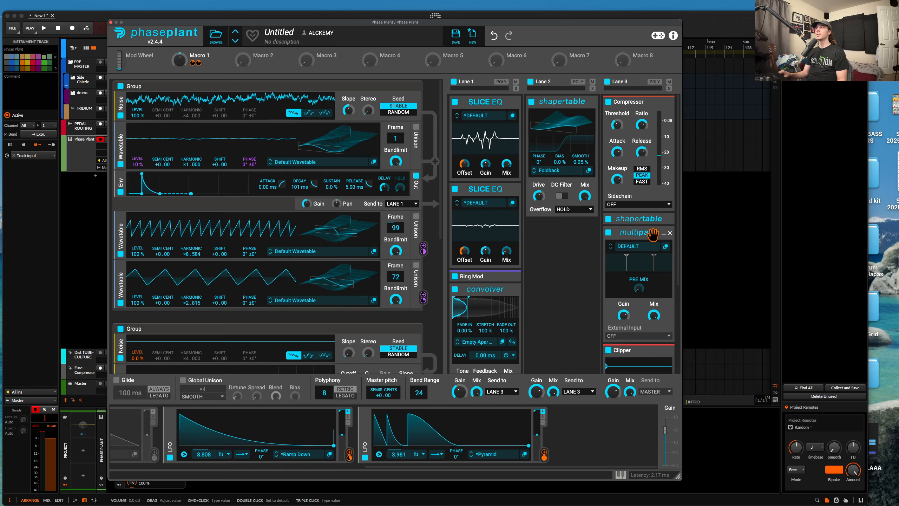
{"action": "left_click", "coordinate": [654, 248]}
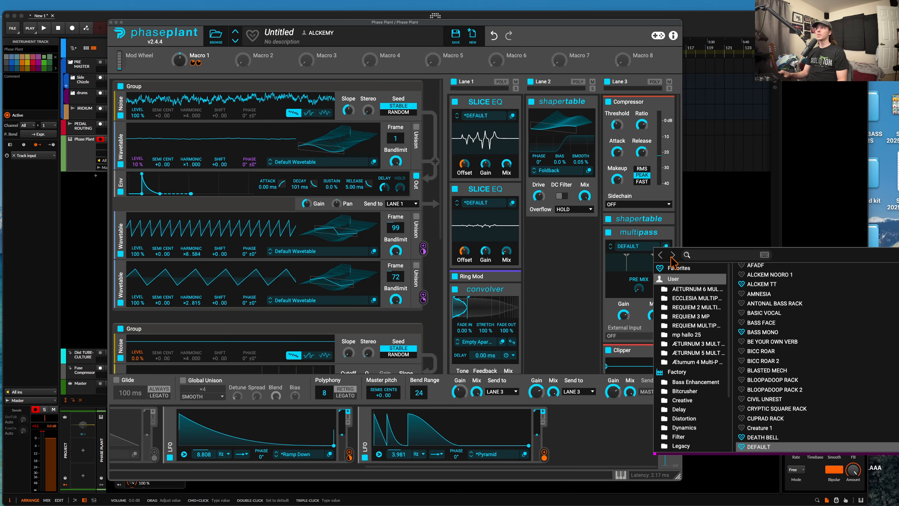
{"action": "left_click", "coordinate": [755, 285]}
{"action": "scroll", "coordinate": [640, 302], "scroll_direction": "down", "scroll_amount": 1}
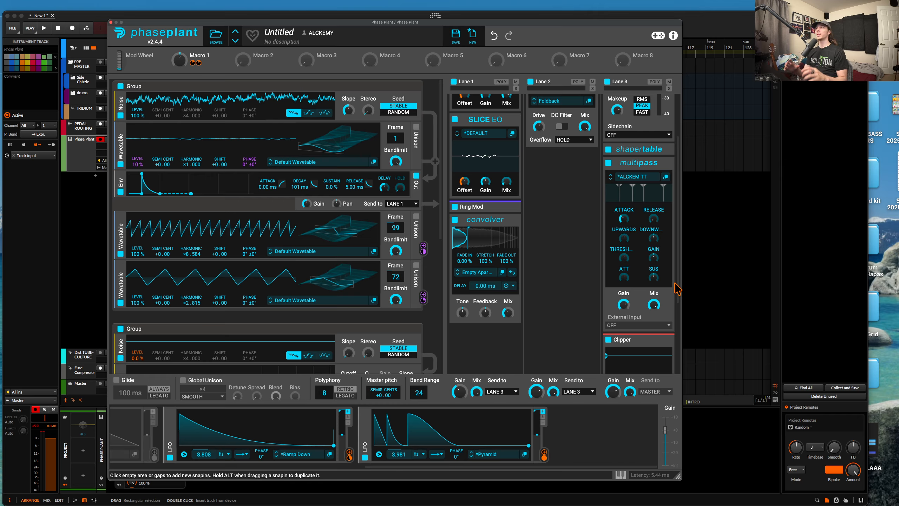
In the Multipass editor, raise the 80.8–321 Hz band's thresholds and set the 1.00–8.00 kHz band's upward ratio to 2.6:1.
{"action": "left_click", "coordinate": [665, 178]}
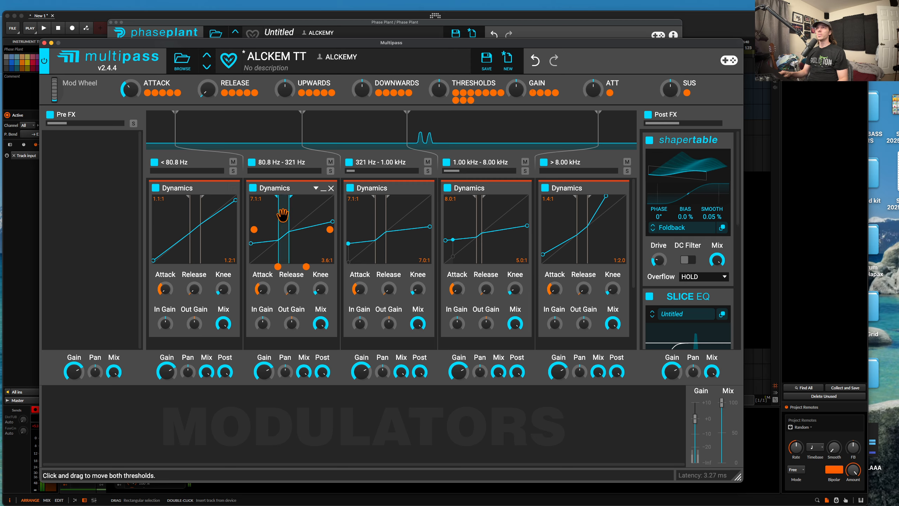
{"action": "left_click_drag", "start_coordinate": [282, 215], "coordinate": [291, 213]}
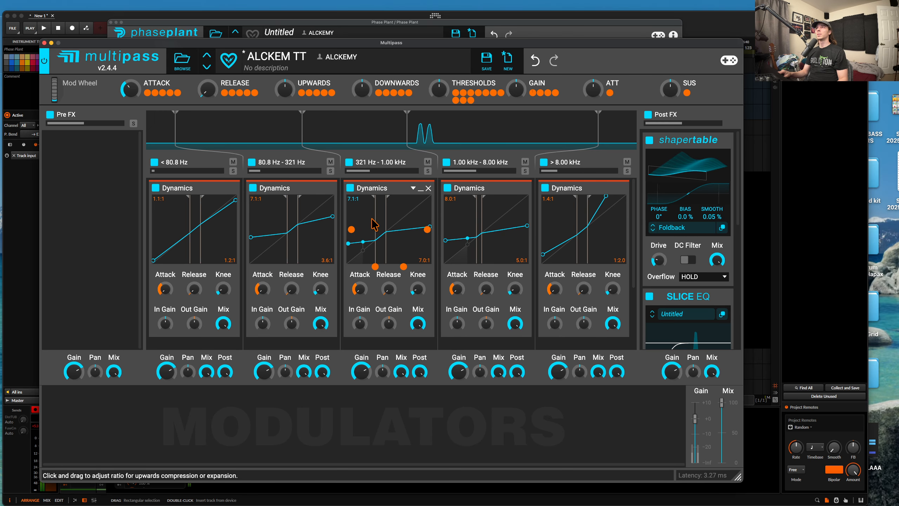
{"action": "left_click_drag", "start_coordinate": [445, 240], "coordinate": [445, 242]}
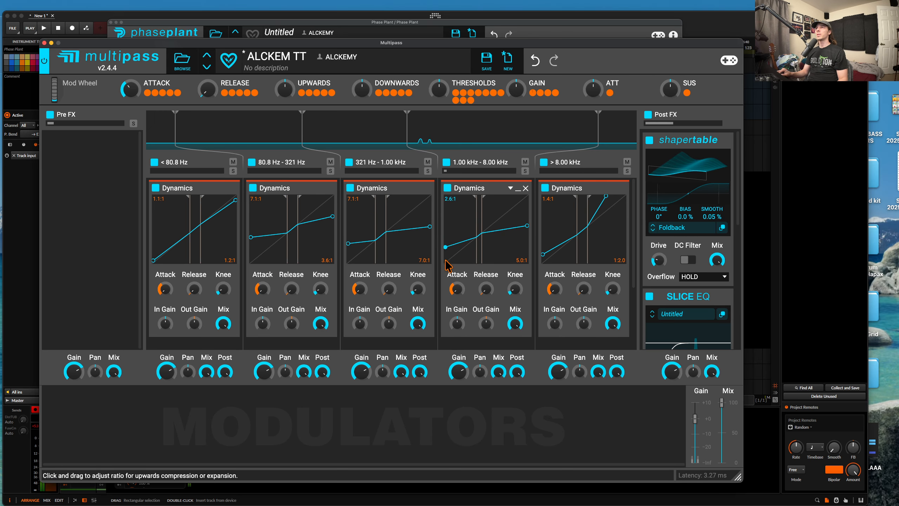
Raise the Multipass Dynamics thresholds in the three bands above 321 Hz, setting the 1.00–8.00 kHz ratios to 1:1.6 and 30:1, and close the editor.
{"action": "left_click_drag", "start_coordinate": [447, 275], "coordinate": [446, 280]}
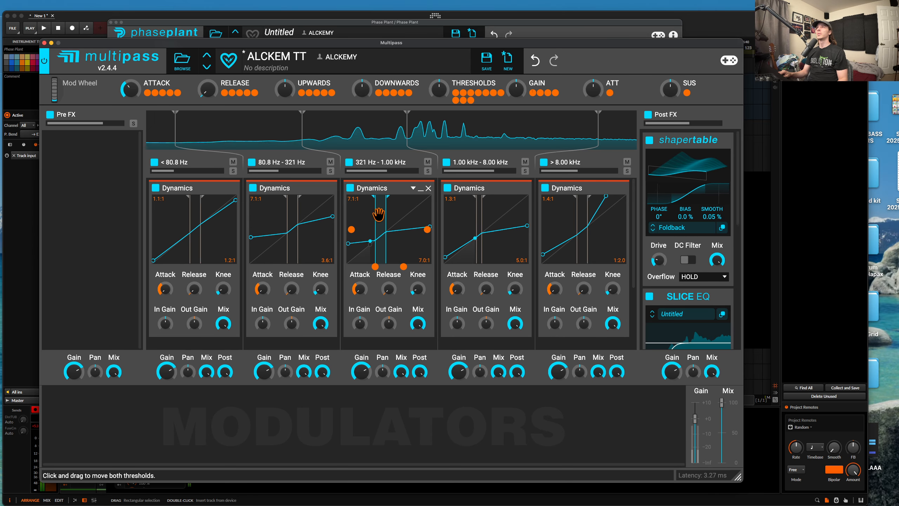
{"action": "left_click_drag", "start_coordinate": [379, 213], "coordinate": [396, 214]}
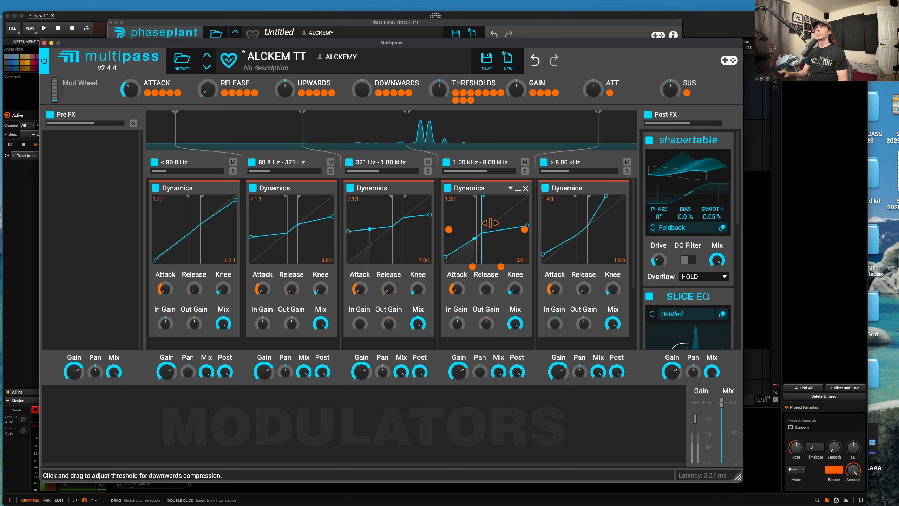
{"action": "left_click_drag", "start_coordinate": [508, 261], "coordinate": [508, 268]}
{"action": "left_click_drag", "start_coordinate": [471, 245], "coordinate": [472, 255]}
{"action": "left_click_drag", "start_coordinate": [478, 222], "coordinate": [487, 222]}
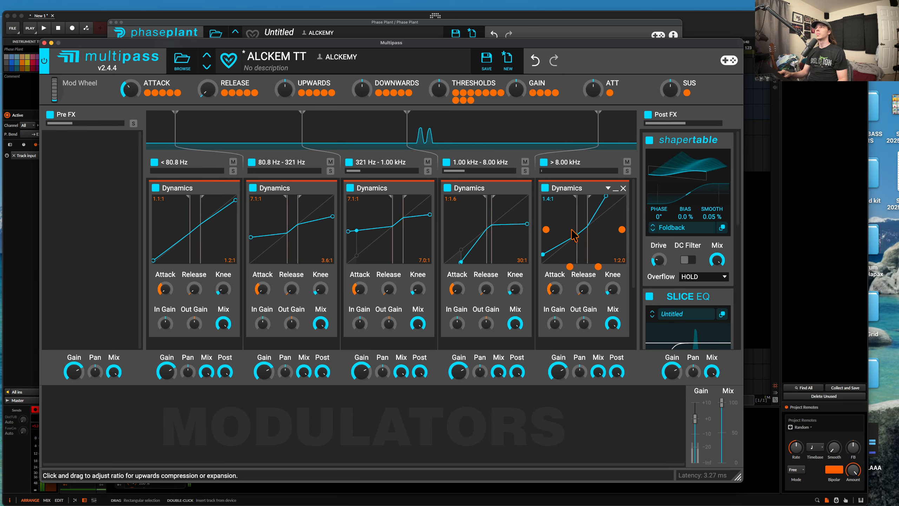
{"action": "left_click_drag", "start_coordinate": [579, 222], "coordinate": [589, 223]}
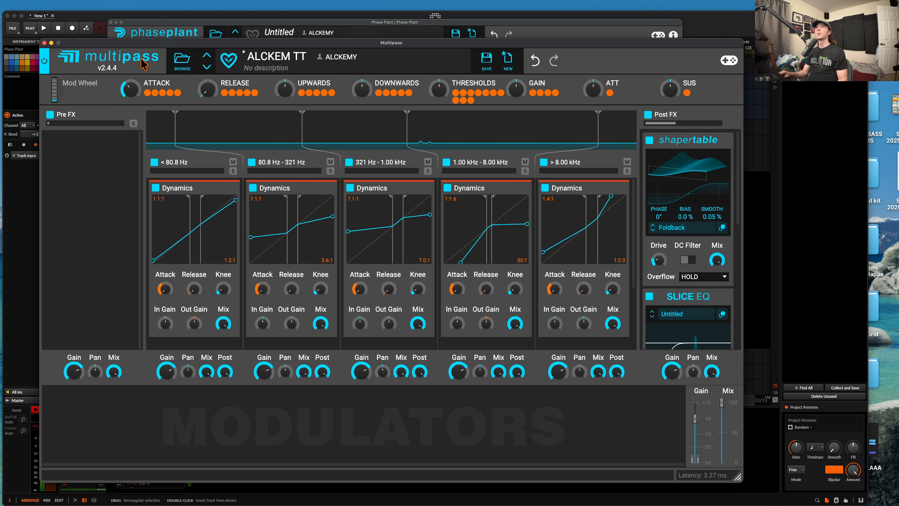
{"action": "left_click", "coordinate": [45, 43]}
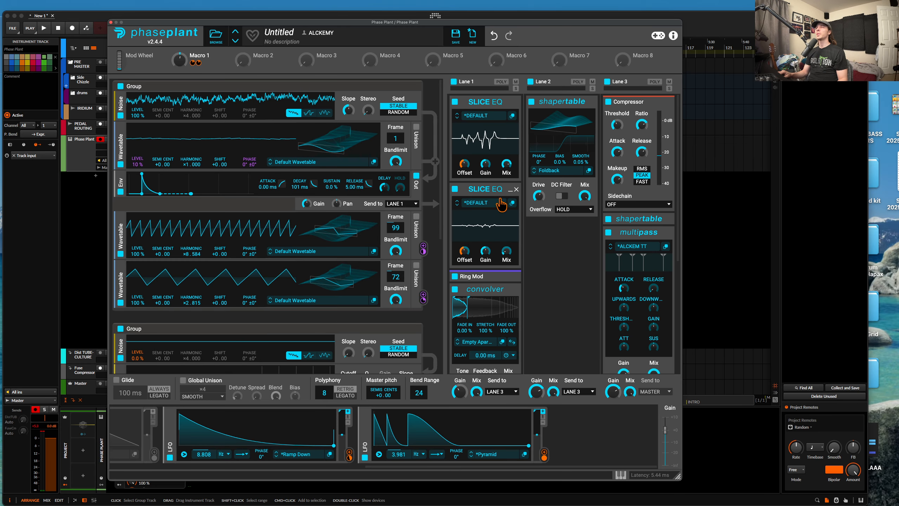
Bypass the second Slice EQ in Lane 1 and add a Gate after the Convolver, adjusting its threshold.
{"action": "left_click", "coordinate": [454, 189]}
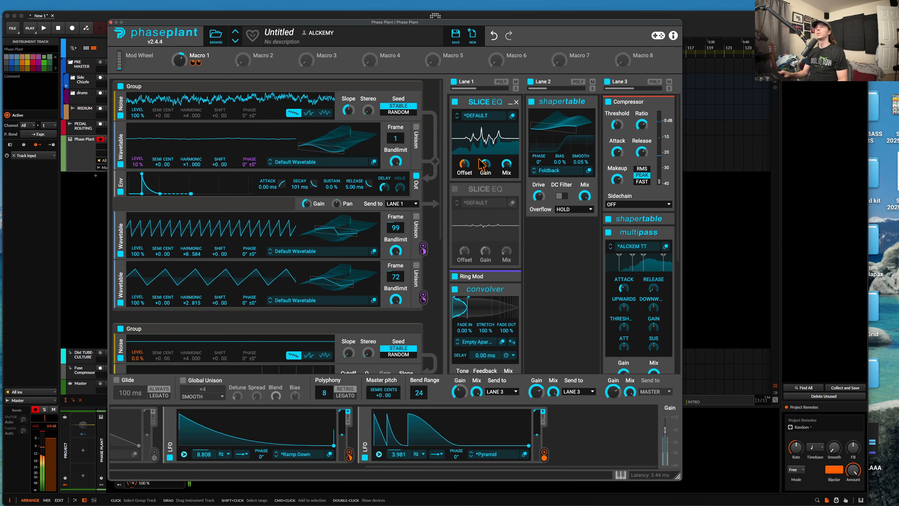
{"action": "scroll", "coordinate": [483, 188], "scroll_direction": "down", "scroll_amount": 5}
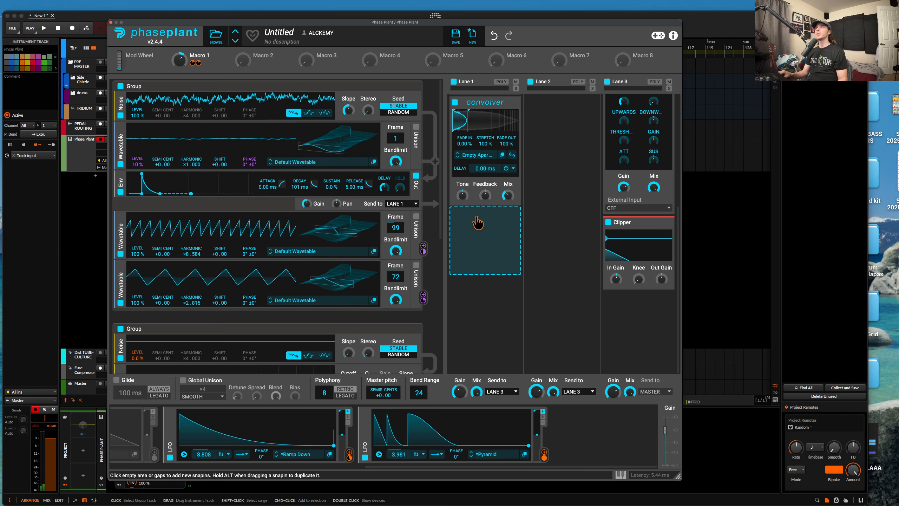
{"action": "left_click", "coordinate": [478, 214]}
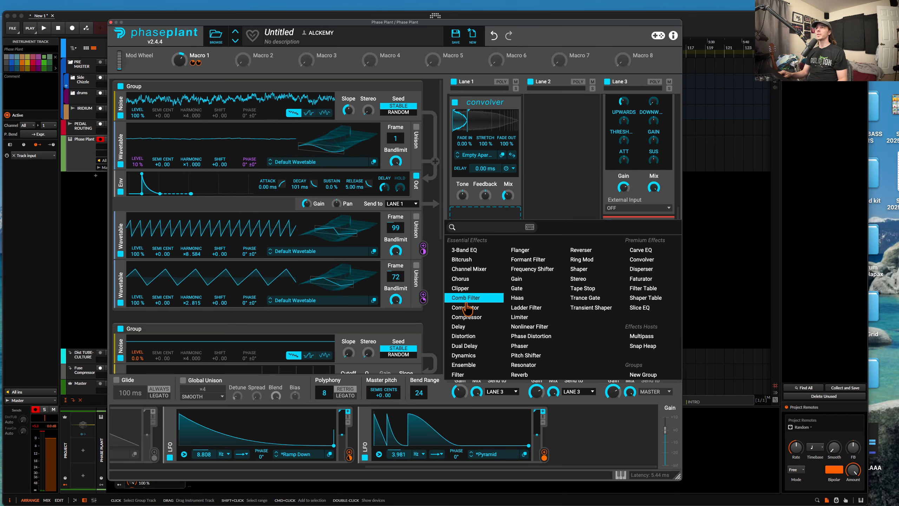
{"action": "left_click", "coordinate": [516, 288]}
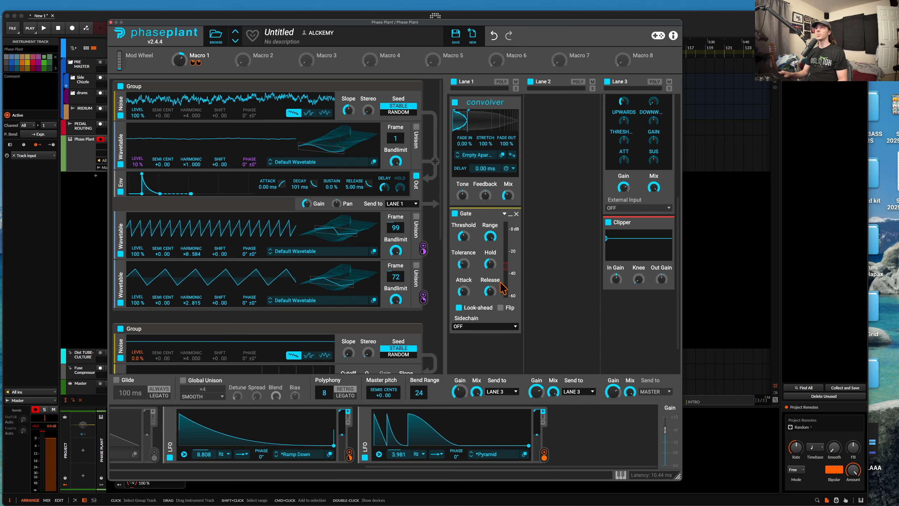
{"action": "left_click_drag", "start_coordinate": [463, 237], "coordinate": [464, 231]}
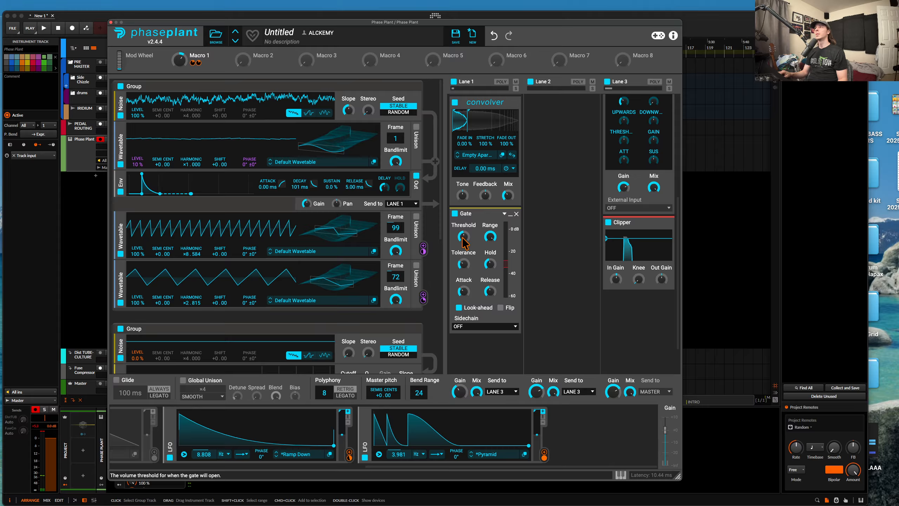
{"action": "scroll", "coordinate": [526, 230], "scroll_direction": "up", "scroll_amount": 5}
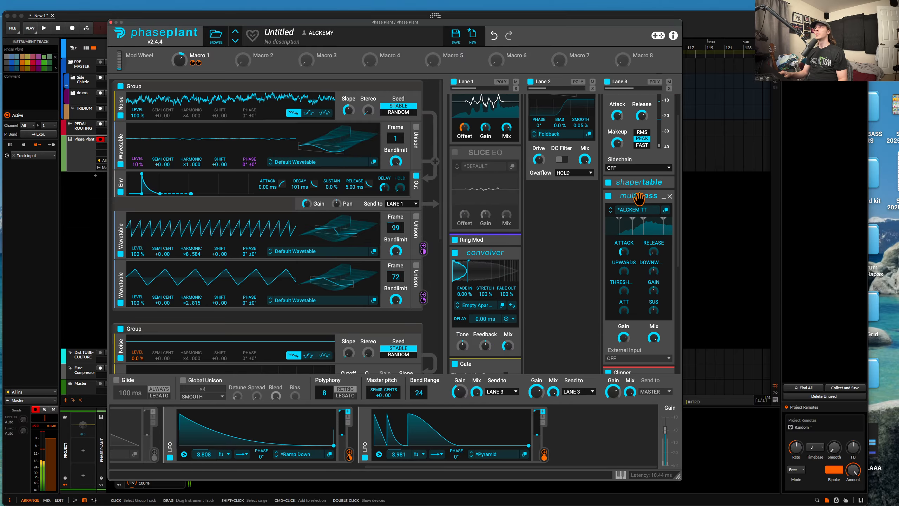
{"action": "key", "text": "super+d"}
{"action": "scroll", "coordinate": [639, 195], "scroll_direction": "down", "scroll_amount": 1}
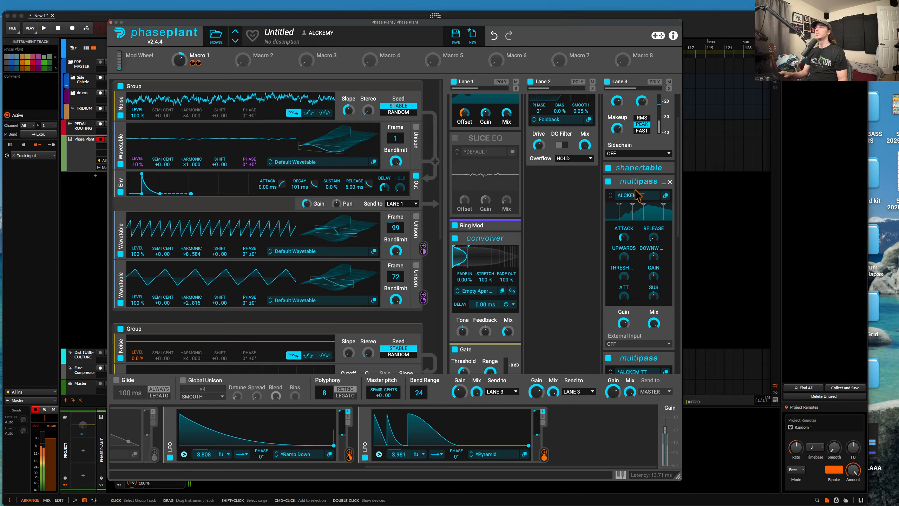
{"action": "left_click", "coordinate": [669, 181]}
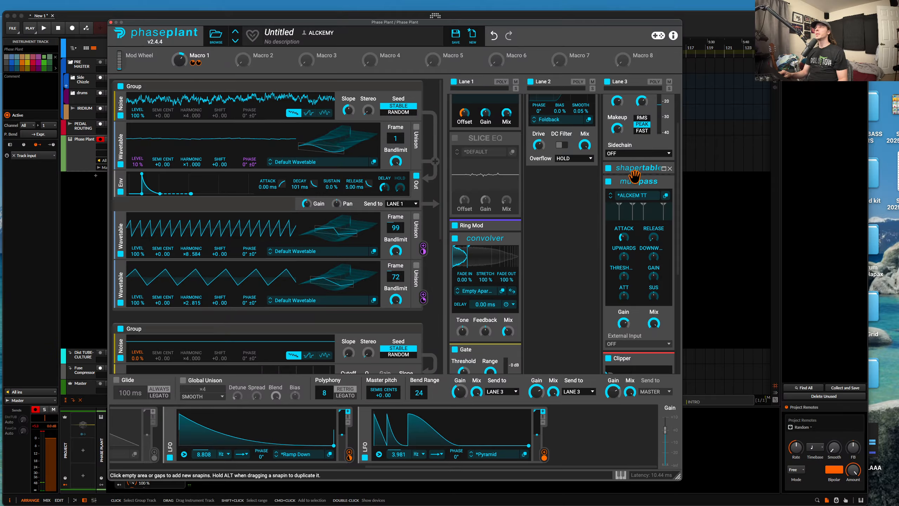
Add a Slice EQ between the Multipass and the Clipper in Lane 3 and open its full editor.
{"action": "scroll", "coordinate": [633, 183], "scroll_direction": "down", "scroll_amount": 4}
{"action": "left_click", "coordinate": [639, 296]}
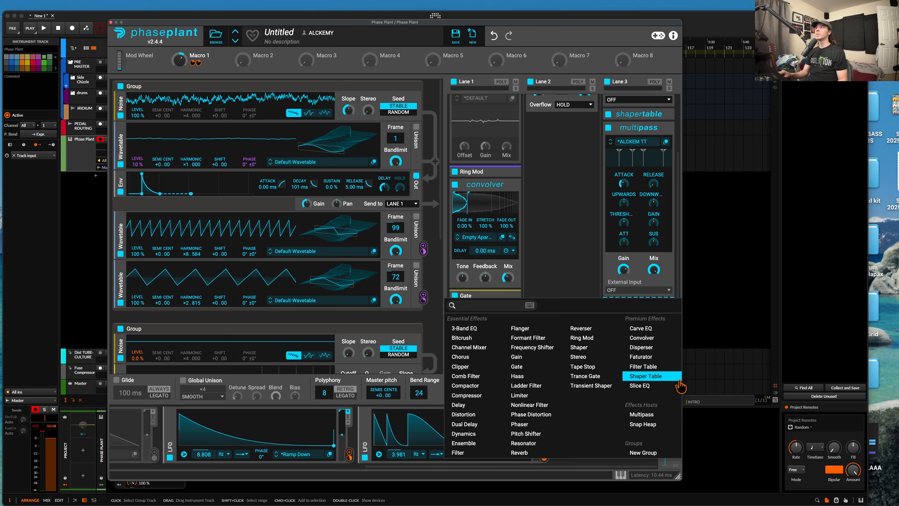
{"action": "left_click", "coordinate": [647, 386]}
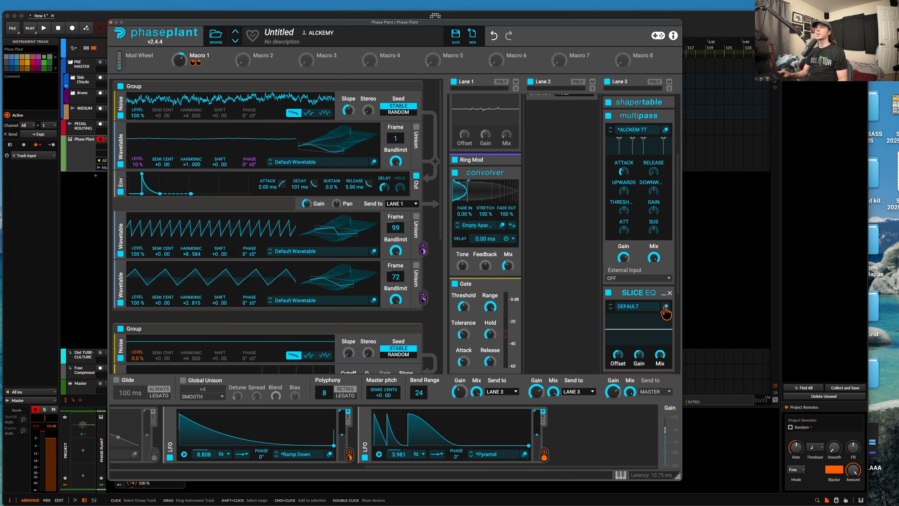
{"action": "left_click", "coordinate": [666, 308]}
{"action": "left_click_drag", "start_coordinate": [715, 306], "coordinate": [131, 90]}
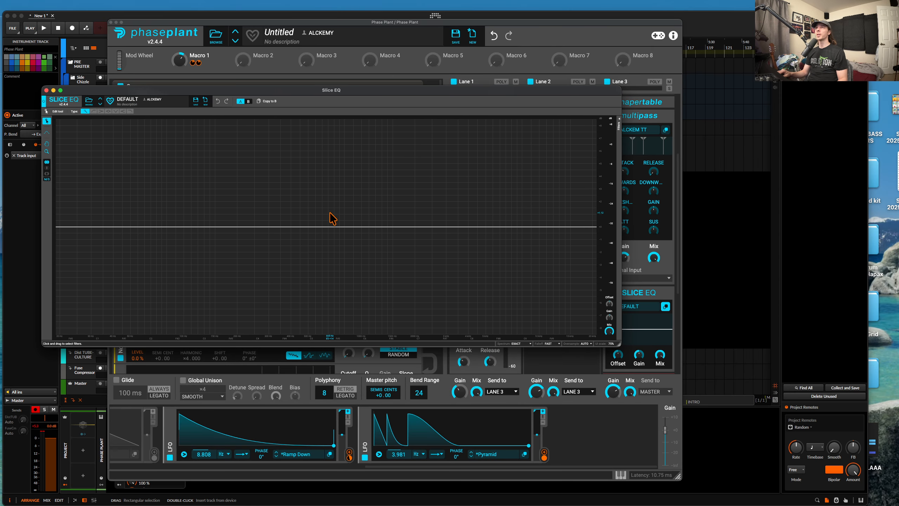
Shape the Lane 3 Slice EQ with two bell boosts in the upper mids and highs plus a high-shelf boost, and close its editor.
{"action": "double_click", "coordinate": [339, 225]}
{"action": "left_click_drag", "start_coordinate": [339, 226], "coordinate": [375, 178]}
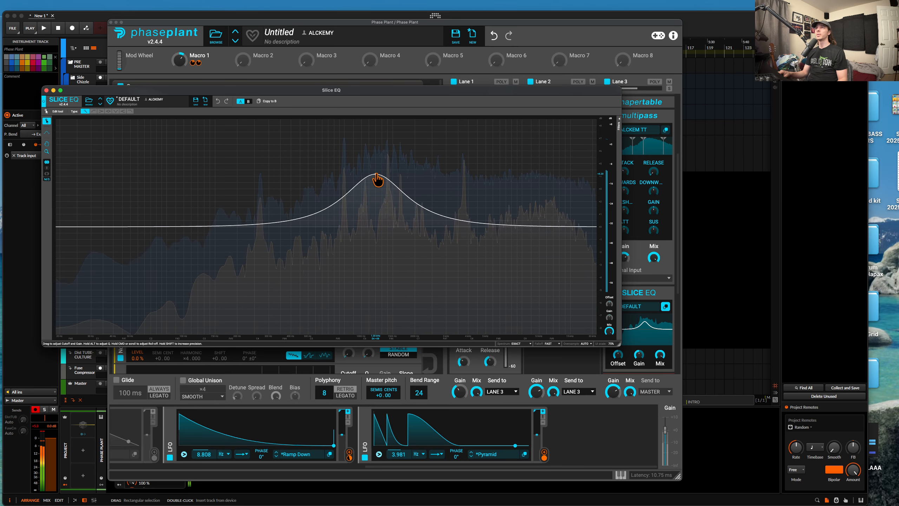
{"action": "double_click", "coordinate": [469, 226]}
{"action": "left_click_drag", "start_coordinate": [469, 225], "coordinate": [463, 192]}
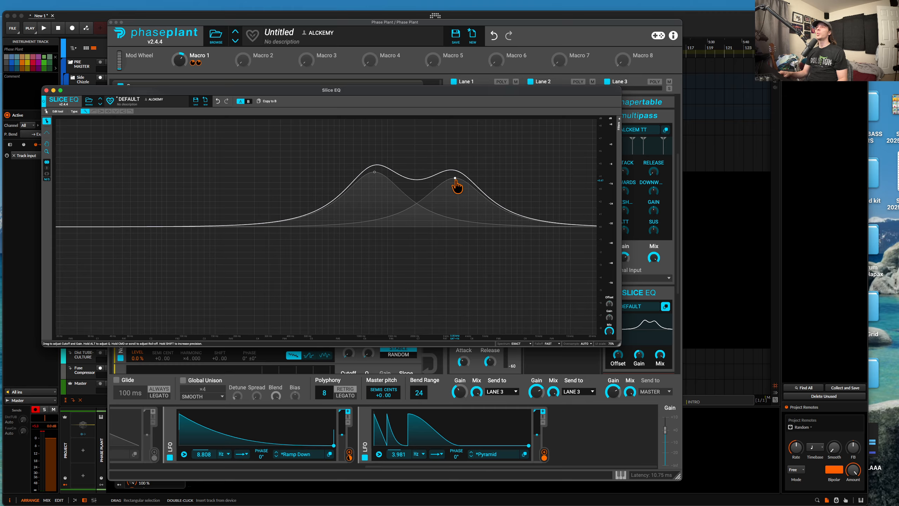
{"action": "left_click_drag", "start_coordinate": [459, 180], "coordinate": [496, 155]}
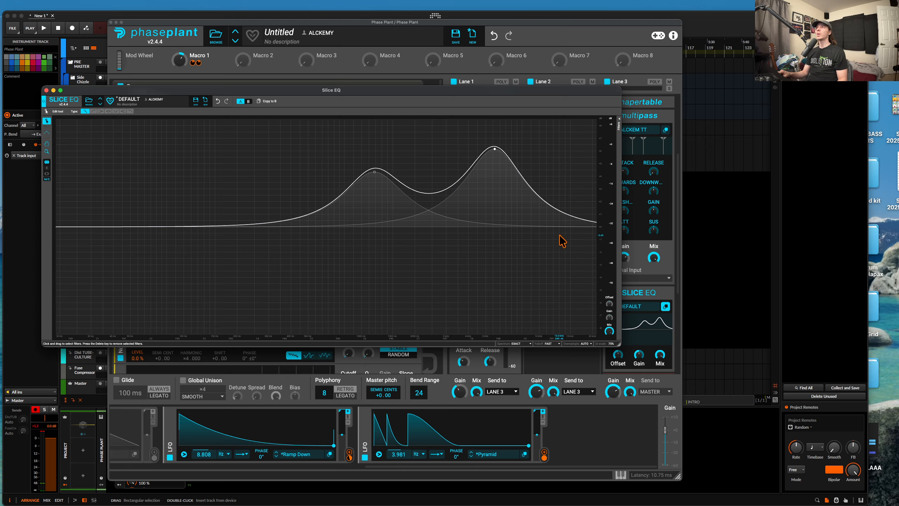
{"action": "left_click_drag", "start_coordinate": [560, 228], "coordinate": [534, 171]}
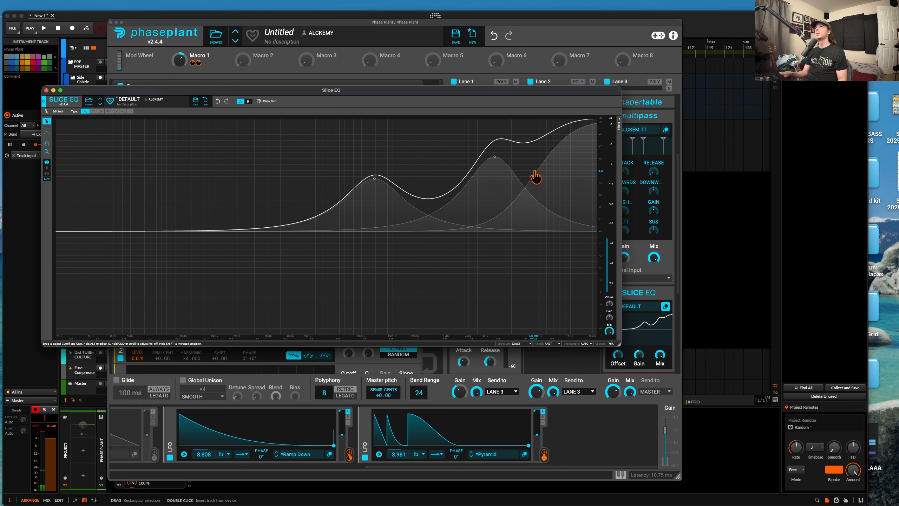
{"action": "left_click", "coordinate": [47, 90]}
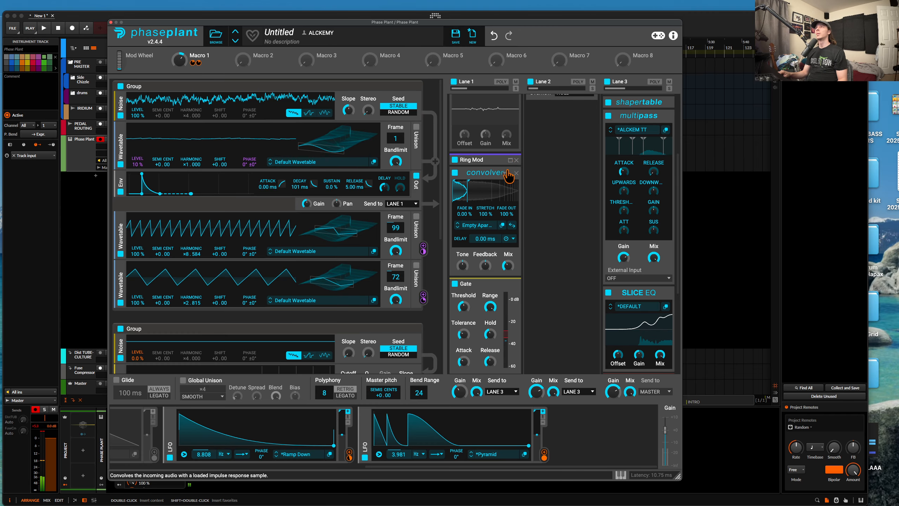
Add a Frequency Shifter between the Convolver and Gate in Lane 1, set it to −21.5 Hz, and set Macro 1 to about 46%.
{"action": "scroll", "coordinate": [506, 181], "scroll_direction": "down", "scroll_amount": 3}
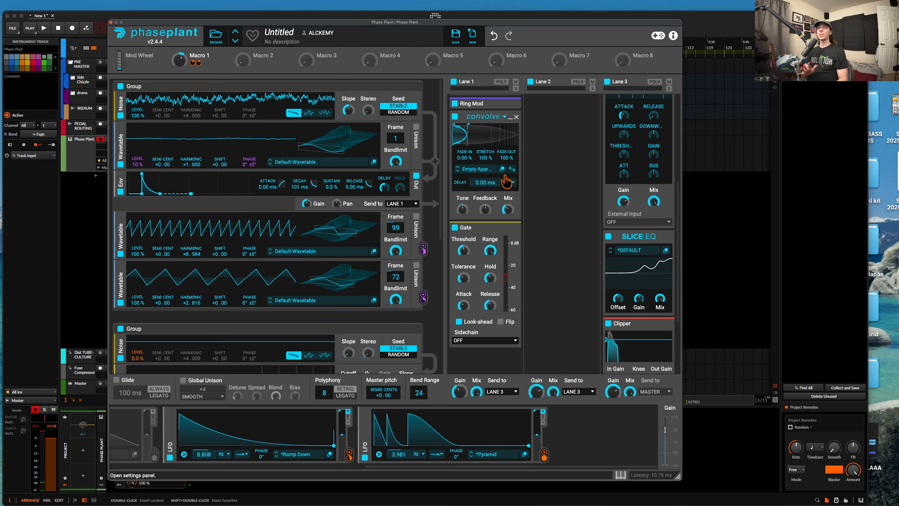
{"action": "left_click", "coordinate": [480, 221]}
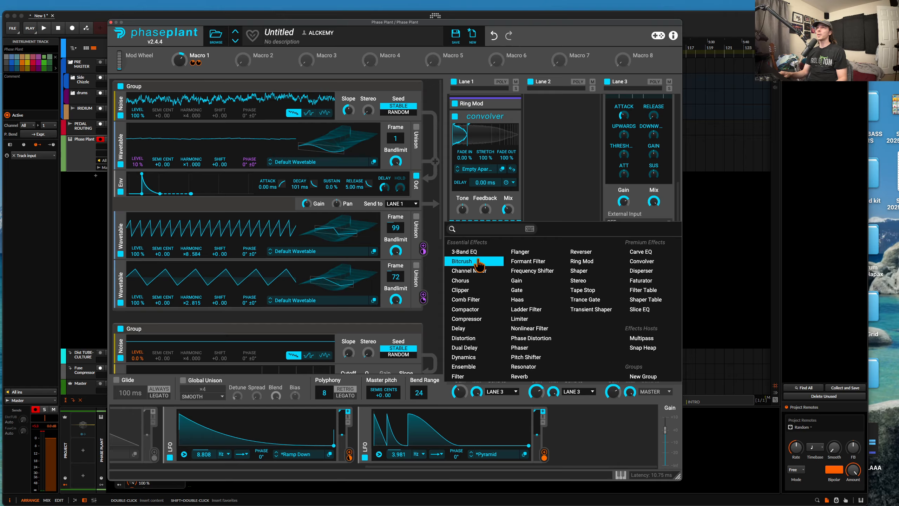
{"action": "left_click", "coordinate": [532, 270]}
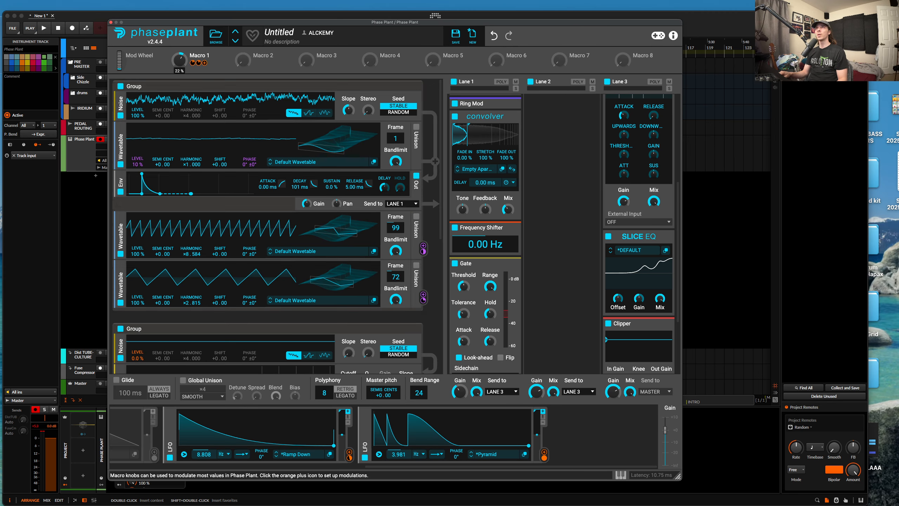
{"action": "left_click_drag", "start_coordinate": [179, 60], "coordinate": [179, 61]}
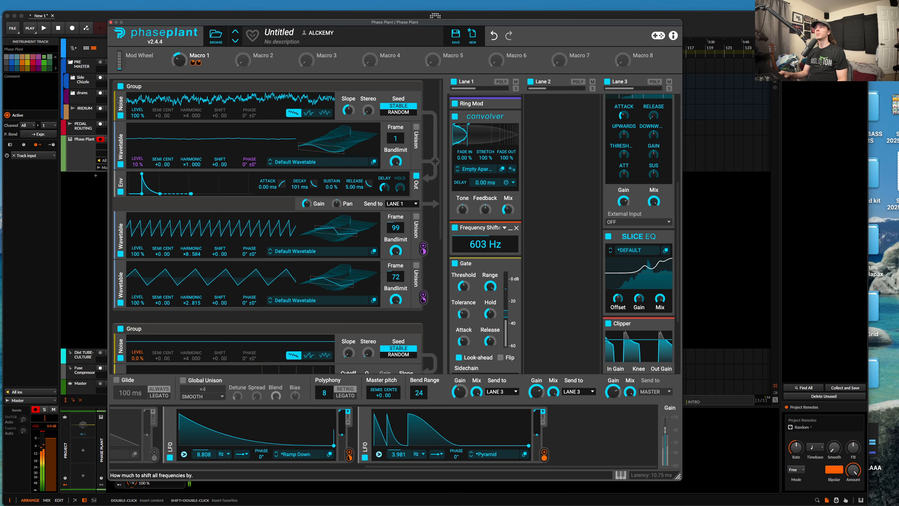
{"action": "left_click_drag", "start_coordinate": [485, 244], "coordinate": [485, 250]}
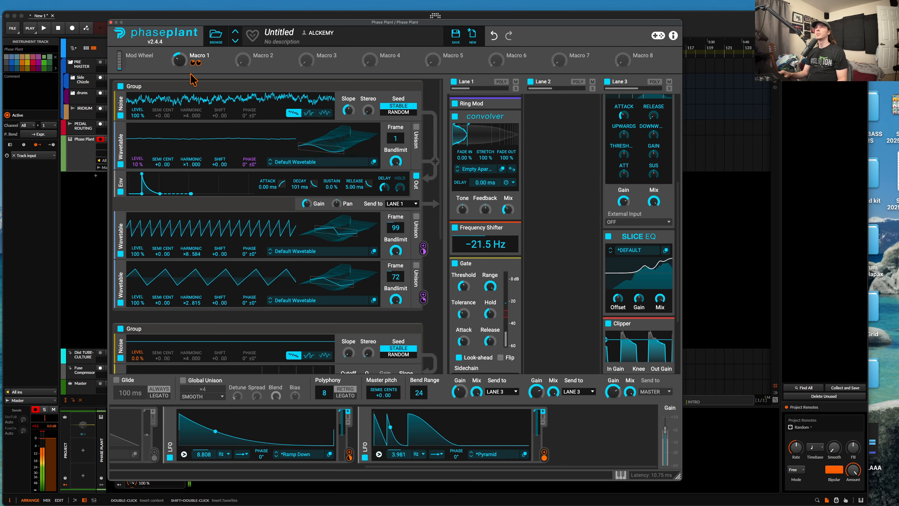
{"action": "left_click_drag", "start_coordinate": [179, 60], "coordinate": [178, 37]}
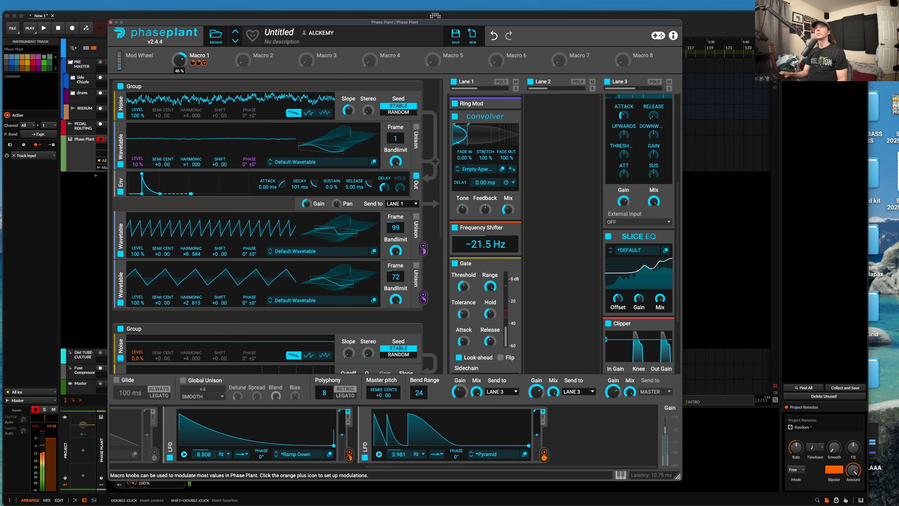
Check the Pro-L 2 limiter on the master track and close its window.
{"action": "scroll", "coordinate": [616, 277], "scroll_direction": "down", "scroll_amount": 4}
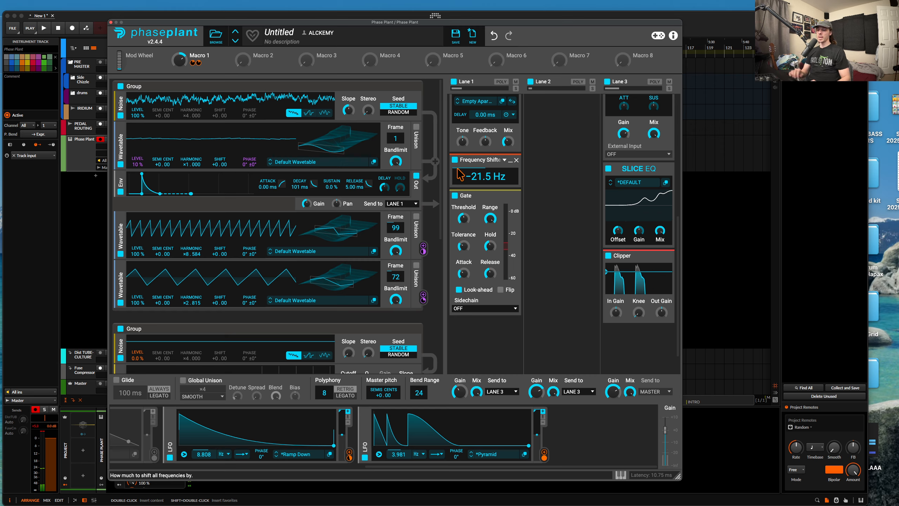
{"action": "key", "text": "super+grave"}
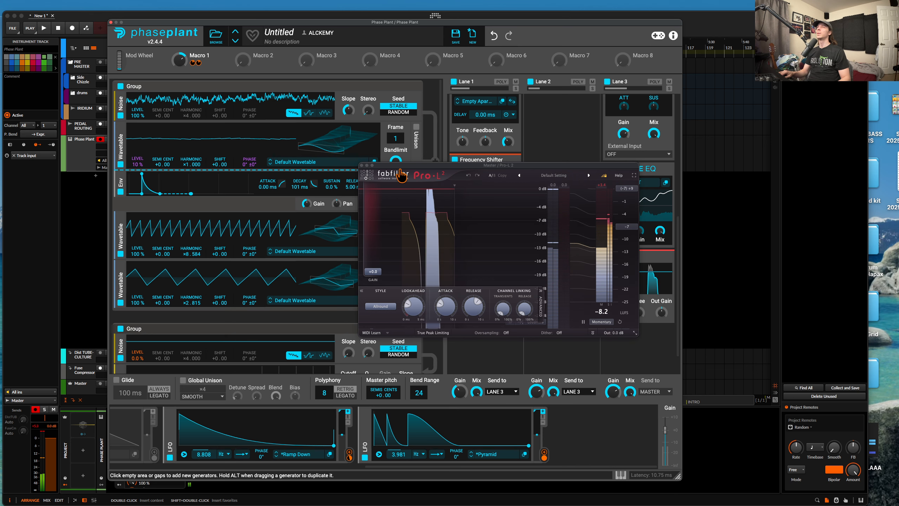
{"action": "left_click", "coordinate": [362, 165]}
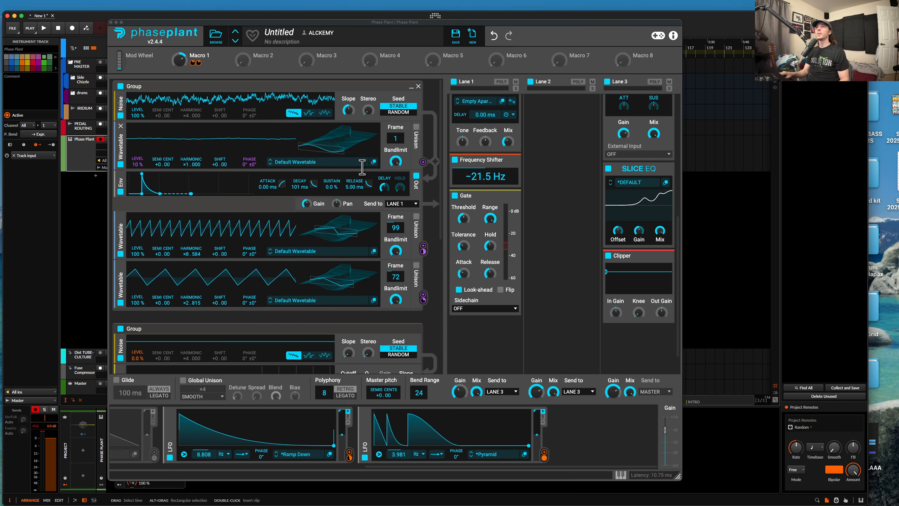
Disable the LFO that uses the Pyramid shape.
{"action": "scroll", "coordinate": [309, 188], "scroll_direction": "down", "scroll_amount": 2}
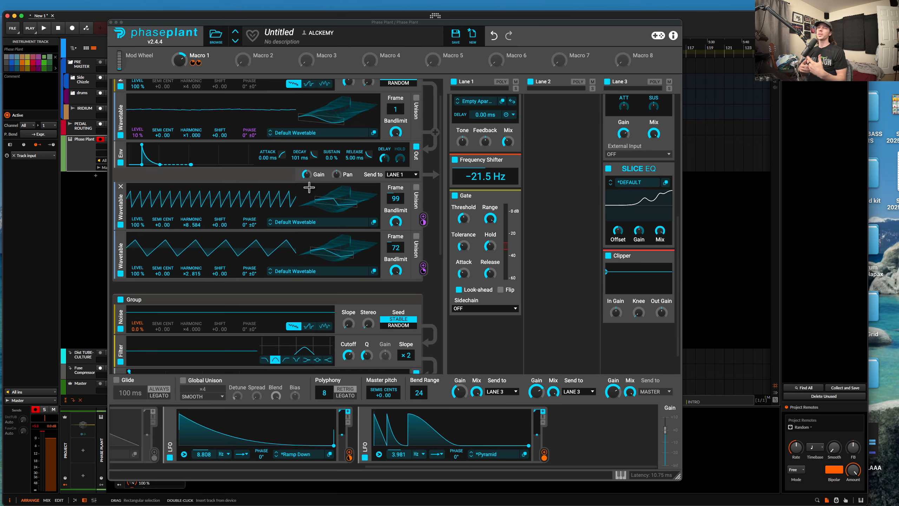
{"action": "scroll", "coordinate": [309, 188], "scroll_direction": "up", "scroll_amount": 2}
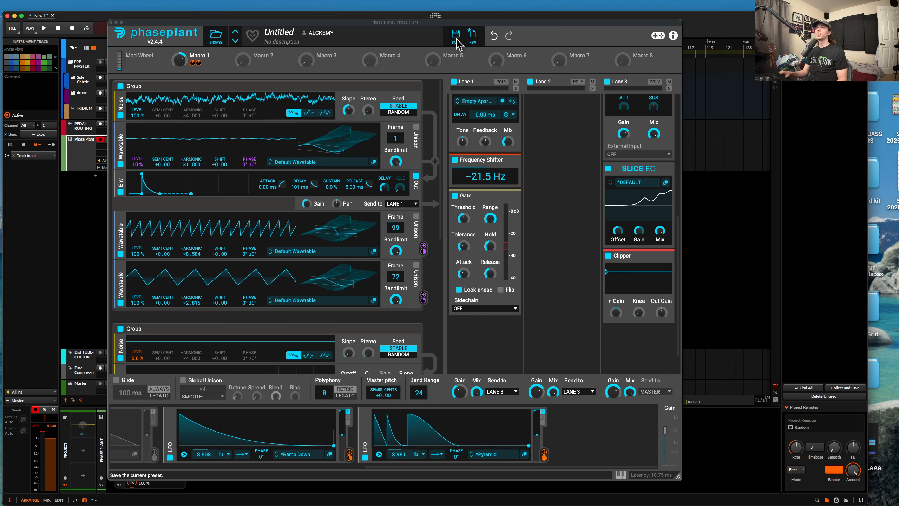
{"action": "scroll", "coordinate": [237, 272], "scroll_direction": "down", "scroll_amount": 5}
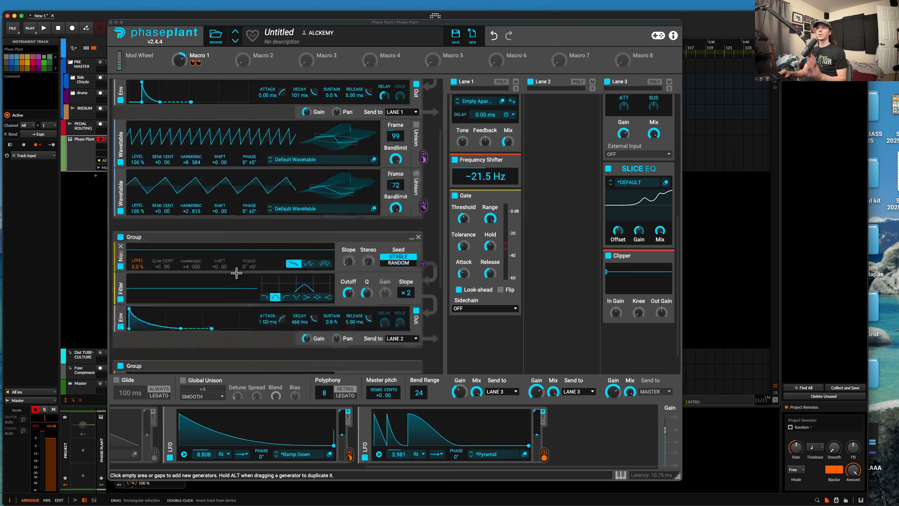
{"action": "left_click", "coordinate": [364, 456]}
Duplicate the 311 ms decay envelope below itself in the last noise group and bypass the original envelope.
{"action": "scroll", "coordinate": [262, 352], "scroll_direction": "down", "scroll_amount": 2}
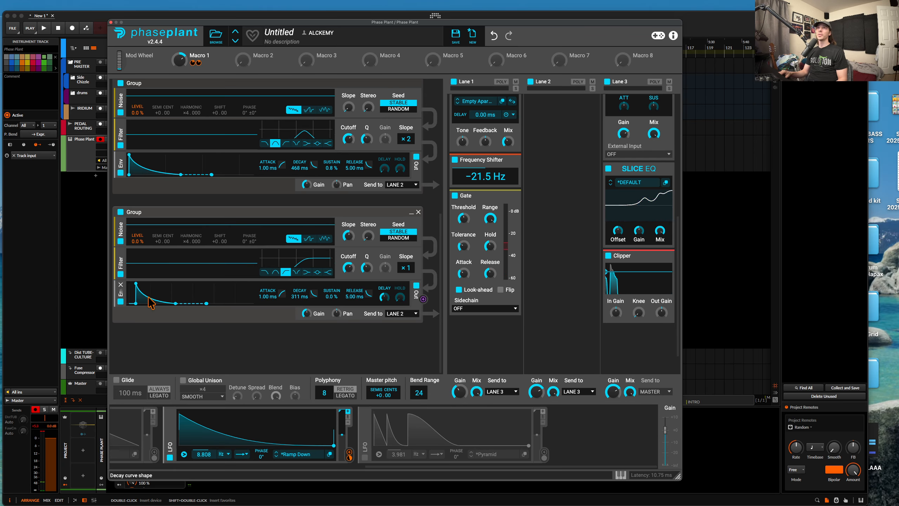
{"action": "left_click_drag", "start_coordinate": [121, 293], "coordinate": [129, 317]}
{"action": "left_click", "coordinate": [121, 302]}
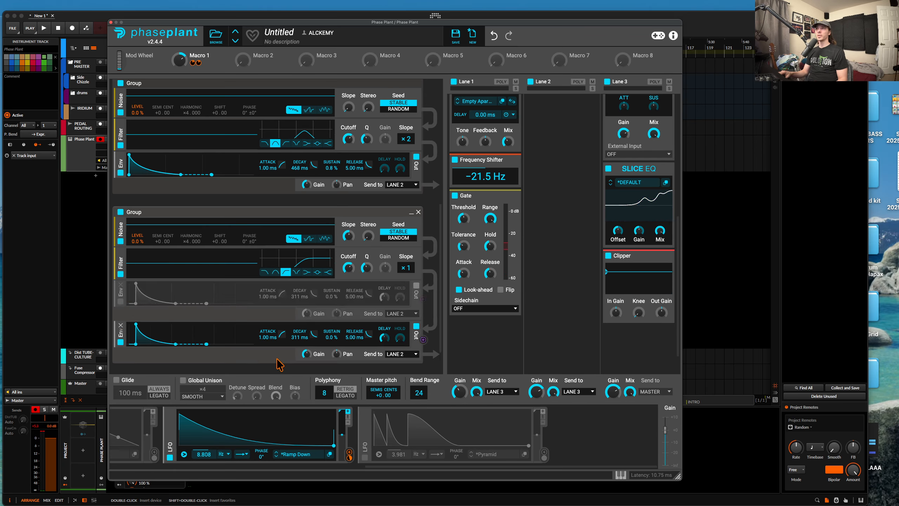
Remove the delay from the duplicated envelope in the last noise group and bypass that group's filter.
{"action": "left_click_drag", "start_coordinate": [384, 338], "coordinate": [384, 372]}
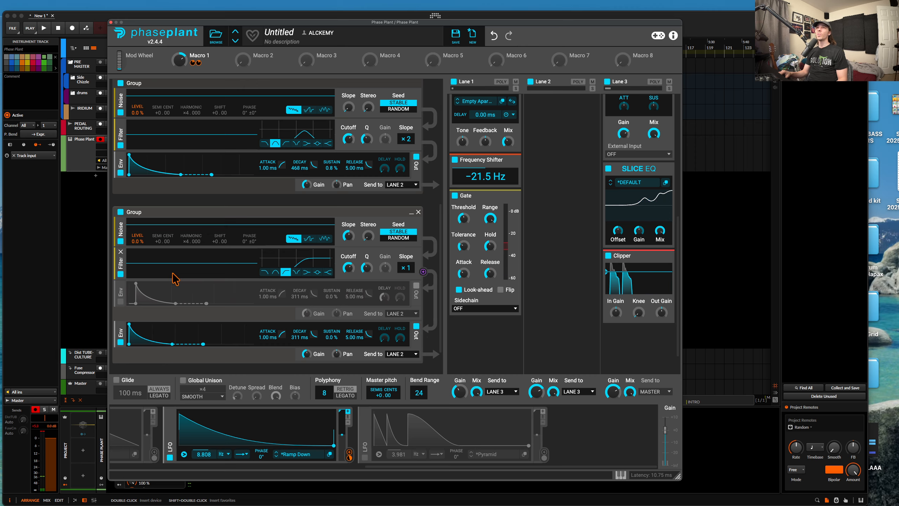
{"action": "left_click", "coordinate": [121, 273]}
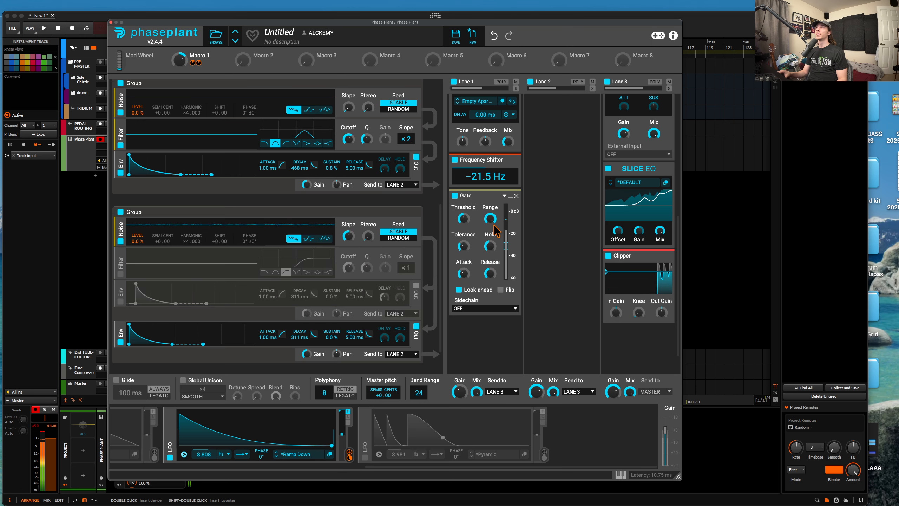
Insert a band-pass Filter above the Shapertable in Lane 2 and fine-tune its cutoff.
{"action": "scroll", "coordinate": [566, 170], "scroll_direction": "up", "scroll_amount": 5}
{"action": "scroll", "coordinate": [564, 160], "scroll_direction": "up", "scroll_amount": 1}
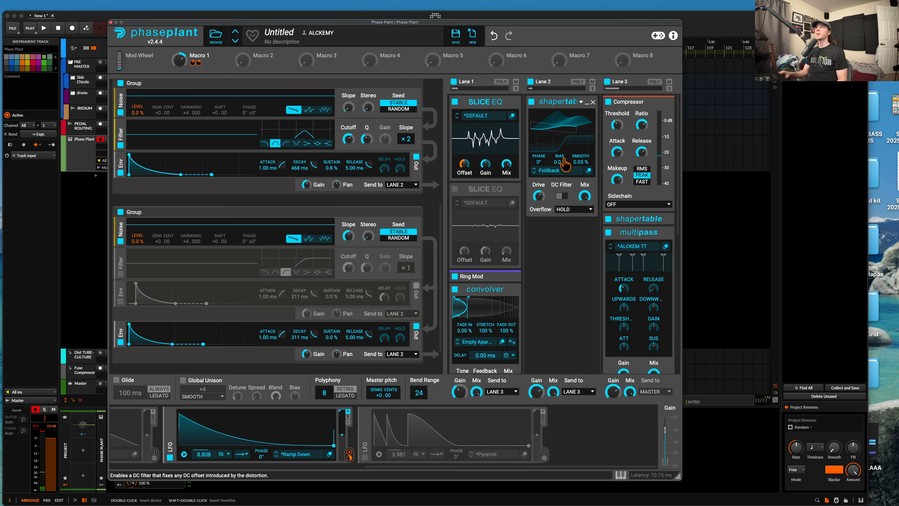
{"action": "left_click", "coordinate": [560, 96]}
{"action": "left_click", "coordinate": [463, 251]}
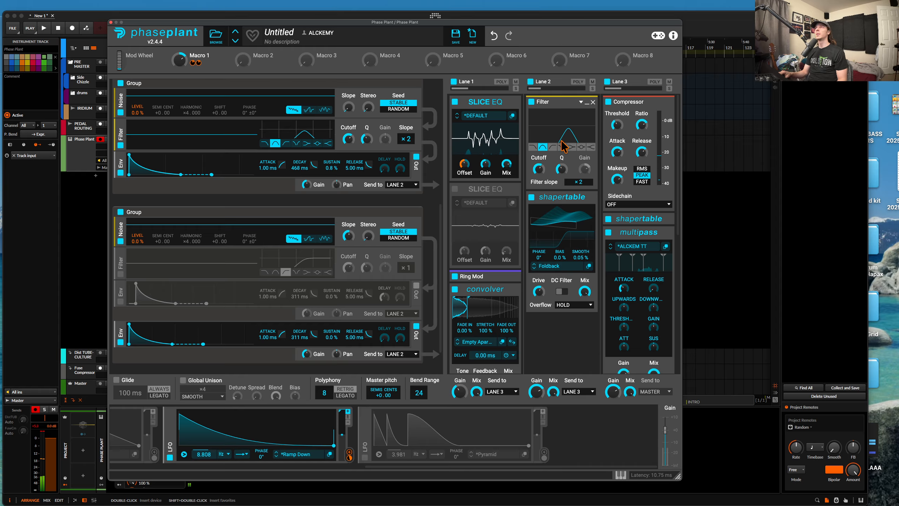
{"action": "left_click_drag", "start_coordinate": [538, 169], "coordinate": [539, 162]}
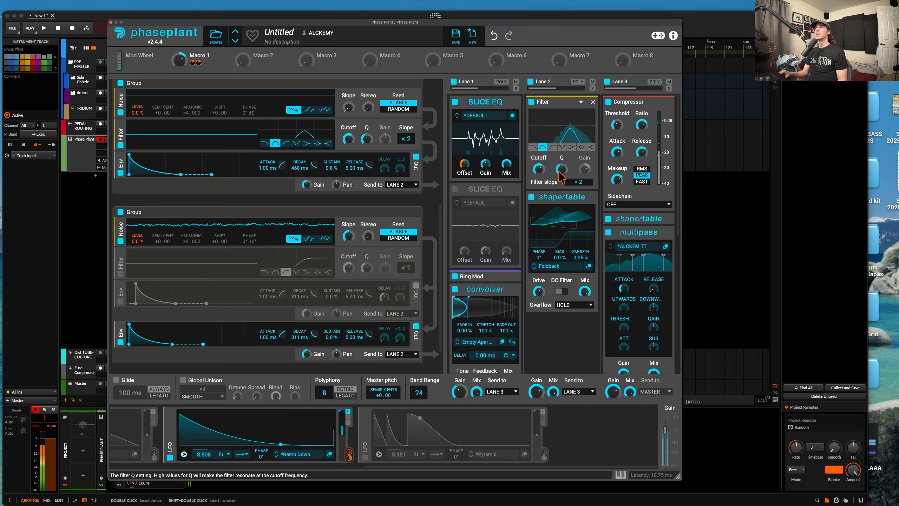
{"action": "left_click_drag", "start_coordinate": [538, 170], "coordinate": [539, 169]}
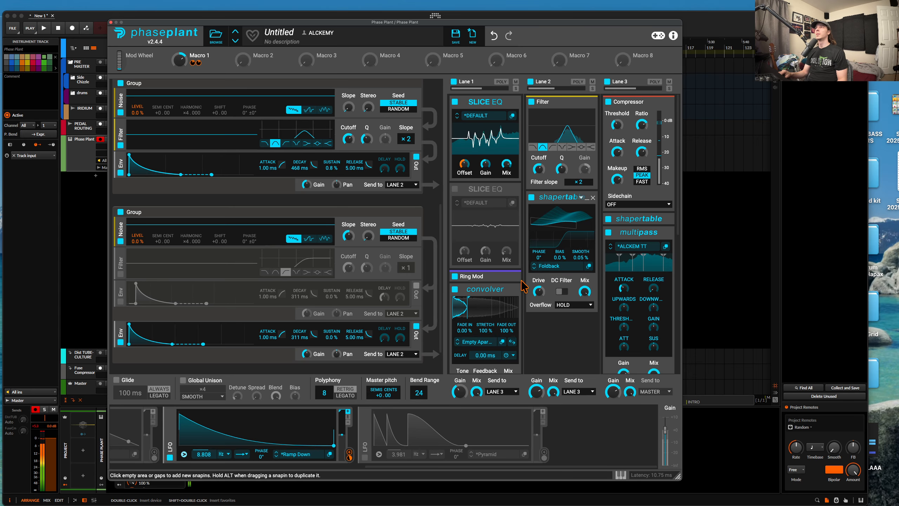
Adjust the Macro 1 amount to test the patch with the new Lane 2 filter.
{"action": "scroll", "coordinate": [621, 224], "scroll_direction": "down", "scroll_amount": 1}
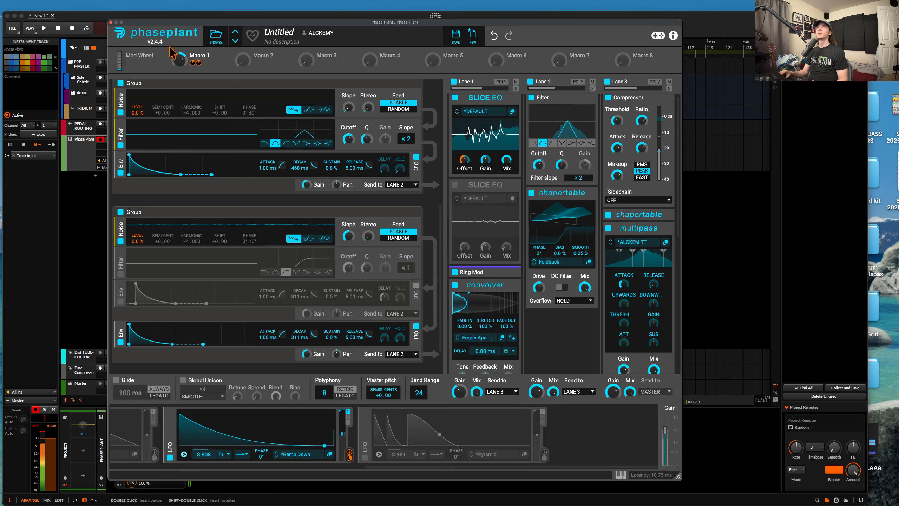
{"action": "left_click_drag", "start_coordinate": [179, 60], "coordinate": [179, 56]}
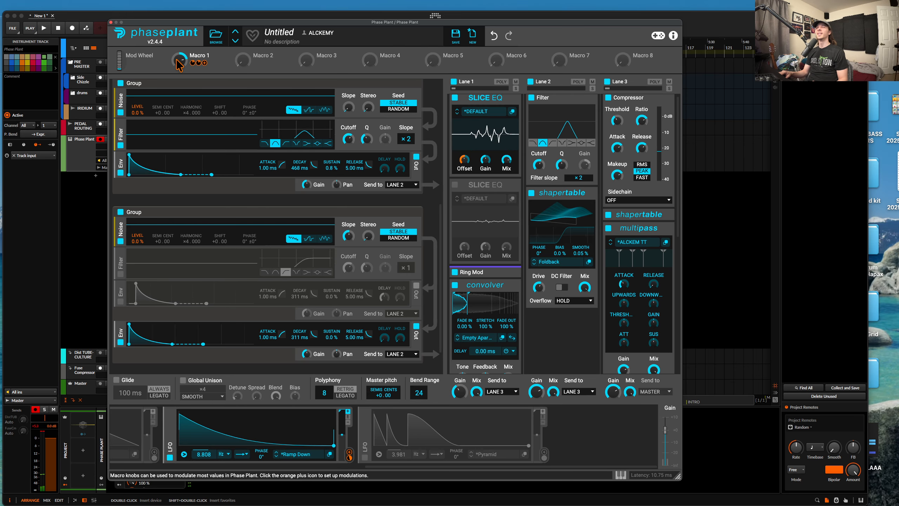
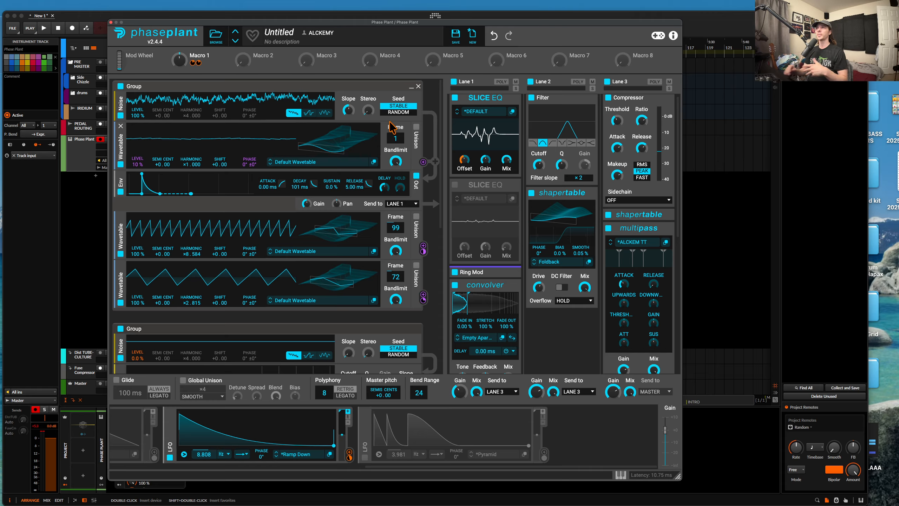
Insert a Flanger between the Convolver and Frequency Shifter in Lane 1 and bypass the Frequency Shifter.
{"action": "scroll", "coordinate": [508, 165], "scroll_direction": "down", "scroll_amount": 4}
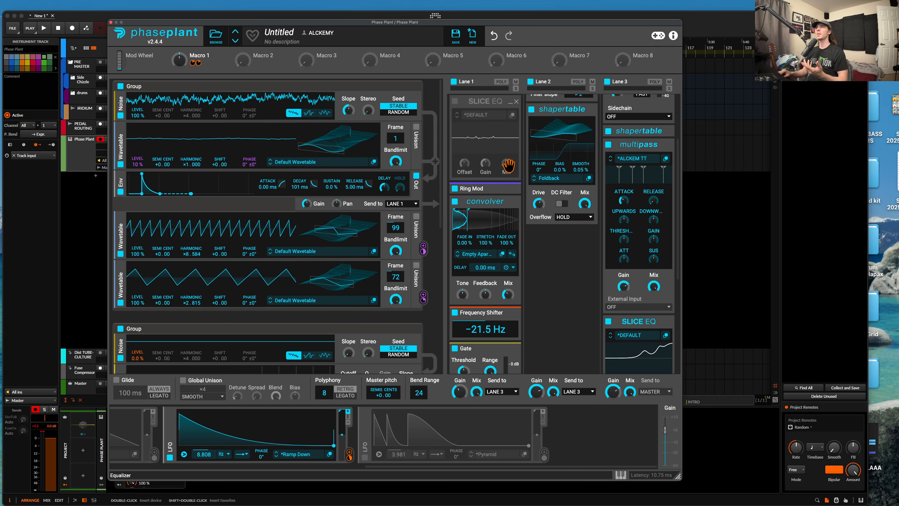
{"action": "scroll", "coordinate": [508, 164], "scroll_direction": "down", "scroll_amount": 8}
{"action": "scroll", "coordinate": [509, 168], "scroll_direction": "up", "scroll_amount": 12}
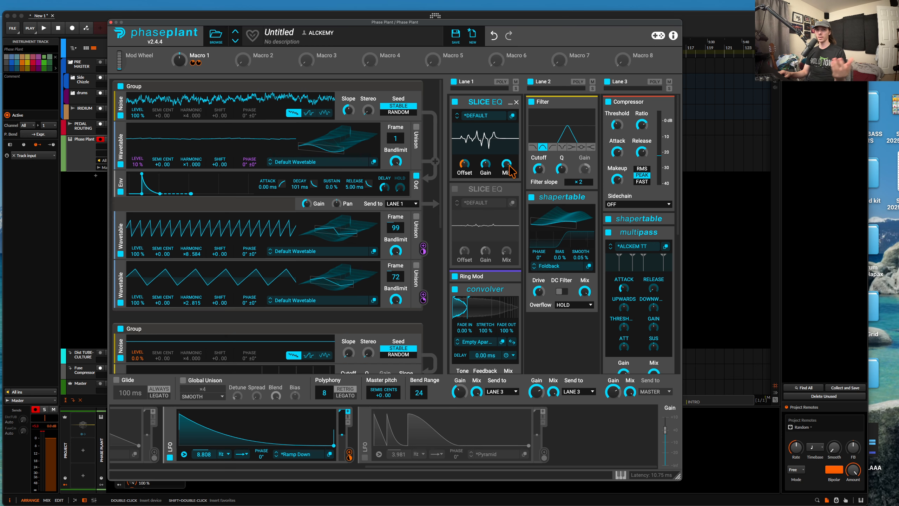
{"action": "scroll", "coordinate": [509, 170], "scroll_direction": "down", "scroll_amount": 10}
{"action": "scroll", "coordinate": [510, 172], "scroll_direction": "up", "scroll_amount": 10}
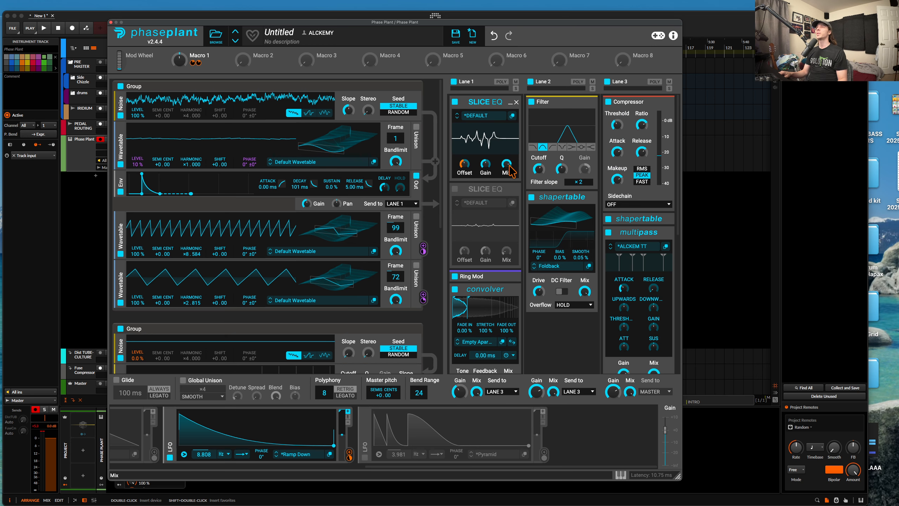
{"action": "scroll", "coordinate": [492, 183], "scroll_direction": "down", "scroll_amount": 10}
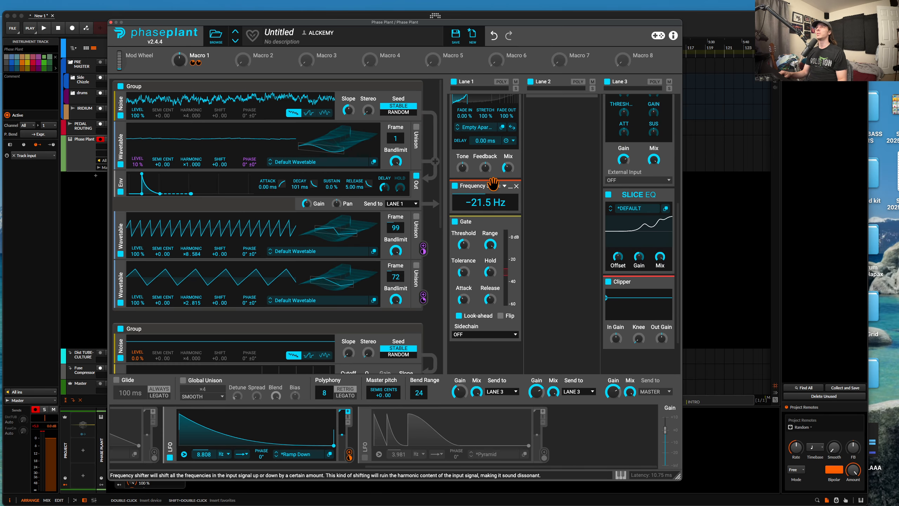
{"action": "left_click", "coordinate": [471, 185]}
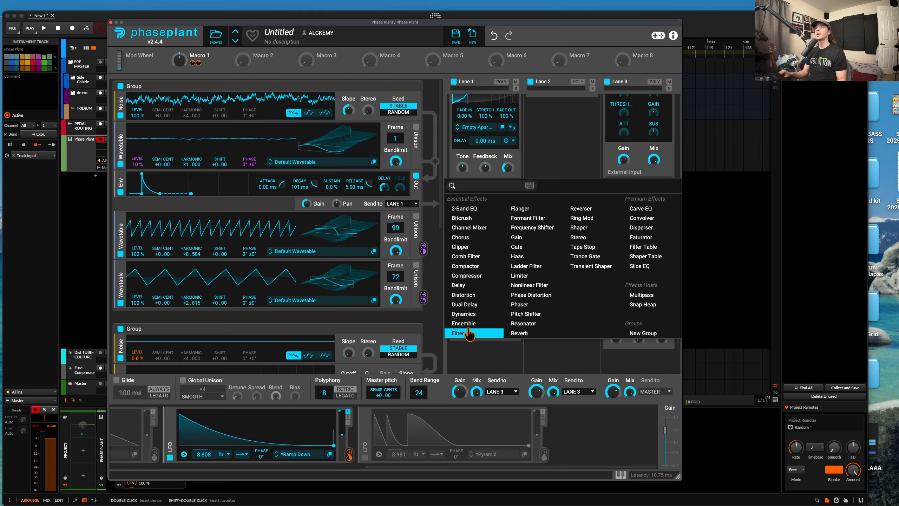
{"action": "left_click", "coordinate": [520, 208]}
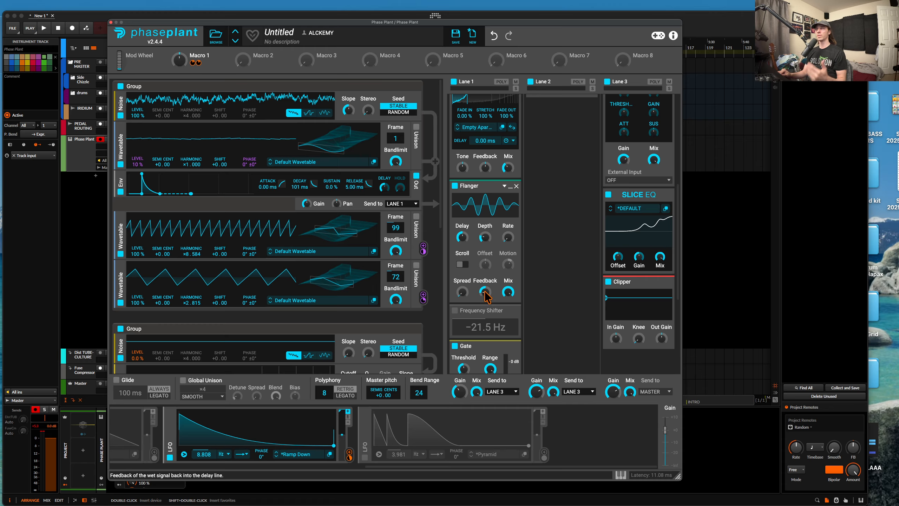
Solo Lane 1, raise the Flanger's feedback to about 82%, increase its delay, and collapse the Flanger.
{"action": "left_click", "coordinate": [515, 89]}
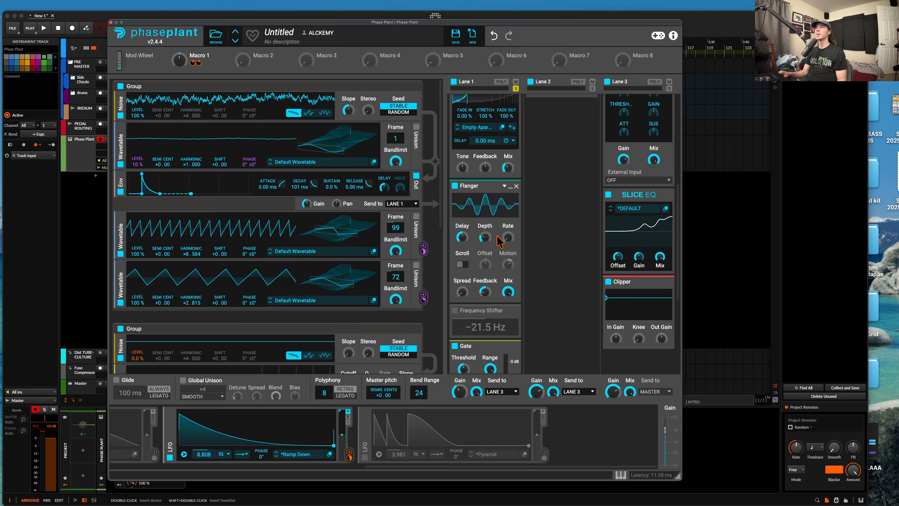
{"action": "left_click_drag", "start_coordinate": [486, 293], "coordinate": [486, 279]}
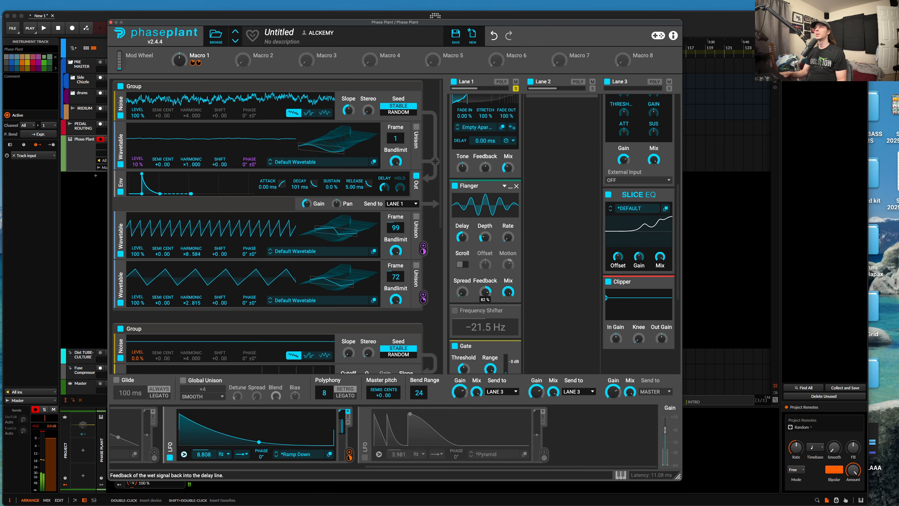
{"action": "mouse_move", "coordinate": [462, 239]}
{"action": "left_mouse_down"}
{"action": "mouse_move", "coordinate": [462, 261]}
{"action": "mouse_move", "coordinate": [478, 227]}
{"action": "mouse_move", "coordinate": [485, 244]}
{"action": "mouse_move", "coordinate": [462, 222]}
{"action": "left_mouse_up"}
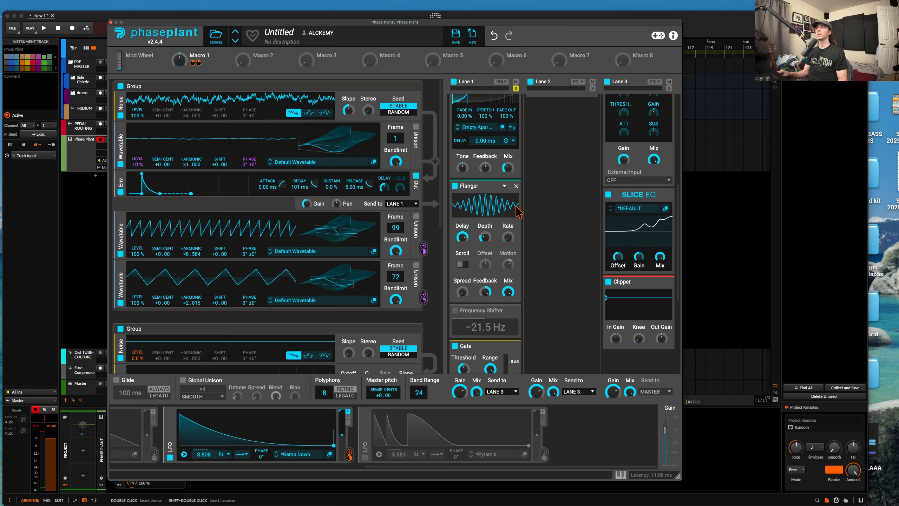
{"action": "left_click", "coordinate": [510, 186]}
{"action": "left_click", "coordinate": [480, 198]}
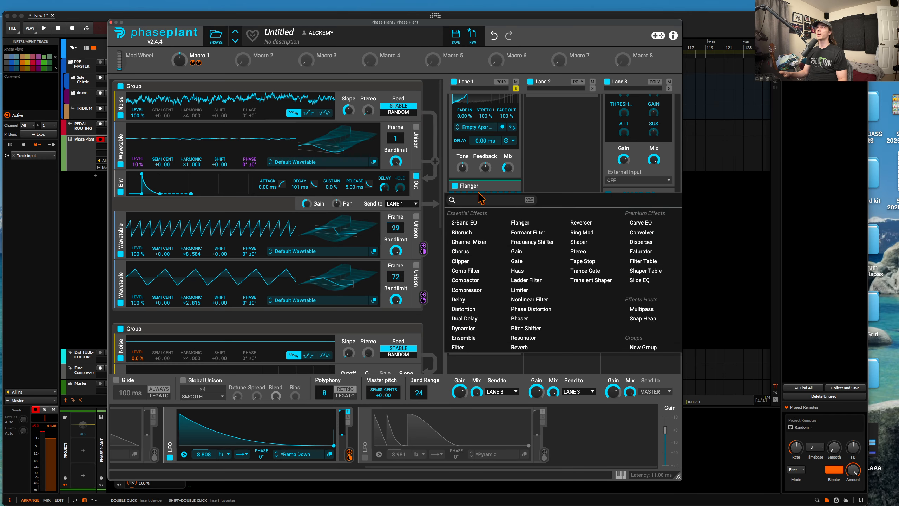
{"action": "left_click", "coordinate": [467, 298]}
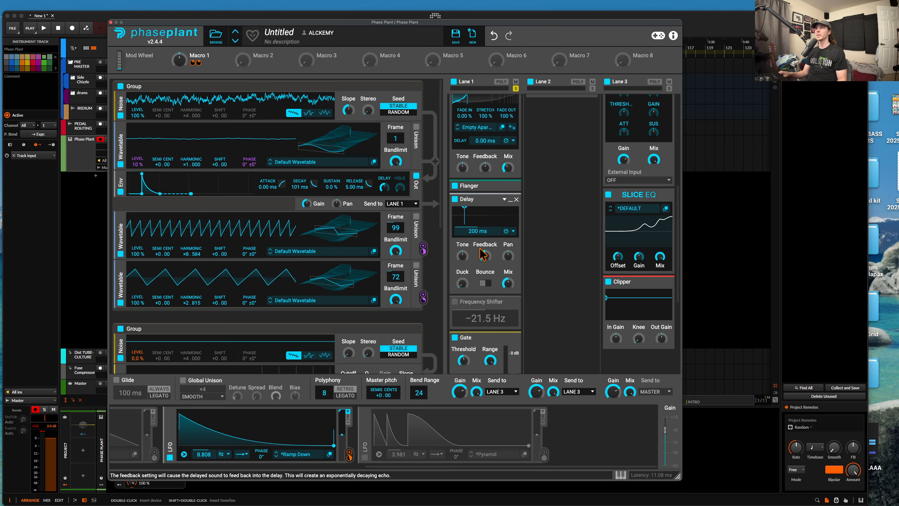
{"action": "left_click_drag", "start_coordinate": [479, 233], "coordinate": [471, 233]}
{"action": "left_click", "coordinate": [516, 200]}
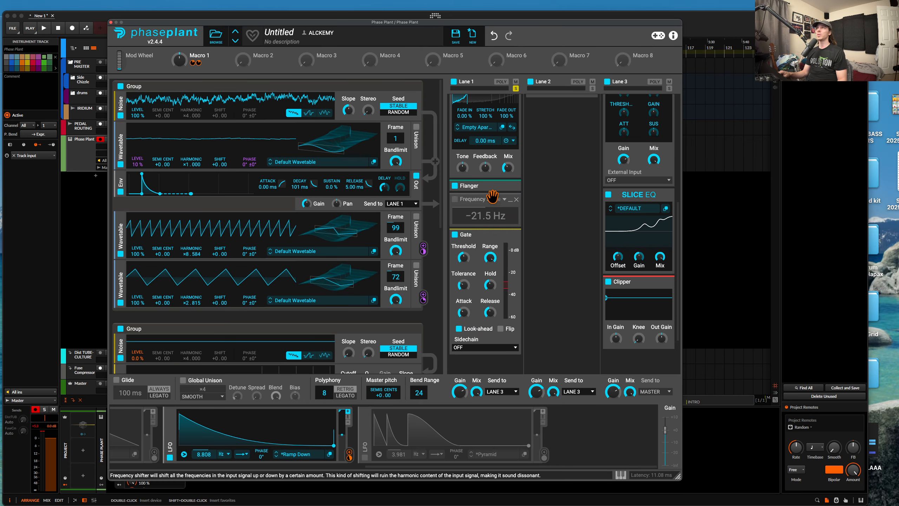
Insert a Dual Delay below the Flanger with a delay ratio of 1.00, and turn its spread and crosstalk down.
{"action": "left_click", "coordinate": [491, 194]}
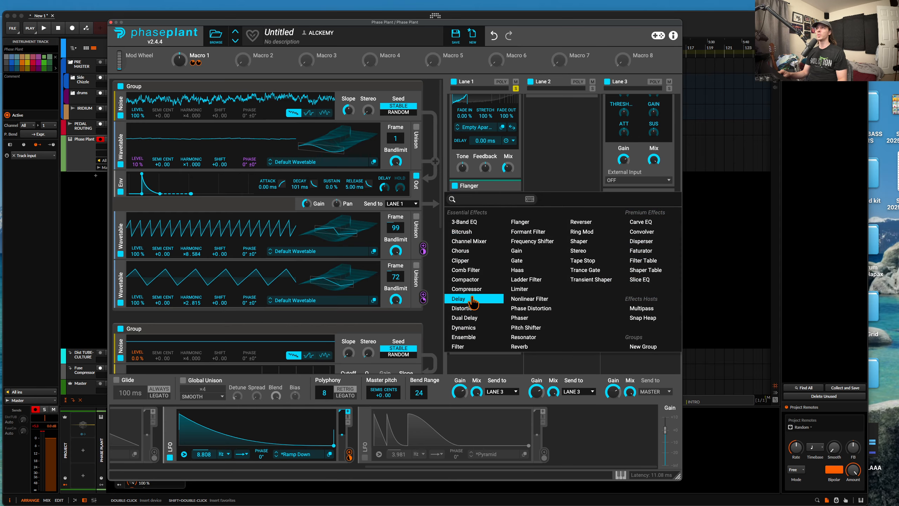
{"action": "left_click", "coordinate": [478, 318]}
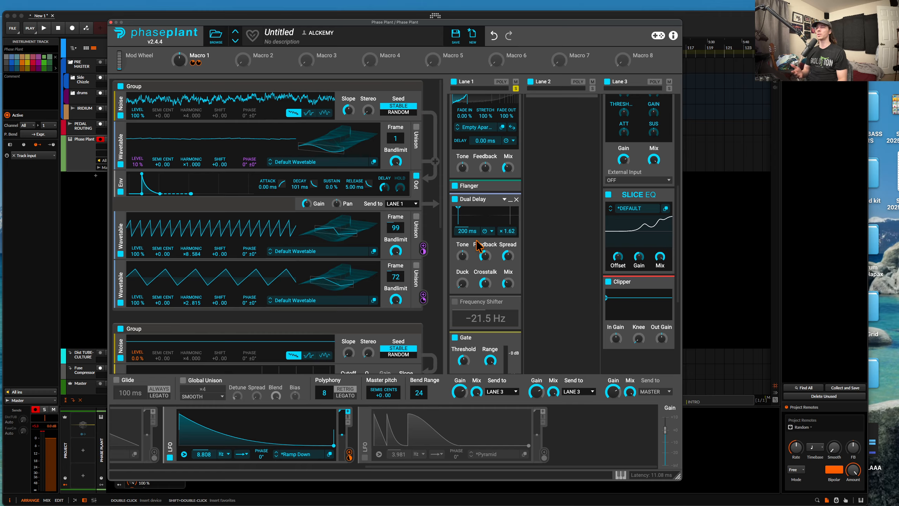
{"action": "right_click", "coordinate": [506, 230]}
{"action": "type", "text": "1"}
{"action": "key", "text": "Return"}
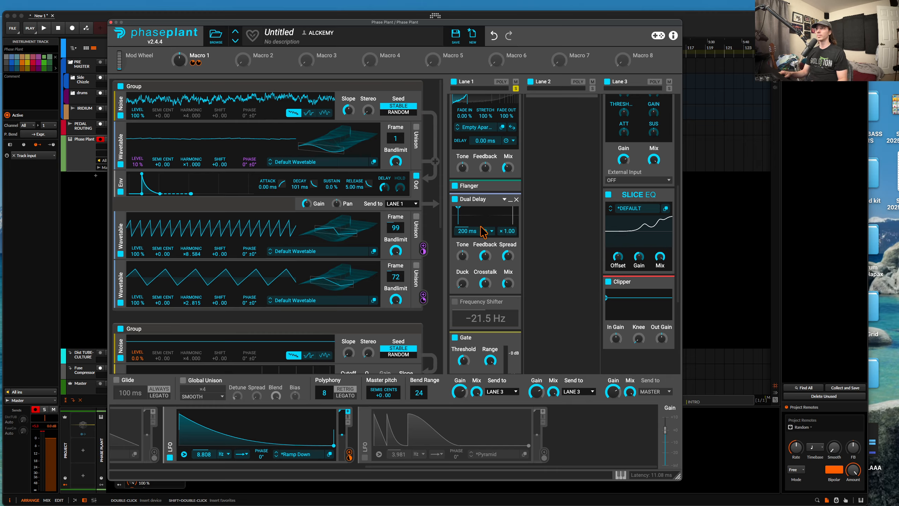
{"action": "left_click_drag", "start_coordinate": [508, 256], "coordinate": [490, 282]}
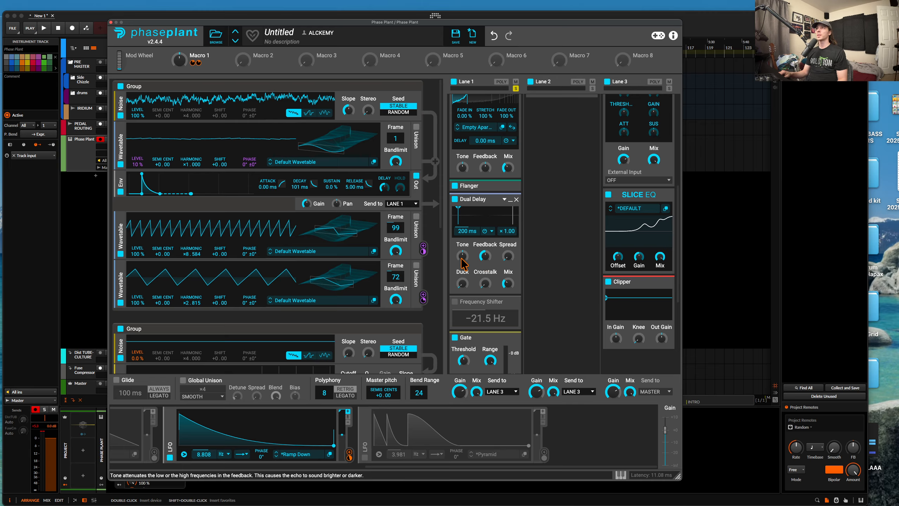
Bypass the Flanger, raise the Dual Delay's mix, and set its time to 14.4 ms with a ratio of 2.00.
{"action": "mouse_move", "coordinate": [462, 231]}
{"action": "left_mouse_down"}
{"action": "mouse_move", "coordinate": [463, 250]}
{"action": "mouse_move", "coordinate": [485, 257]}
{"action": "mouse_move", "coordinate": [466, 232]}
{"action": "left_mouse_up"}
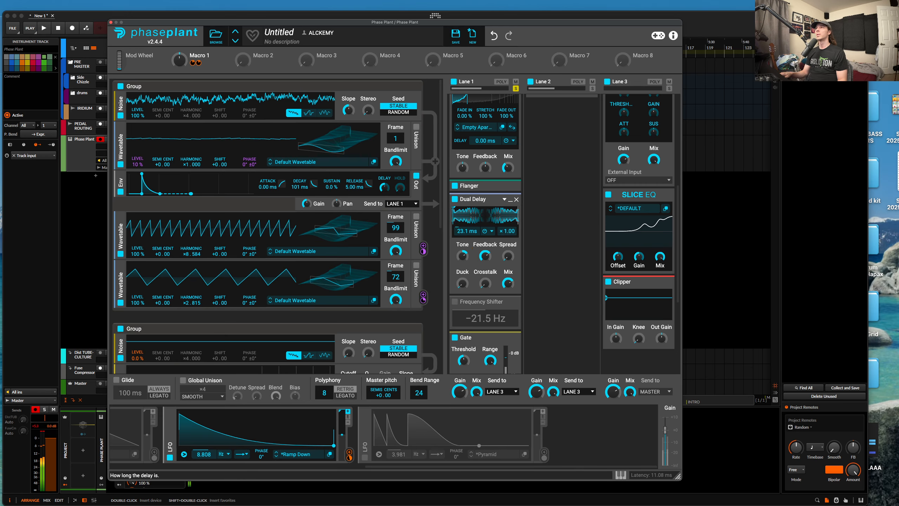
{"action": "left_click", "coordinate": [454, 186]}
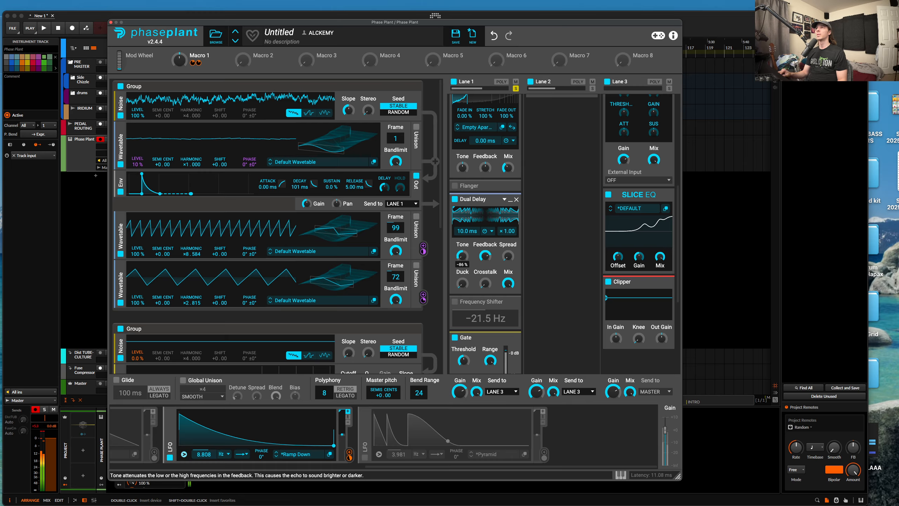
{"action": "left_click_drag", "start_coordinate": [467, 231], "coordinate": [467, 226]}
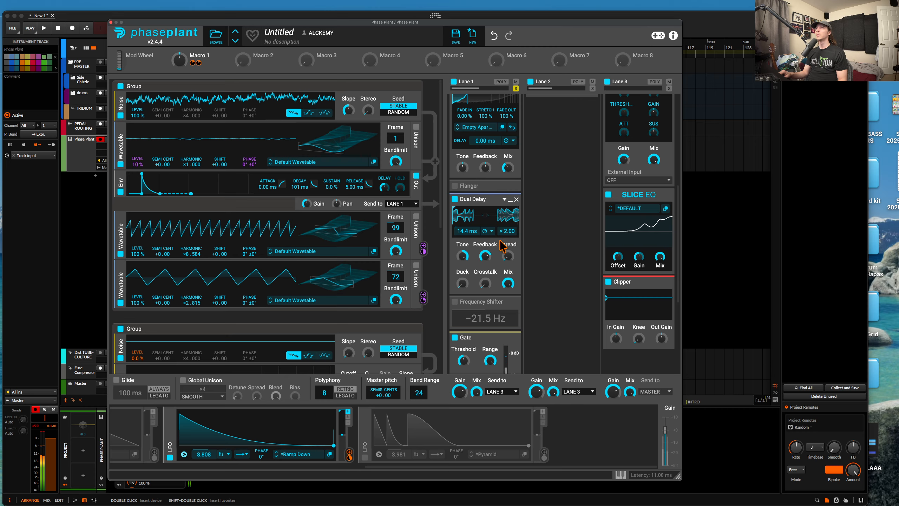
Refine the Dual Delay with a 17.2 ms delay time, raised crosstalk, and a delay ratio of 0.20.
{"action": "left_click_drag", "start_coordinate": [486, 256], "coordinate": [462, 273]}
{"action": "left_click_drag", "start_coordinate": [467, 231], "coordinate": [467, 227]}
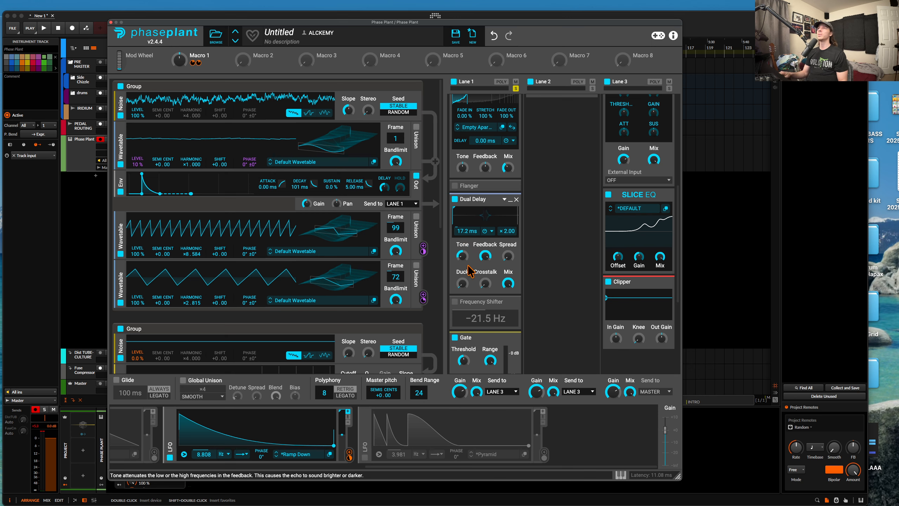
{"action": "left_click_drag", "start_coordinate": [485, 283], "coordinate": [485, 273]}
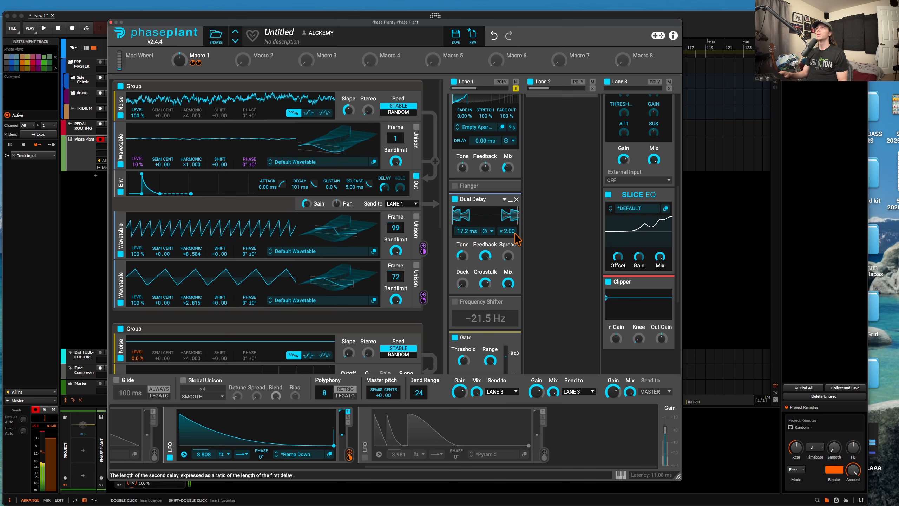
{"action": "left_click_drag", "start_coordinate": [506, 231], "coordinate": [506, 248]}
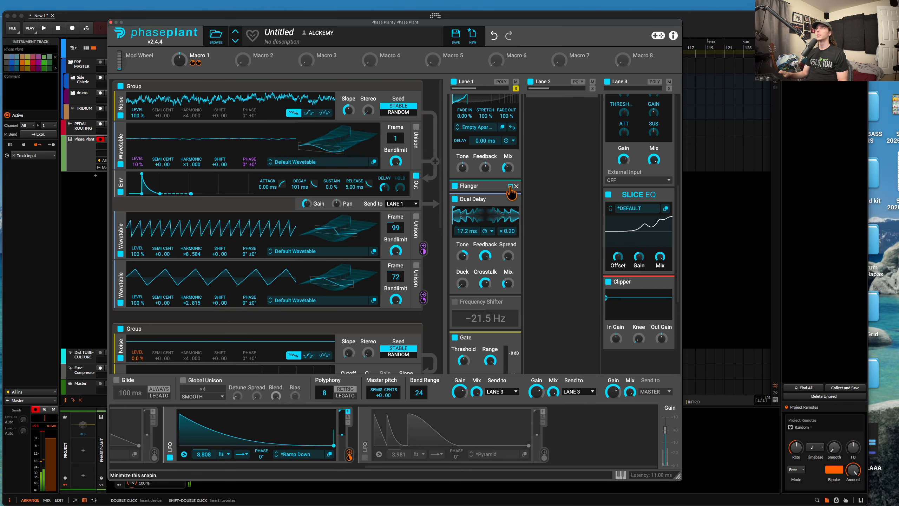
Expand the Flanger, readjust its delay and feedback, and collapse it again.
{"action": "left_click", "coordinate": [509, 185]}
{"action": "left_click_drag", "start_coordinate": [461, 237], "coordinate": [462, 217]}
{"action": "left_click_drag", "start_coordinate": [485, 292], "coordinate": [486, 292]}
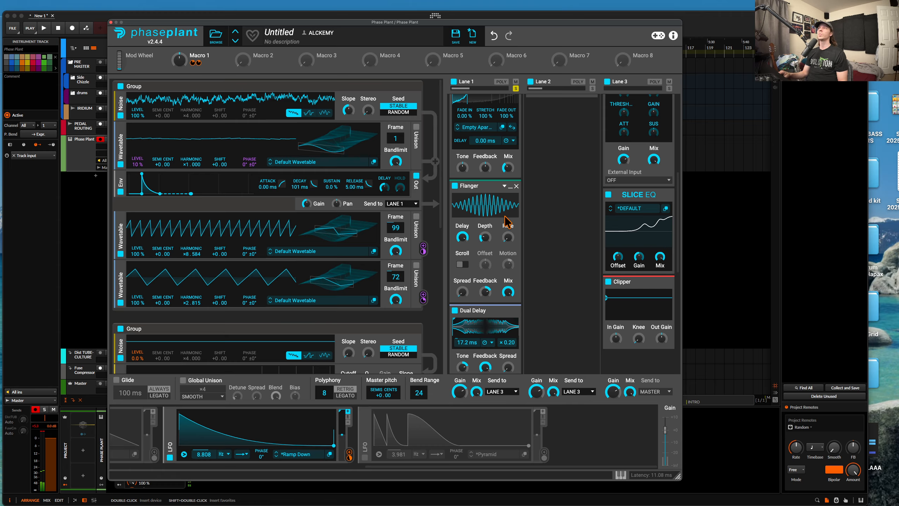
{"action": "left_click", "coordinate": [510, 186]}
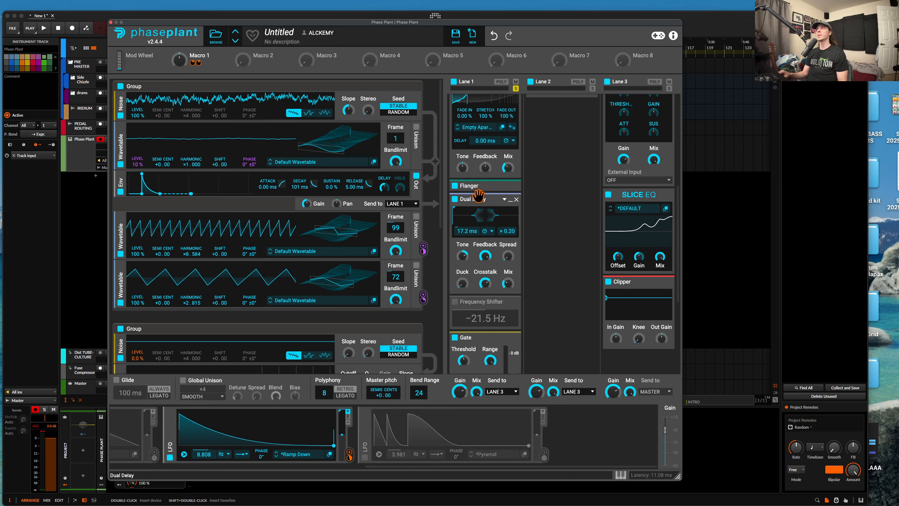
{"action": "scroll", "coordinate": [478, 195], "scroll_direction": "up", "scroll_amount": 3}
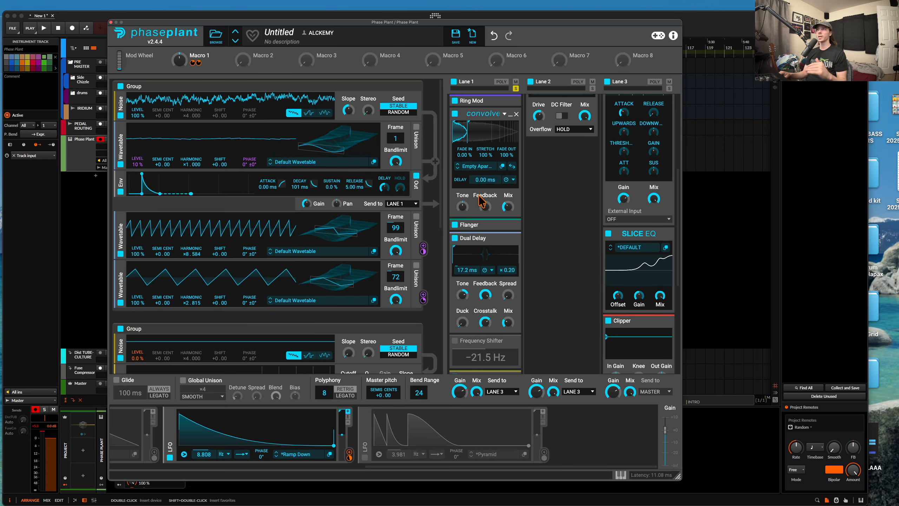
{"action": "scroll", "coordinate": [495, 142], "scroll_direction": "up", "scroll_amount": 6}
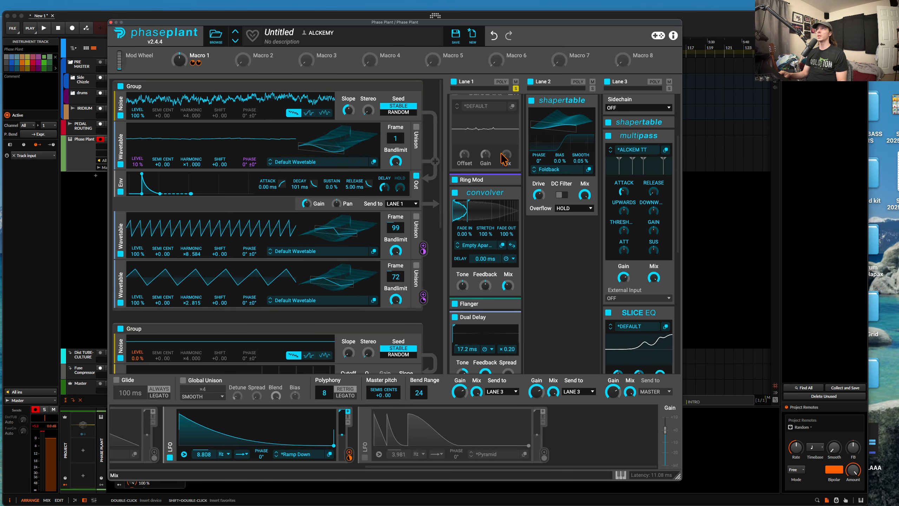
Unsolo Lane 1 and lower its output gain.
{"action": "left_click", "coordinate": [516, 89]}
{"action": "left_click_drag", "start_coordinate": [462, 391], "coordinate": [461, 411]}
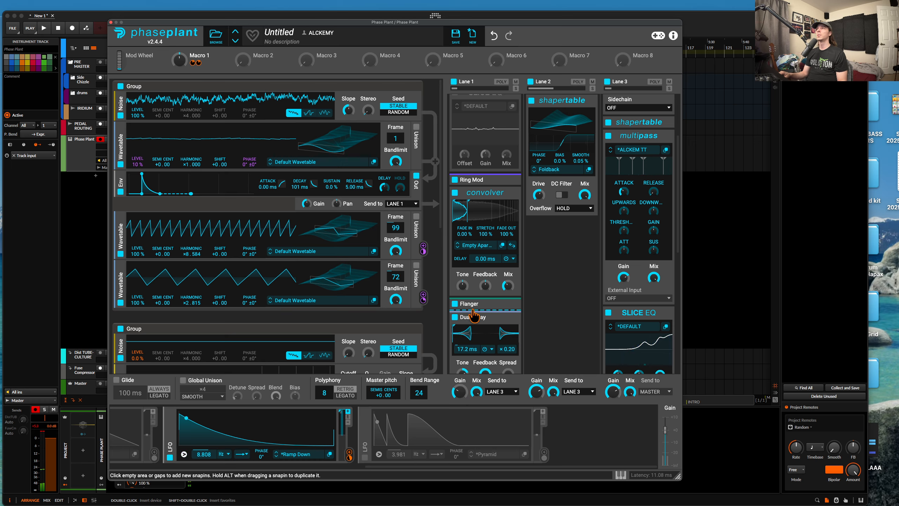
Re-enable the Frequency Shifter in Lane 1 and set its shift to 242 Hz.
{"action": "scroll", "coordinate": [470, 308], "scroll_direction": "down", "scroll_amount": 3}
{"action": "scroll", "coordinate": [470, 308], "scroll_direction": "down", "scroll_amount": 8}
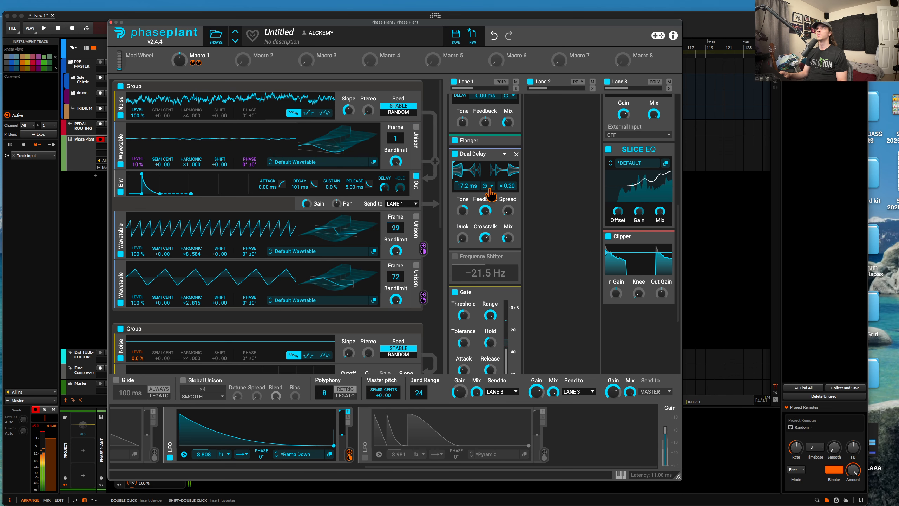
{"action": "scroll", "coordinate": [657, 171], "scroll_direction": "up", "scroll_amount": 14}
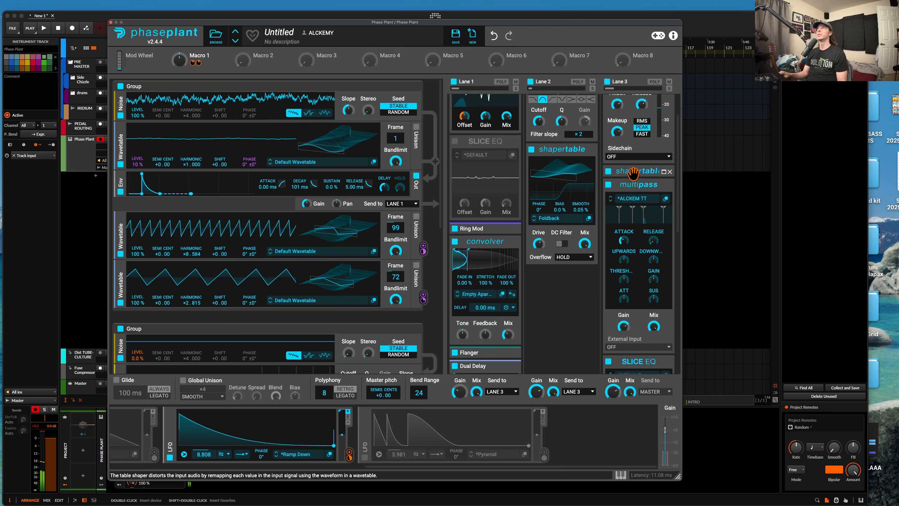
{"action": "scroll", "coordinate": [485, 230], "scroll_direction": "down", "scroll_amount": 14}
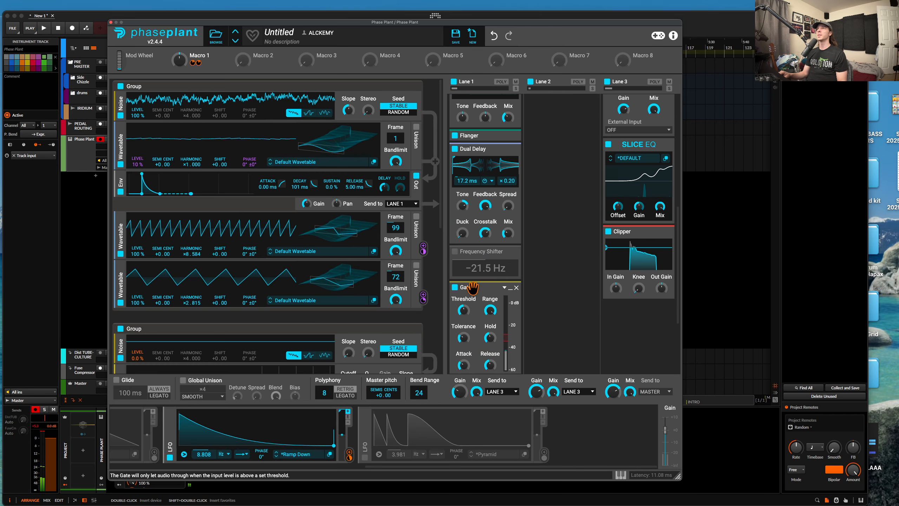
{"action": "left_click", "coordinate": [455, 252]}
{"action": "left_click_drag", "start_coordinate": [482, 269], "coordinate": [481, 269]}
Insert a Disperser below the Compressor in Lane 3, tune it to 212 Hz, and raise its amount.
{"action": "scroll", "coordinate": [482, 271], "scroll_direction": "up", "scroll_amount": 17}
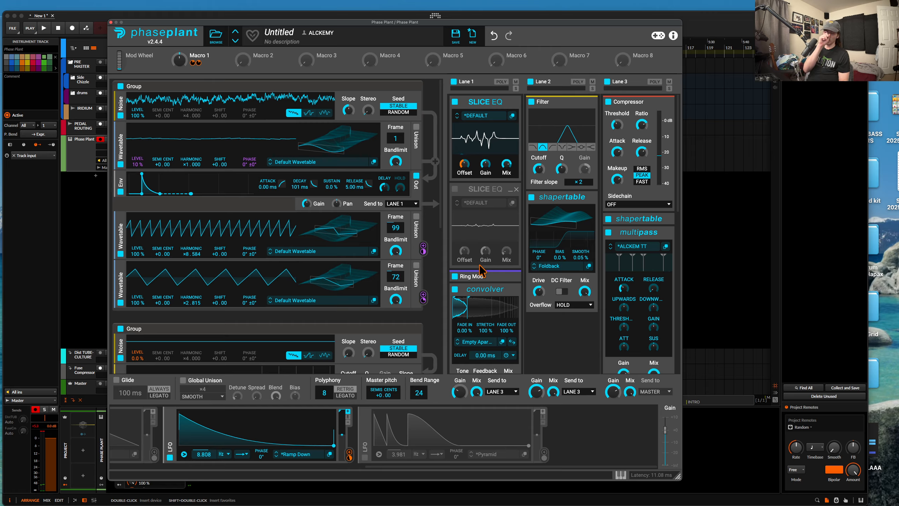
{"action": "left_click", "coordinate": [626, 214]}
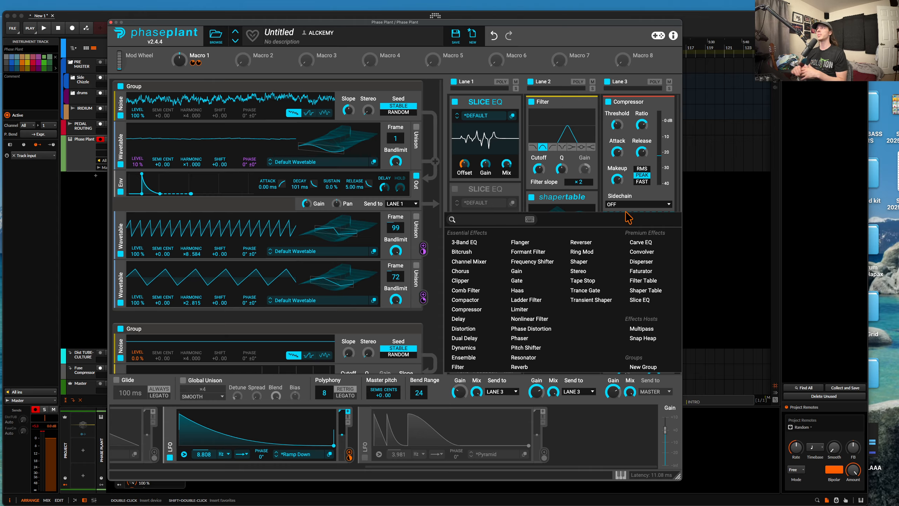
{"action": "left_click", "coordinate": [640, 261]}
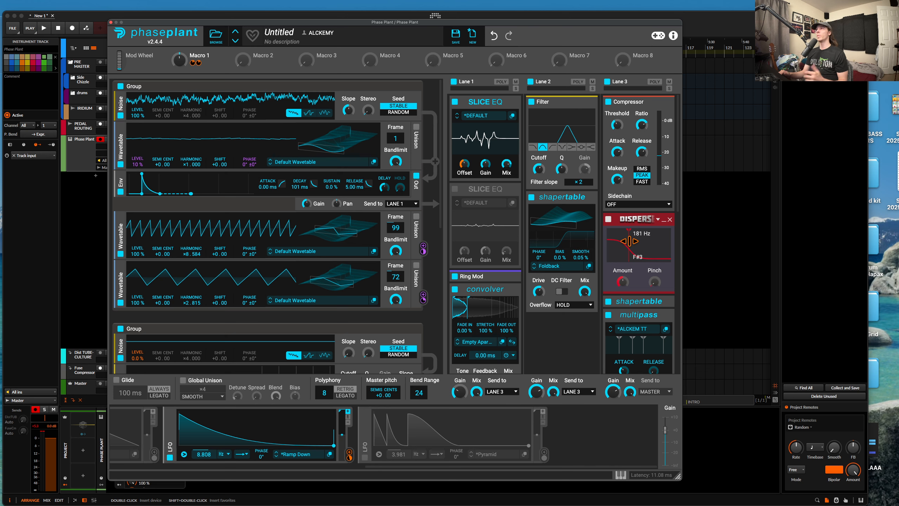
{"action": "left_click_drag", "start_coordinate": [629, 241], "coordinate": [641, 242]}
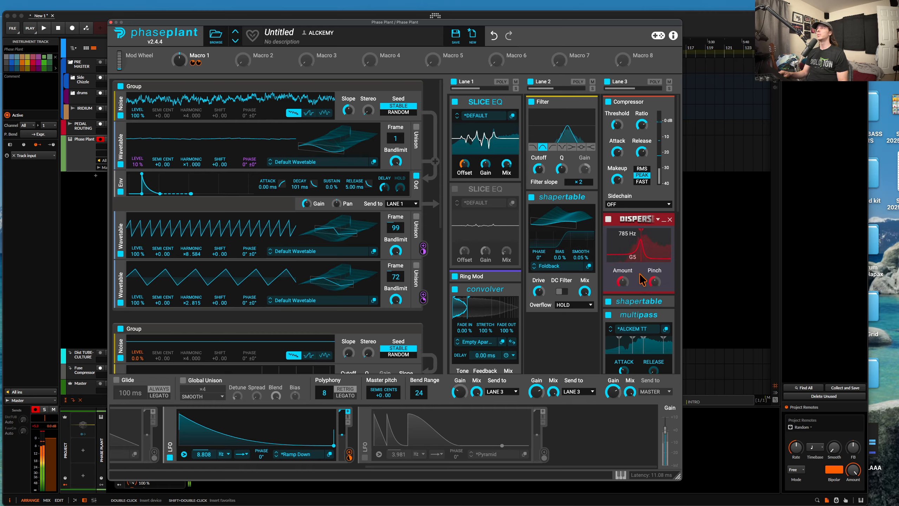
{"action": "left_click_drag", "start_coordinate": [623, 283], "coordinate": [630, 249]}
{"action": "scroll", "coordinate": [639, 233], "scroll_direction": "down", "scroll_amount": 1}
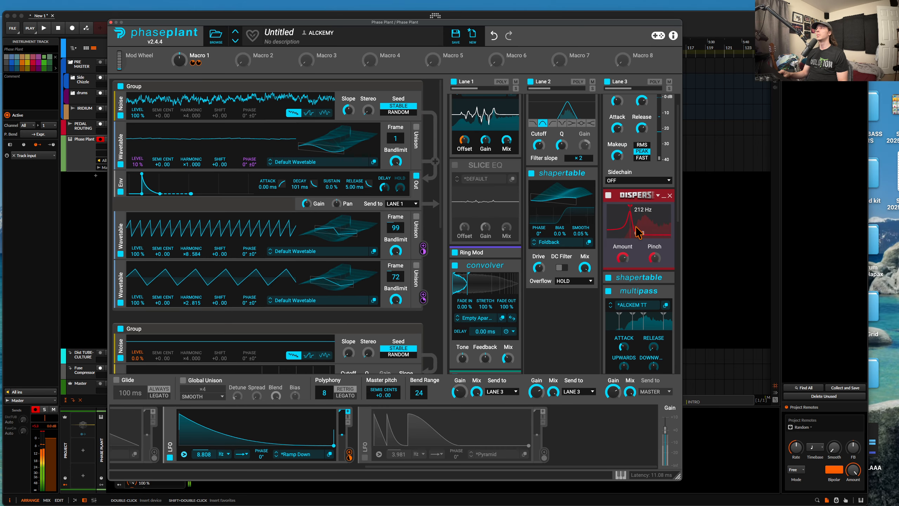
Move the Disperser into Lane 1 between the Convolver and Flanger, and bypass the Flanger and Dual Delay.
{"action": "left_click_drag", "start_coordinate": [638, 197], "coordinate": [460, 343]}
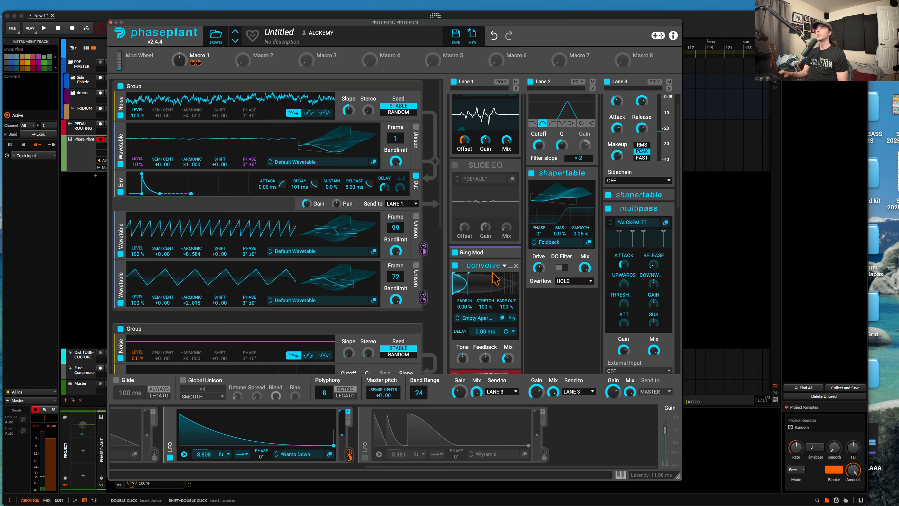
{"action": "scroll", "coordinate": [485, 248], "scroll_direction": "down", "scroll_amount": 4}
{"action": "scroll", "coordinate": [484, 244], "scroll_direction": "down", "scroll_amount": 8}
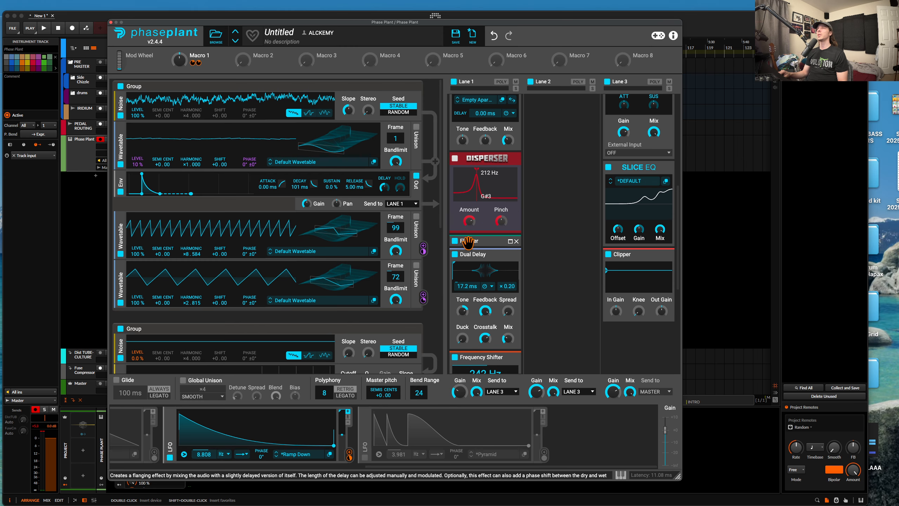
{"action": "left_click", "coordinate": [454, 241]}
{"action": "left_click", "coordinate": [454, 254]}
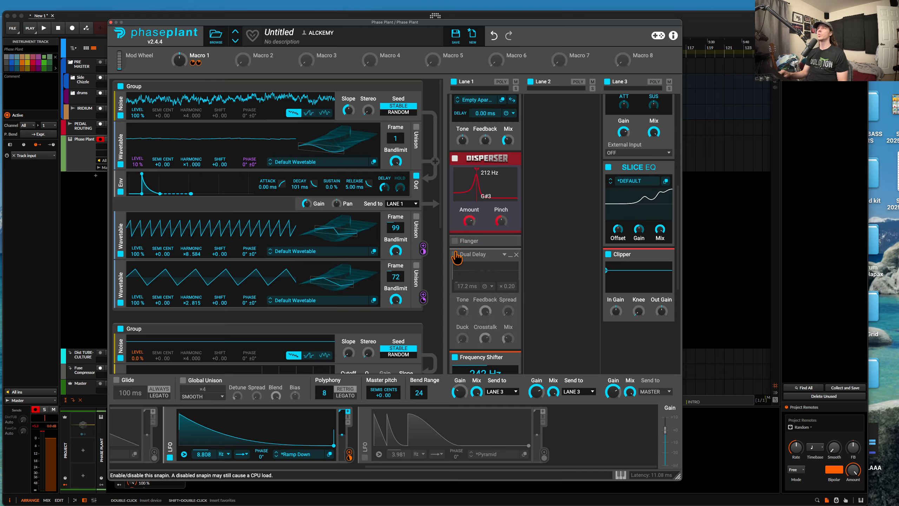
Duplicate the Disperser, tuning the original to 3.50 kHz and the copy to 700 Hz, both with reduced pinch.
{"action": "left_click_drag", "start_coordinate": [476, 185], "coordinate": [477, 182]}
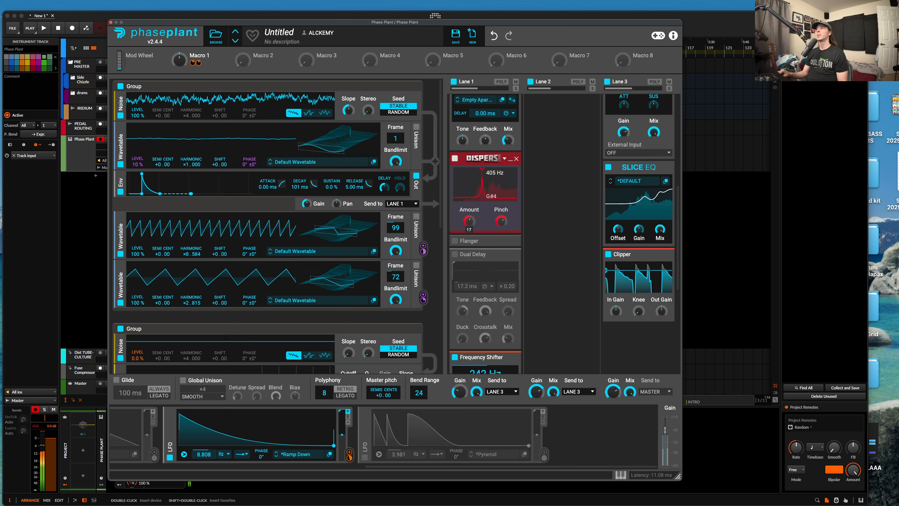
{"action": "left_click_drag", "start_coordinate": [483, 186], "coordinate": [492, 186]}
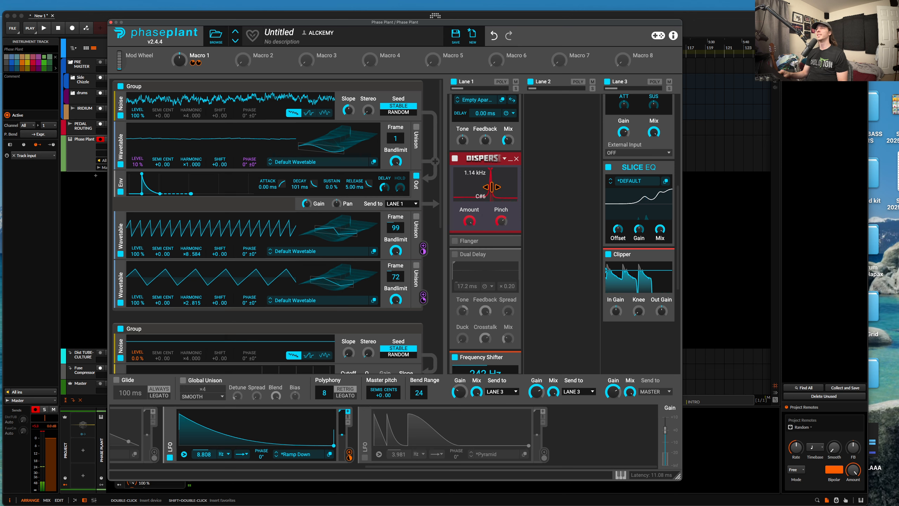
{"action": "key", "text": "super+d"}
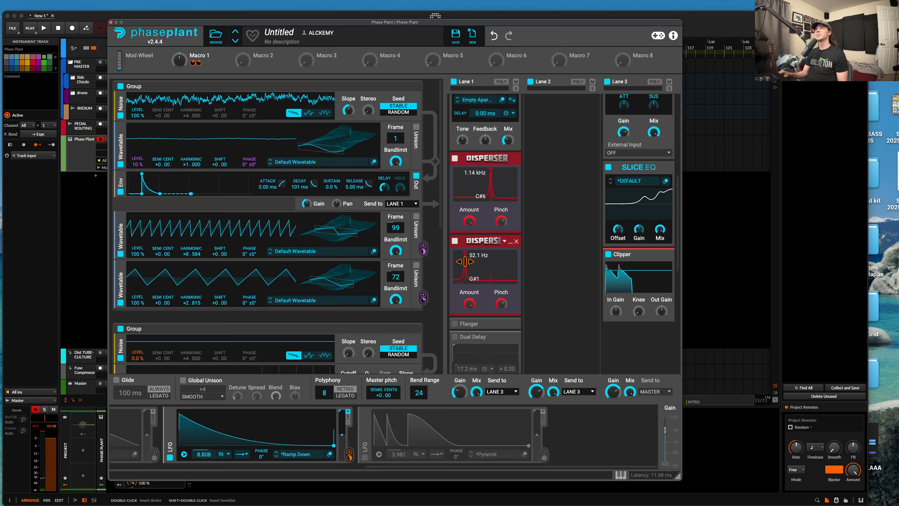
{"action": "left_click_drag", "start_coordinate": [465, 261], "coordinate": [475, 261]}
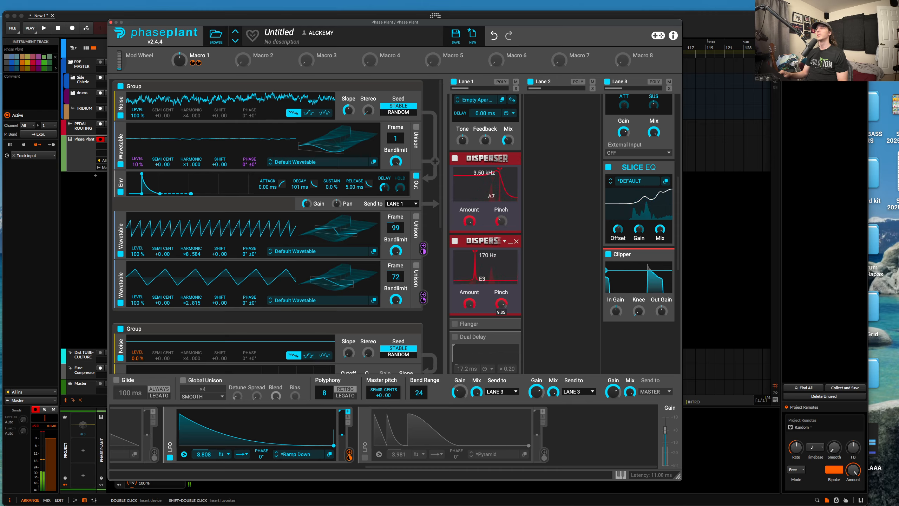
{"action": "left_click_drag", "start_coordinate": [500, 304], "coordinate": [501, 307]}
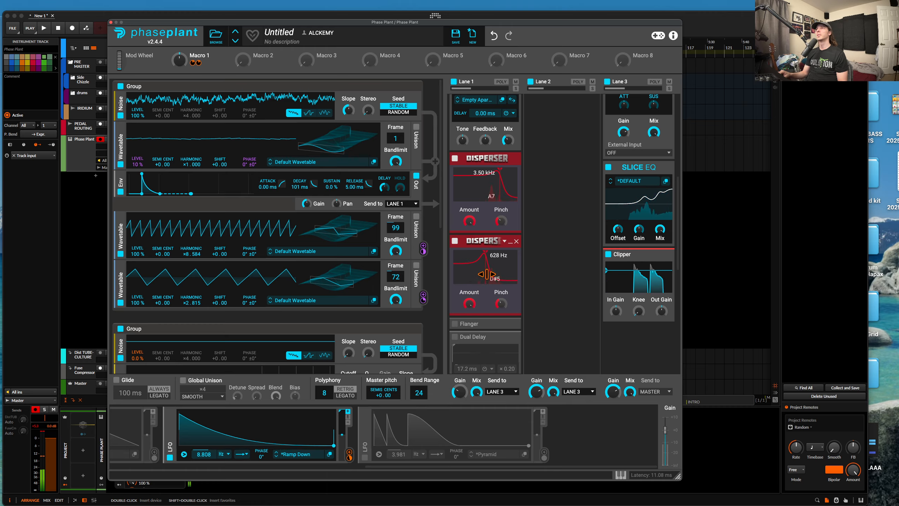
{"action": "left_click_drag", "start_coordinate": [487, 274], "coordinate": [502, 265]}
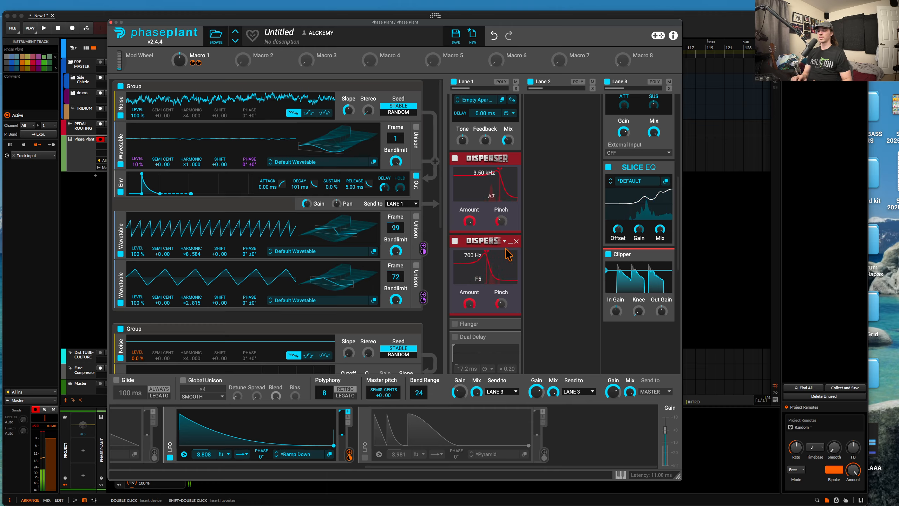
Insert a Frequency Shifter between the Multipass and Slice EQ in Lane 3 and set its shift to -437 Hz.
{"action": "scroll", "coordinate": [509, 253], "scroll_direction": "up", "scroll_amount": 5}
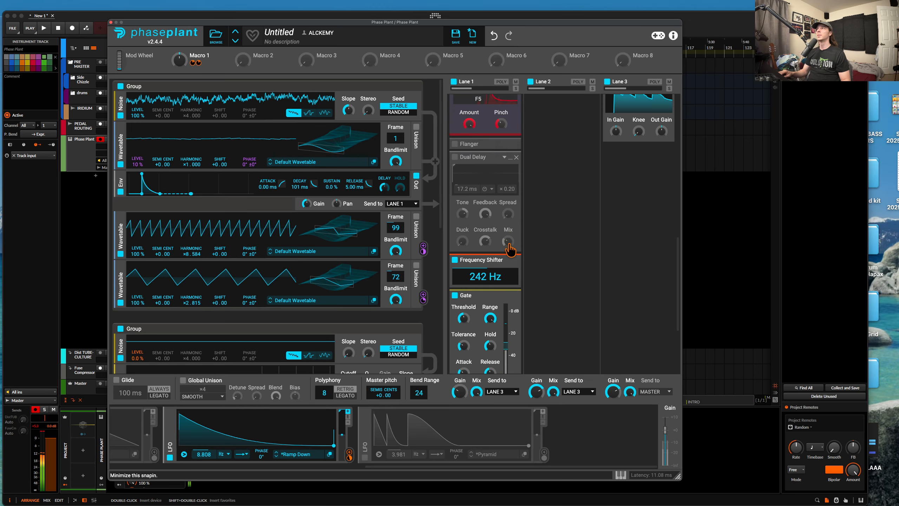
{"action": "scroll", "coordinate": [624, 211], "scroll_direction": "down", "scroll_amount": 3}
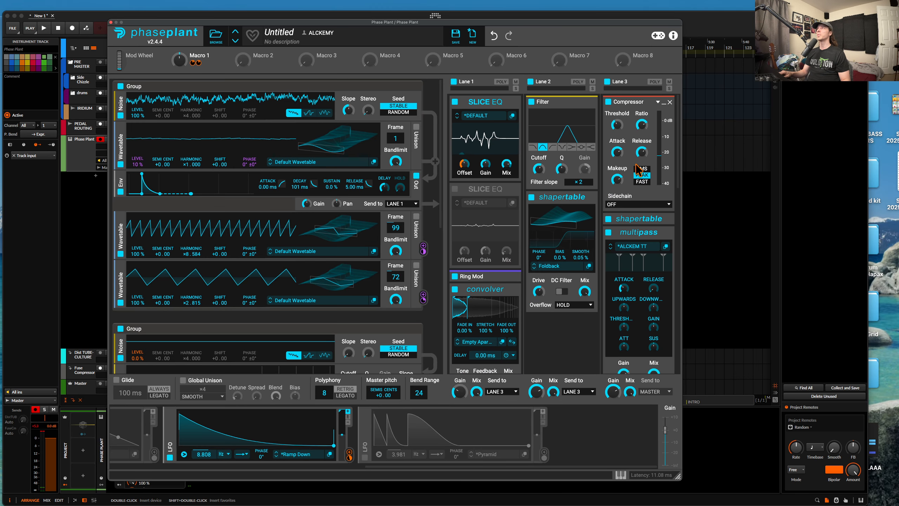
{"action": "left_click", "coordinate": [627, 233]}
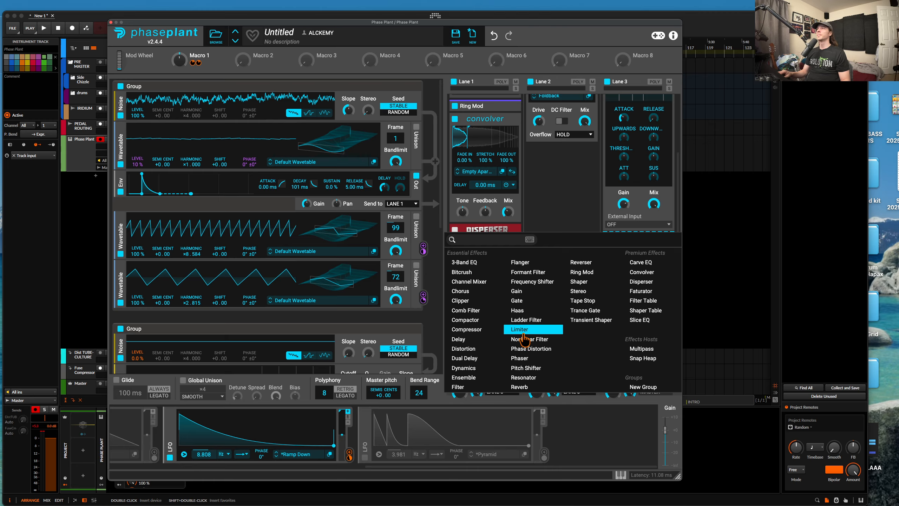
{"action": "left_click", "coordinate": [527, 283]}
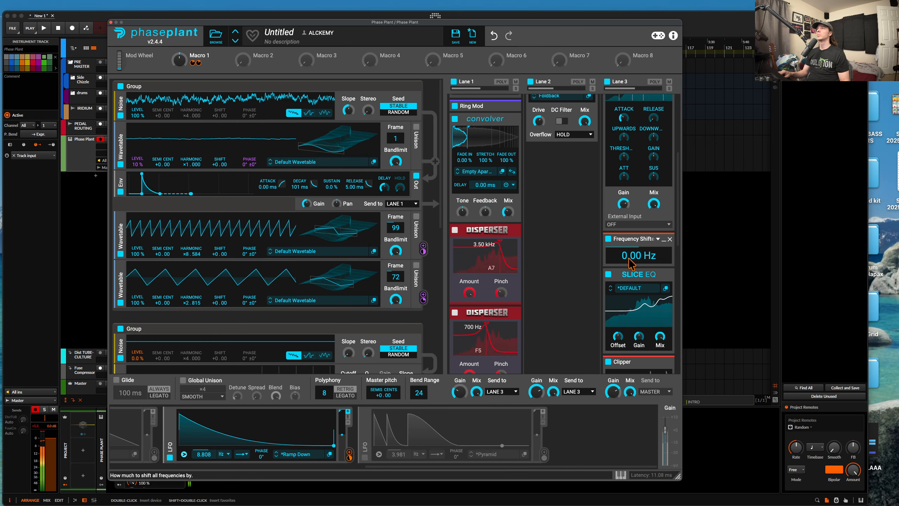
{"action": "mouse_move", "coordinate": [627, 258]}
{"action": "left_mouse_down"}
{"action": "mouse_move", "coordinate": [626, 247]}
{"action": "mouse_move", "coordinate": [630, 258]}
{"action": "left_mouse_up"}
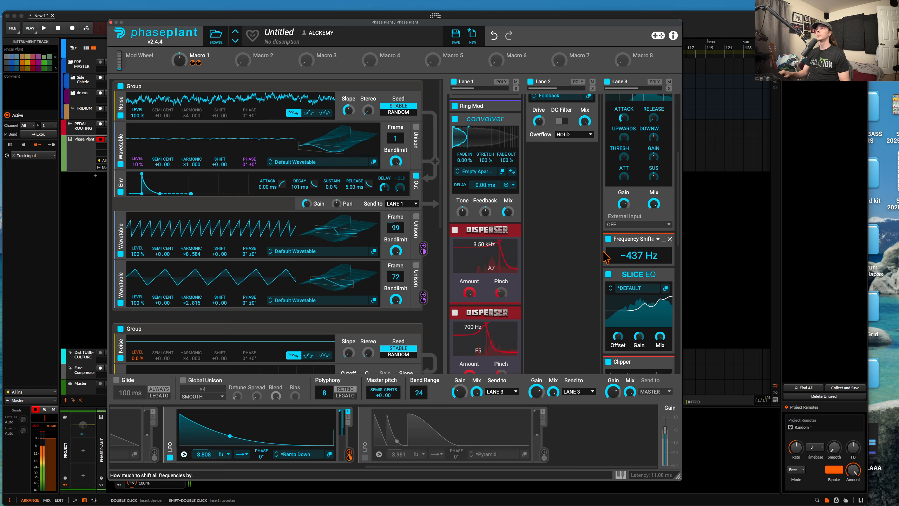
{"action": "scroll", "coordinate": [505, 247], "scroll_direction": "down", "scroll_amount": 3}
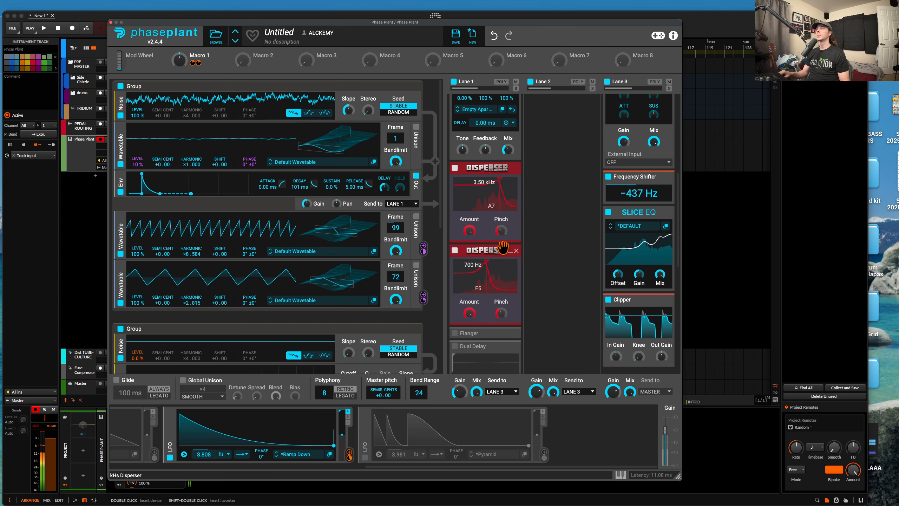
{"action": "scroll", "coordinate": [503, 247], "scroll_direction": "up", "scroll_amount": 3}
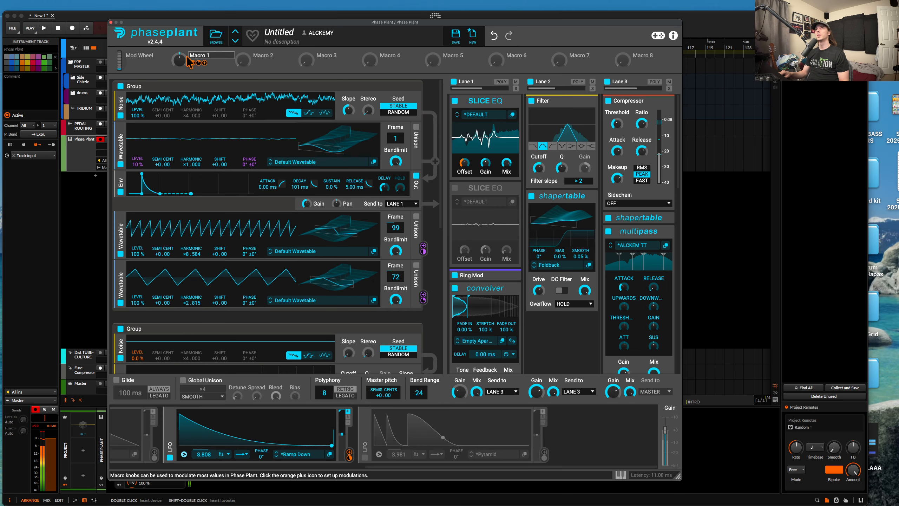
{"action": "left_click", "coordinate": [568, 432]}
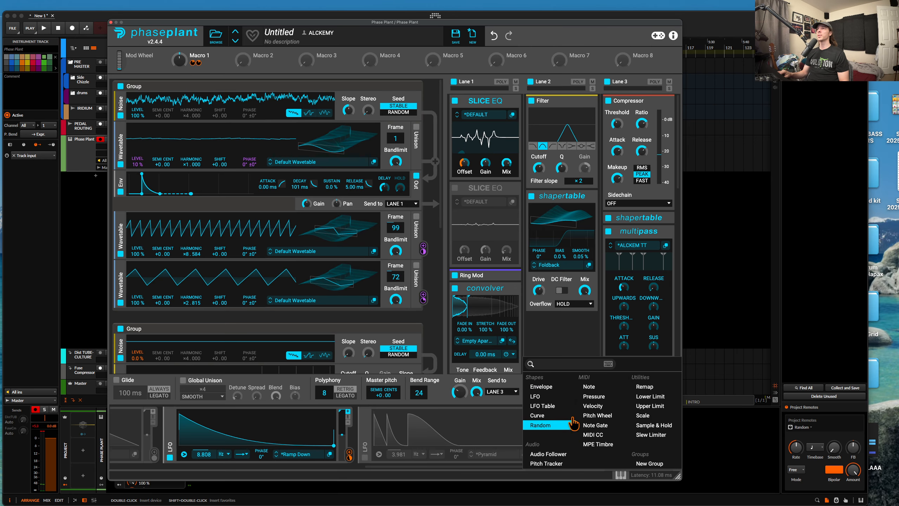
{"action": "left_click", "coordinate": [541, 387]}
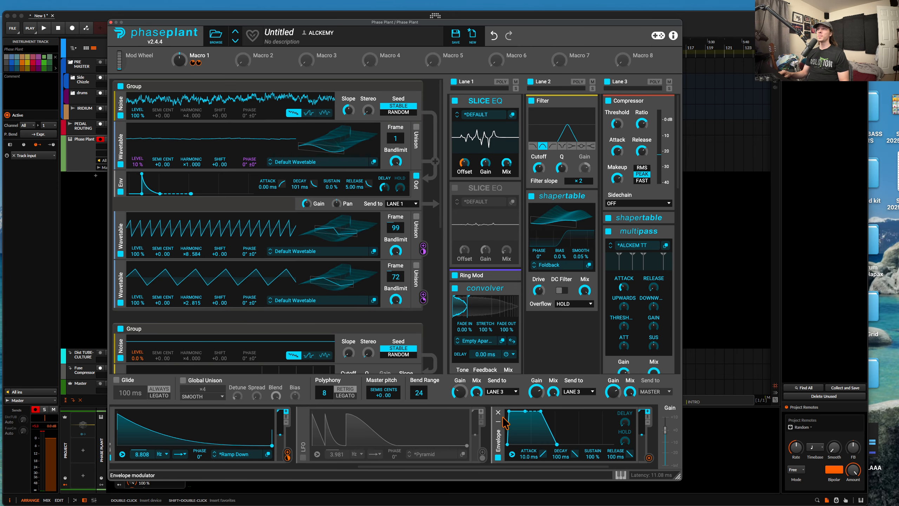
{"action": "left_click", "coordinate": [498, 412]}
Add an LFO shaped as a short rise that holds at full level, with a 4.888 Hz rate and looping off.
{"action": "left_click", "coordinate": [568, 425]}
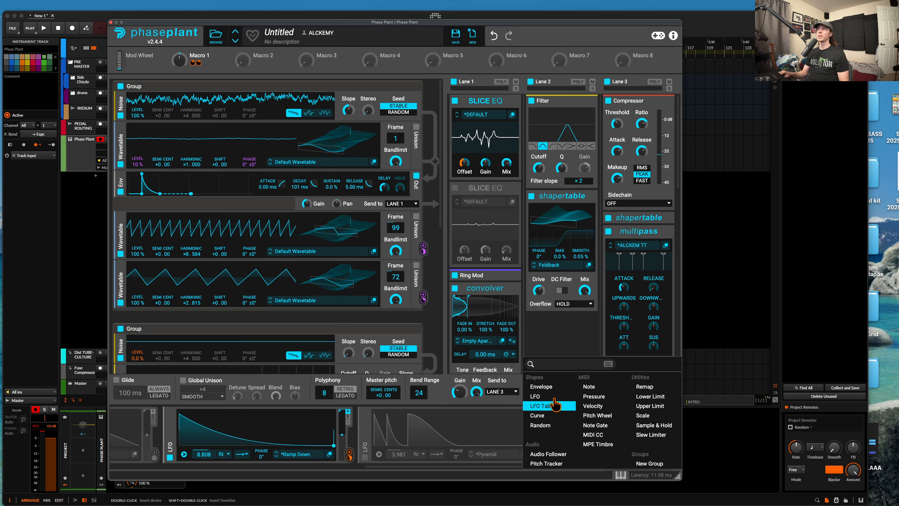
{"action": "left_click", "coordinate": [543, 395]}
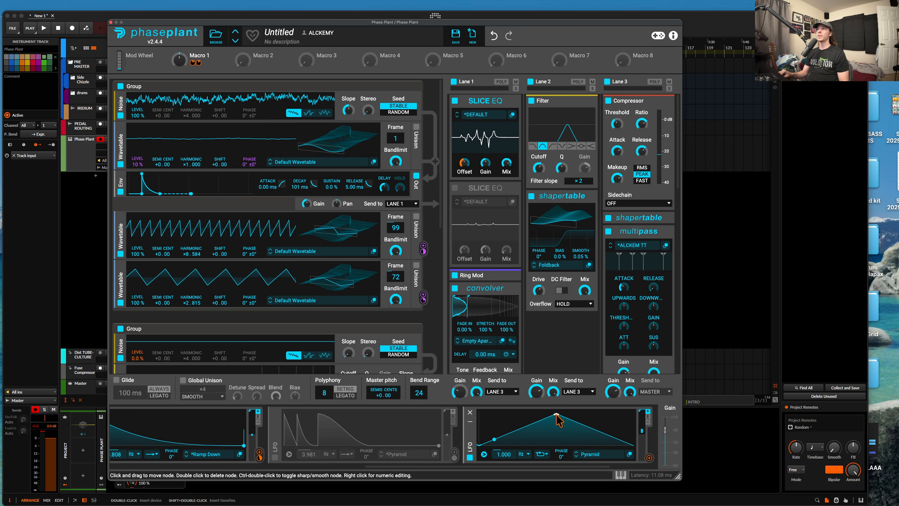
{"action": "left_click_drag", "start_coordinate": [556, 414], "coordinate": [533, 414]}
{"action": "left_click_drag", "start_coordinate": [633, 445], "coordinate": [674, 335]}
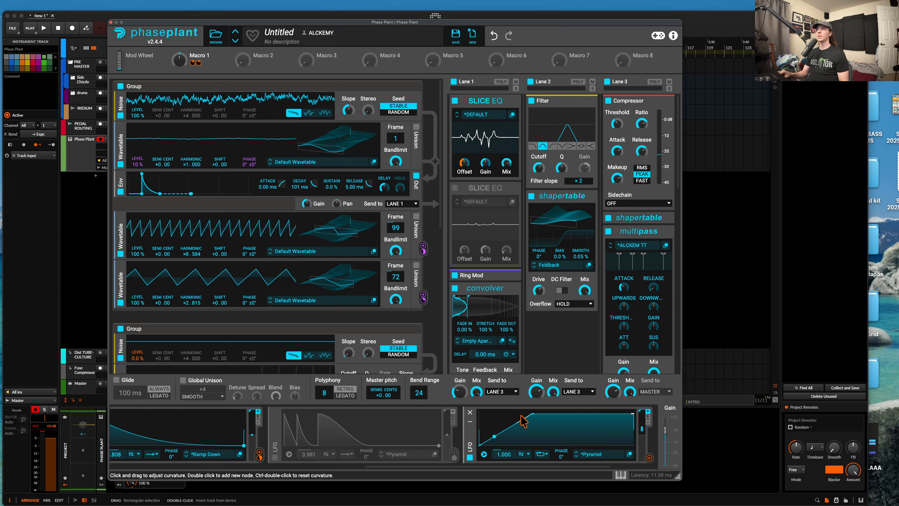
{"action": "left_click_drag", "start_coordinate": [532, 413], "coordinate": [519, 414]}
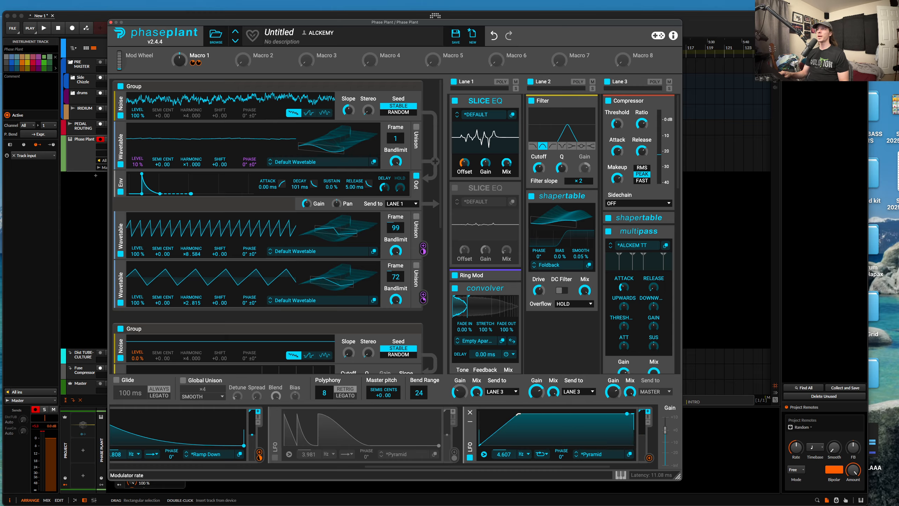
{"action": "left_click", "coordinate": [541, 453]}
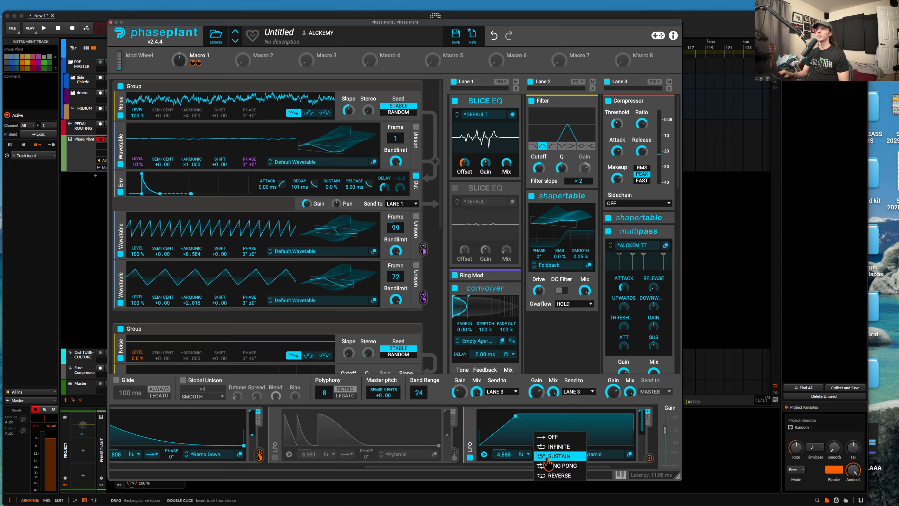
{"action": "left_click", "coordinate": [545, 435]}
Modulate Macro 1 with the new LFO at a 3.401 Hz rate, and turn the macro down to 3%.
{"action": "mouse_move", "coordinate": [649, 457]}
{"action": "left_mouse_down"}
{"action": "mouse_move", "coordinate": [425, 284]}
{"action": "mouse_move", "coordinate": [181, 69]}
{"action": "left_mouse_up"}
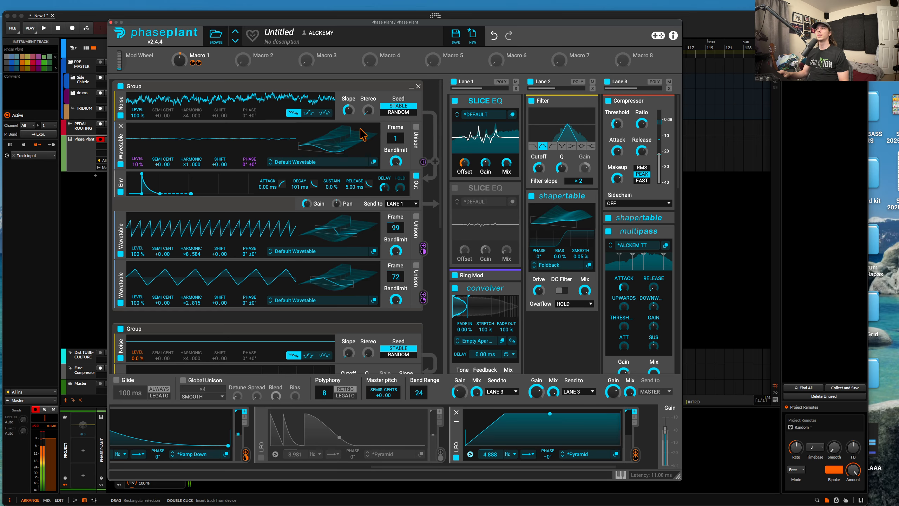
{"action": "left_click_drag", "start_coordinate": [491, 452], "coordinate": [491, 460]}
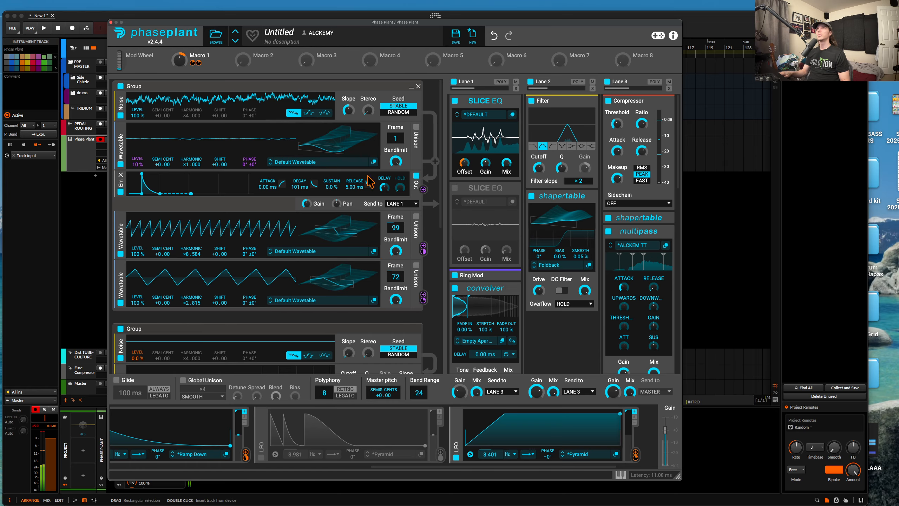
{"action": "double_click", "coordinate": [206, 55]}
{"action": "left_click_drag", "start_coordinate": [180, 71], "coordinate": [179, 84]}
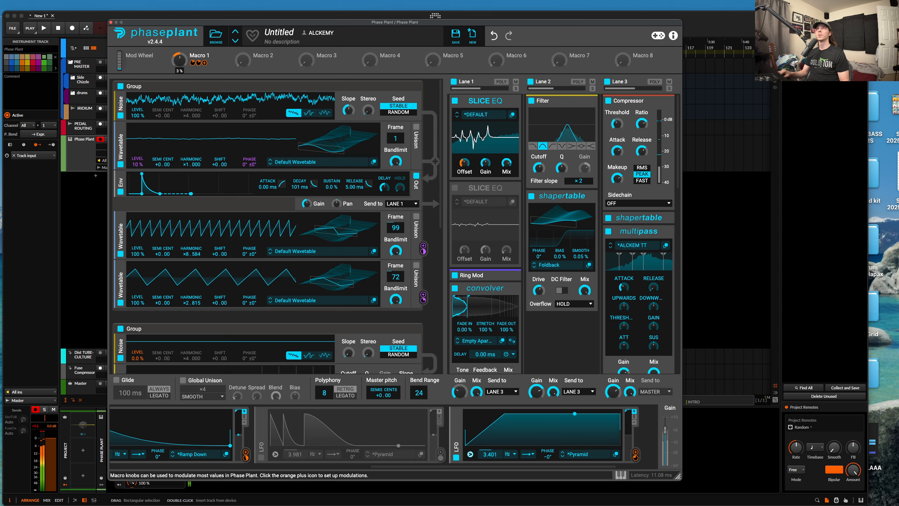
Readjust Macro 1, then steepen the Lane 2 filter's slope to ×4 and raise its cutoff slightly.
{"action": "mouse_move", "coordinate": [180, 71]}
{"action": "left_mouse_down"}
{"action": "mouse_move", "coordinate": [180, 61]}
{"action": "mouse_move", "coordinate": [179, 70]}
{"action": "left_mouse_up"}
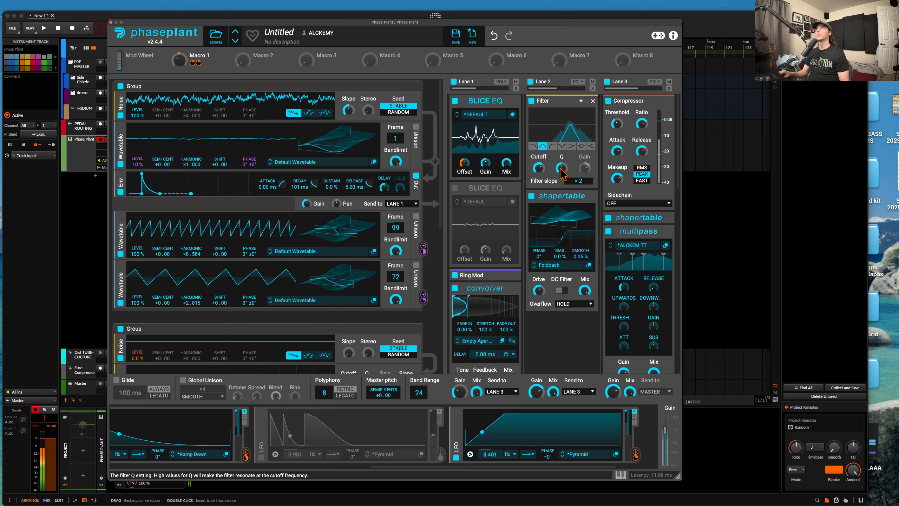
{"action": "left_click_drag", "start_coordinate": [578, 181], "coordinate": [579, 175]}
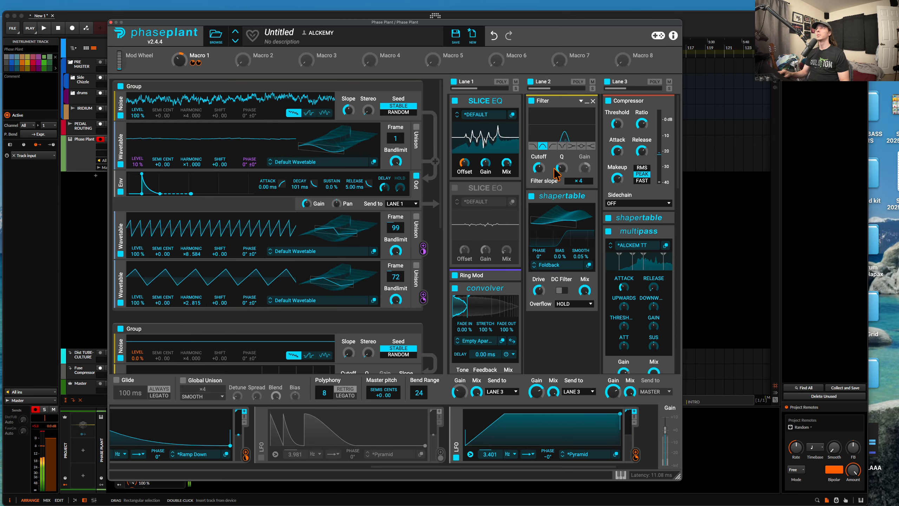
{"action": "left_click_drag", "start_coordinate": [538, 168], "coordinate": [538, 159]}
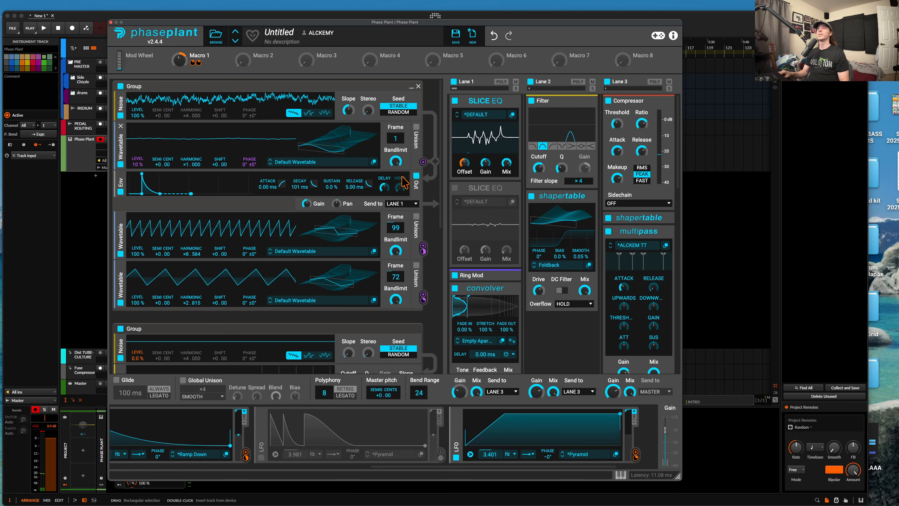
Set the third group's noise generator to a random seed and turn up its stereo width.
{"action": "scroll", "coordinate": [303, 248], "scroll_direction": "down", "scroll_amount": 5}
{"action": "scroll", "coordinate": [303, 248], "scroll_direction": "down", "scroll_amount": 8}
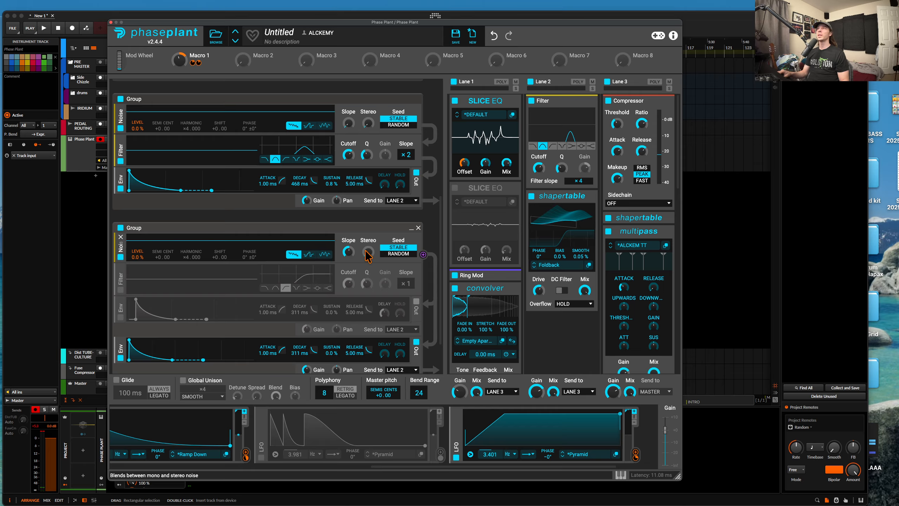
{"action": "left_click", "coordinate": [393, 253]}
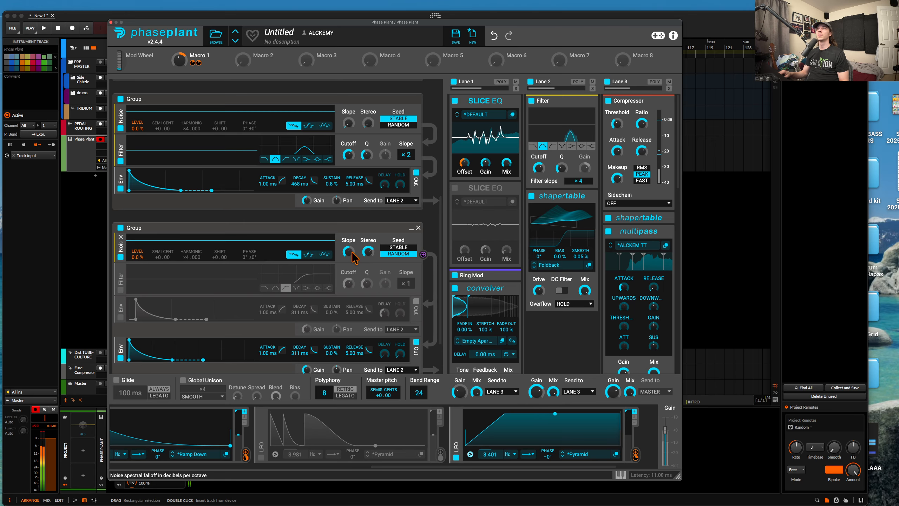
{"action": "left_click_drag", "start_coordinate": [368, 252], "coordinate": [368, 252]}
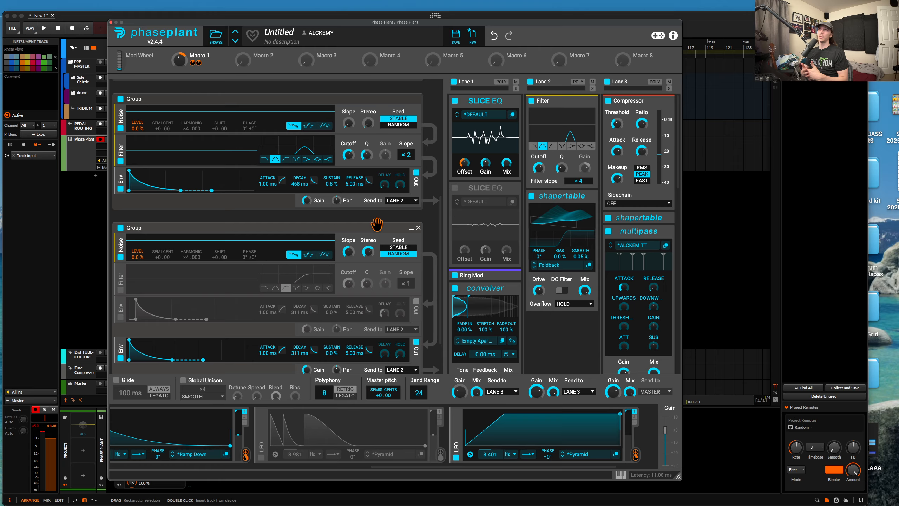
Insert a Transient Shaper between the Slice EQ and the Clipper in Lane 3.
{"action": "scroll", "coordinate": [376, 224], "scroll_direction": "down", "scroll_amount": 3}
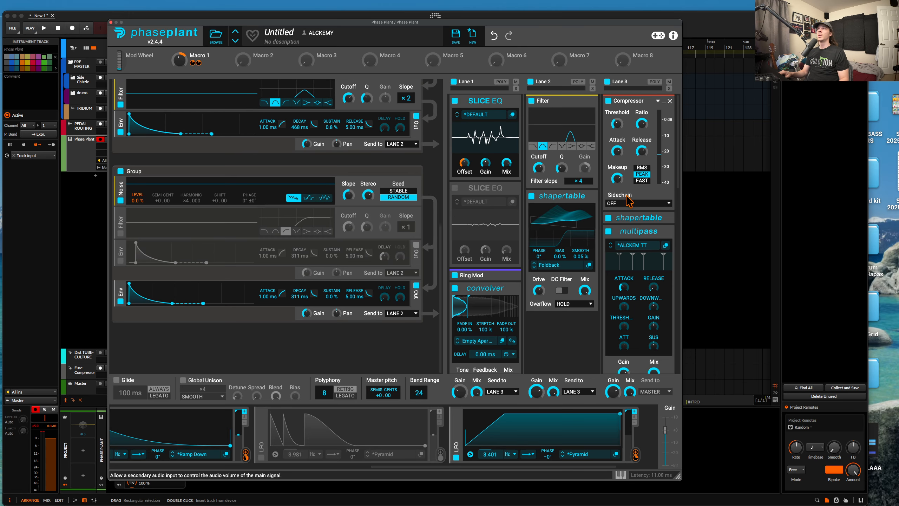
{"action": "scroll", "coordinate": [624, 263], "scroll_direction": "down", "scroll_amount": 5}
{"action": "scroll", "coordinate": [624, 289], "scroll_direction": "down", "scroll_amount": 5}
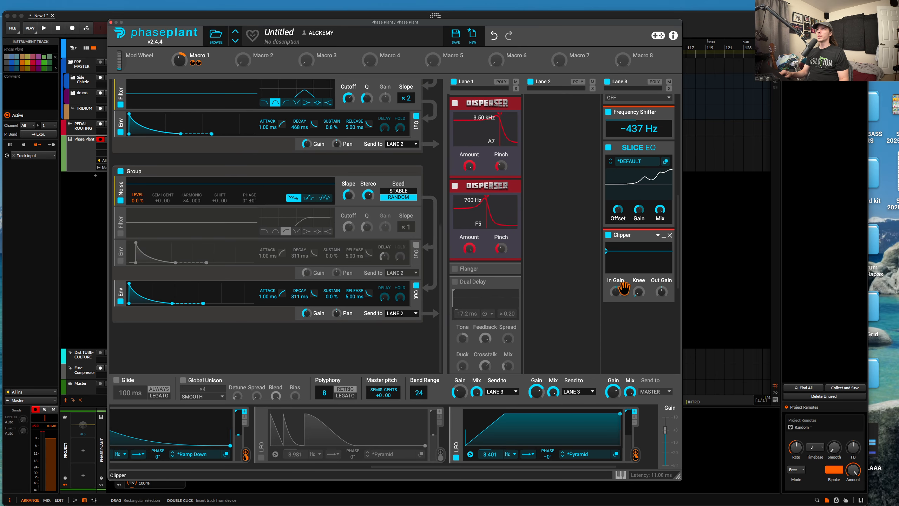
{"action": "left_click", "coordinate": [624, 228]}
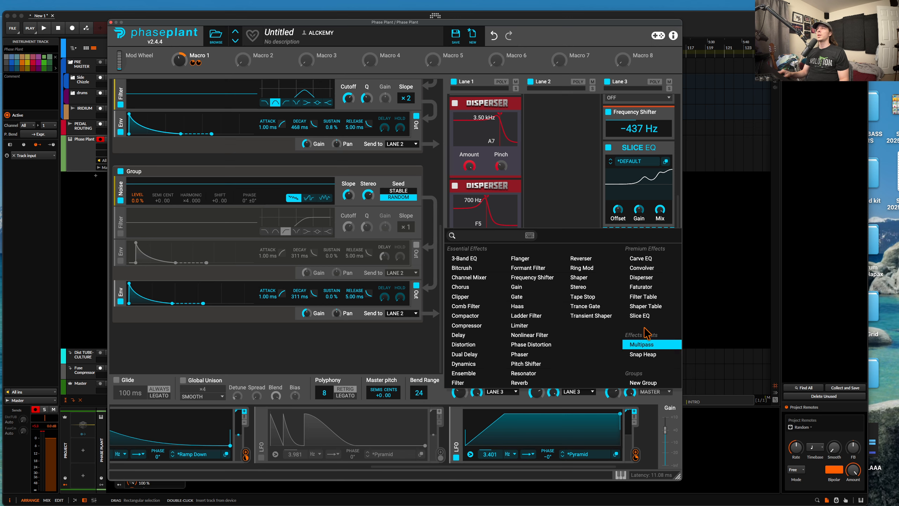
{"action": "left_click", "coordinate": [592, 315]}
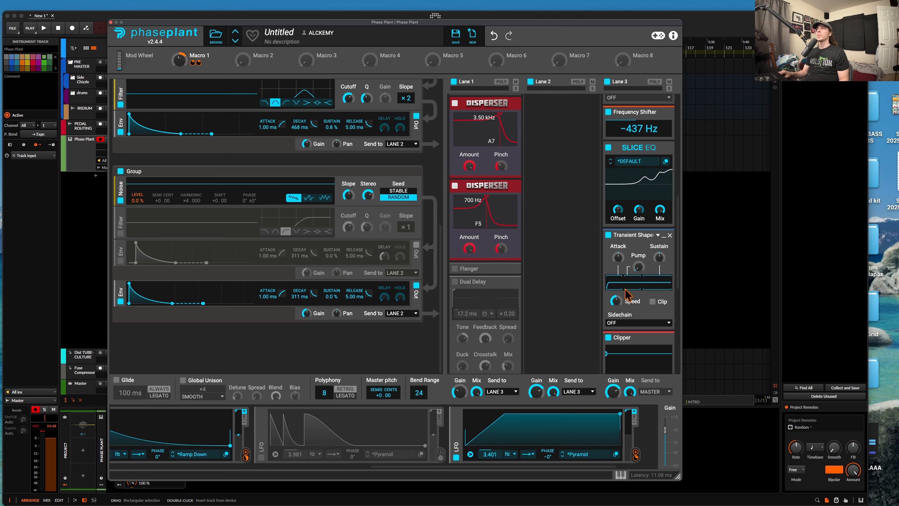
Enable clipping on the Transient Shaper and balance its attack, sustain and speed, with the pump at 27%.
{"action": "left_click_drag", "start_coordinate": [618, 259], "coordinate": [659, 264]}
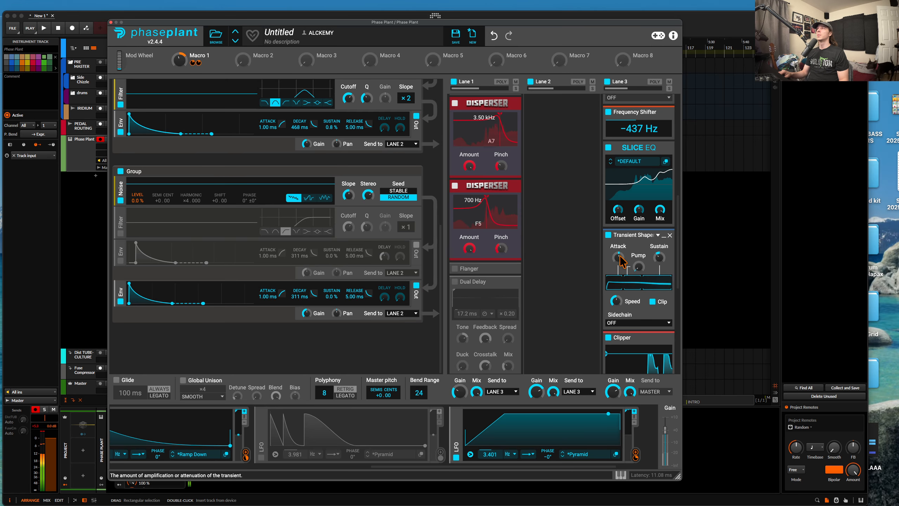
{"action": "left_click_drag", "start_coordinate": [619, 257], "coordinate": [618, 247]}
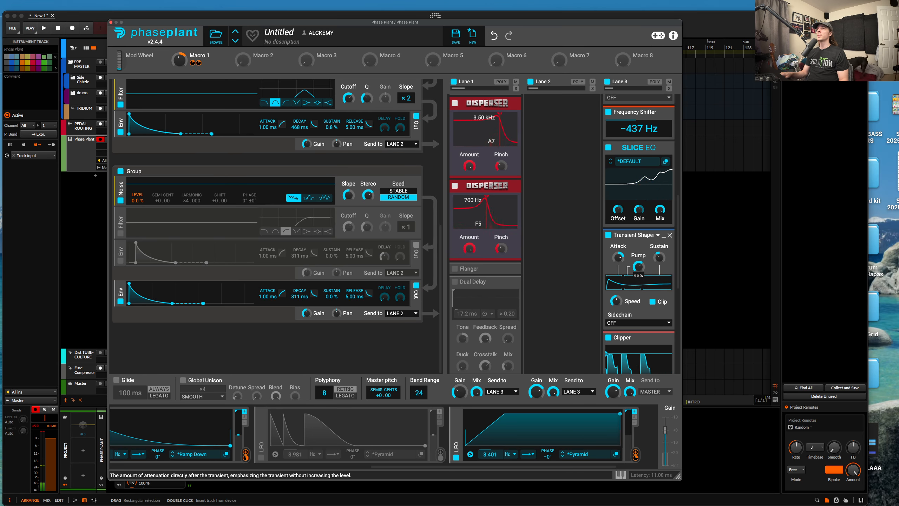
{"action": "left_click_drag", "start_coordinate": [616, 300], "coordinate": [638, 248]}
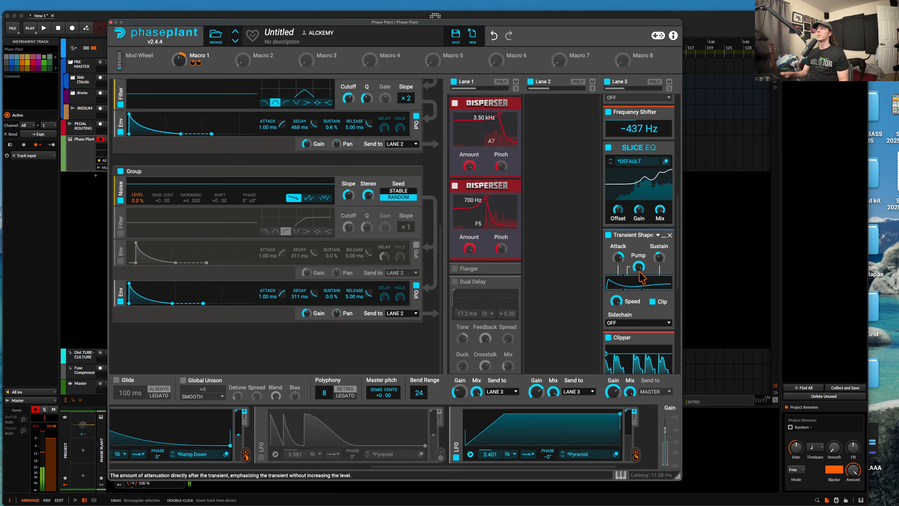
{"action": "left_click_drag", "start_coordinate": [616, 300], "coordinate": [616, 313]}
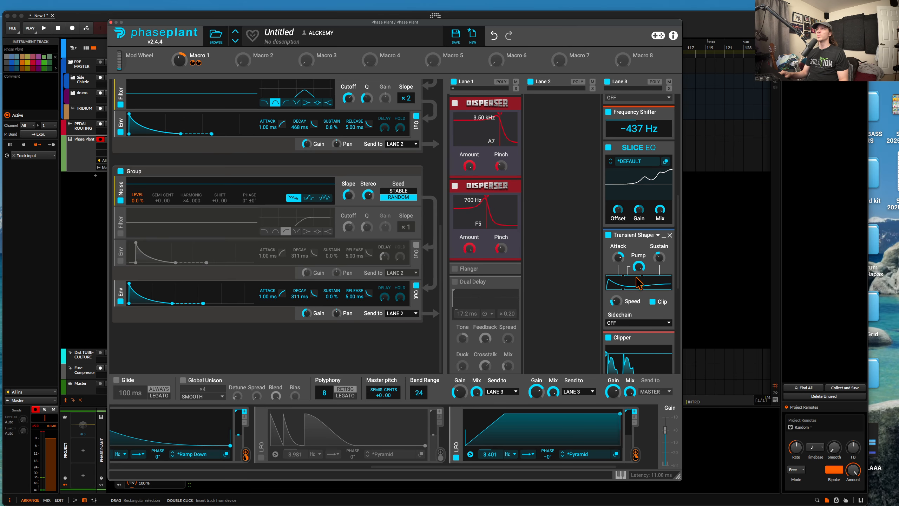
{"action": "left_click_drag", "start_coordinate": [639, 266], "coordinate": [638, 290]}
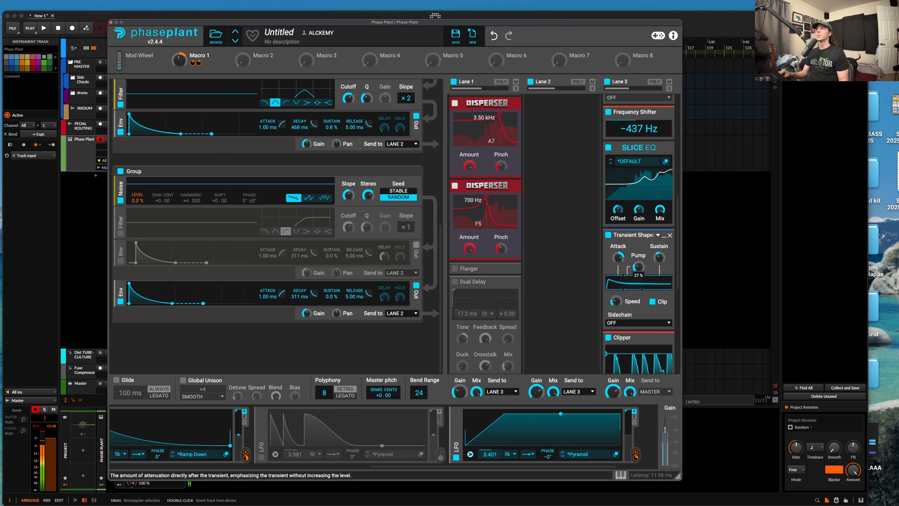
{"action": "left_click_drag", "start_coordinate": [618, 257], "coordinate": [618, 267]}
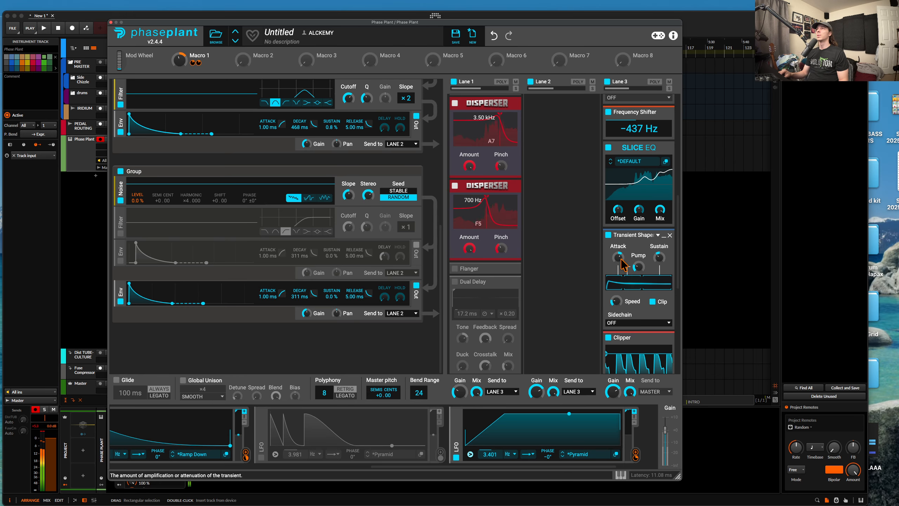
Widen the first group's noise generator to about 81% stereo.
{"action": "scroll", "coordinate": [370, 211], "scroll_direction": "up", "scroll_amount": 8}
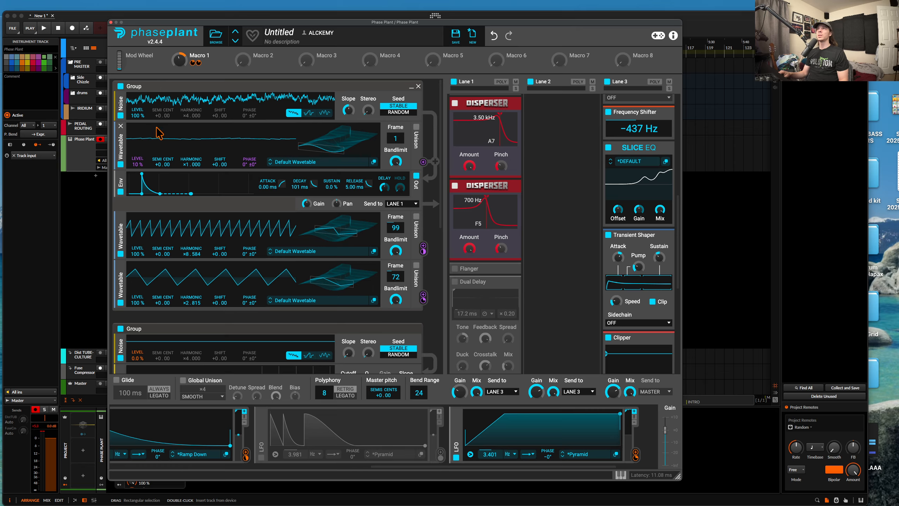
{"action": "mouse_move", "coordinate": [135, 172]}
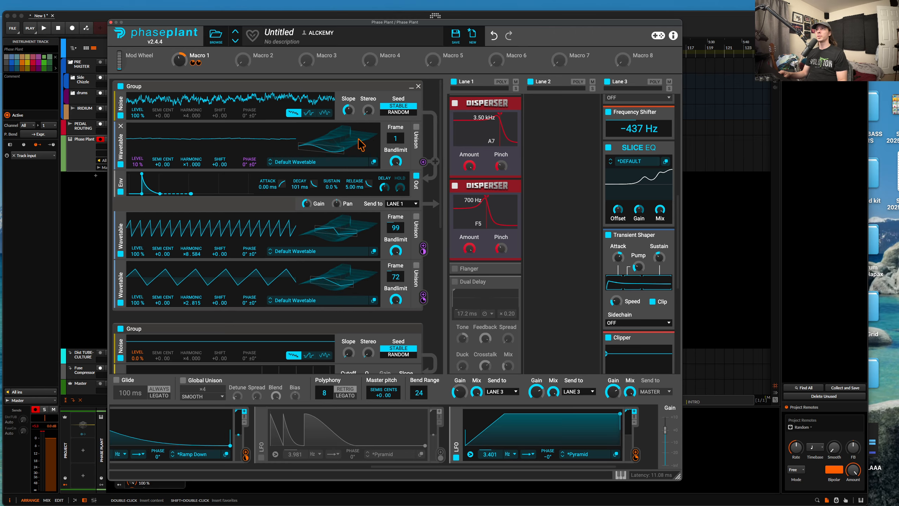
{"action": "left_click_drag", "start_coordinate": [368, 110], "coordinate": [369, 114]}
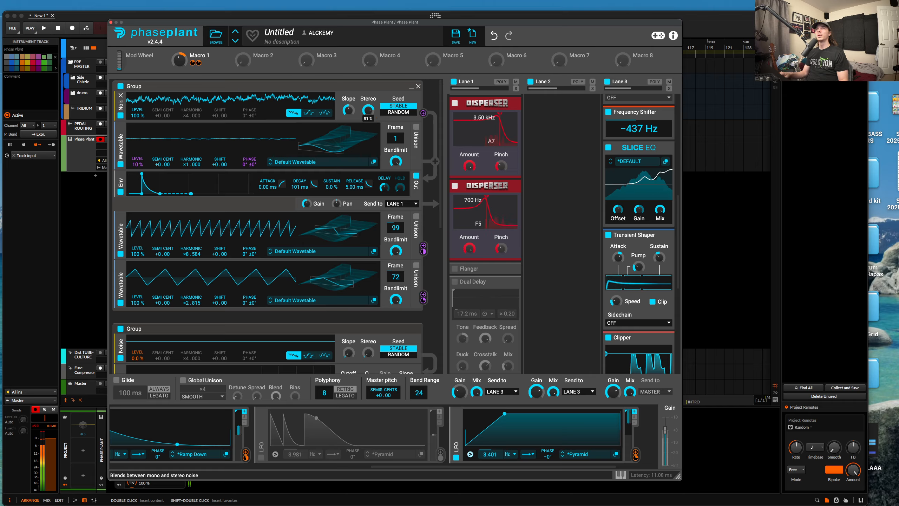
Slow the LFO that modulates Macro 1 to 0.875 Hz and readjust the macro's amount.
{"action": "left_click_drag", "start_coordinate": [179, 60], "coordinate": [179, 77]}
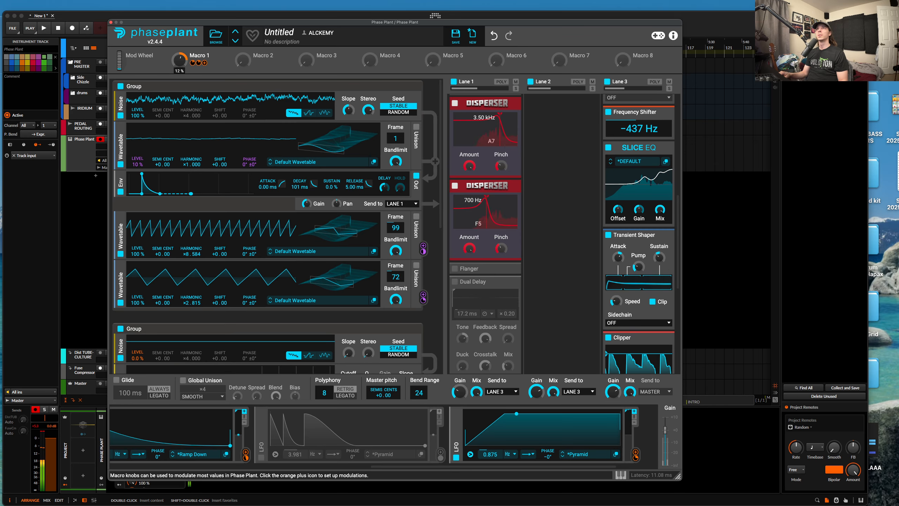
{"action": "left_click_drag", "start_coordinate": [180, 60], "coordinate": [179, 63]}
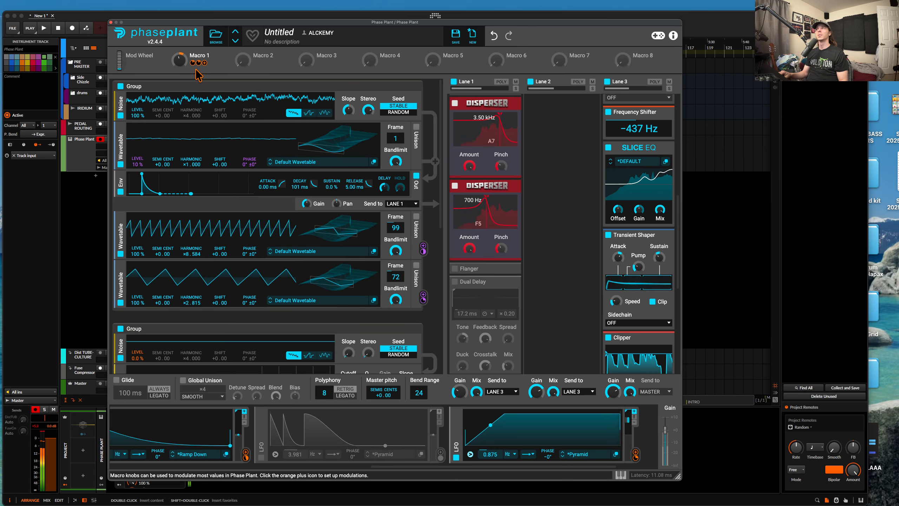
Retune the two Lane 1 Dispersers, the first to 314 Hz and the second to 436 Hz.
{"action": "left_click_drag", "start_coordinate": [484, 214], "coordinate": [481, 214]}
{"action": "mouse_move", "coordinate": [504, 141]}
{"action": "left_mouse_down"}
{"action": "mouse_move", "coordinate": [473, 140]}
{"action": "mouse_move", "coordinate": [500, 152]}
{"action": "left_mouse_up"}
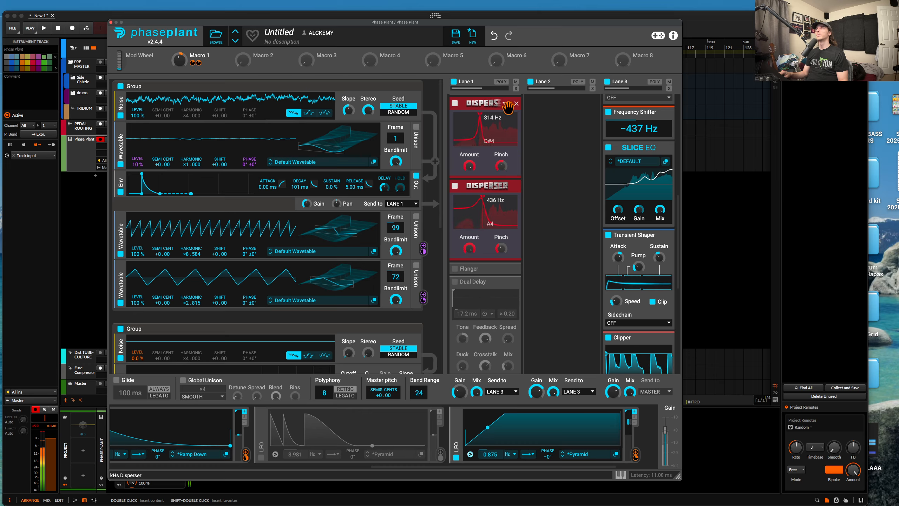
Add a Pitch Shifter between the Frequency Shifter and Gate in Lane 1 and set it to +12.00 semitones.
{"action": "scroll", "coordinate": [509, 102], "scroll_direction": "down", "scroll_amount": 4}
{"action": "scroll", "coordinate": [506, 142], "scroll_direction": "down", "scroll_amount": 3}
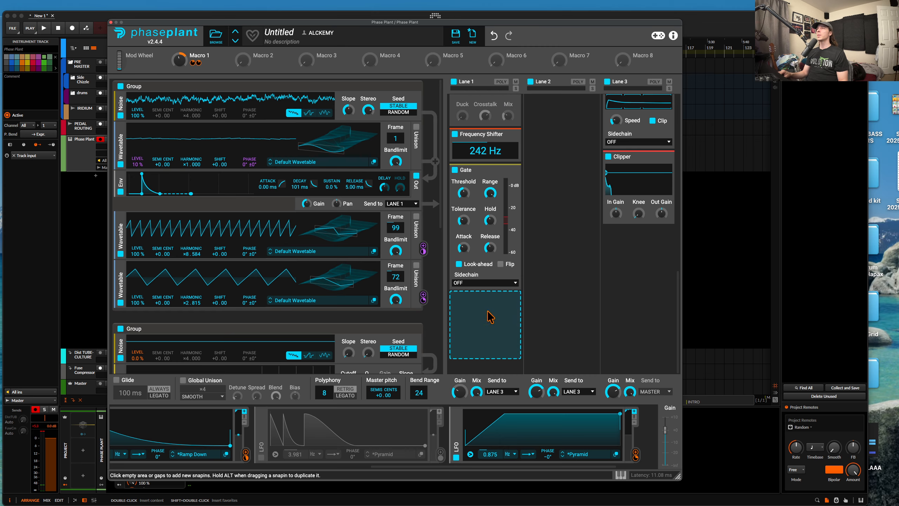
{"action": "left_click", "coordinate": [490, 316]}
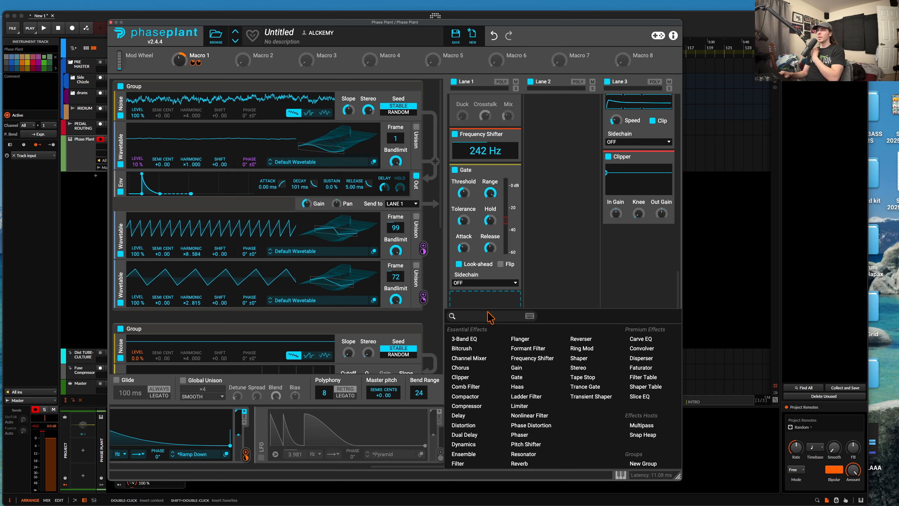
{"action": "left_click", "coordinate": [525, 444]}
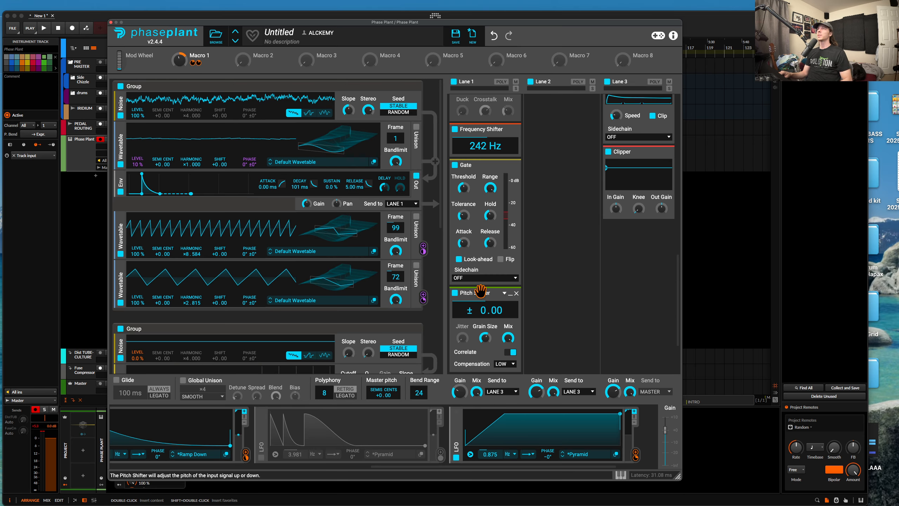
{"action": "left_click_drag", "start_coordinate": [481, 292], "coordinate": [483, 204]}
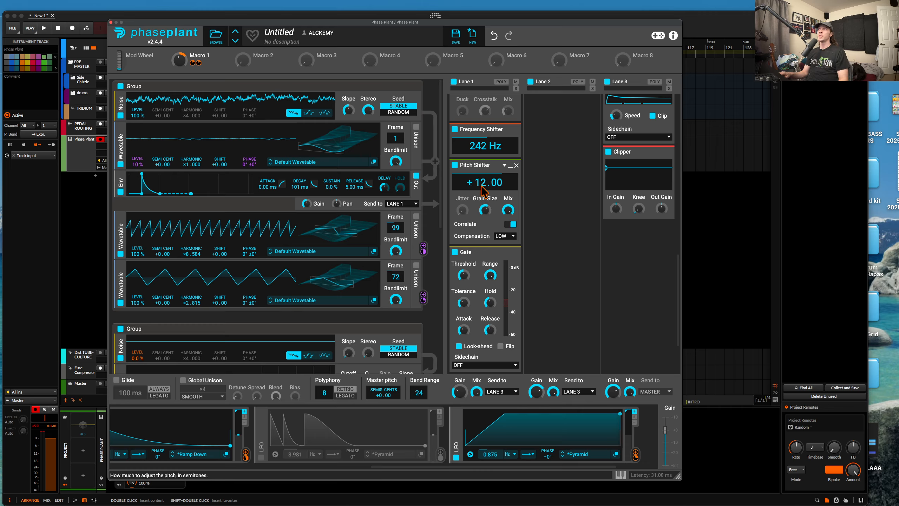
Turn off the Pitch Shifter's correlation, raise jitter, reduce grain size, choose High compensation, and set the shift to +14.00 semitones.
{"action": "left_click", "coordinate": [511, 223]}
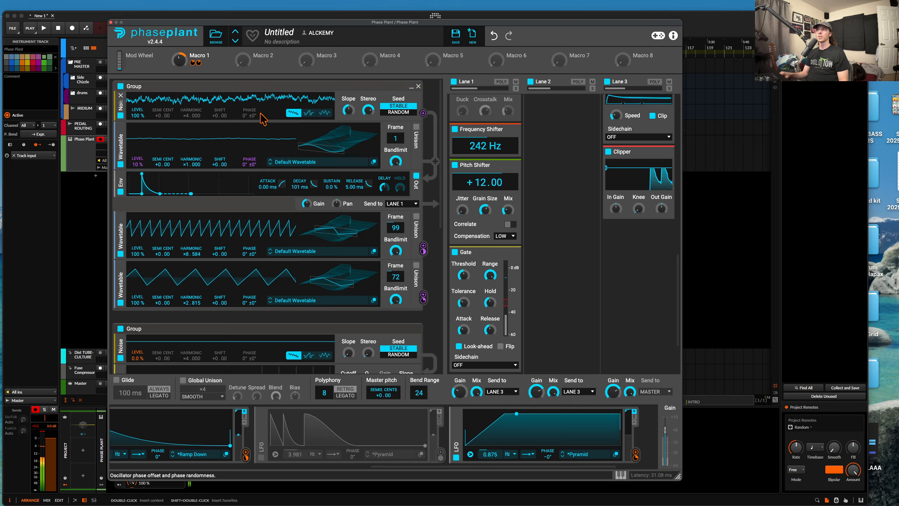
{"action": "left_click_drag", "start_coordinate": [485, 210], "coordinate": [462, 209]}
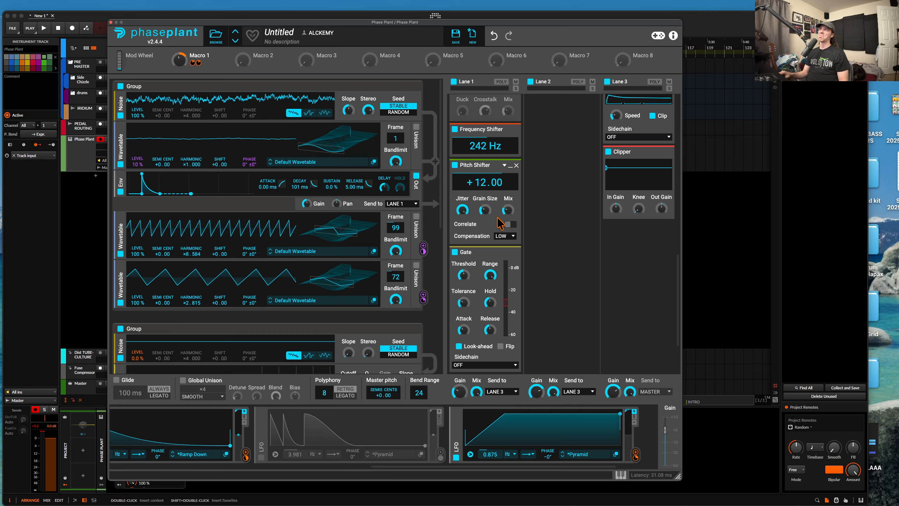
{"action": "left_click", "coordinate": [505, 236]}
{"action": "left_click", "coordinate": [507, 245]}
{"action": "left_click_drag", "start_coordinate": [485, 181], "coordinate": [482, 147]}
{"action": "mouse_move", "coordinate": [483, 182]}
{"action": "left_mouse_down"}
{"action": "mouse_move", "coordinate": [483, 169]}
{"action": "mouse_move", "coordinate": [483, 199]}
{"action": "left_mouse_up"}
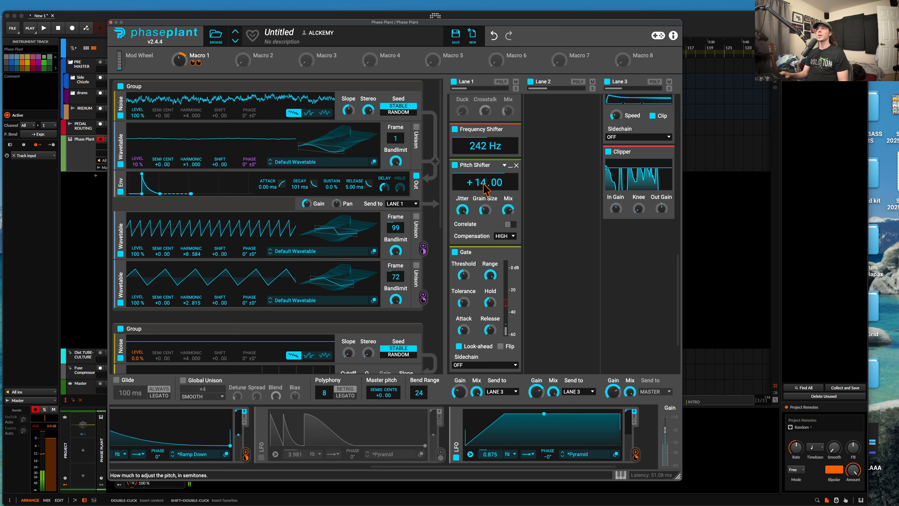
Add a Ring Mod between the Pitch Shifter and Gate in Lane 1 and raise its frequency slightly.
{"action": "scroll", "coordinate": [464, 184], "scroll_direction": "down", "scroll_amount": 2}
{"action": "left_click", "coordinate": [471, 354]}
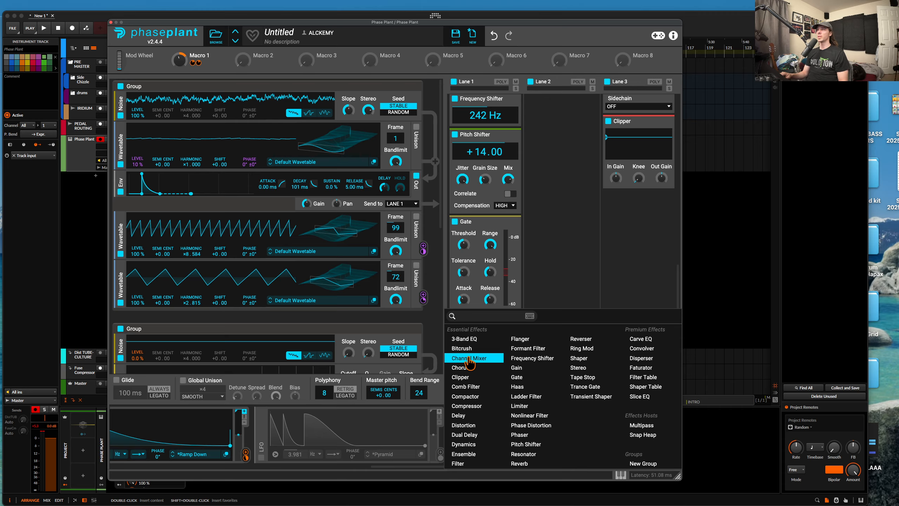
{"action": "left_click", "coordinate": [582, 349]}
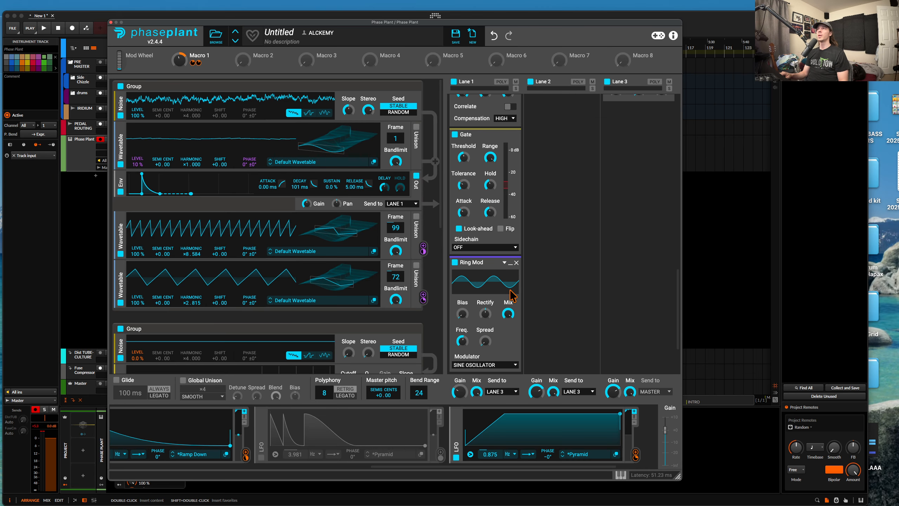
{"action": "left_click_drag", "start_coordinate": [487, 265], "coordinate": [486, 136]}
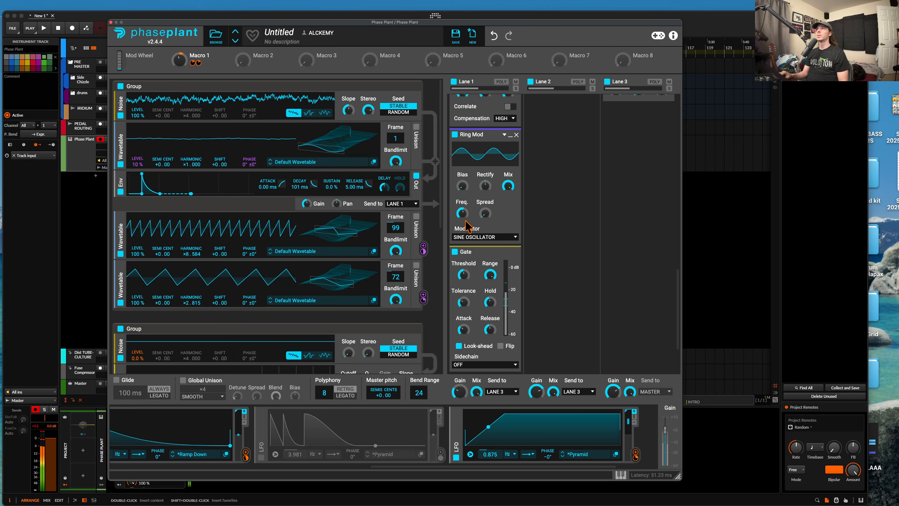
{"action": "left_click_drag", "start_coordinate": [462, 213], "coordinate": [462, 208]}
Move the Ring Mod into Lane 3 between the Frequency Shifter and Slice EQ, then adjust its frequency and spread.
{"action": "scroll", "coordinate": [492, 237], "scroll_direction": "up", "scroll_amount": 5}
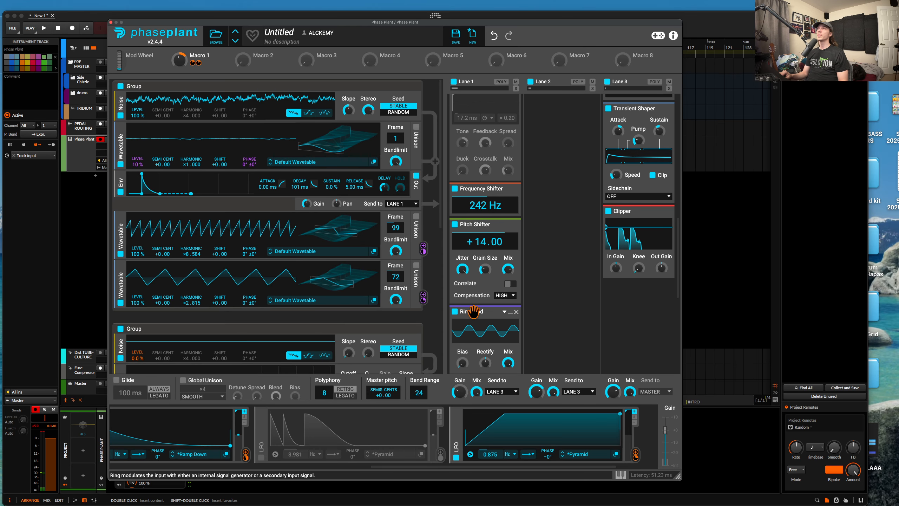
{"action": "left_click_drag", "start_coordinate": [477, 307], "coordinate": [633, 188]}
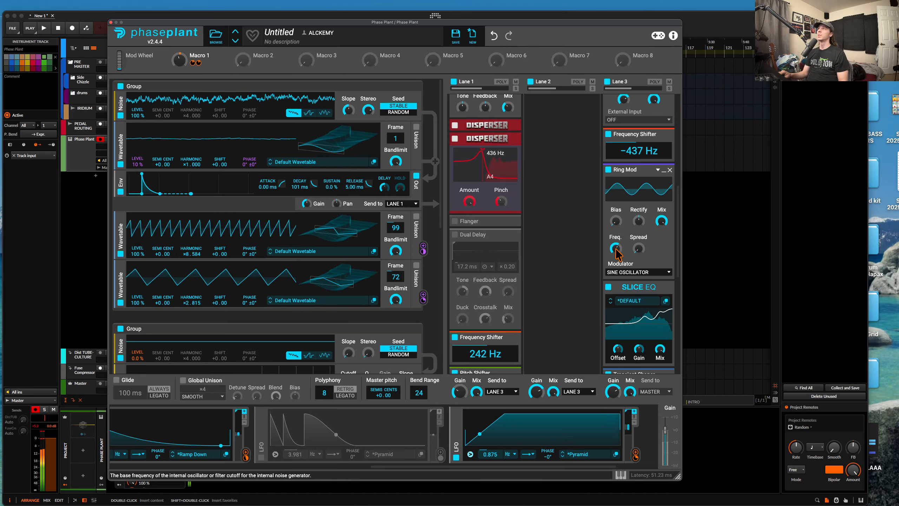
{"action": "mouse_move", "coordinate": [615, 249]}
{"action": "left_mouse_down"}
{"action": "mouse_move", "coordinate": [616, 263]}
{"action": "mouse_move", "coordinate": [616, 242]}
{"action": "mouse_move", "coordinate": [636, 226]}
{"action": "mouse_move", "coordinate": [636, 212]}
{"action": "mouse_move", "coordinate": [616, 245]}
{"action": "left_mouse_up"}
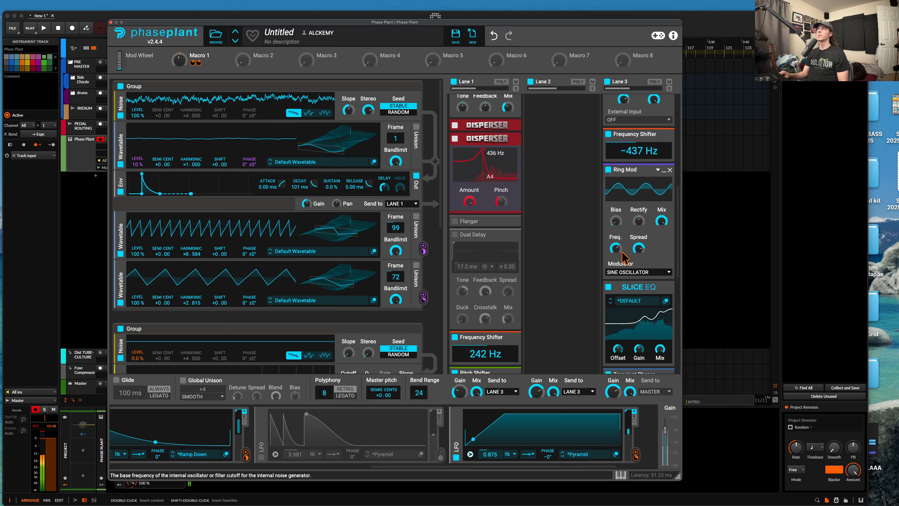
Try a different Ring Mod frequency in Lane 3, then replace the Ring Mod with a Bitcrush below the Frequency Shifter.
{"action": "left_click_drag", "start_coordinate": [618, 249], "coordinate": [617, 257]}
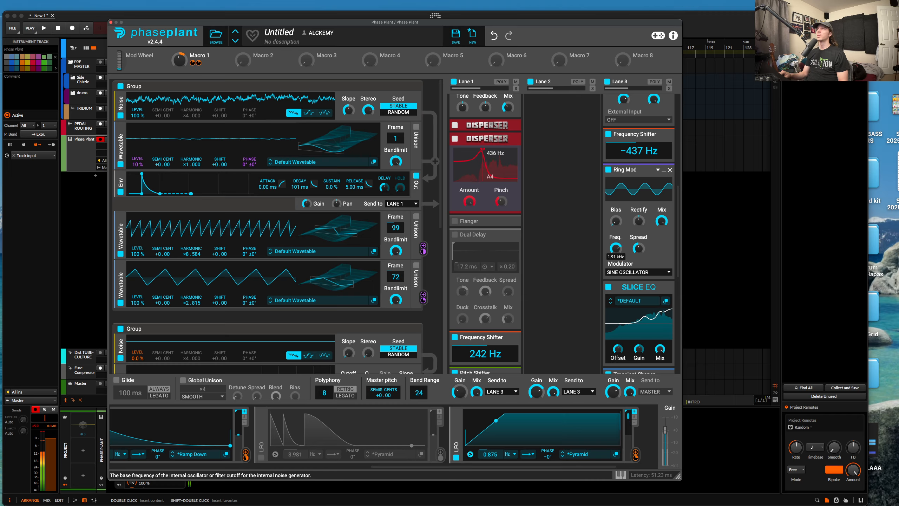
{"action": "left_click", "coordinate": [669, 169]}
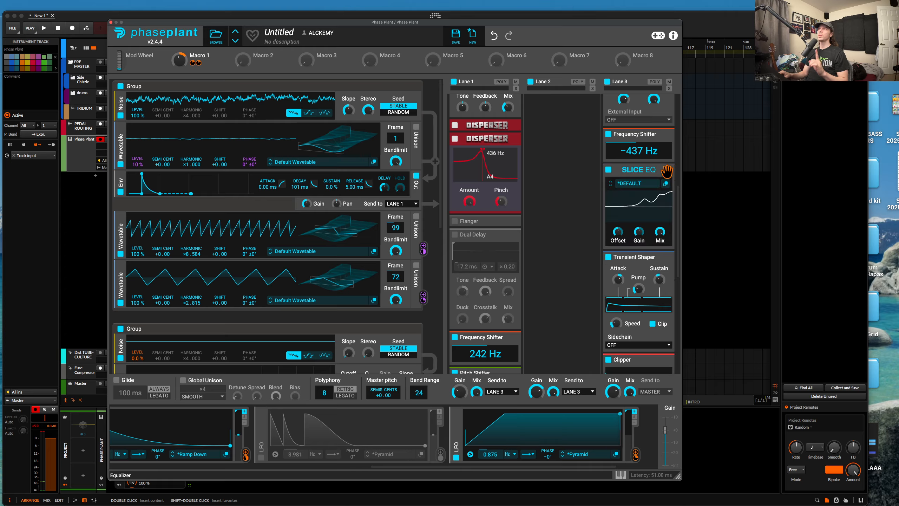
{"action": "left_click", "coordinate": [637, 164]}
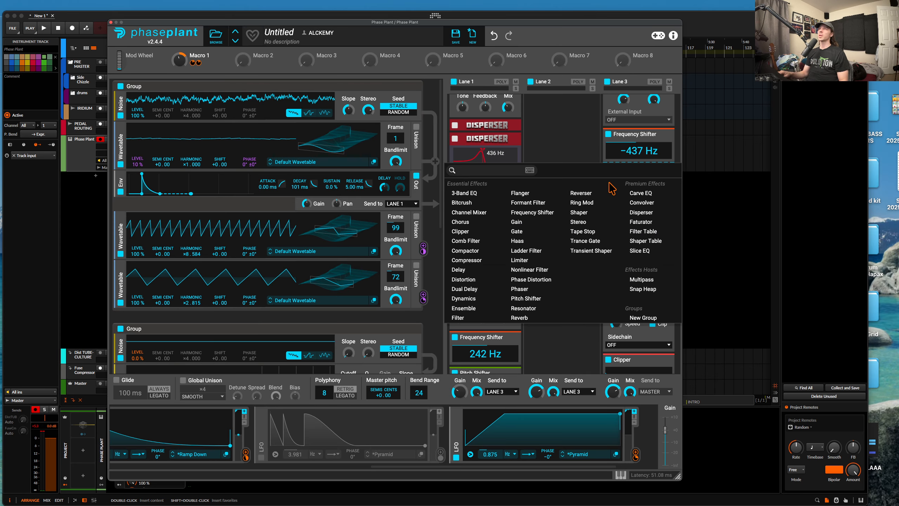
{"action": "left_click", "coordinate": [461, 203]}
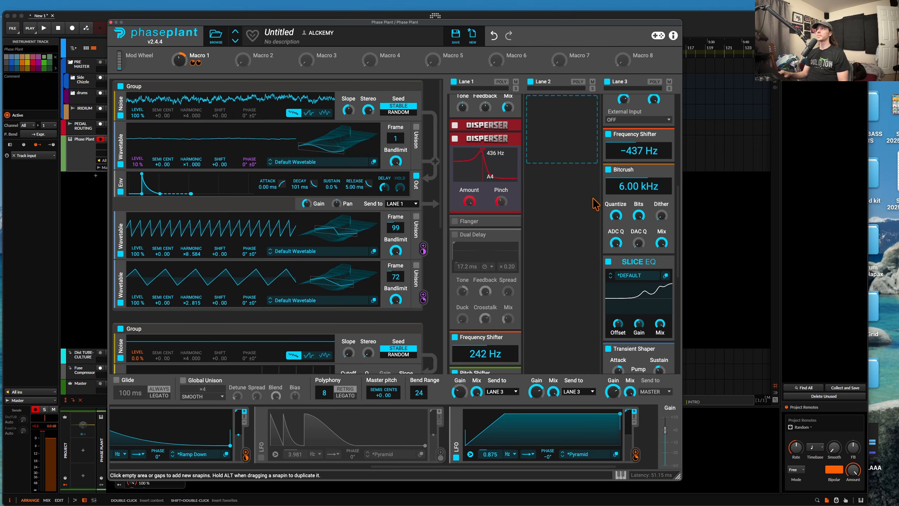
Set the Lane 3 Bitcrush rate to 44.1 kHz, lower its bits, raise its dither, and adjust its mix.
{"action": "left_click_drag", "start_coordinate": [642, 186], "coordinate": [641, 131]}
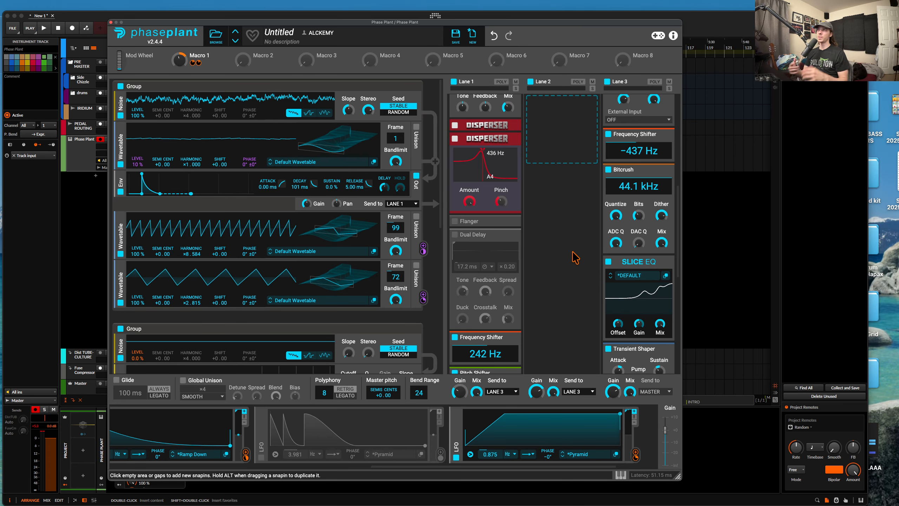
{"action": "left_click_drag", "start_coordinate": [638, 216], "coordinate": [638, 227]}
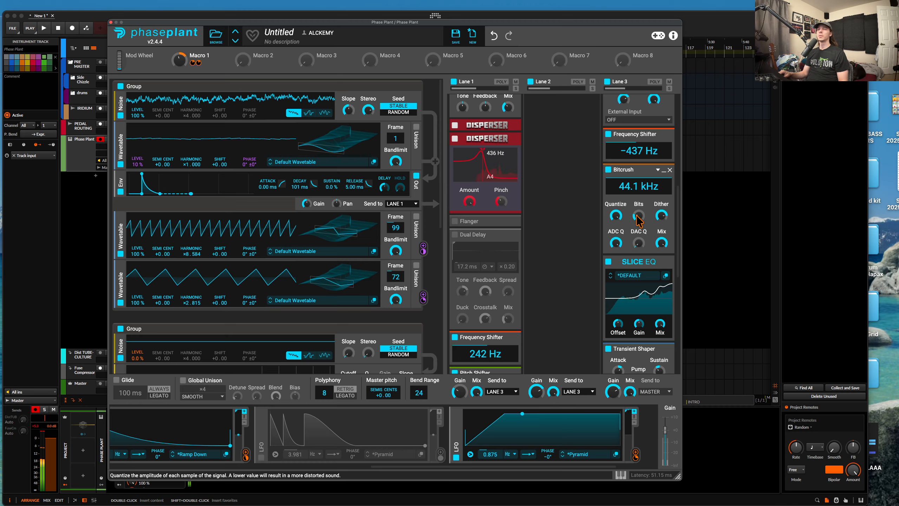
{"action": "left_click_drag", "start_coordinate": [661, 215], "coordinate": [639, 221]}
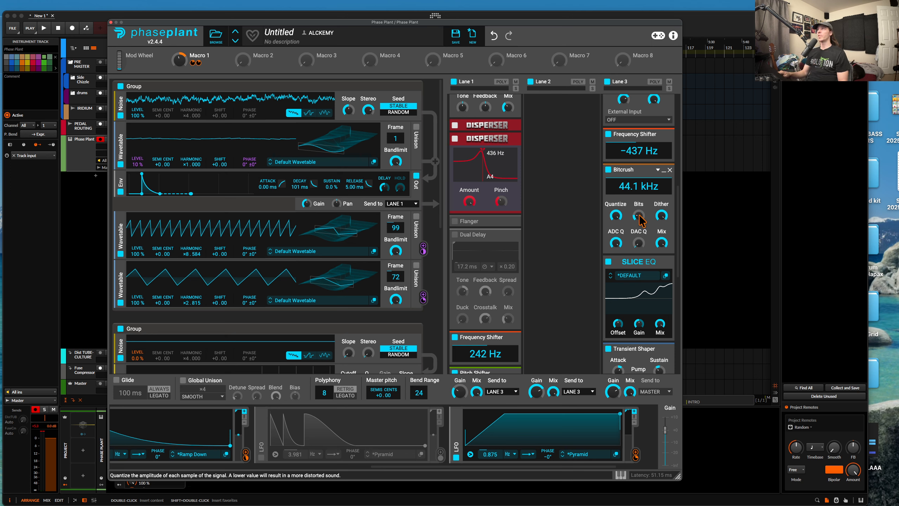
{"action": "left_click_drag", "start_coordinate": [638, 215], "coordinate": [639, 210]}
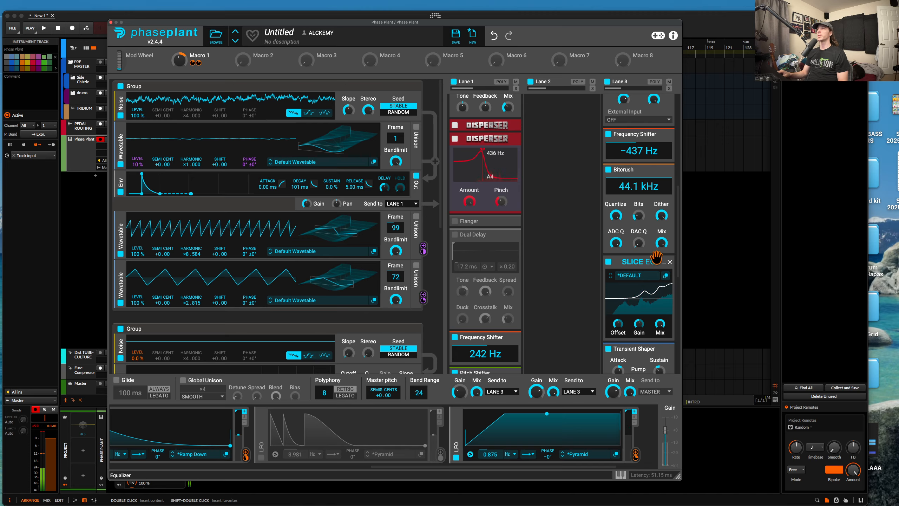
{"action": "left_click_drag", "start_coordinate": [661, 243], "coordinate": [661, 284]}
{"action": "left_click_drag", "start_coordinate": [638, 215], "coordinate": [639, 223]}
Collapse the Bitcrush and move it directly below the Multipass in Lane 3, ahead of the Frequency Shifter.
{"action": "left_click", "coordinate": [664, 170]}
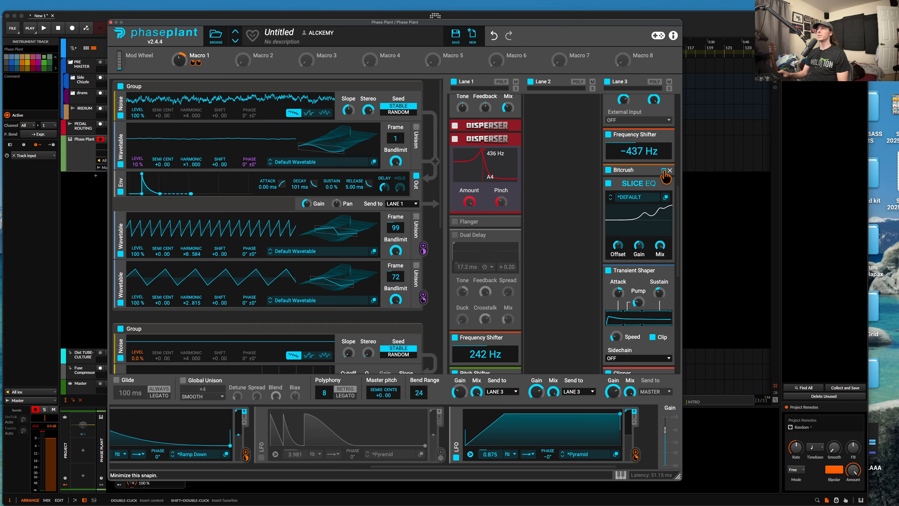
{"action": "left_click_drag", "start_coordinate": [623, 262], "coordinate": [635, 224]}
{"action": "scroll", "coordinate": [637, 177], "scroll_direction": "up", "scroll_amount": 5}
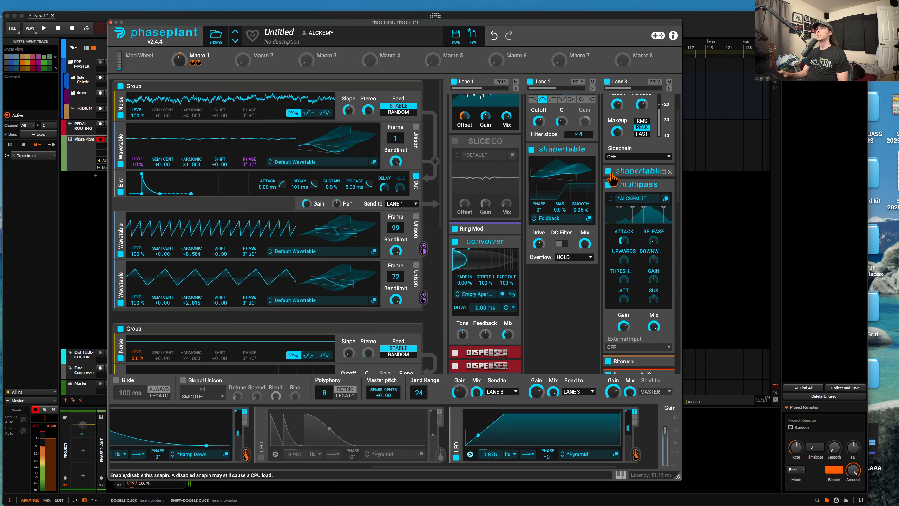
Turn down Macro 1 of the current patch.
{"action": "scroll", "coordinate": [636, 124], "scroll_direction": "up", "scroll_amount": 2}
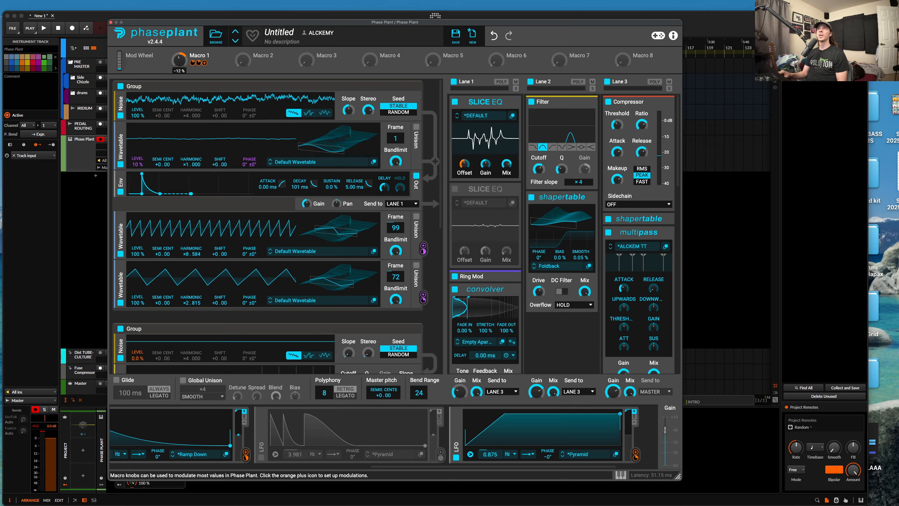
{"action": "left_click_drag", "start_coordinate": [177, 63], "coordinate": [177, 76]}
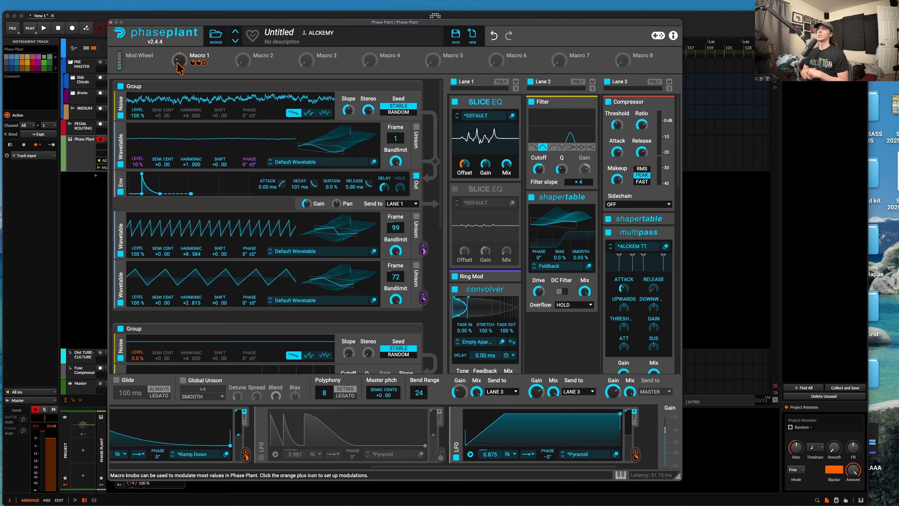
Create a new instrument track below the existing Phase Plant track and close the open plugin window.
{"action": "left_click", "coordinate": [79, 146]}
{"action": "key", "text": "super+t"}
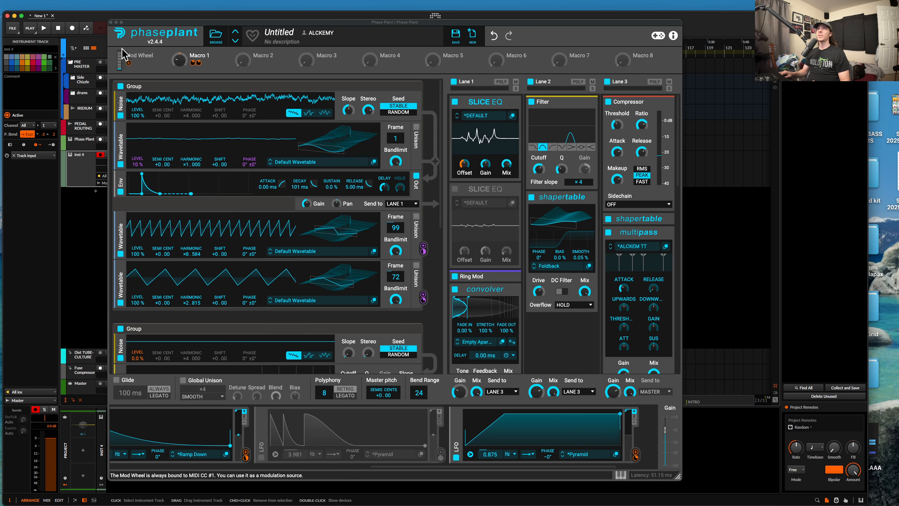
{"action": "left_click", "coordinate": [111, 23]}
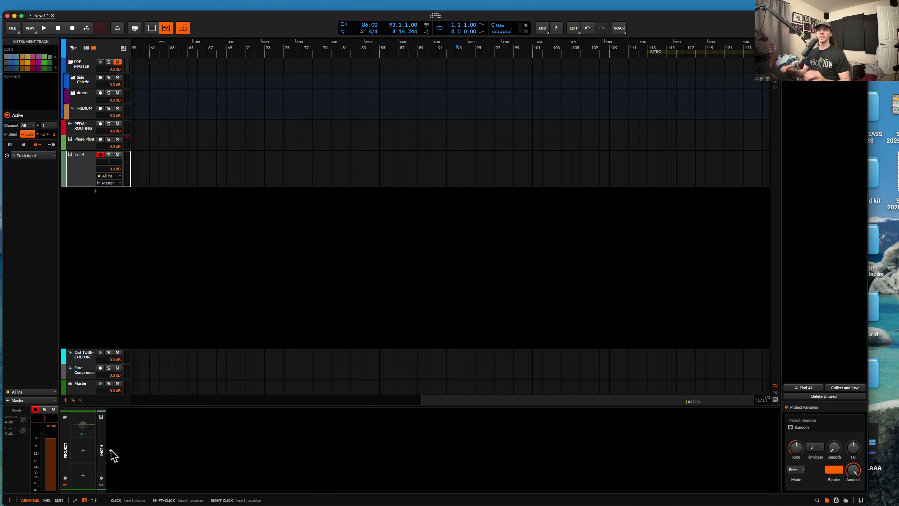
Find Phase Plant in the device browser and insert it on the new instrument track.
{"action": "left_click", "coordinate": [111, 450]}
{"action": "type", "text": "pha"}
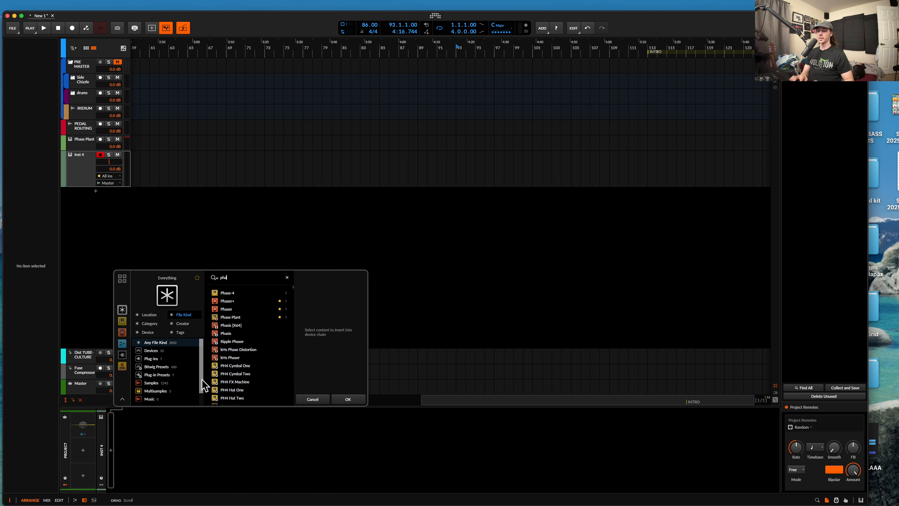
{"action": "type", "text": "se"}
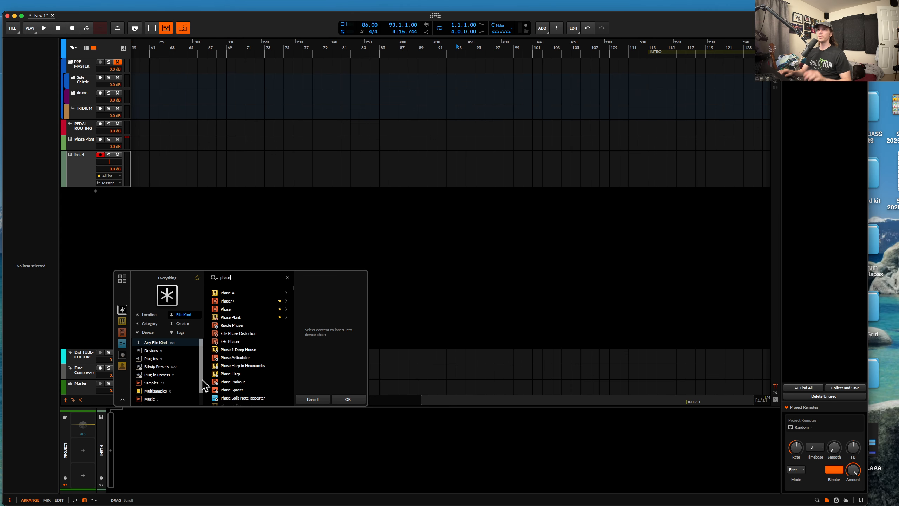
{"action": "left_click", "coordinate": [229, 317]}
{"action": "left_click", "coordinate": [345, 398]}
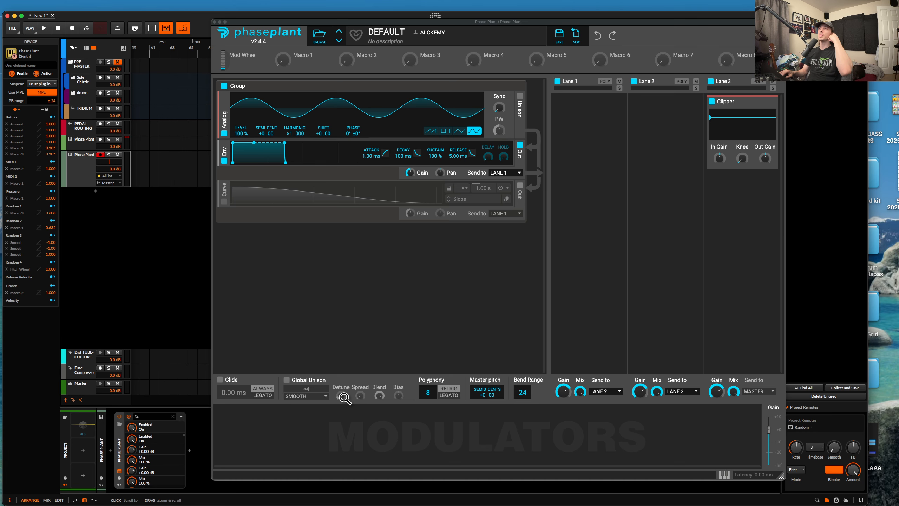
Open the preset browser of the new Phase Plant and search the presets for "Perc".
{"action": "left_click", "coordinate": [320, 41]}
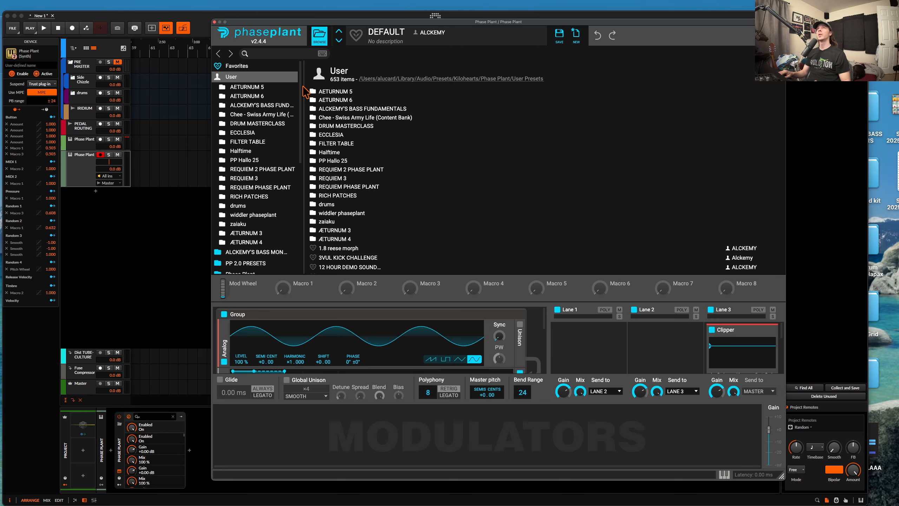
{"action": "left_click", "coordinate": [252, 53]}
{"action": "type", "text": "Perc"}
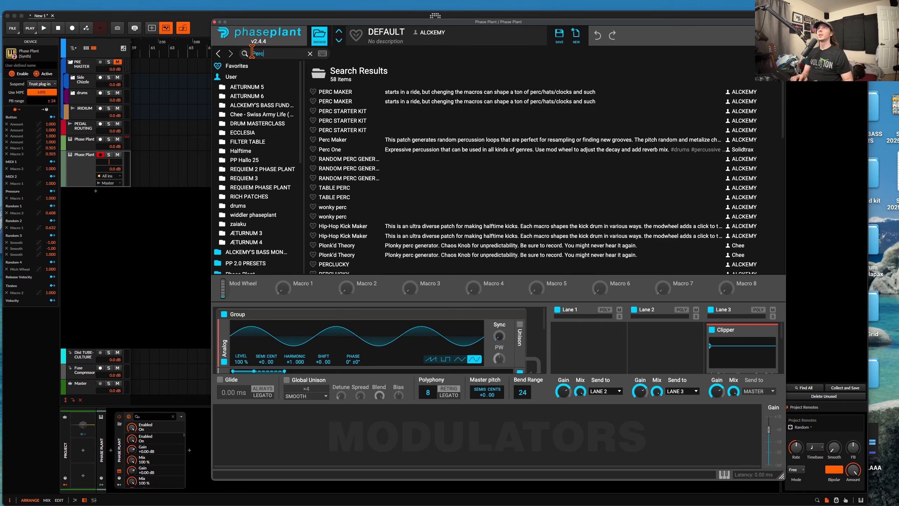
Look through the percussion presets, load PERCLUCKY, and return to the patch view.
{"action": "scroll", "coordinate": [322, 133], "scroll_direction": "down", "scroll_amount": 15}
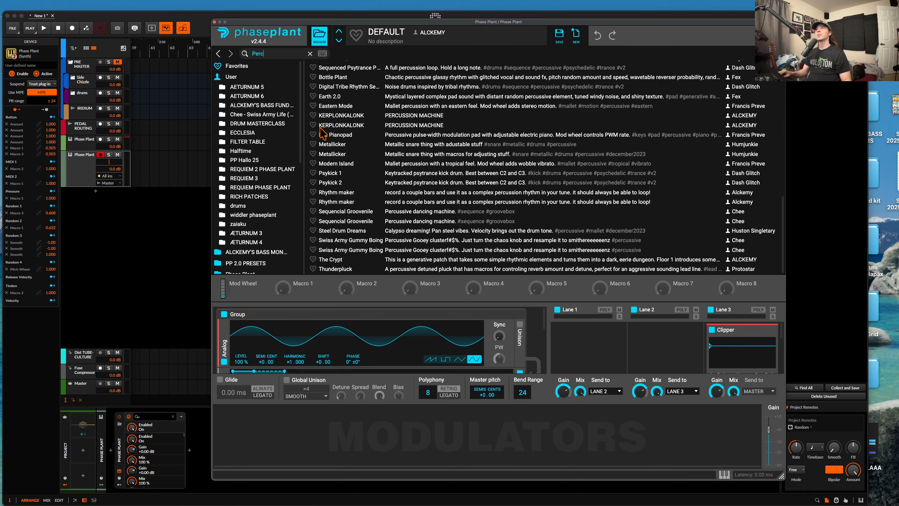
{"action": "scroll", "coordinate": [325, 177], "scroll_direction": "up", "scroll_amount": 15}
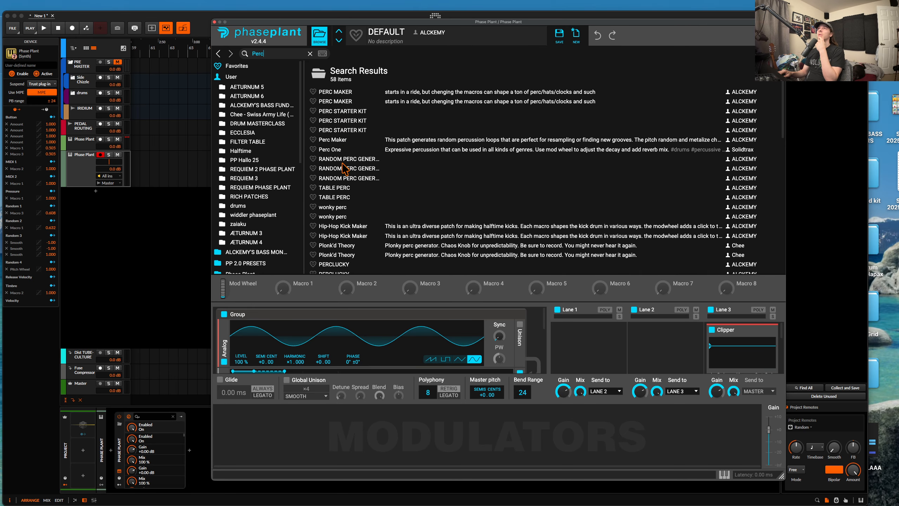
{"action": "scroll", "coordinate": [342, 166], "scroll_direction": "down", "scroll_amount": 1}
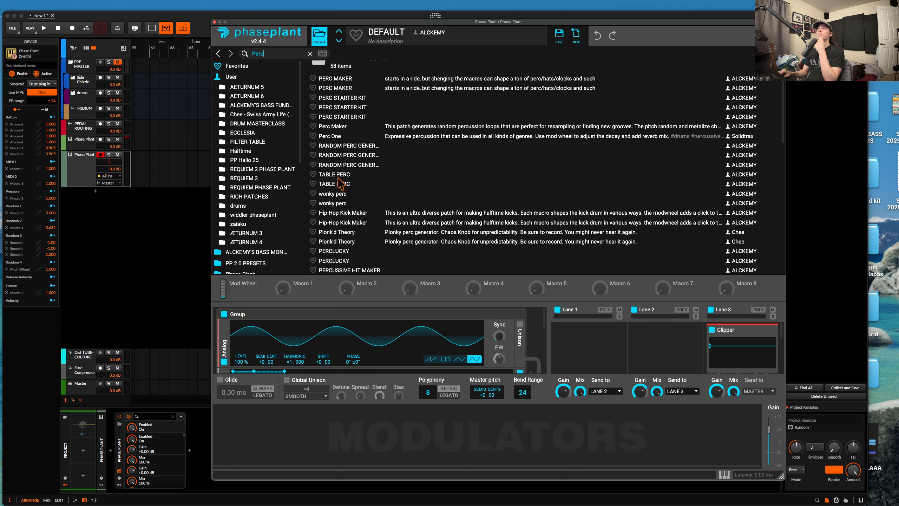
{"action": "scroll", "coordinate": [341, 187], "scroll_direction": "down", "scroll_amount": 4}
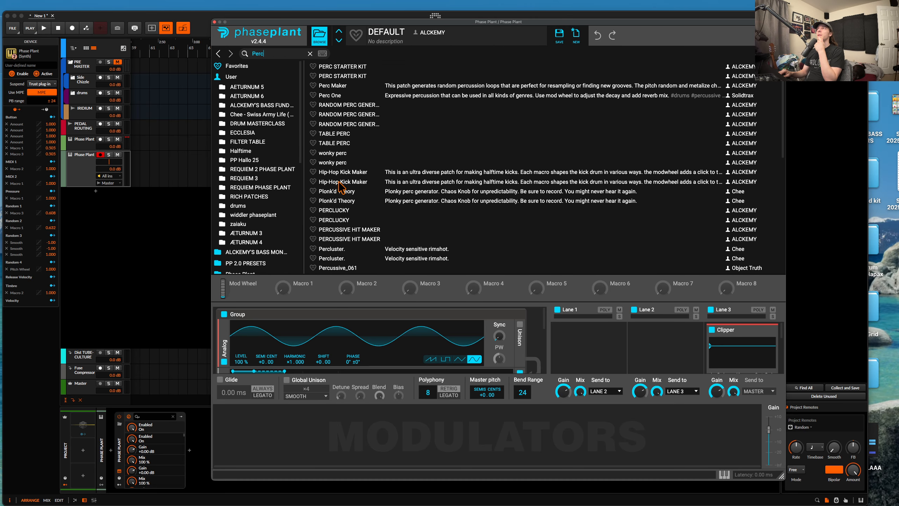
{"action": "left_click", "coordinate": [340, 212]}
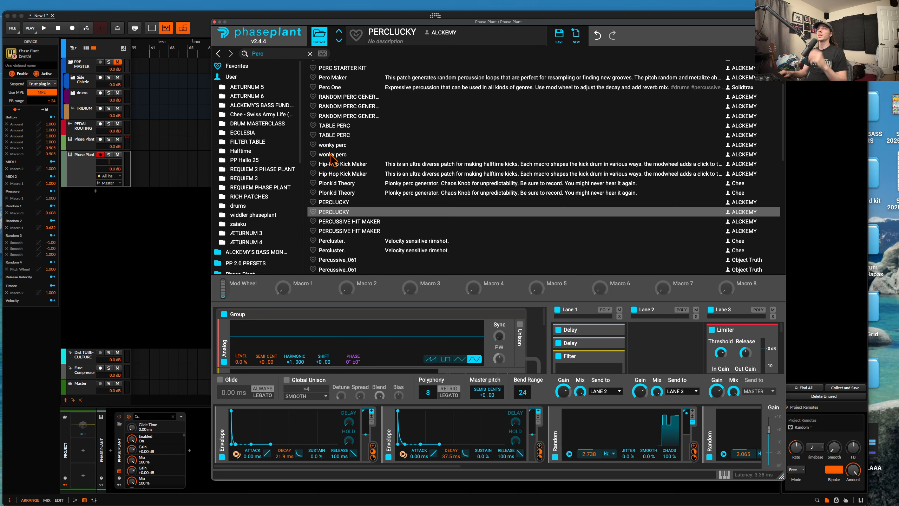
{"action": "left_click", "coordinate": [319, 36]}
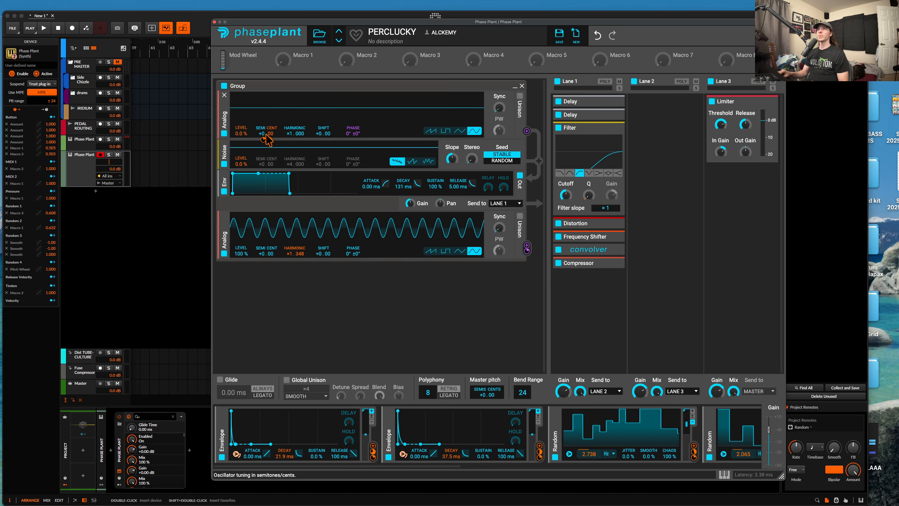
Select the new Phase Plant track and adjust the gain of the Limiter in Lane 3.
{"action": "mouse_move", "coordinate": [353, 139]}
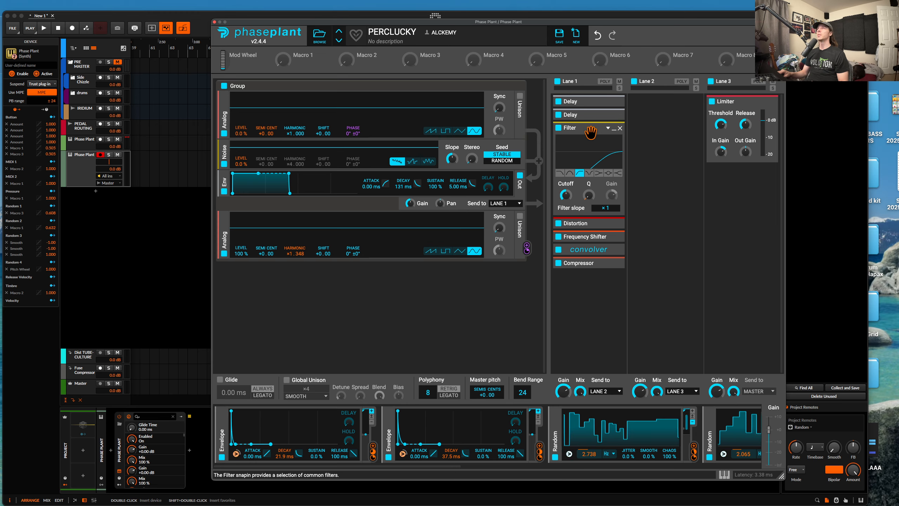
{"action": "left_click", "coordinate": [85, 166]}
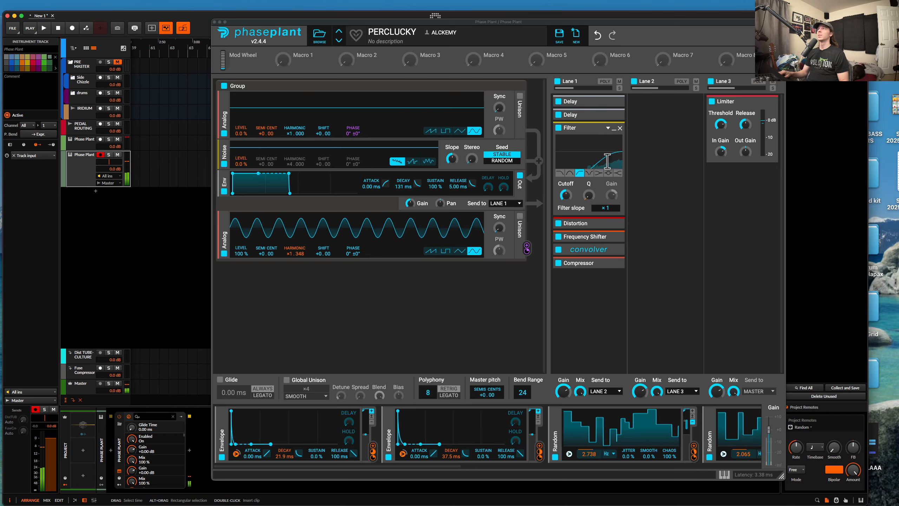
{"action": "left_click", "coordinate": [730, 151]}
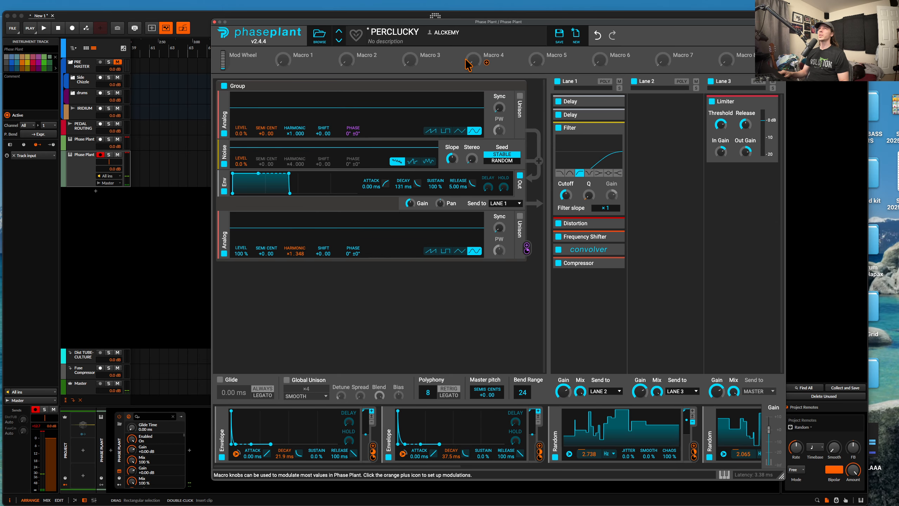
Load the wonky perc preset from the percussion search results and close the preset browser.
{"action": "left_click", "coordinate": [319, 35]}
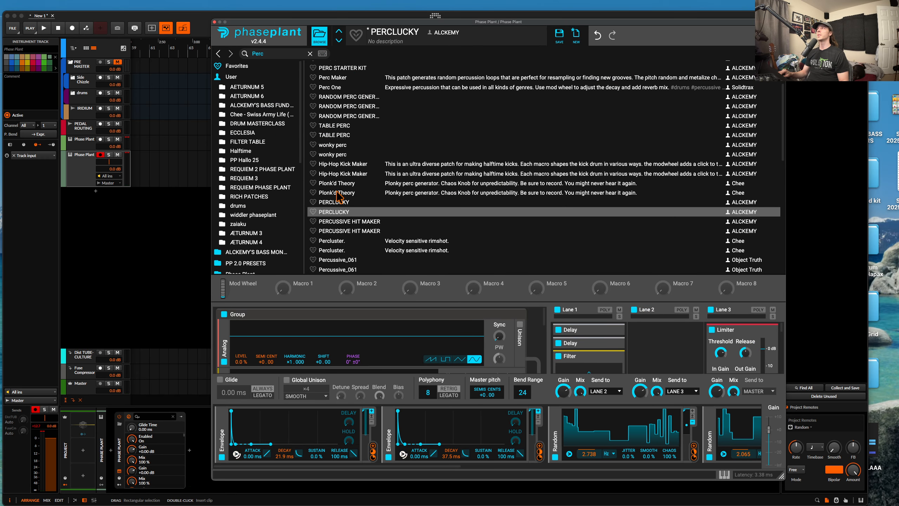
{"action": "left_click", "coordinate": [332, 154]}
{"action": "left_click", "coordinate": [319, 36]}
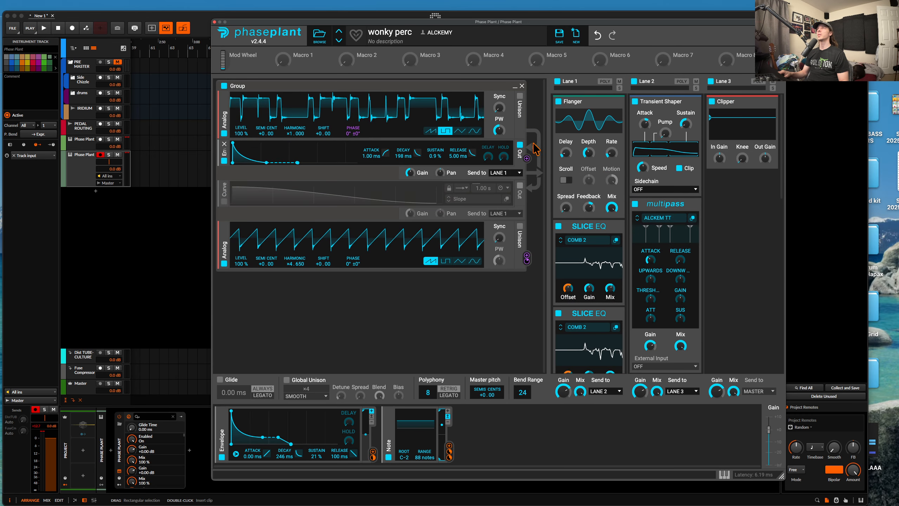
Review the effects in Lanes 1 and 2, and raise the In Gain of the Lane 3 Clipper to about +11.41 dB.
{"action": "scroll", "coordinate": [584, 106], "scroll_direction": "down", "scroll_amount": 3}
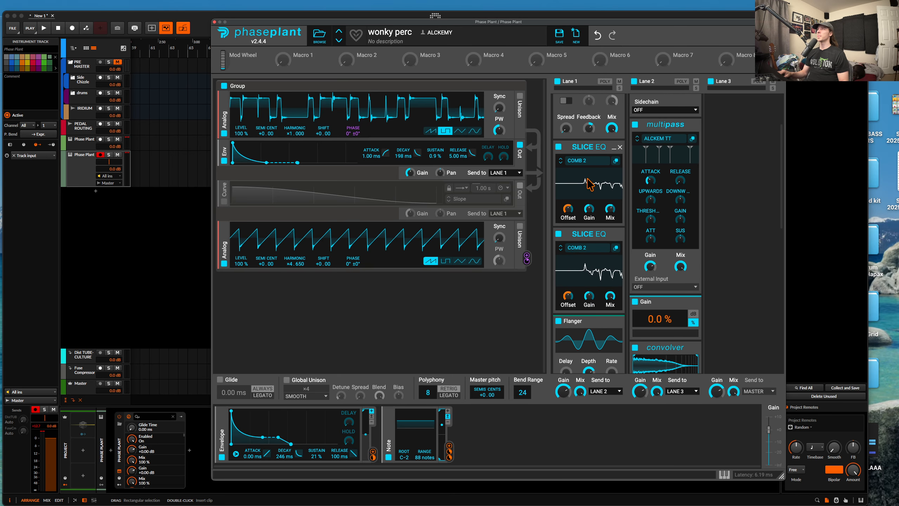
{"action": "scroll", "coordinate": [589, 184], "scroll_direction": "down", "scroll_amount": 2}
{"action": "scroll", "coordinate": [594, 248], "scroll_direction": "down", "scroll_amount": 10}
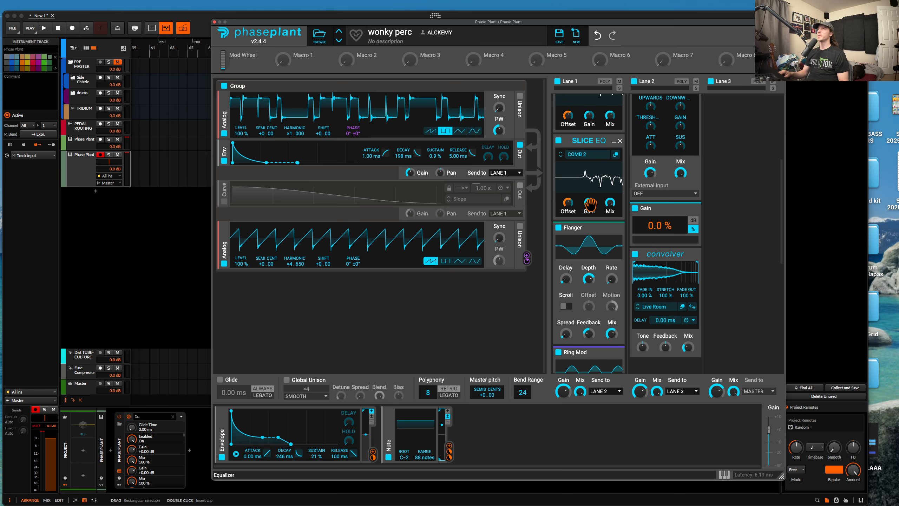
{"action": "scroll", "coordinate": [601, 283], "scroll_direction": "up", "scroll_amount": 10}
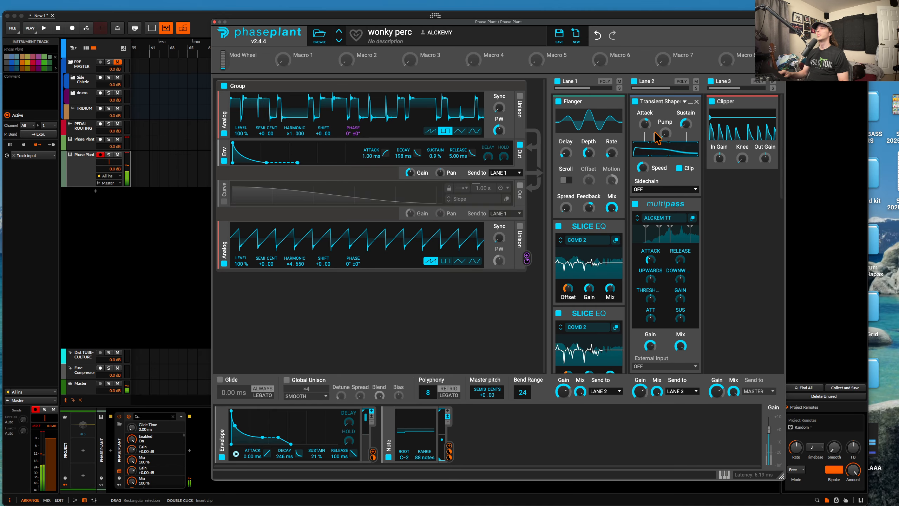
{"action": "scroll", "coordinate": [725, 138], "scroll_direction": "down", "scroll_amount": 2}
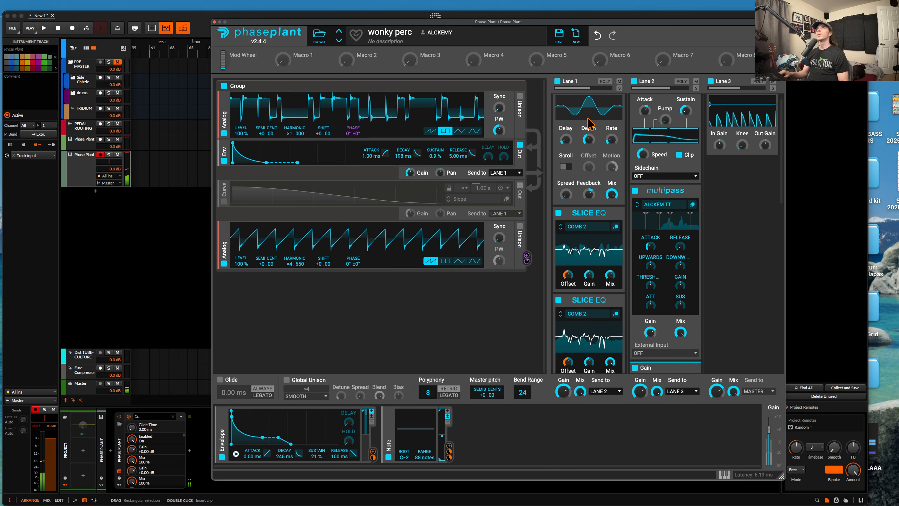
{"action": "left_click_drag", "start_coordinate": [720, 145], "coordinate": [720, 126]}
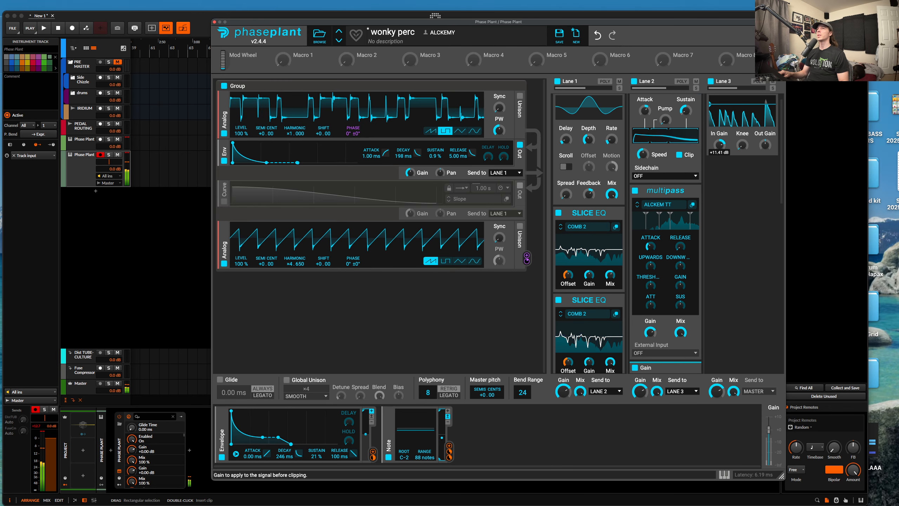
Load the TABLE PERC preset, return to the patch view and reset the Sustain of the Lane 3 Transient Shaper.
{"action": "left_click", "coordinate": [320, 36]}
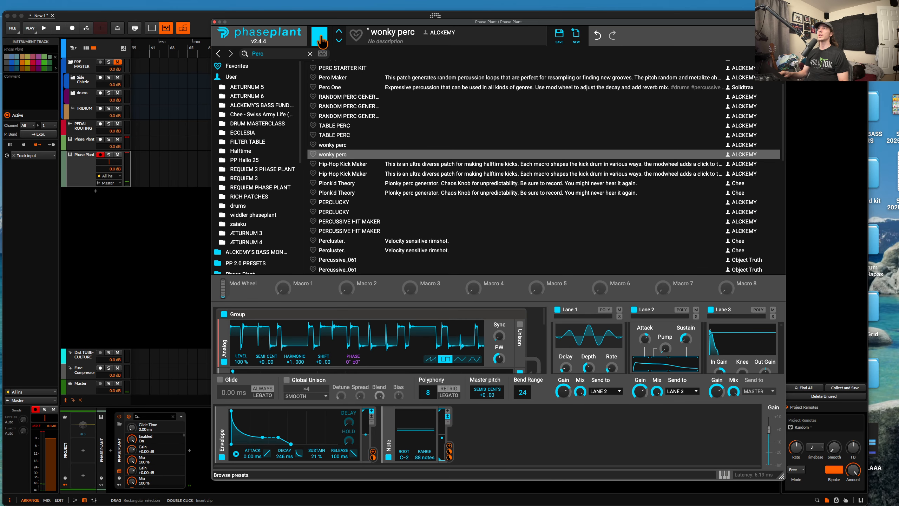
{"action": "scroll", "coordinate": [378, 143], "scroll_direction": "up", "scroll_amount": 1}
{"action": "left_click", "coordinate": [366, 145]}
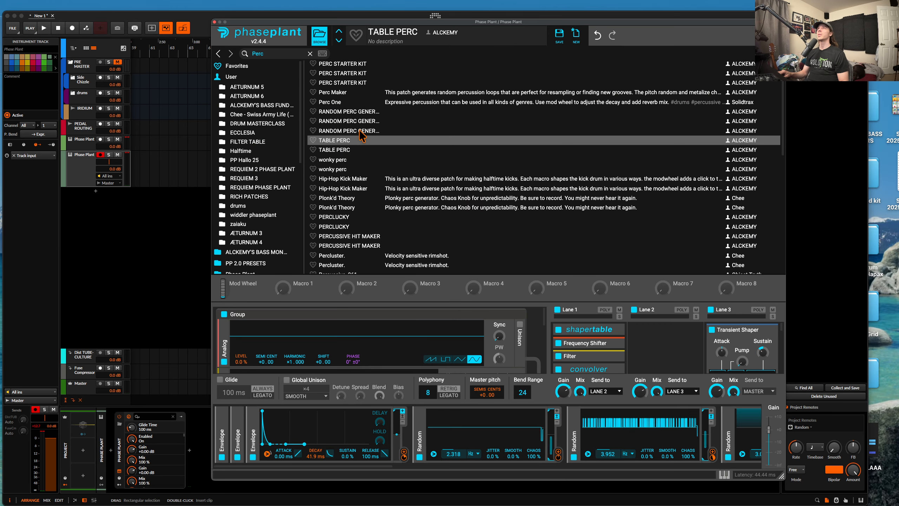
{"action": "left_click", "coordinate": [319, 35]}
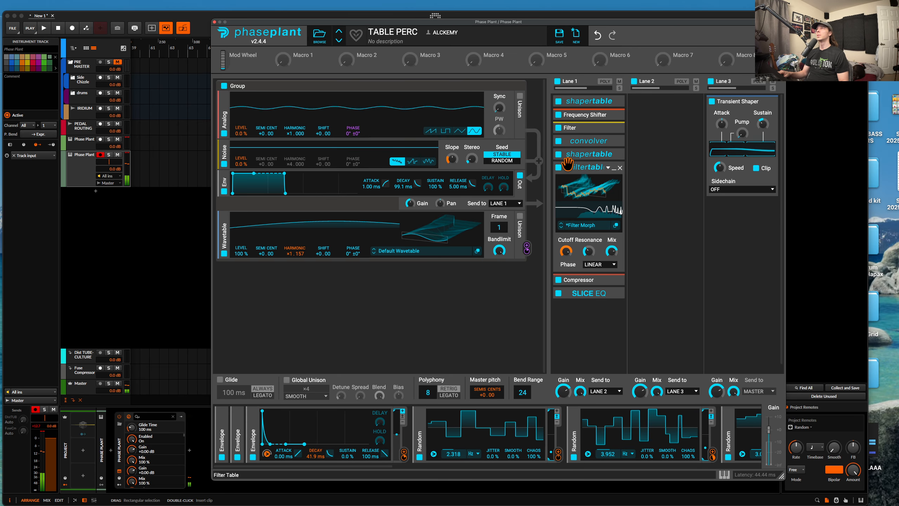
{"action": "double_click", "coordinate": [764, 124]}
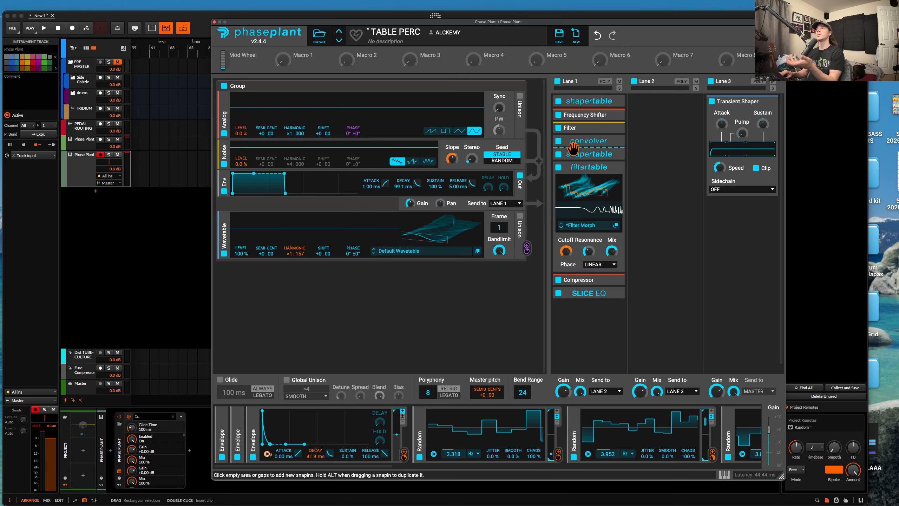
Look through the SEQUENCES and TEMPLATES folders of the ECCLESIA preset bank and the DRUM MASTERCLASS presets.
{"action": "left_click", "coordinate": [318, 39]}
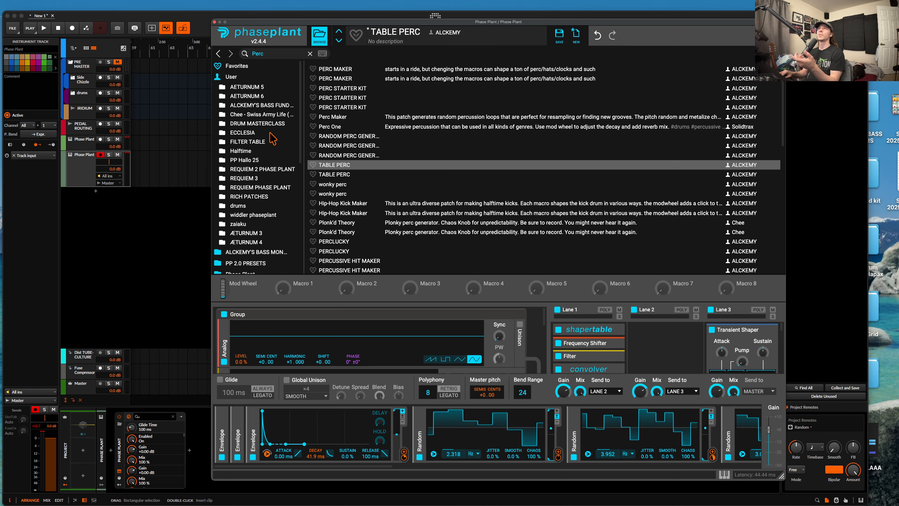
{"action": "left_click", "coordinate": [270, 133]}
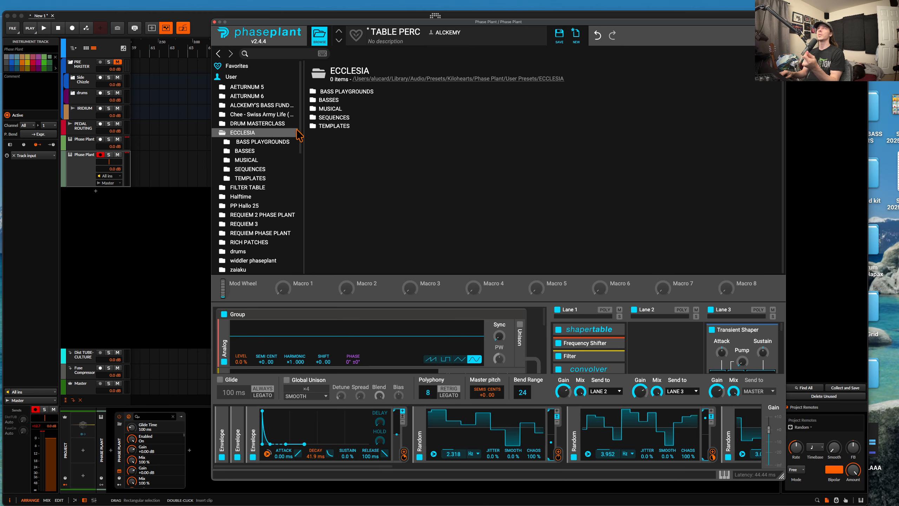
{"action": "double_click", "coordinate": [338, 118]}
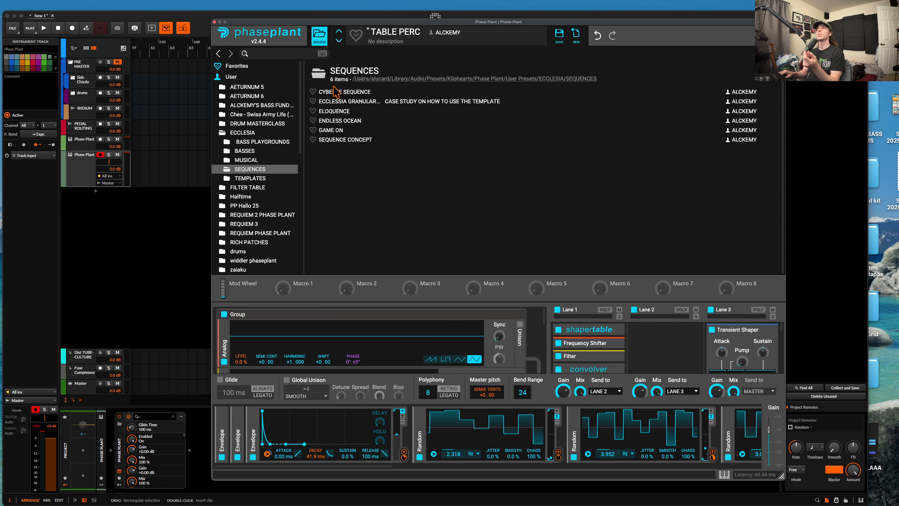
{"action": "left_click", "coordinate": [219, 54]}
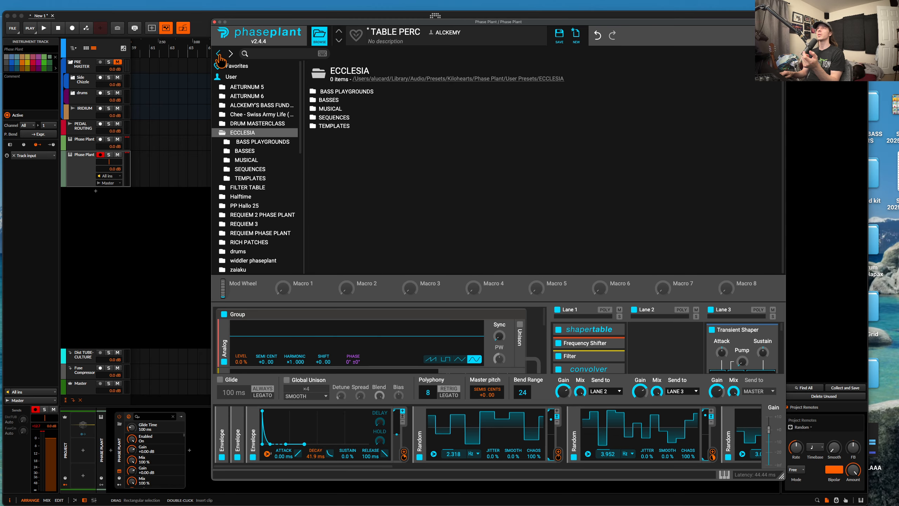
{"action": "double_click", "coordinate": [326, 127]}
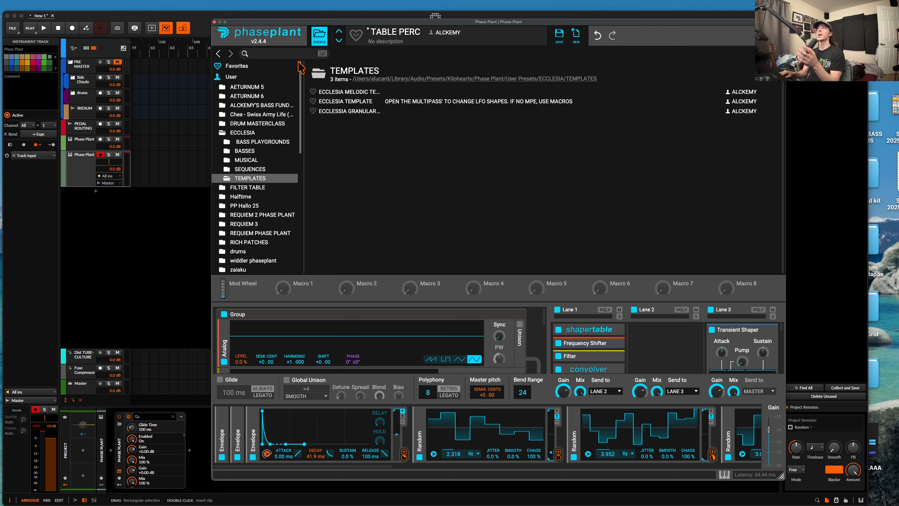
{"action": "left_click", "coordinate": [218, 54]}
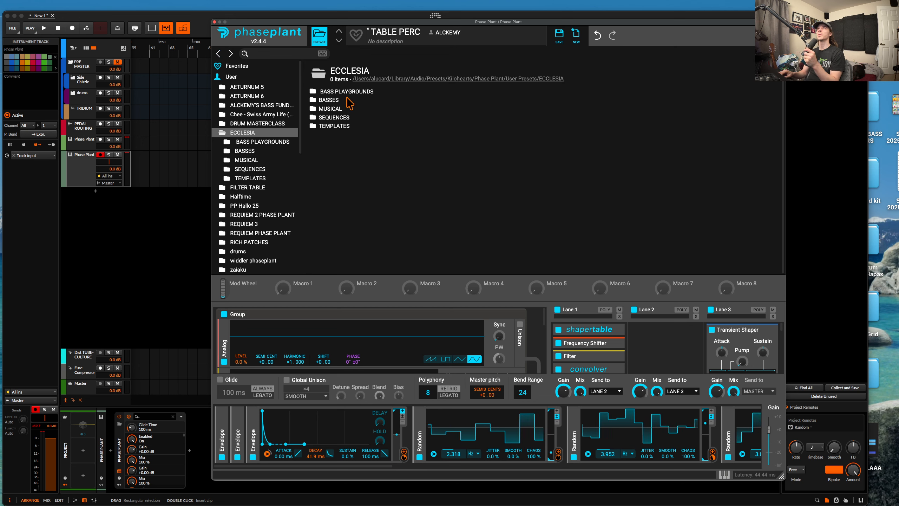
{"action": "double_click", "coordinate": [334, 117]}
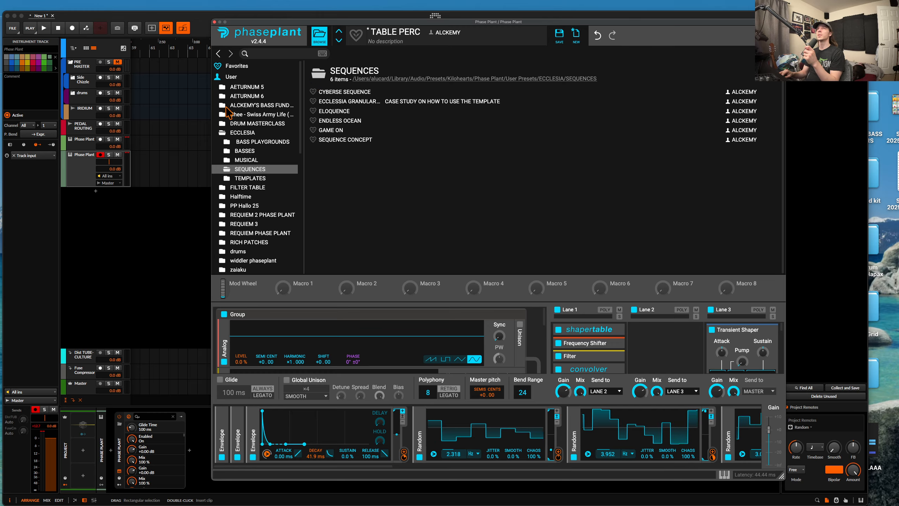
{"action": "left_click", "coordinate": [235, 133]}
{"action": "left_click", "coordinate": [226, 127]}
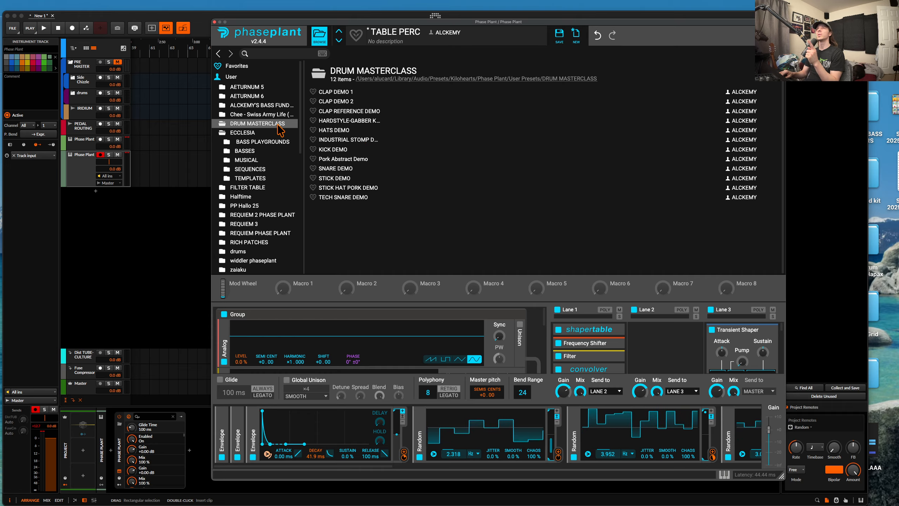
Load the KLANKALANK PORK preset from the GENERATORS folder of PP Hallo 25 and close the preset browser.
{"action": "left_click", "coordinate": [249, 206]}
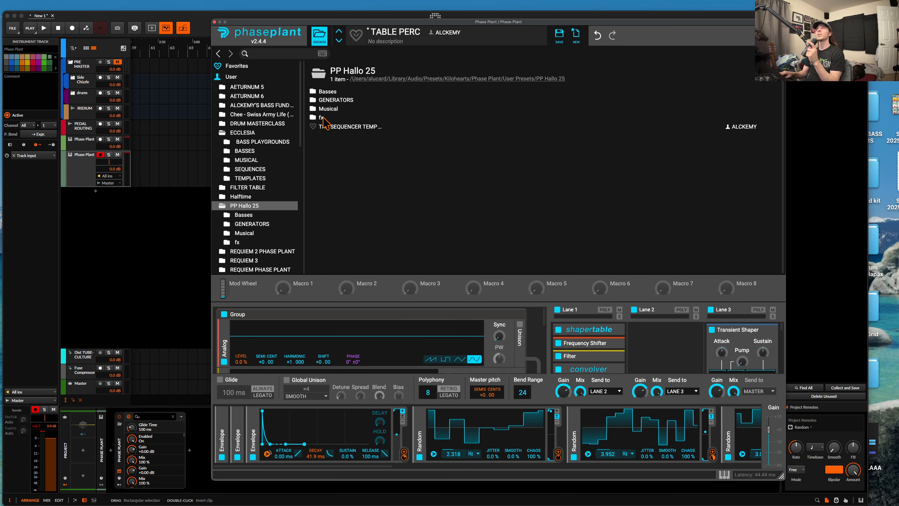
{"action": "double_click", "coordinate": [334, 100]}
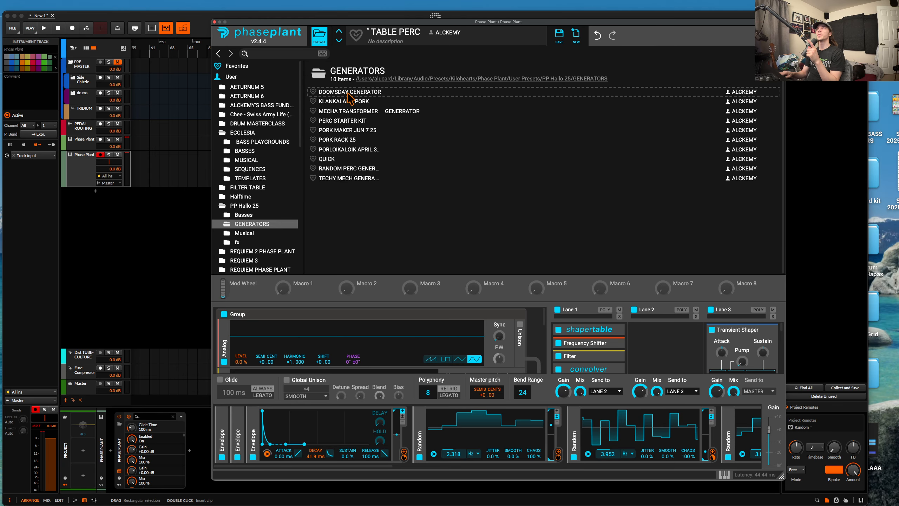
{"action": "left_click", "coordinate": [348, 93]}
{"action": "left_click", "coordinate": [344, 101]}
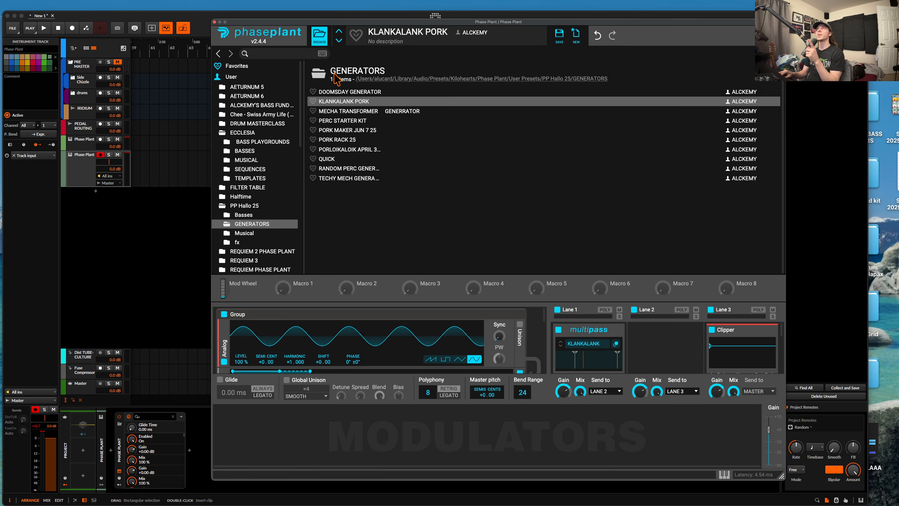
{"action": "left_click", "coordinate": [319, 35]}
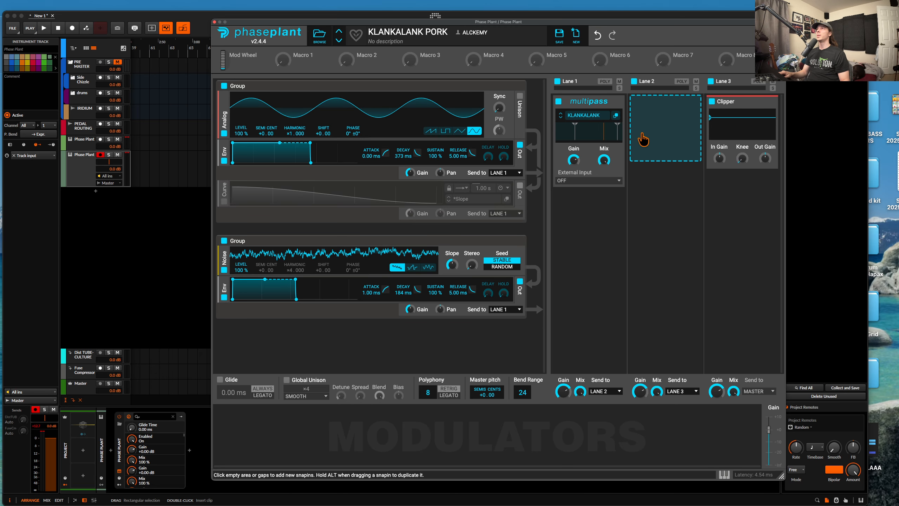
Open the KLANKALANK Multipass from Lane 1 in its own window and look over its Pre FX chain.
{"action": "left_click", "coordinate": [616, 115]}
{"action": "left_click_drag", "start_coordinate": [644, 126], "coordinate": [161, 27]}
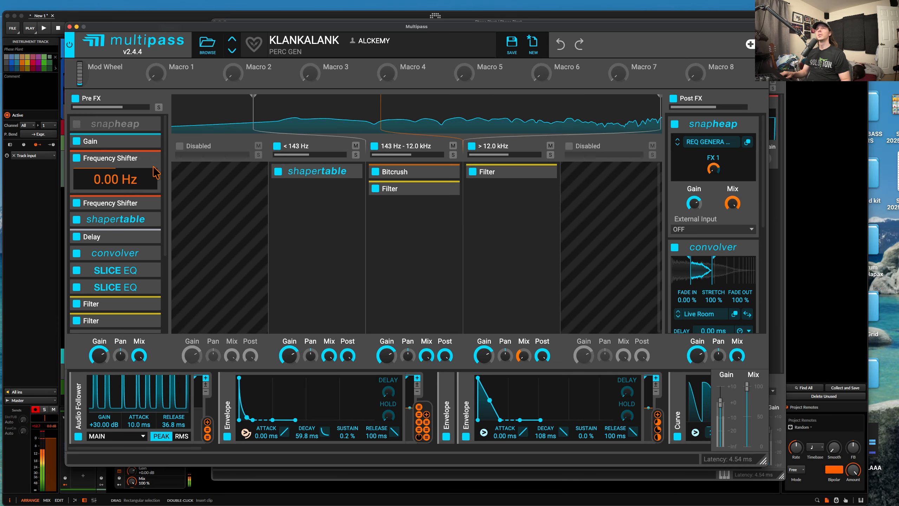
{"action": "scroll", "coordinate": [146, 176], "scroll_direction": "down", "scroll_amount": 2}
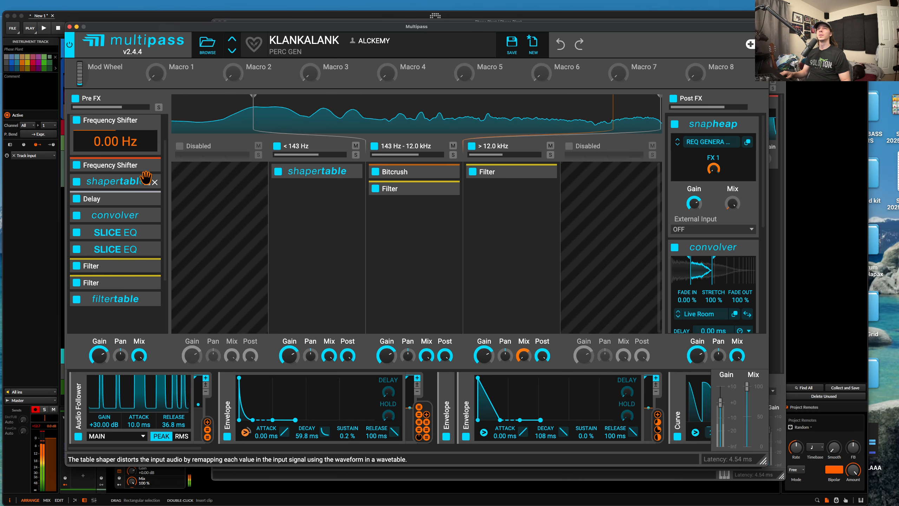
{"action": "scroll", "coordinate": [146, 180], "scroll_direction": "up", "scroll_amount": 2}
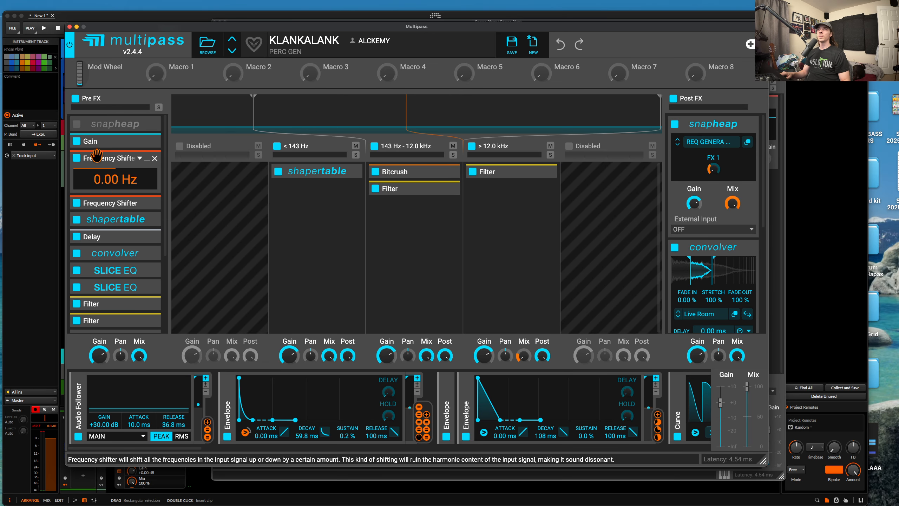
{"action": "scroll", "coordinate": [118, 141], "scroll_direction": "down", "scroll_amount": 2}
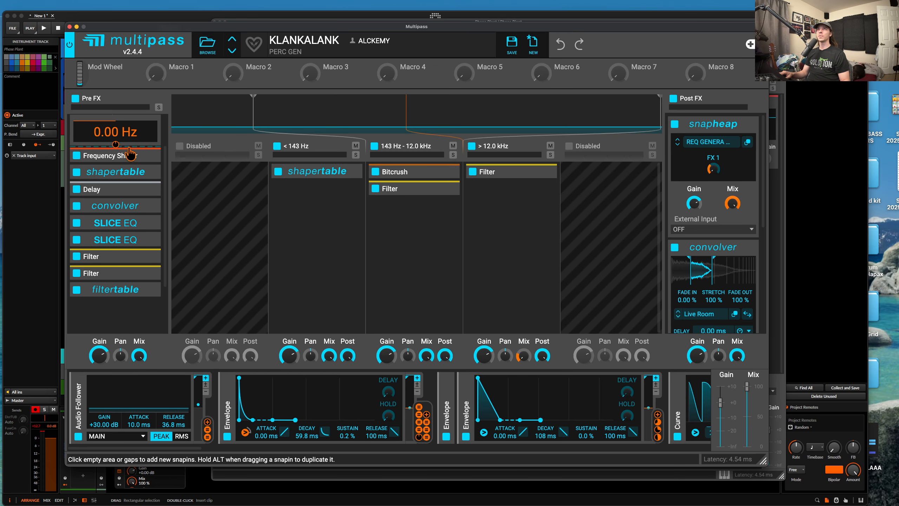
Examine the settings of the Pre FX Shapertable, Delay, Convolver, both Slice EQs and Filtertable, leaving each snapin minimized.
{"action": "left_click", "coordinate": [147, 173]}
{"action": "left_click", "coordinate": [147, 173]}
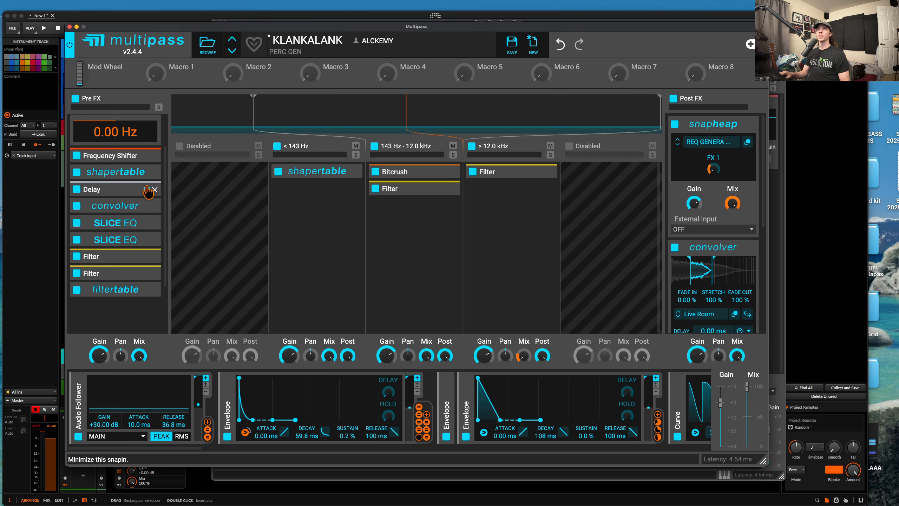
{"action": "left_click", "coordinate": [147, 190]}
{"action": "left_click", "coordinate": [147, 194]}
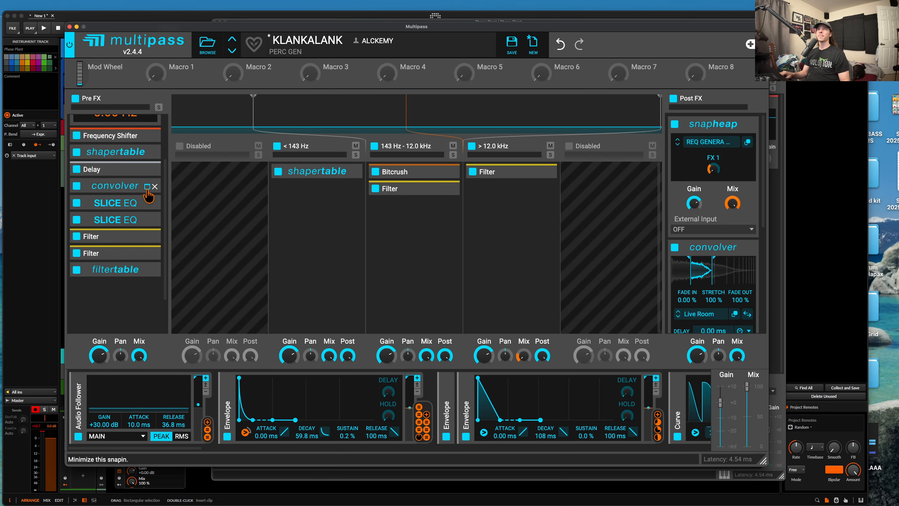
{"action": "left_click", "coordinate": [147, 193]}
{"action": "left_click", "coordinate": [147, 186]}
{"action": "left_click", "coordinate": [147, 203]}
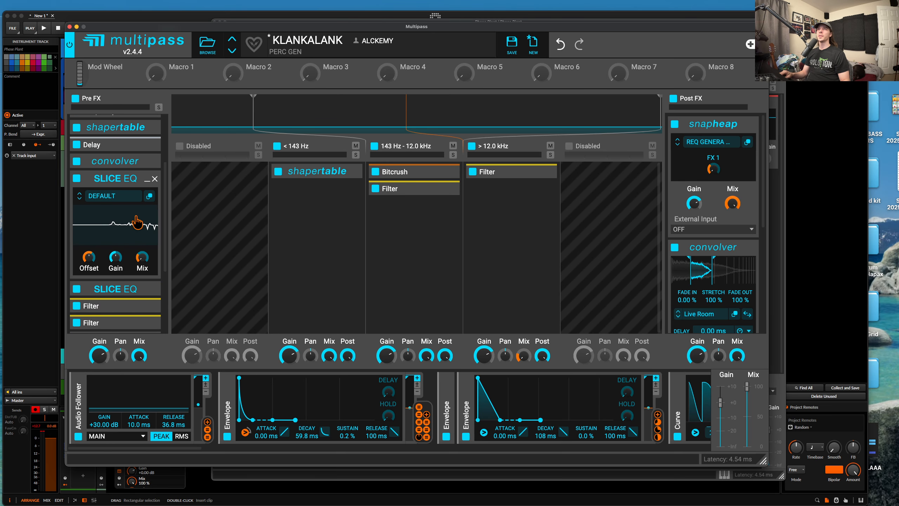
{"action": "left_click", "coordinate": [146, 236]}
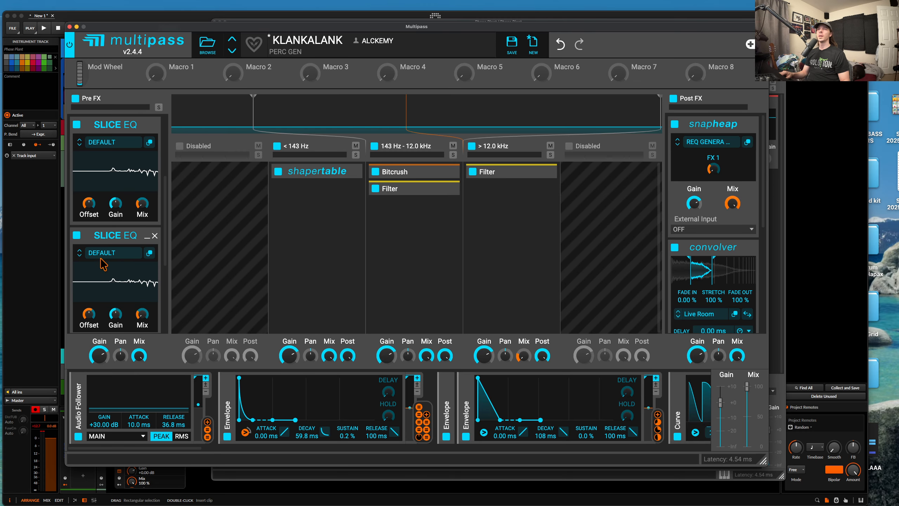
{"action": "left_click", "coordinate": [147, 126]}
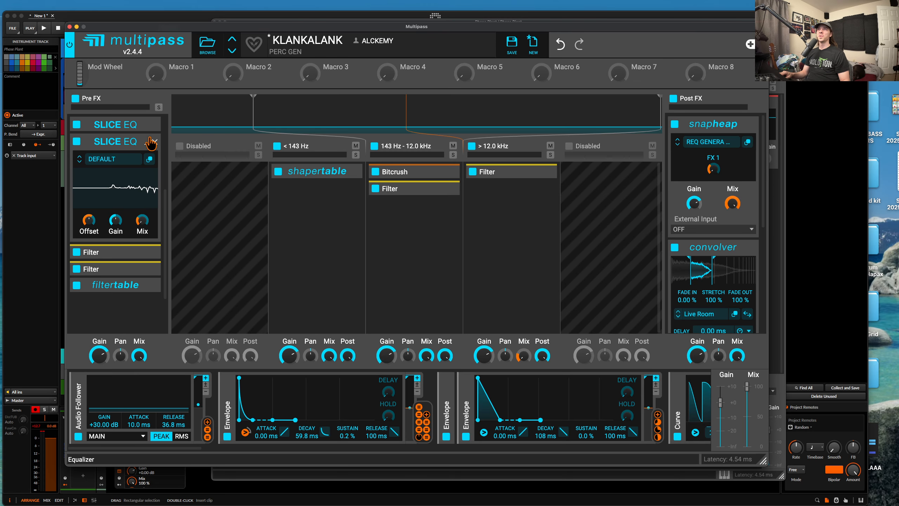
{"action": "left_click", "coordinate": [147, 142]}
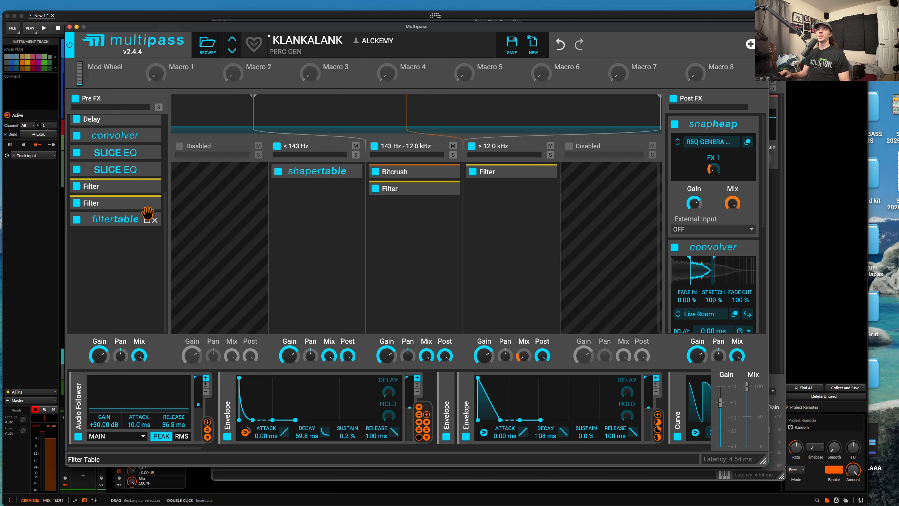
{"action": "left_click", "coordinate": [113, 218]}
{"action": "scroll", "coordinate": [126, 246], "scroll_direction": "down", "scroll_amount": 2}
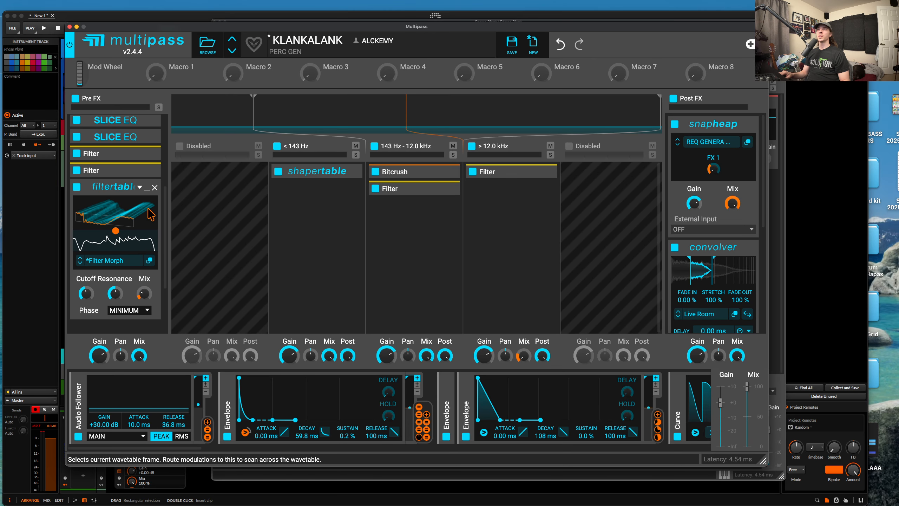
{"action": "left_click", "coordinate": [147, 187]}
Examine the band effects: Shapertable below 143 Hz, Bitcrush and Filter in the middle band, and Filter above 12.0 kHz.
{"action": "left_click", "coordinate": [348, 172]}
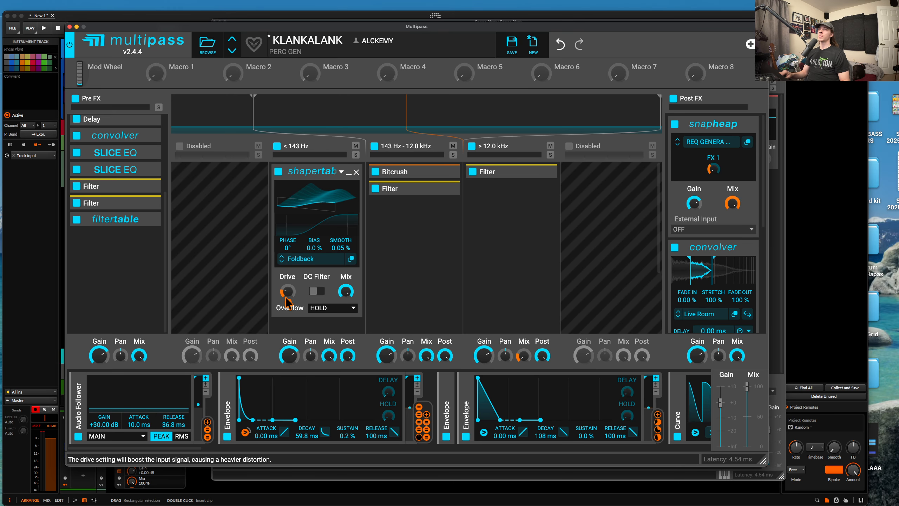
{"action": "mouse_move", "coordinate": [289, 303]}
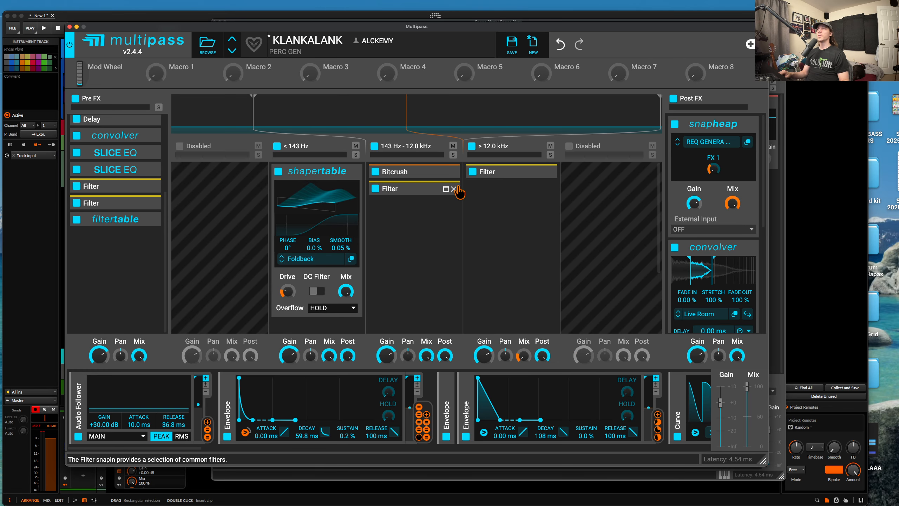
{"action": "left_click", "coordinate": [445, 188]}
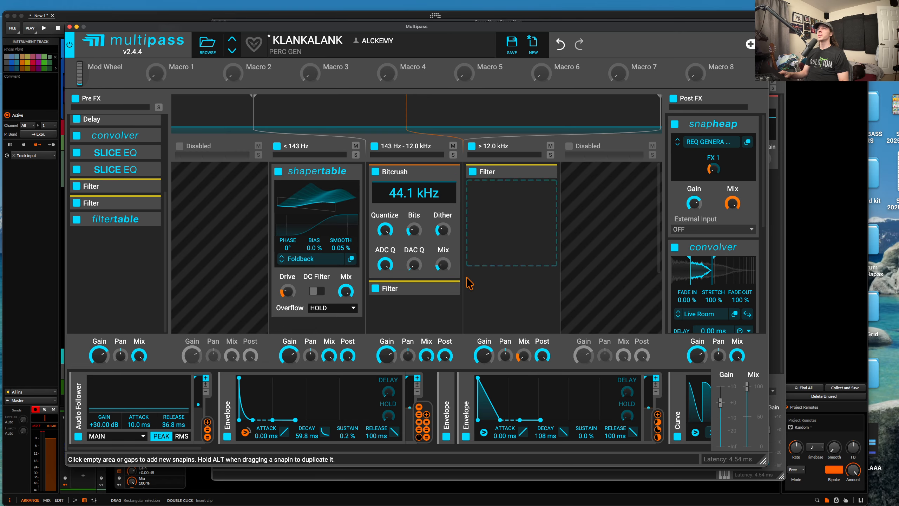
{"action": "left_click", "coordinate": [446, 172]}
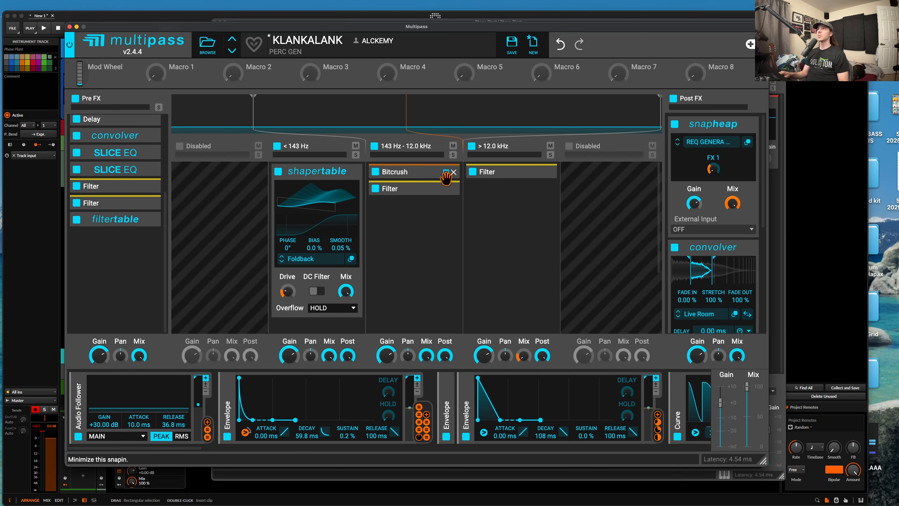
{"action": "left_click", "coordinate": [445, 189]}
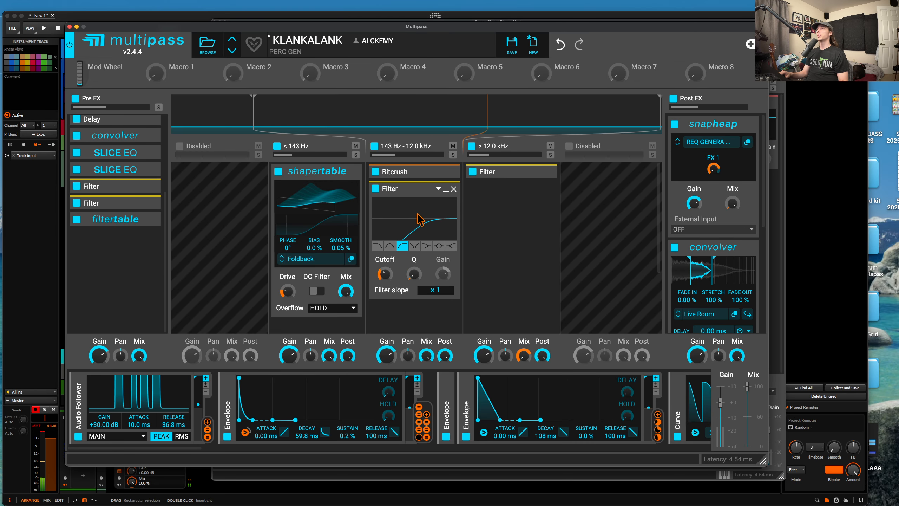
{"action": "left_click", "coordinate": [450, 189]}
{"action": "left_click", "coordinate": [531, 171]}
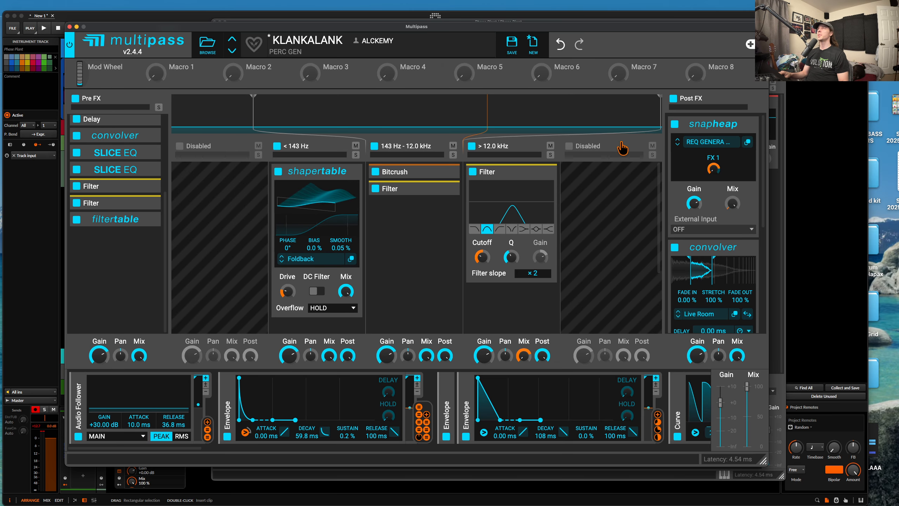
Open the Post FX REQ GENERATOR 4.0 Snap Heap, look over the effects on both serial buses, and close it.
{"action": "left_click", "coordinate": [747, 143]}
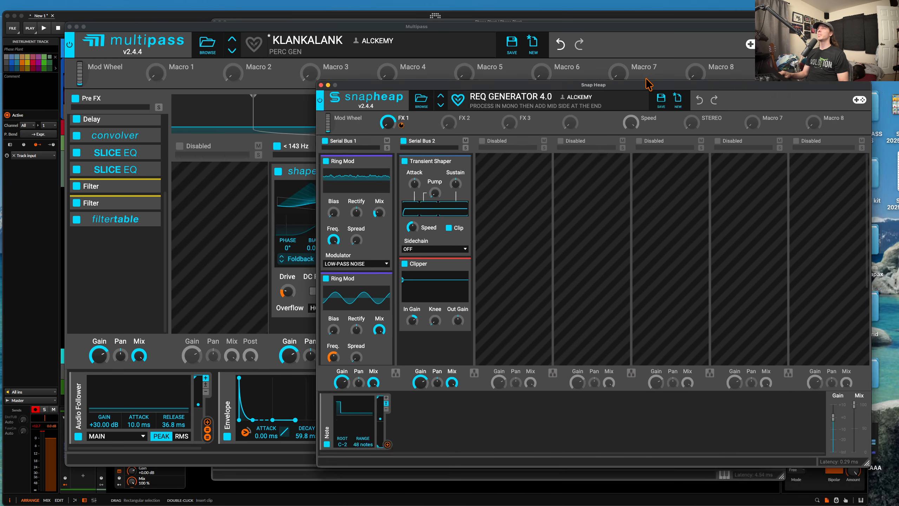
{"action": "scroll", "coordinate": [268, 128], "scroll_direction": "down", "scroll_amount": 5}
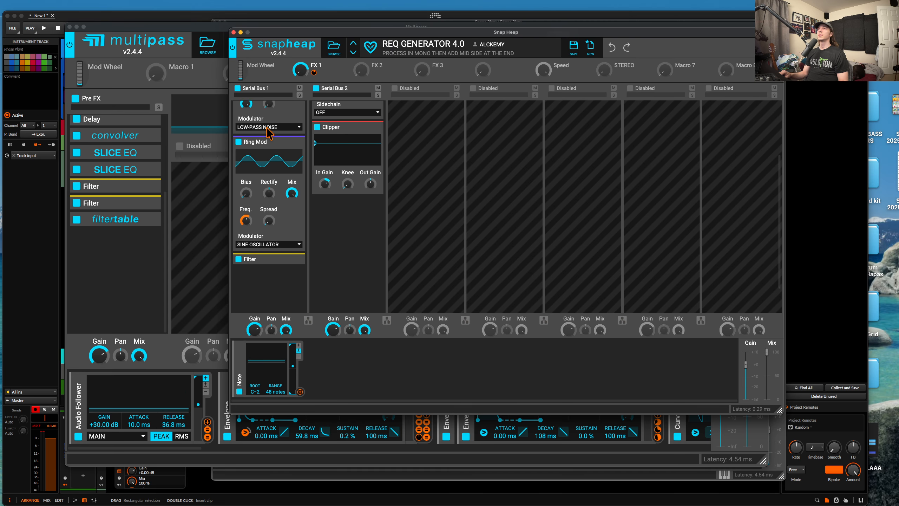
{"action": "scroll", "coordinate": [267, 128], "scroll_direction": "up", "scroll_amount": 5}
{"action": "scroll", "coordinate": [267, 133], "scroll_direction": "up", "scroll_amount": 1}
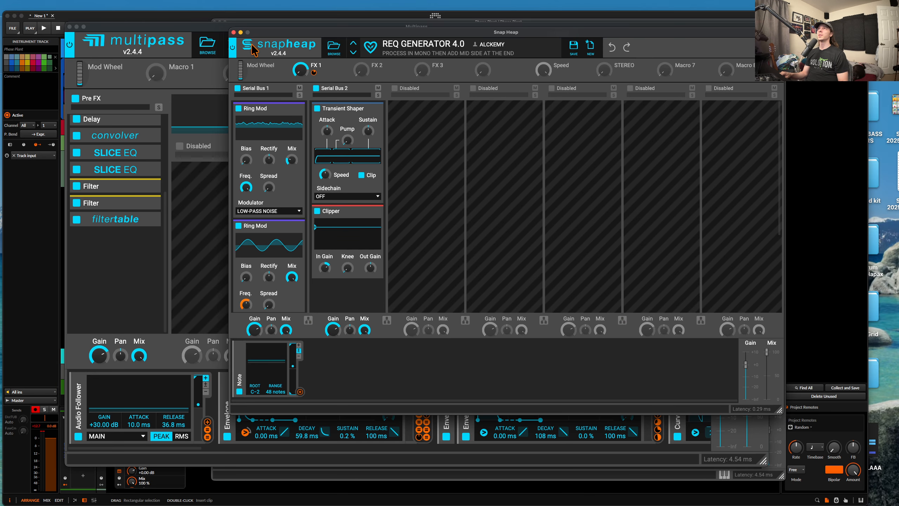
{"action": "left_click", "coordinate": [233, 32]}
Examine the rest of the Post FX chain and the Envelope, Curve and Random modulators, and close the Multipass and Phase Plant windows.
{"action": "scroll", "coordinate": [729, 192], "scroll_direction": "down", "scroll_amount": 3}
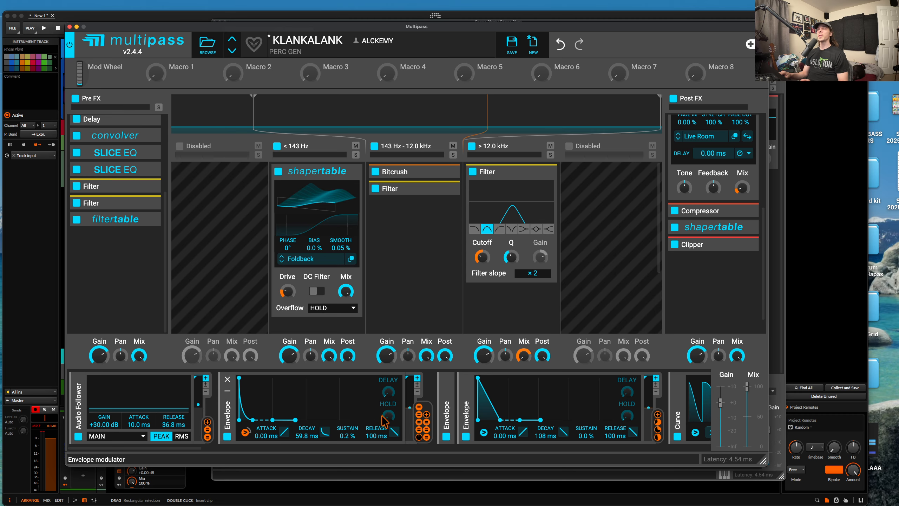
{"action": "left_click", "coordinate": [446, 388]}
{"action": "scroll", "coordinate": [447, 396], "scroll_direction": "right", "scroll_amount": 8}
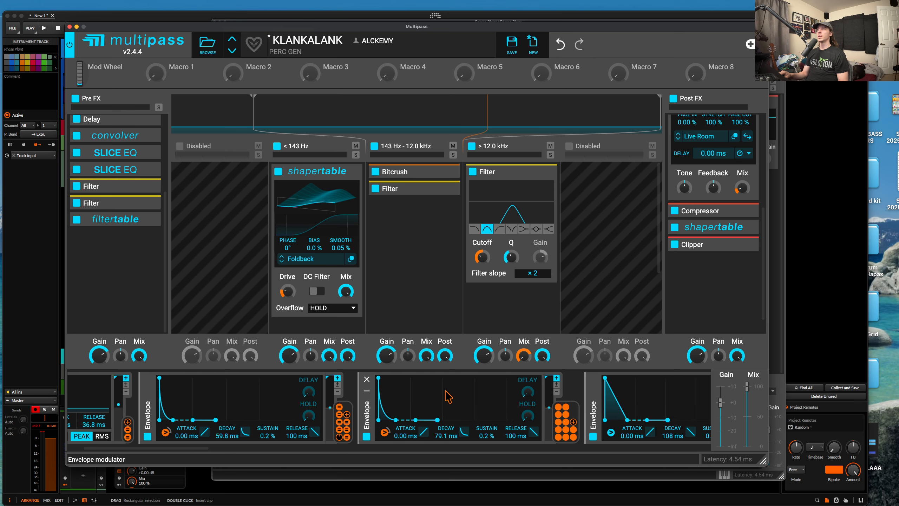
{"action": "scroll", "coordinate": [448, 396], "scroll_direction": "right", "scroll_amount": 2}
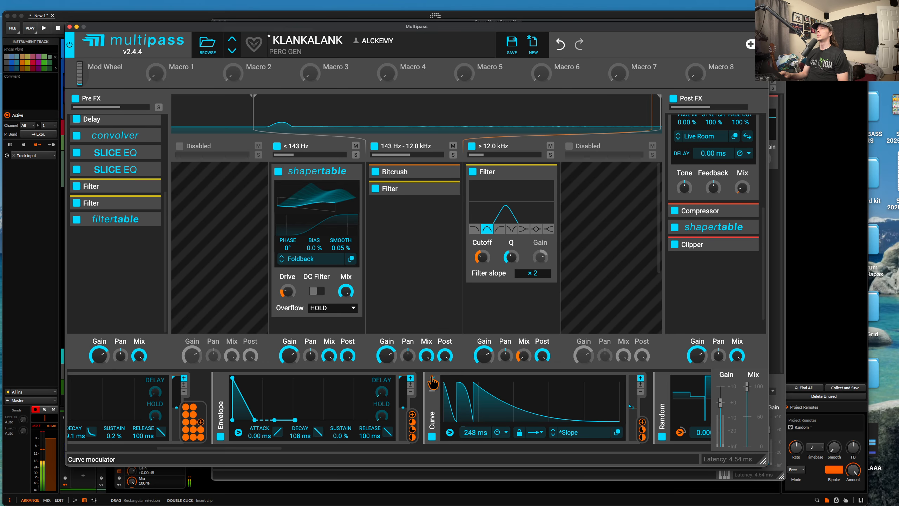
{"action": "scroll", "coordinate": [433, 382], "scroll_direction": "left", "scroll_amount": 1}
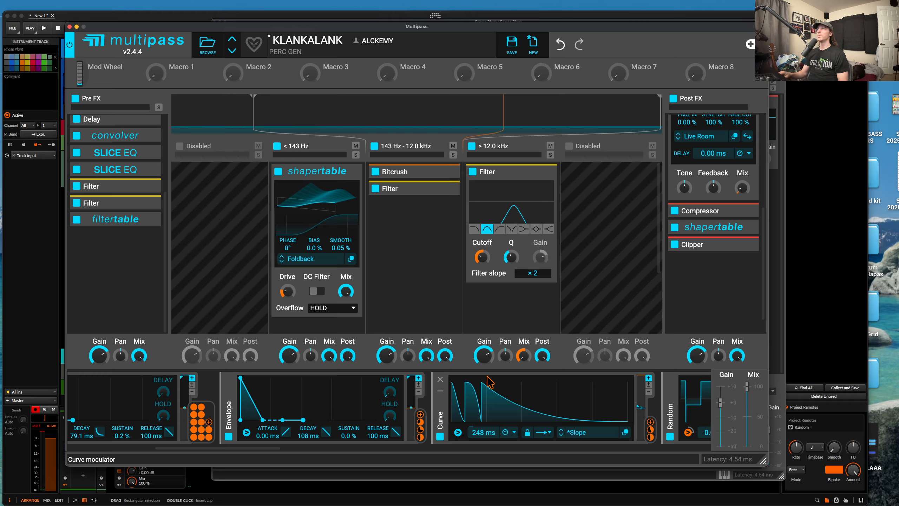
{"action": "scroll", "coordinate": [762, 230], "scroll_direction": "up", "scroll_amount": 5}
{"action": "scroll", "coordinate": [762, 230], "scroll_direction": "up", "scroll_amount": 1}
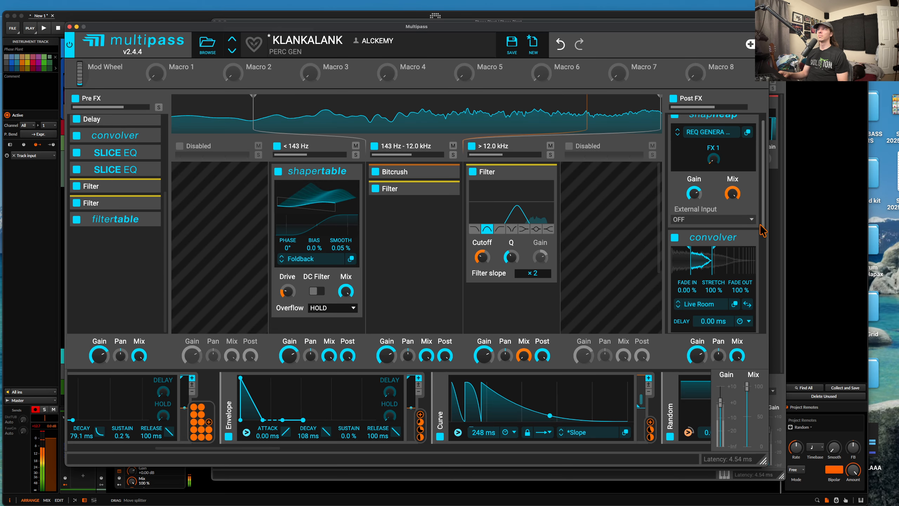
{"action": "scroll", "coordinate": [750, 223], "scroll_direction": "down", "scroll_amount": 10}
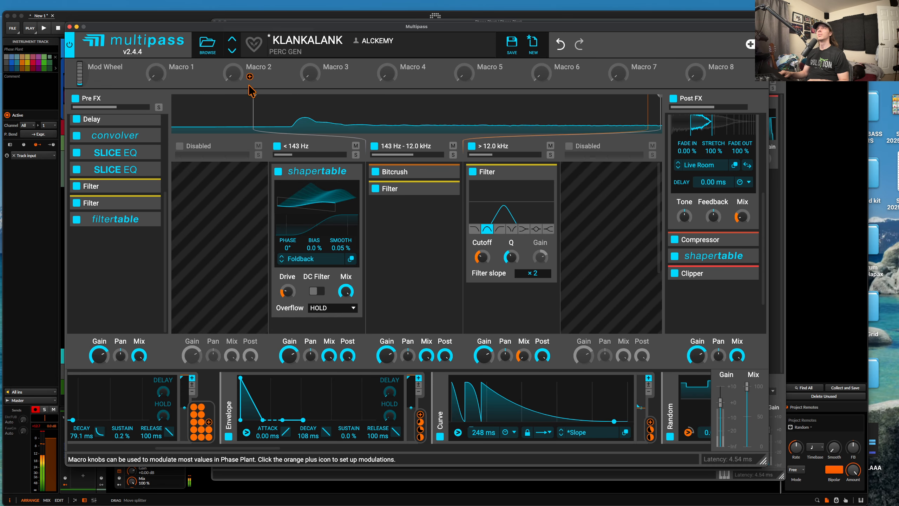
{"action": "left_click", "coordinate": [70, 27]}
{"action": "left_click", "coordinate": [214, 22]}
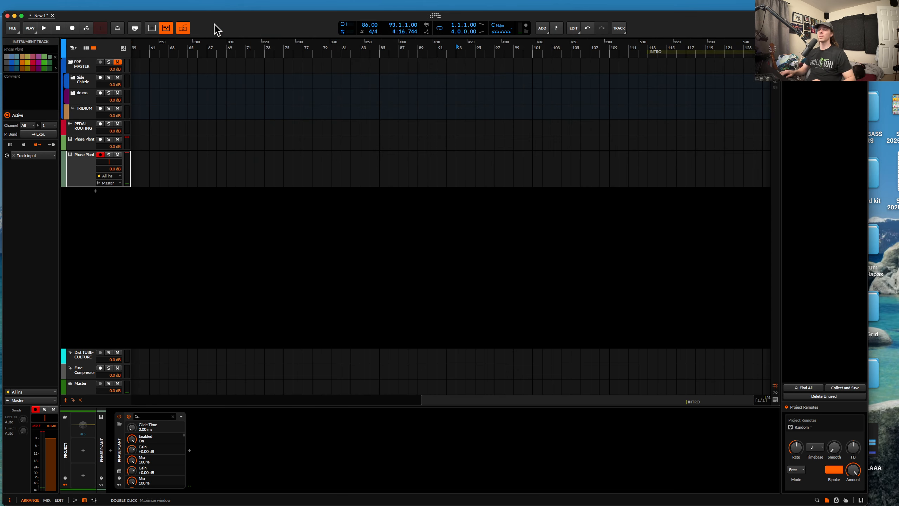
Place three captured takes from Rolling Sampler one after another on a new audio track, and close Rolling Sampler.
{"action": "key", "text": "alt+super+p"}
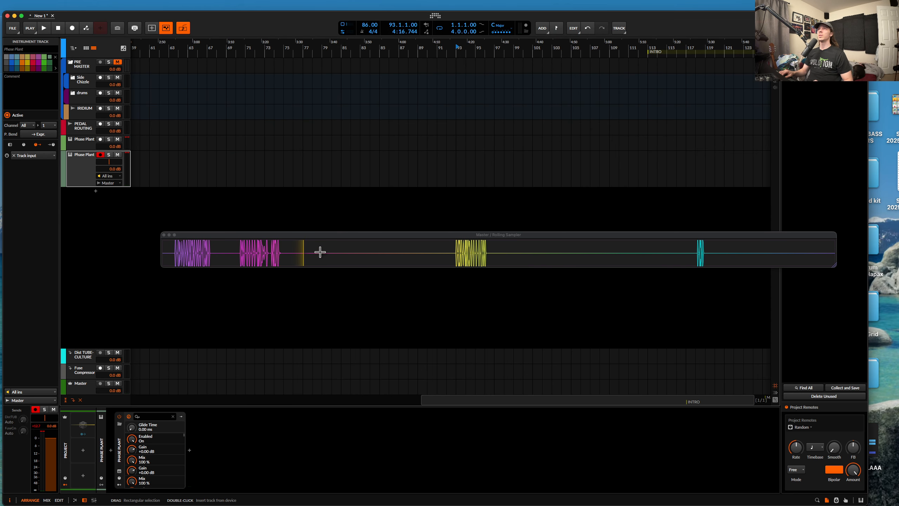
{"action": "left_click_drag", "start_coordinate": [184, 253], "coordinate": [191, 194]}
{"action": "left_click_drag", "start_coordinate": [237, 253], "coordinate": [257, 196]}
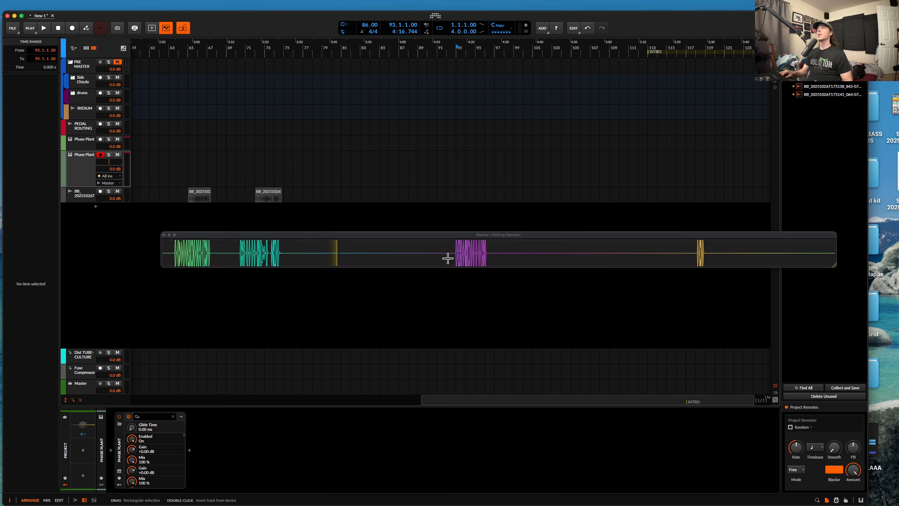
{"action": "left_click_drag", "start_coordinate": [454, 258], "coordinate": [327, 201]}
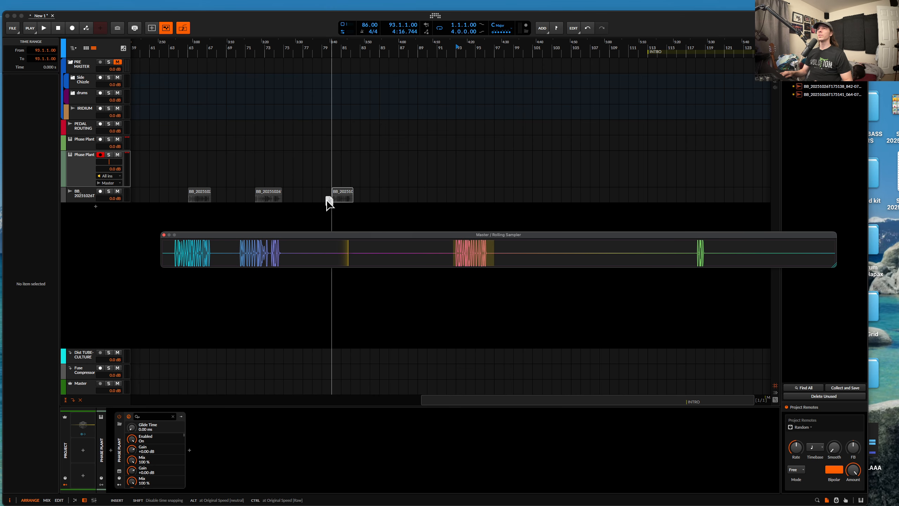
{"action": "scroll", "coordinate": [307, 197], "scroll_direction": "up", "scroll_amount": 3}
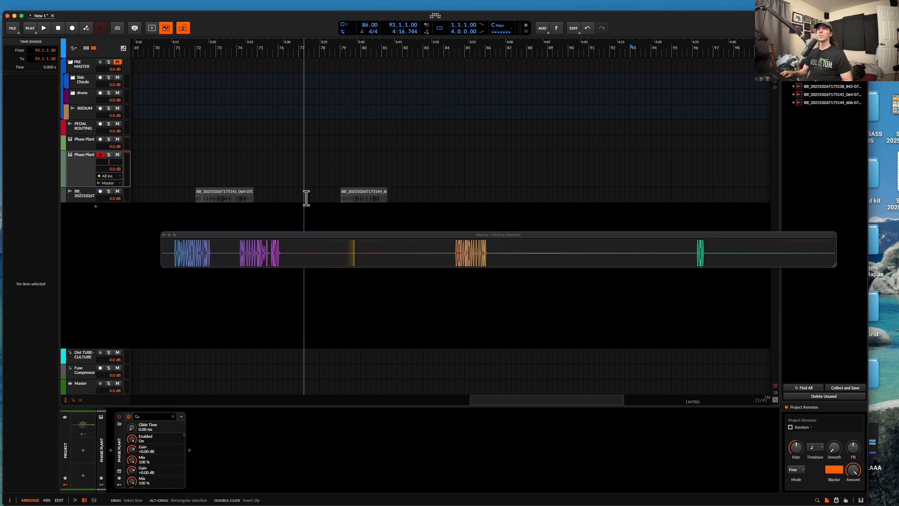
{"action": "left_click", "coordinate": [163, 235]}
Audition the second captured take and locate the isolated percussion hit starting at 73.3.4.00.
{"action": "scroll", "coordinate": [249, 217], "scroll_direction": "up", "scroll_amount": 3}
{"action": "scroll", "coordinate": [249, 218], "scroll_direction": "up", "scroll_amount": 5}
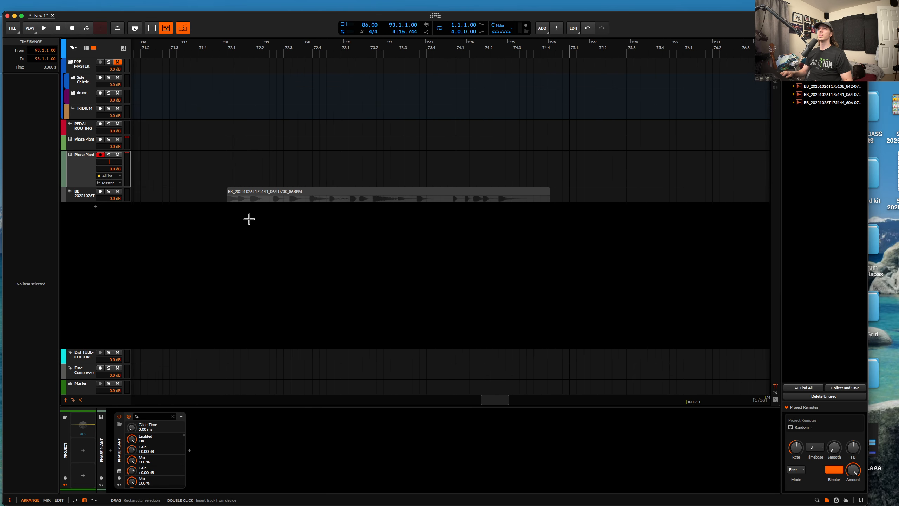
{"action": "scroll", "coordinate": [313, 197], "scroll_direction": "up", "scroll_amount": 5}
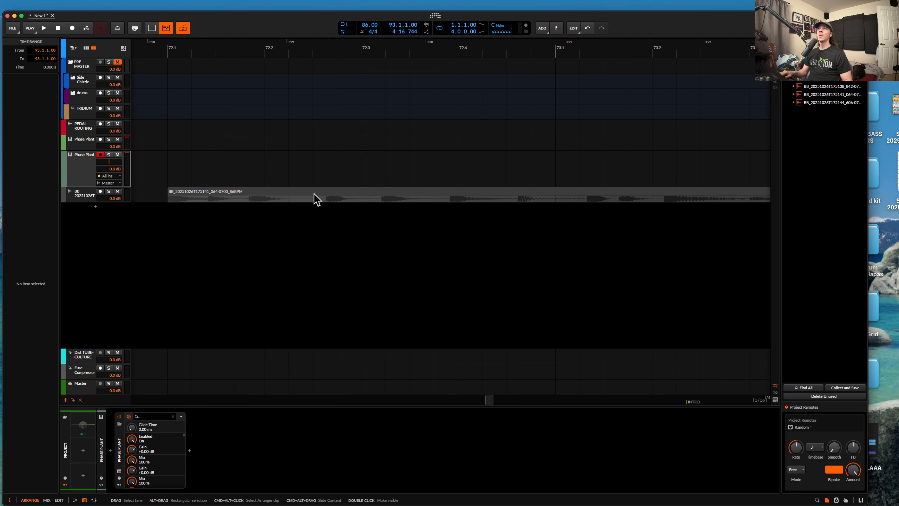
{"action": "left_click", "coordinate": [326, 198]}
{"action": "key", "text": "space"}
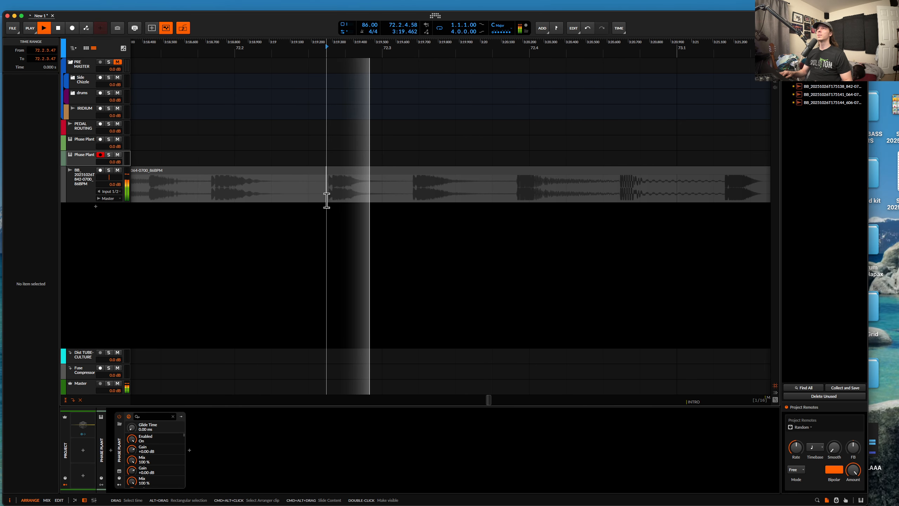
{"action": "scroll", "coordinate": [325, 200], "scroll_direction": "down", "scroll_amount": 3}
{"action": "scroll", "coordinate": [326, 200], "scroll_direction": "down", "scroll_amount": 1}
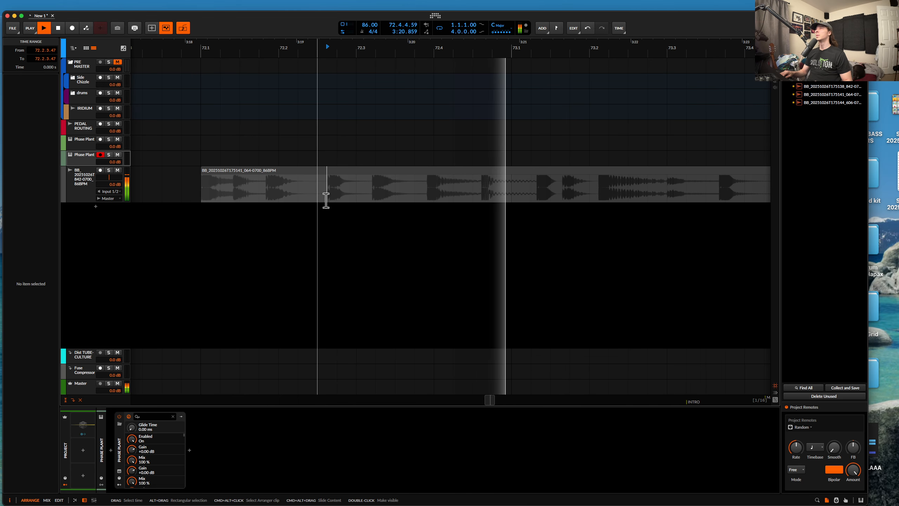
{"action": "scroll", "coordinate": [326, 201], "scroll_direction": "right", "scroll_amount": 4}
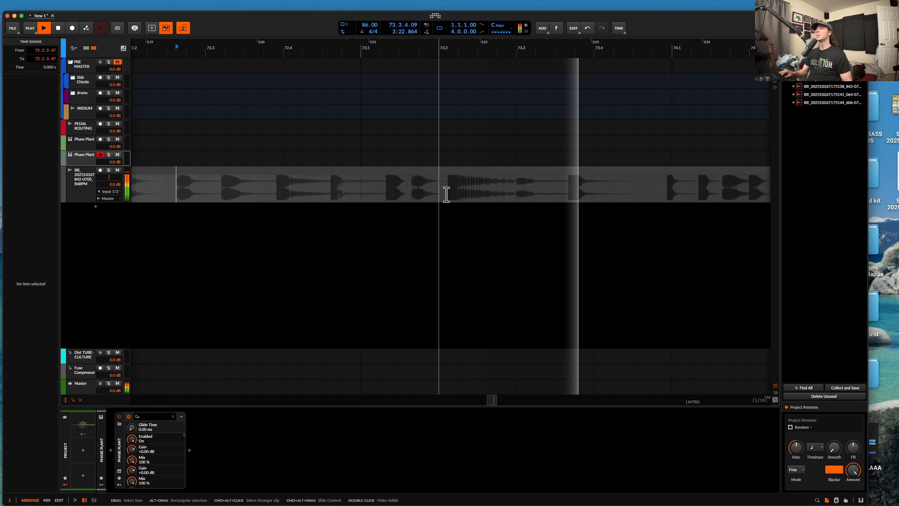
{"action": "scroll", "coordinate": [446, 193], "scroll_direction": "right", "scroll_amount": 2}
{"action": "left_click", "coordinate": [486, 192]}
{"action": "scroll", "coordinate": [486, 193], "scroll_direction": "up", "scroll_amount": 3}
{"action": "key", "text": "space"}
{"action": "key", "text": "space"}
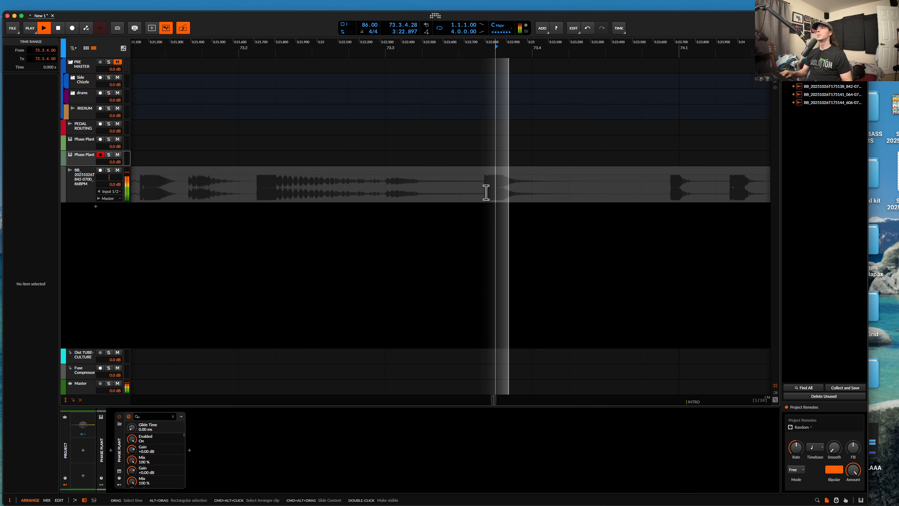
{"action": "key", "text": "space"}
Split the percussion hit at 73.3.4.00 into its own clip and load it into a Sampler on a new instrument track.
{"action": "left_click_drag", "start_coordinate": [500, 193], "coordinate": [585, 192]}
{"action": "key", "text": "super+e"}
{"action": "key", "text": "super+t"}
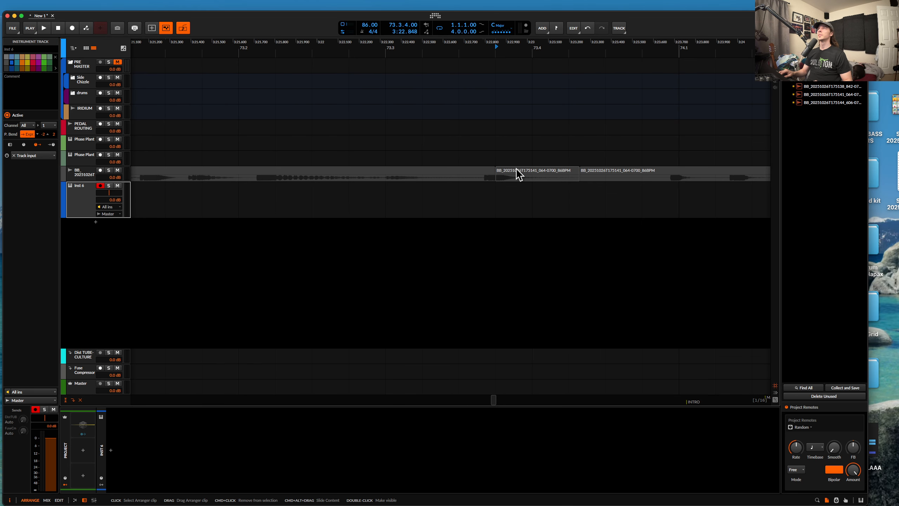
{"action": "left_click_drag", "start_coordinate": [516, 170], "coordinate": [201, 450]}
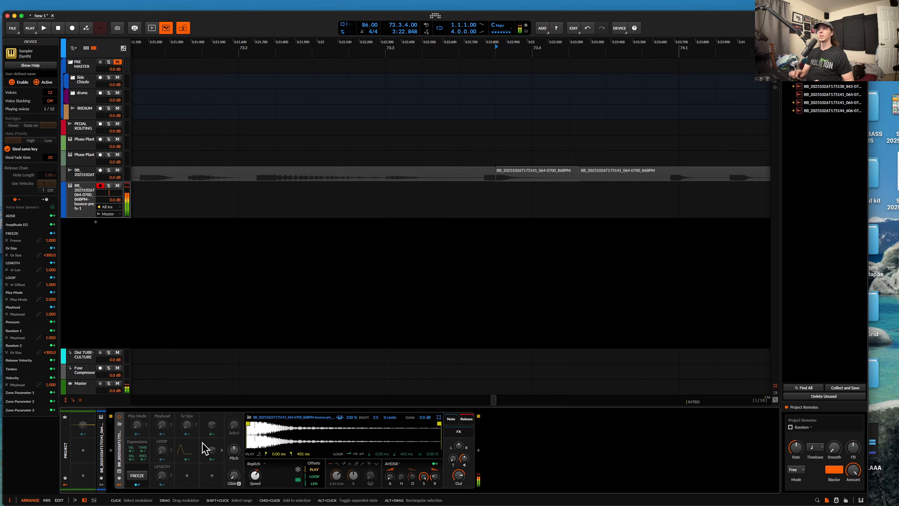
Add the Pro-R 2 reverb after the Sampler in the device chain.
{"action": "double_click", "coordinate": [480, 452]}
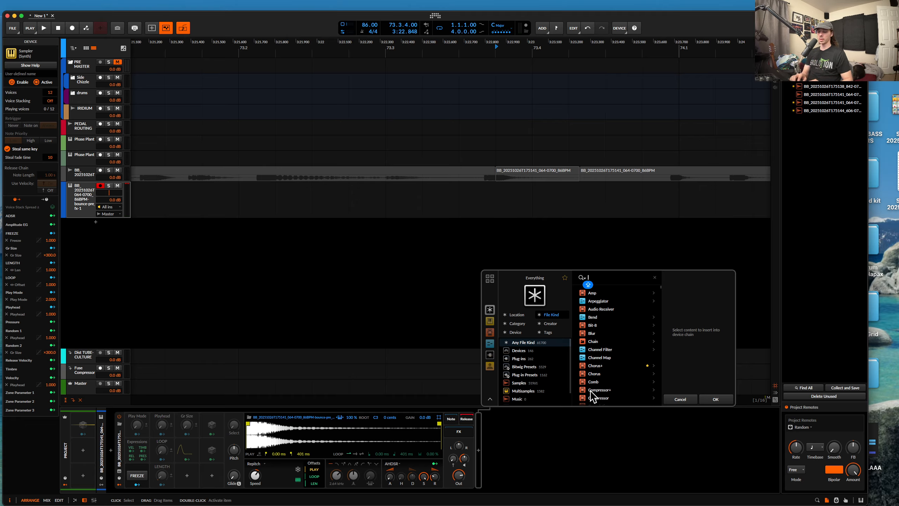
{"action": "type", "text": "PRO"}
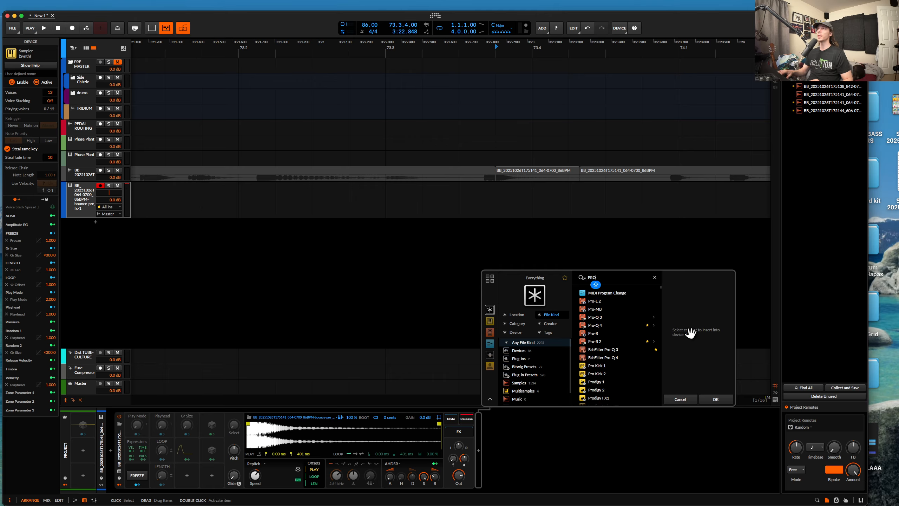
{"action": "left_click", "coordinate": [596, 341]}
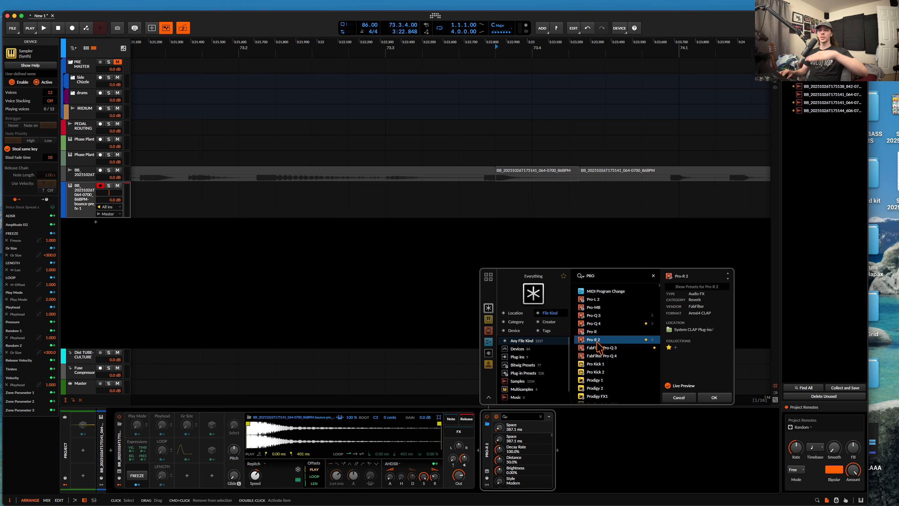
{"action": "left_click", "coordinate": [713, 397]}
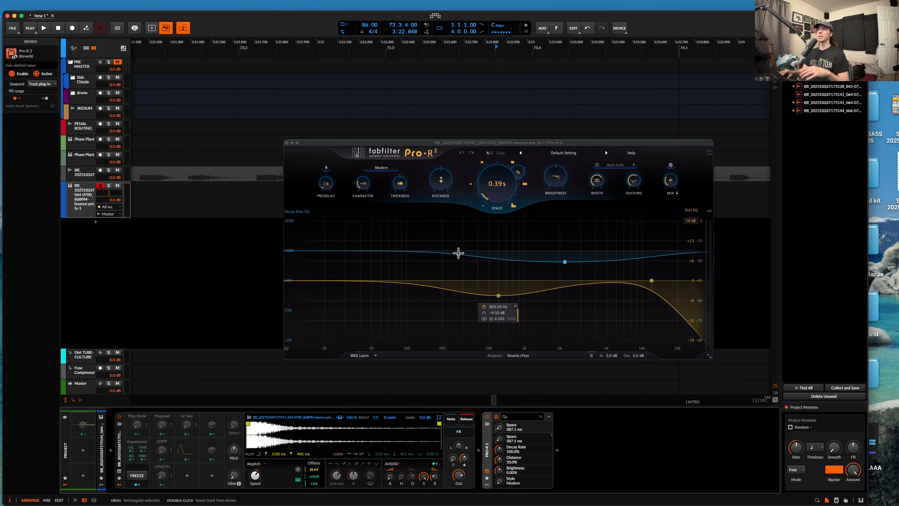
Nearly flatten the reverb's 600 Hz Post EQ dip, try about 20 dB of Ducking and reset it, and set Space to about 0.95 s.
{"action": "mouse_move", "coordinate": [497, 281]}
{"action": "left_mouse_down"}
{"action": "mouse_move", "coordinate": [487, 301]}
{"action": "mouse_move", "coordinate": [499, 298]}
{"action": "mouse_move", "coordinate": [495, 284]}
{"action": "left_mouse_up"}
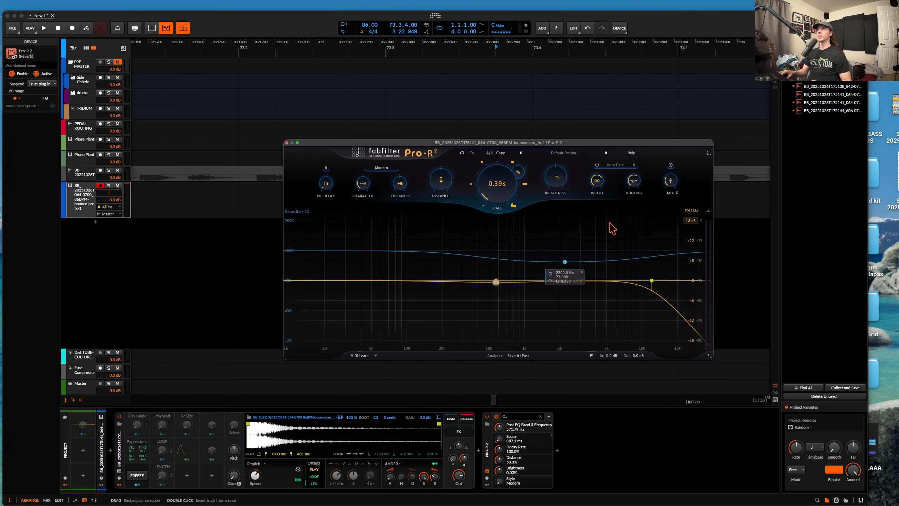
{"action": "left_click_drag", "start_coordinate": [634, 181], "coordinate": [633, 173]}
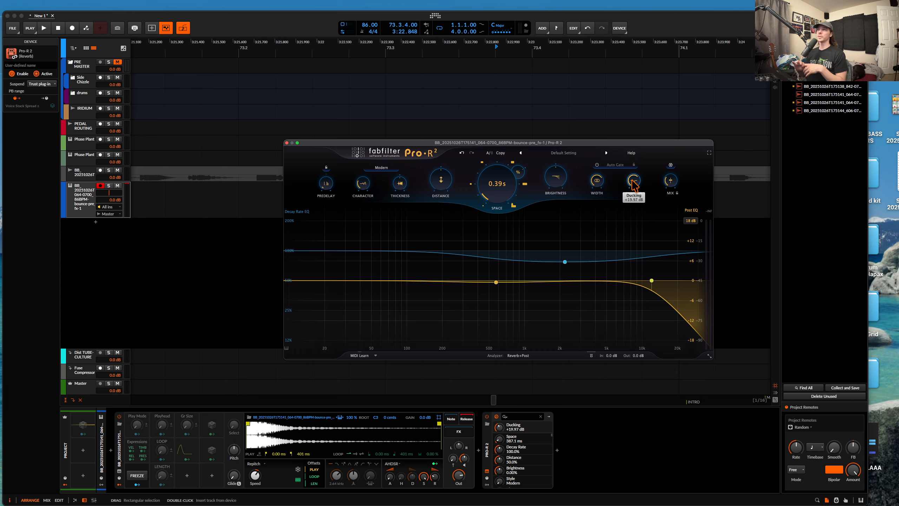
{"action": "left_click_drag", "start_coordinate": [633, 182], "coordinate": [634, 216]}
{"action": "left_click_drag", "start_coordinate": [511, 200], "coordinate": [511, 188]}
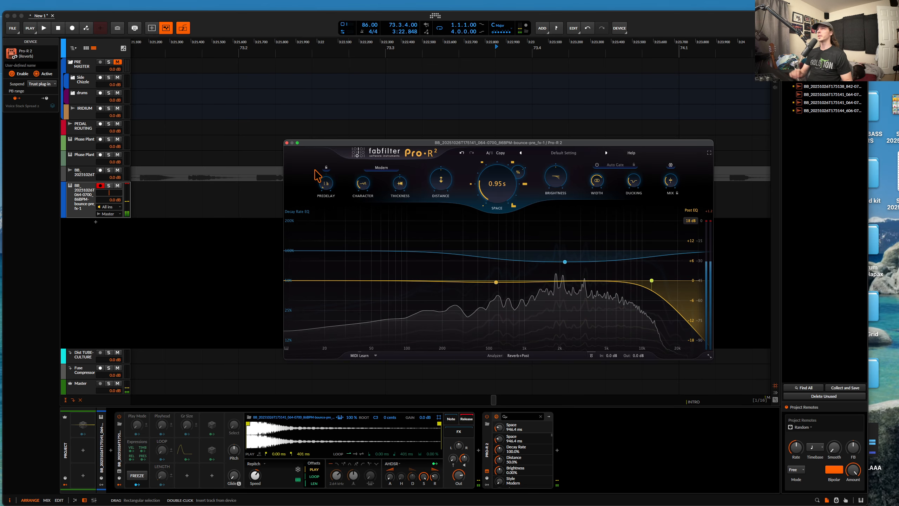
{"action": "left_click", "coordinate": [286, 143]}
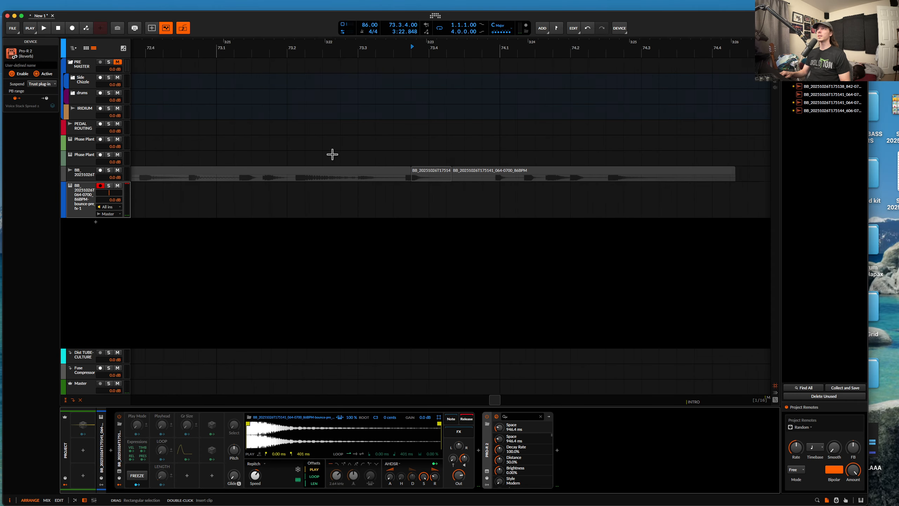
Locate further hits in the captured take and place the start position at 74.1.2.00.
{"action": "scroll", "coordinate": [332, 155], "scroll_direction": "down", "scroll_amount": 4}
{"action": "scroll", "coordinate": [452, 178], "scroll_direction": "up", "scroll_amount": 7}
{"action": "left_click", "coordinate": [440, 179]}
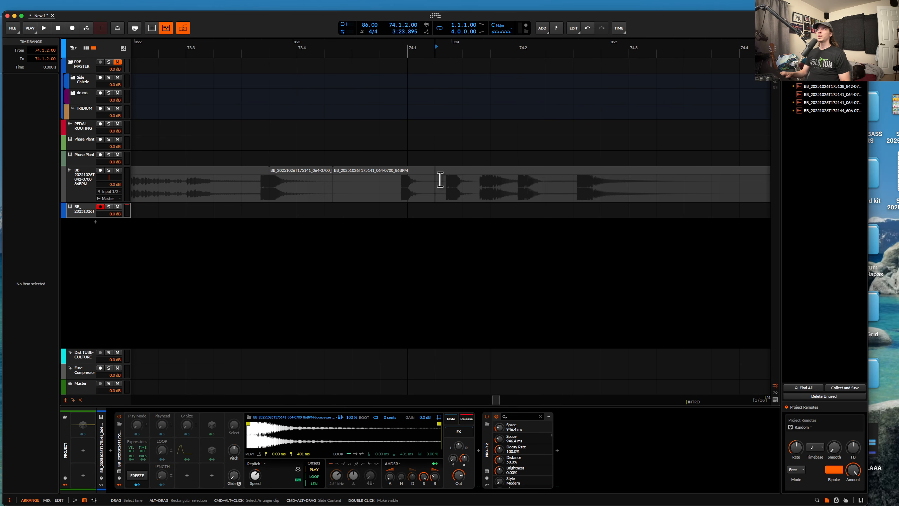
{"action": "scroll", "coordinate": [440, 179], "scroll_direction": "up", "scroll_amount": 3}
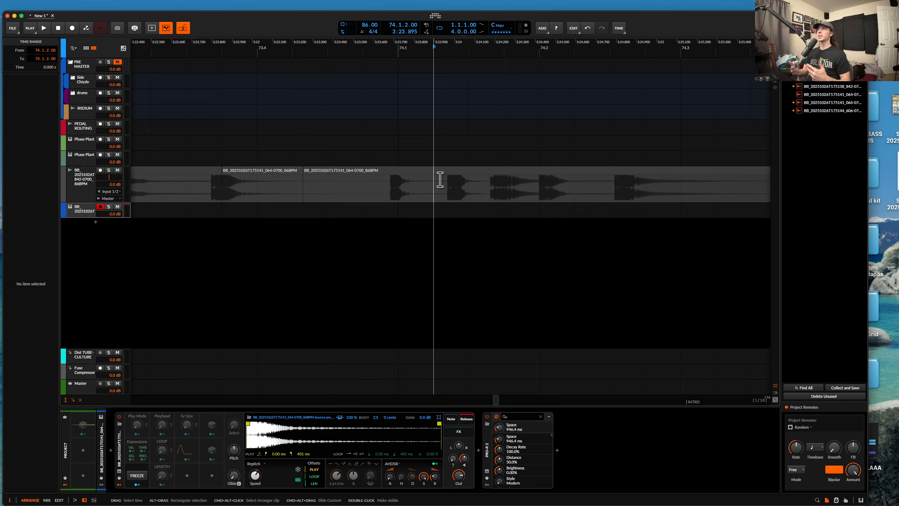